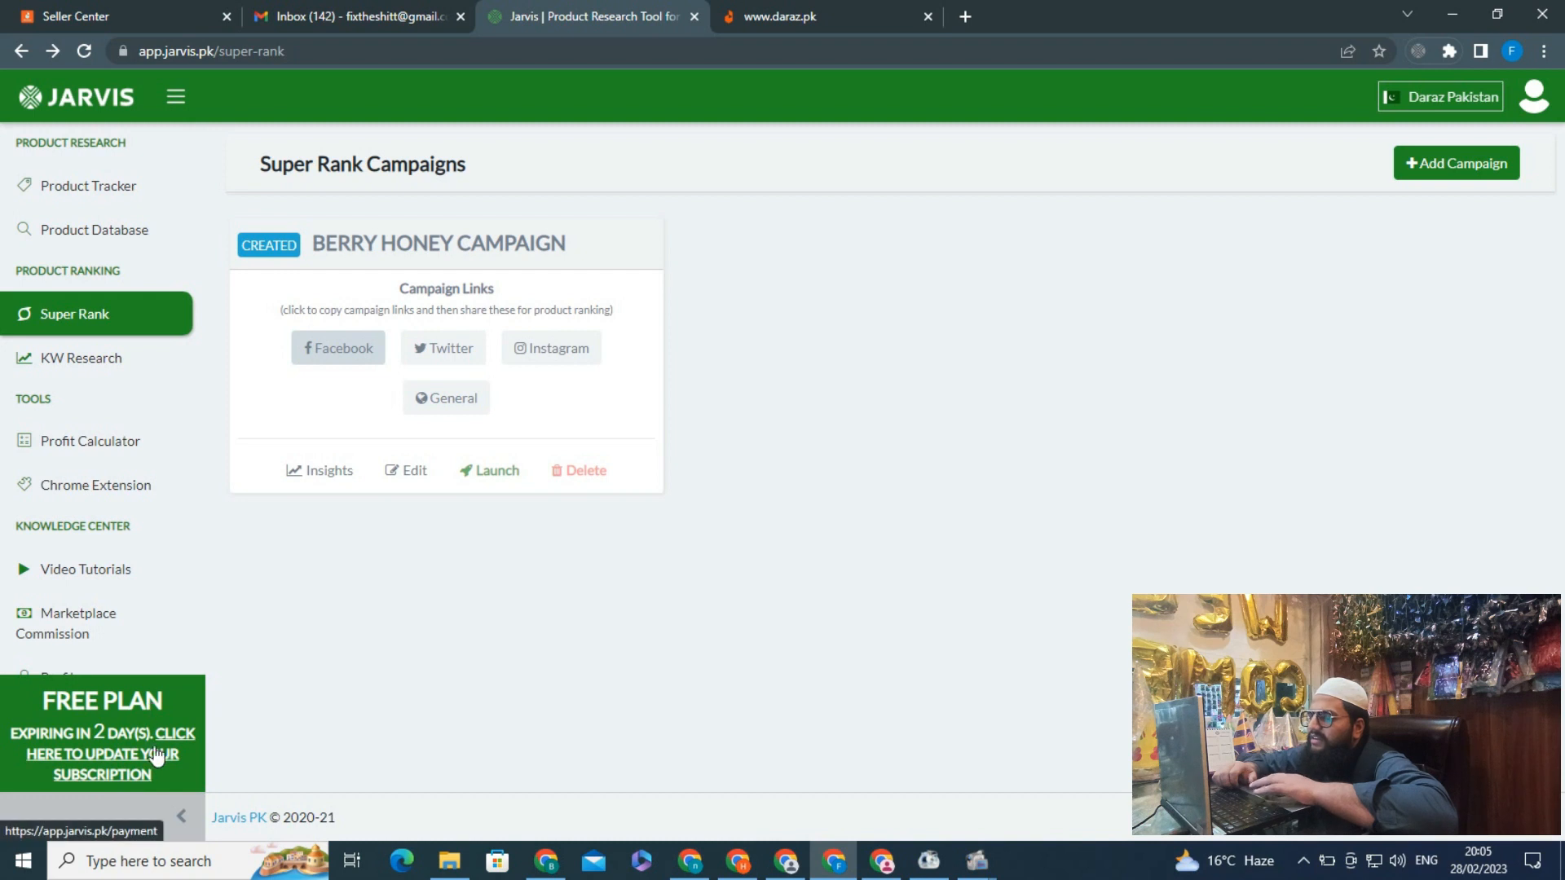
Open the subscription upgrade page and review the payment methods it offers
click(127, 757)
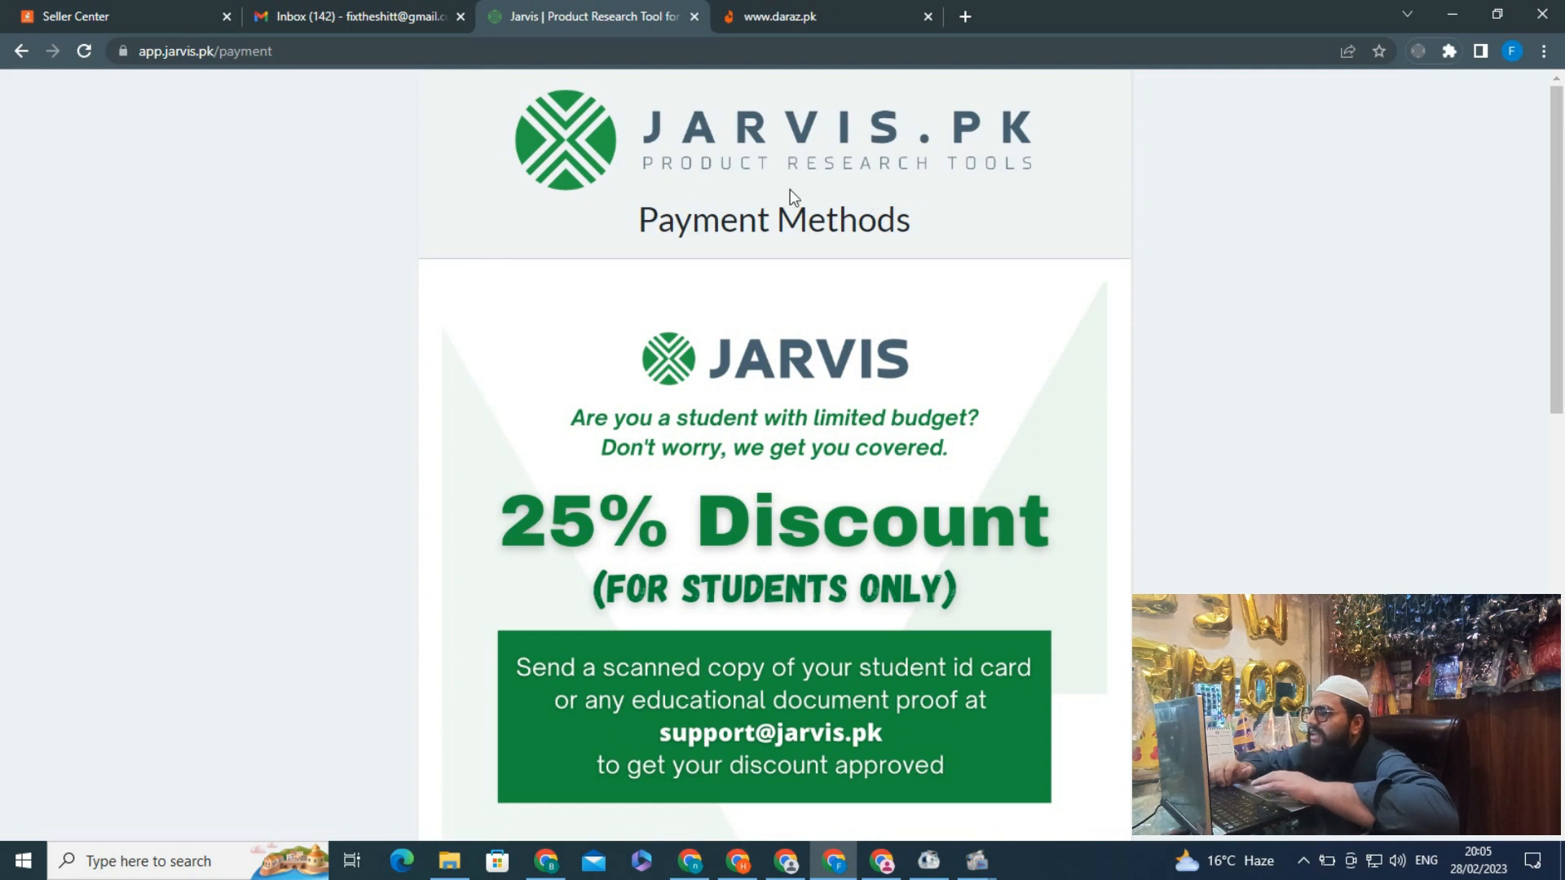
scroll(436, 346, down, 2)
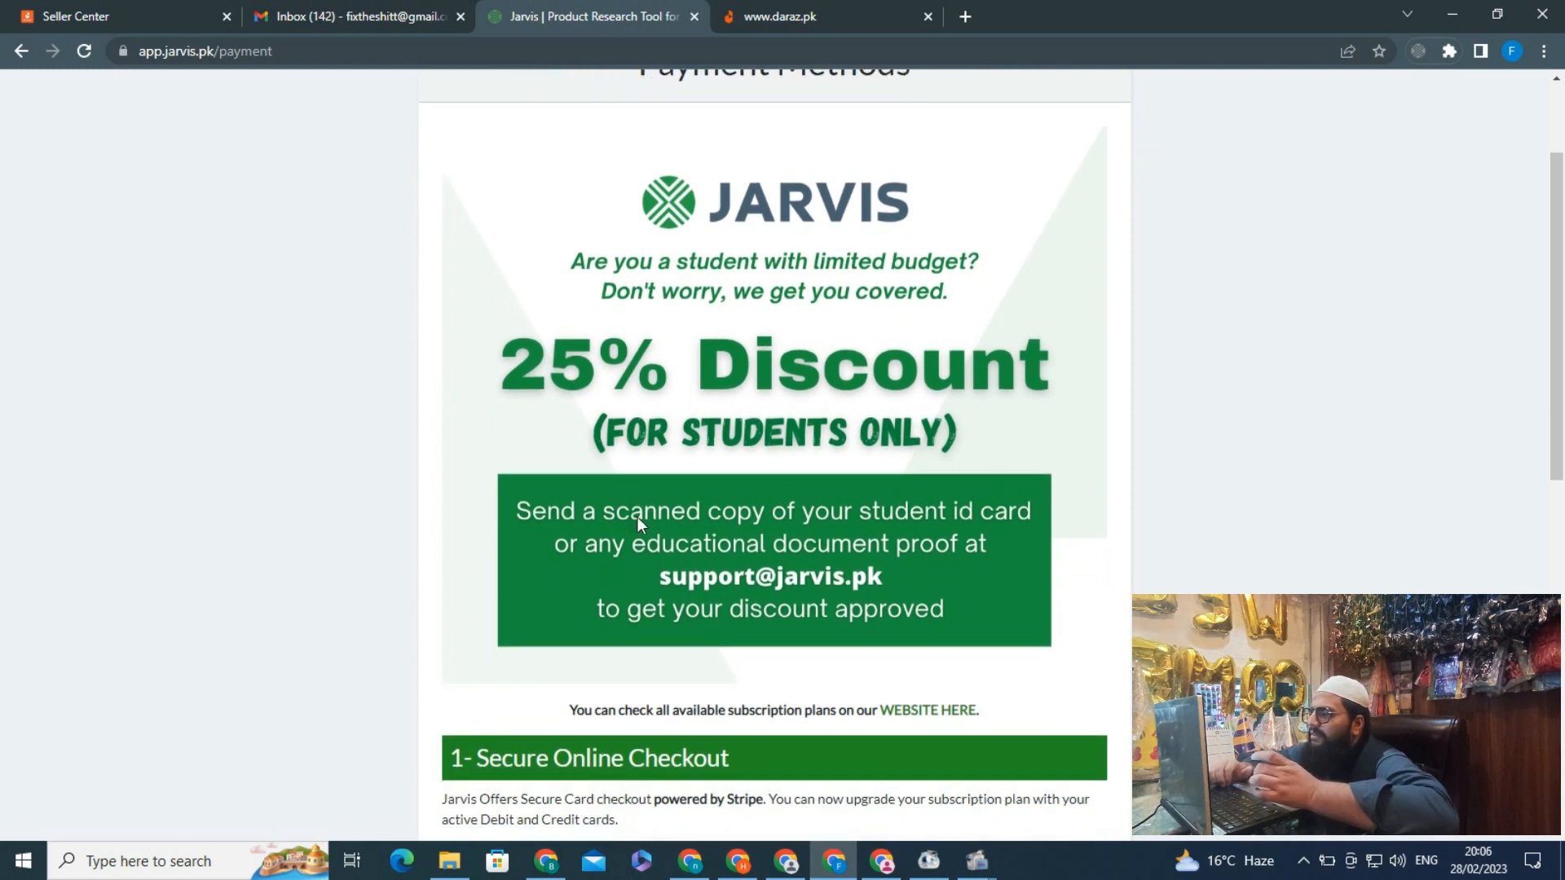
scroll(629, 512, down, 1)
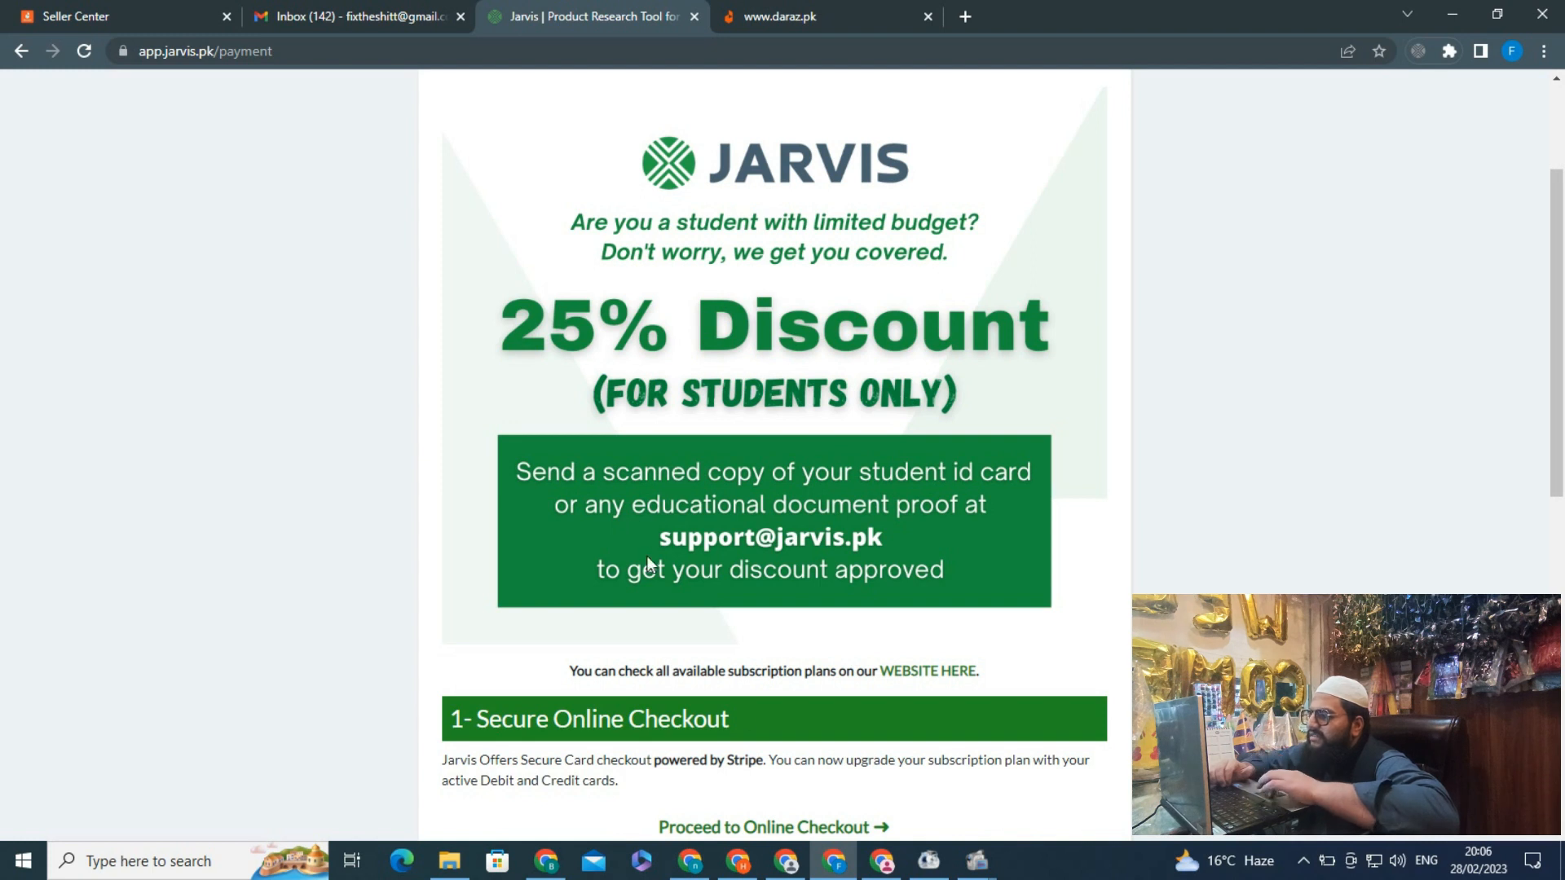
scroll(656, 503, down, 2)
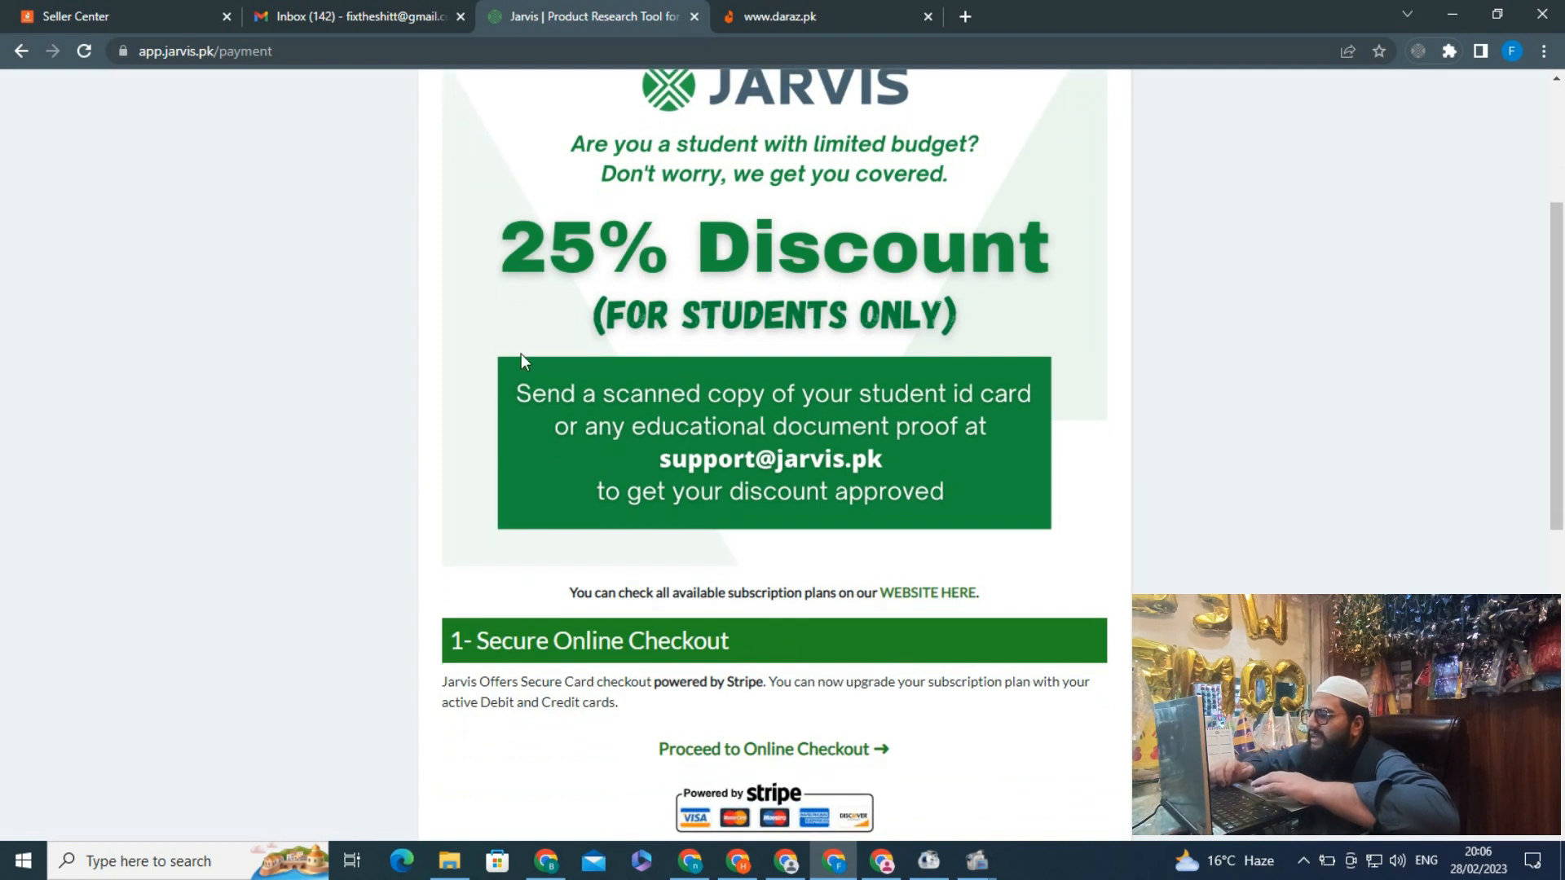
scroll(647, 303, down, 6)
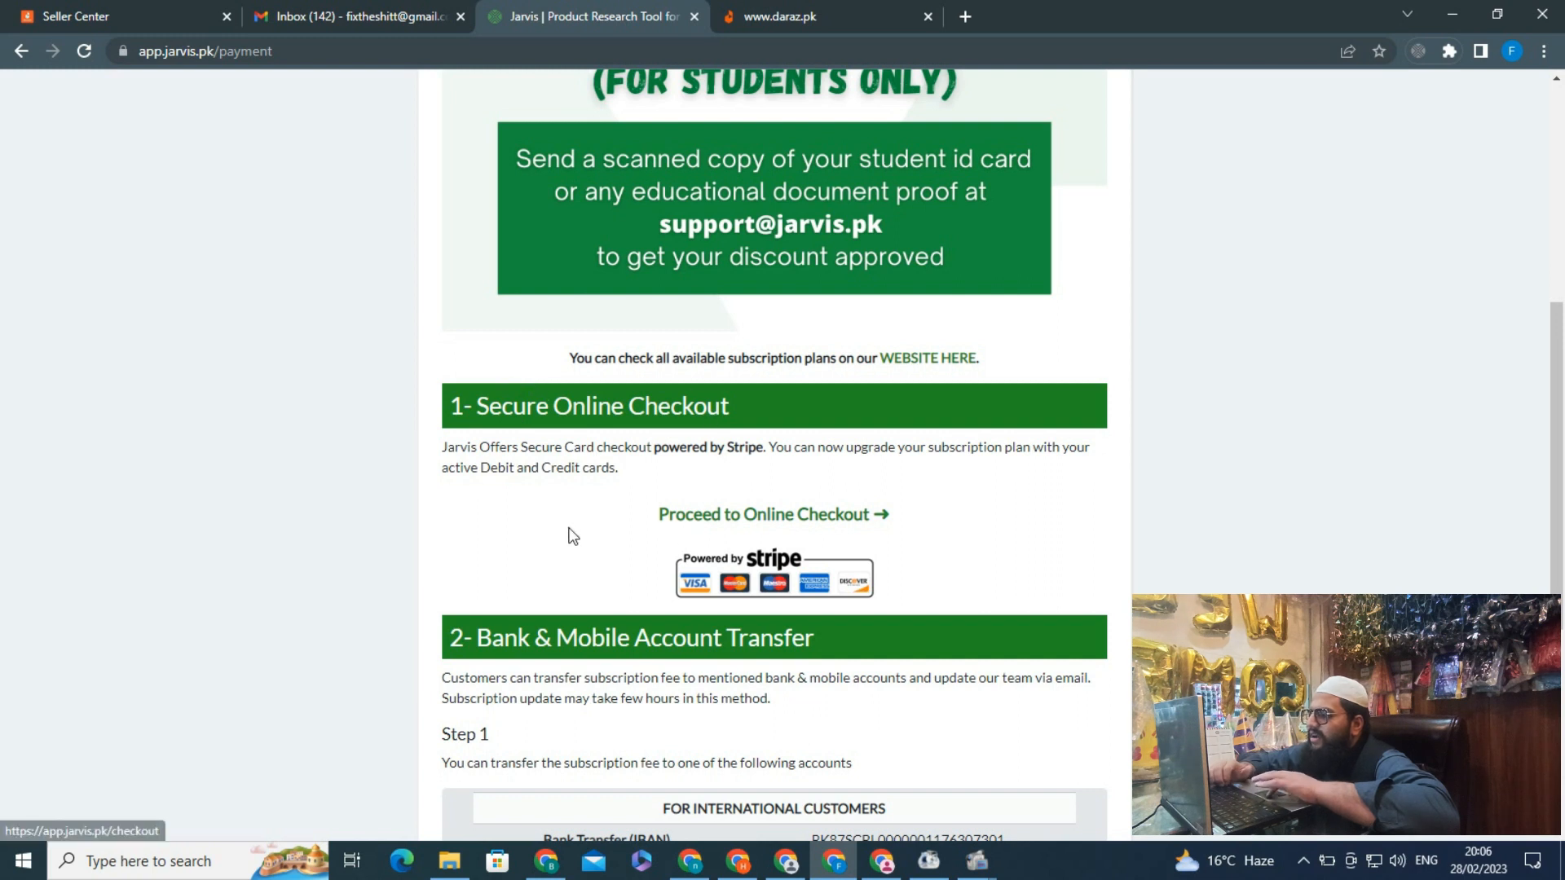
scroll(569, 534, down, 4)
scroll(530, 497, down, 2)
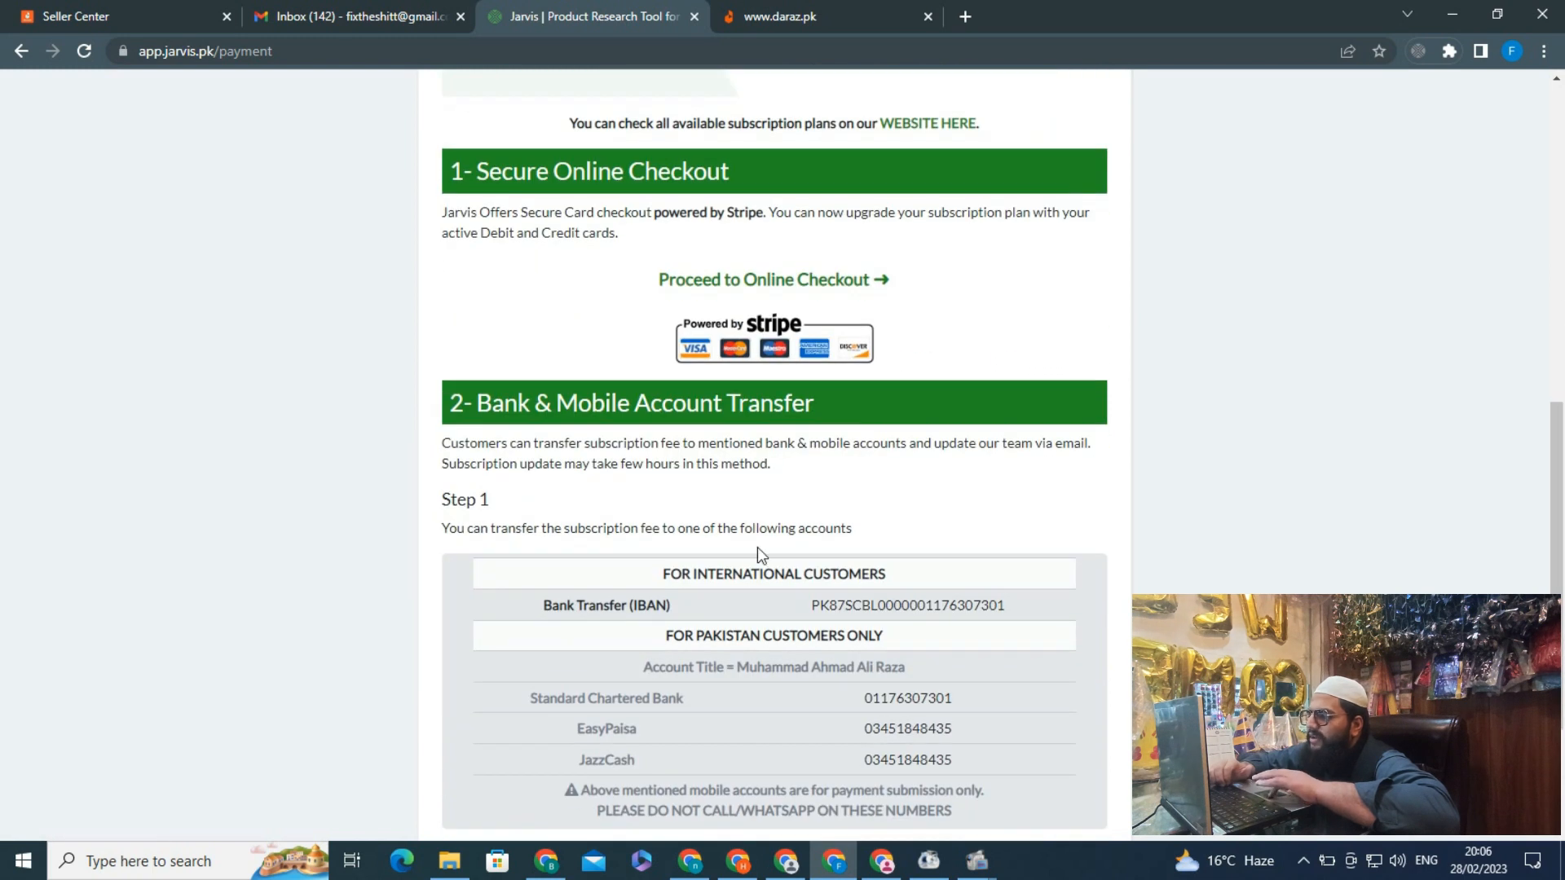
scroll(756, 547, down, 5)
scroll(725, 500, down, 1)
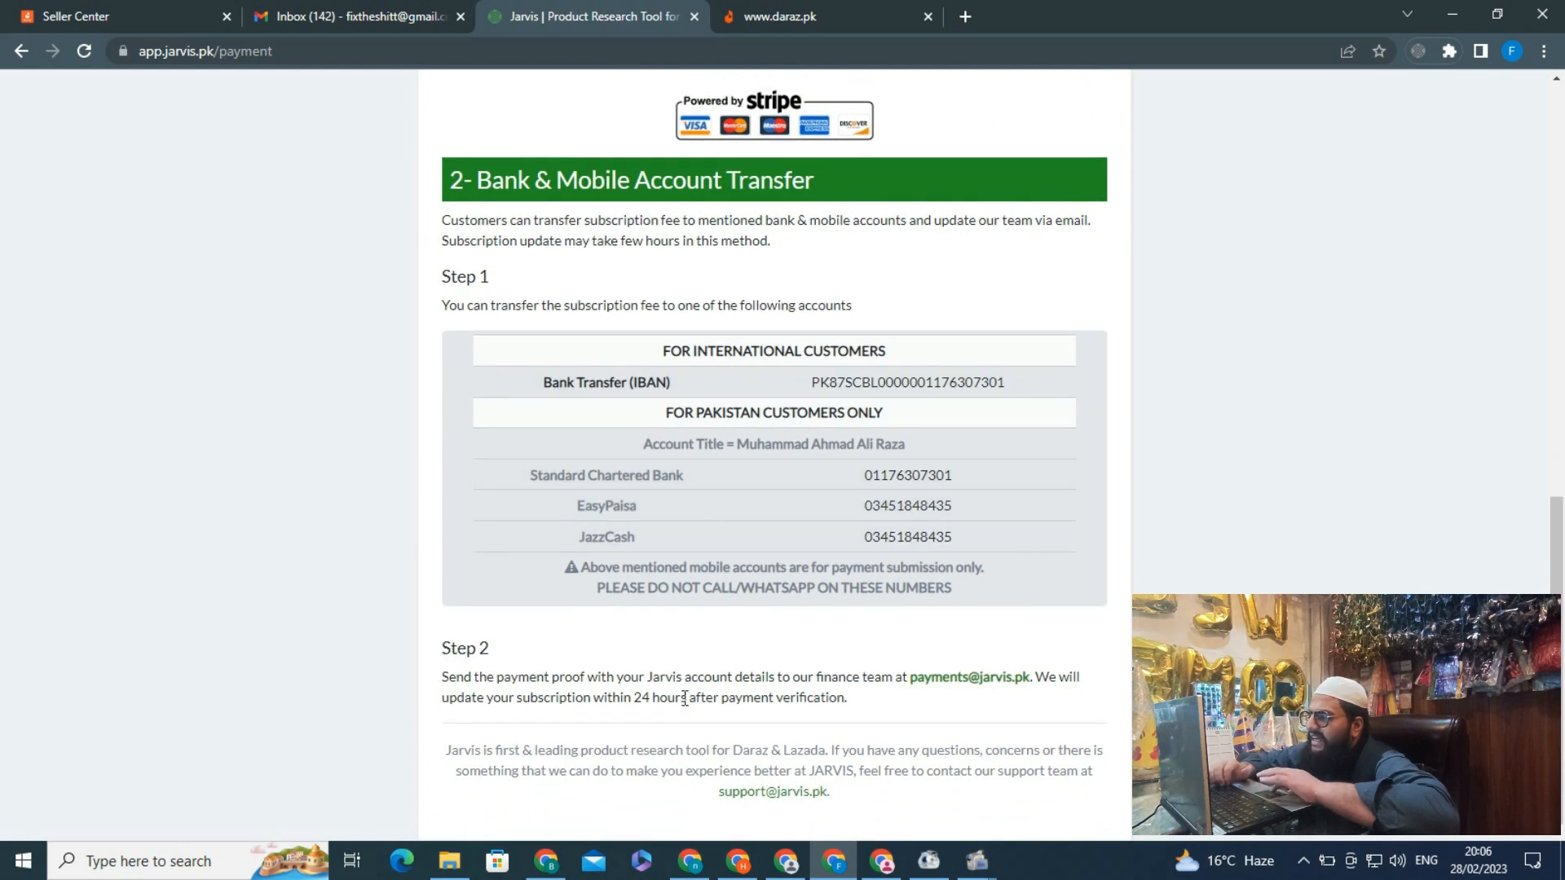
scroll(692, 699, up, 2)
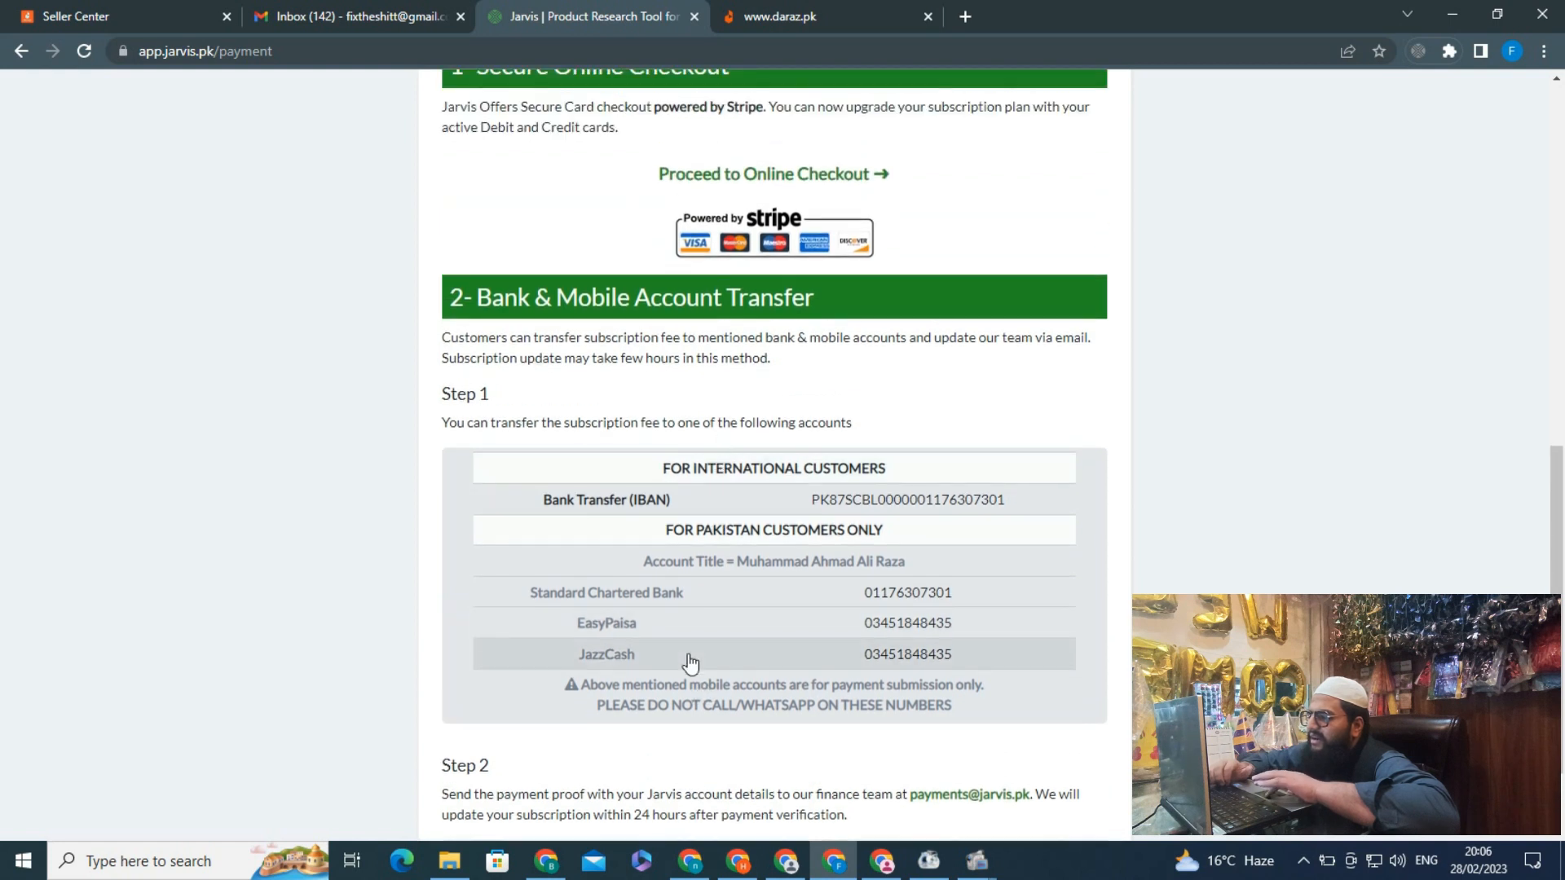
scroll(691, 663, down, 2)
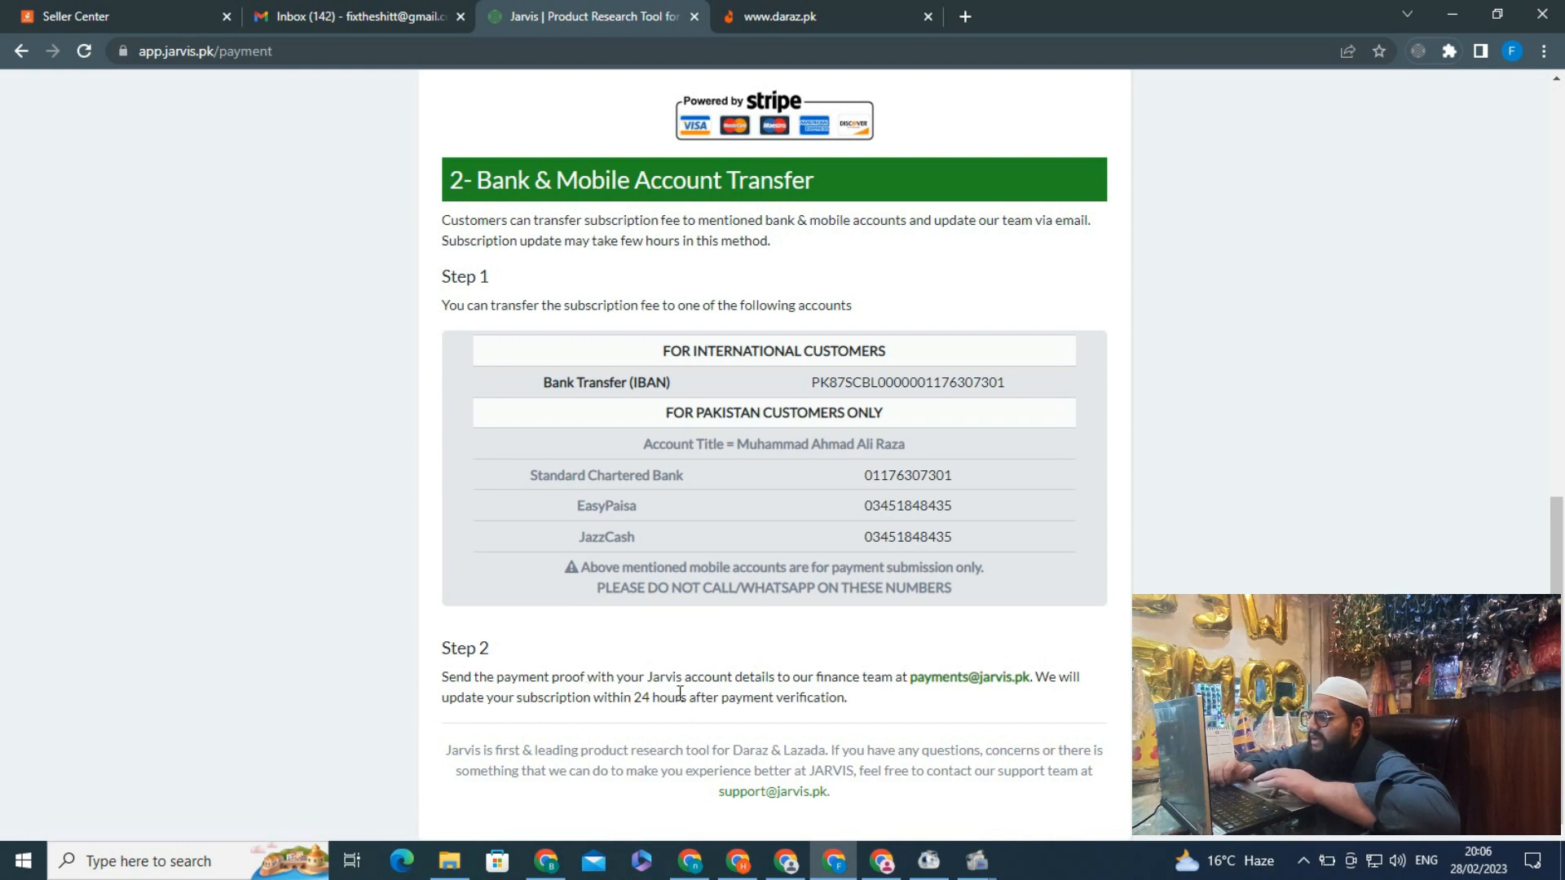
scroll(538, 677, up, 3)
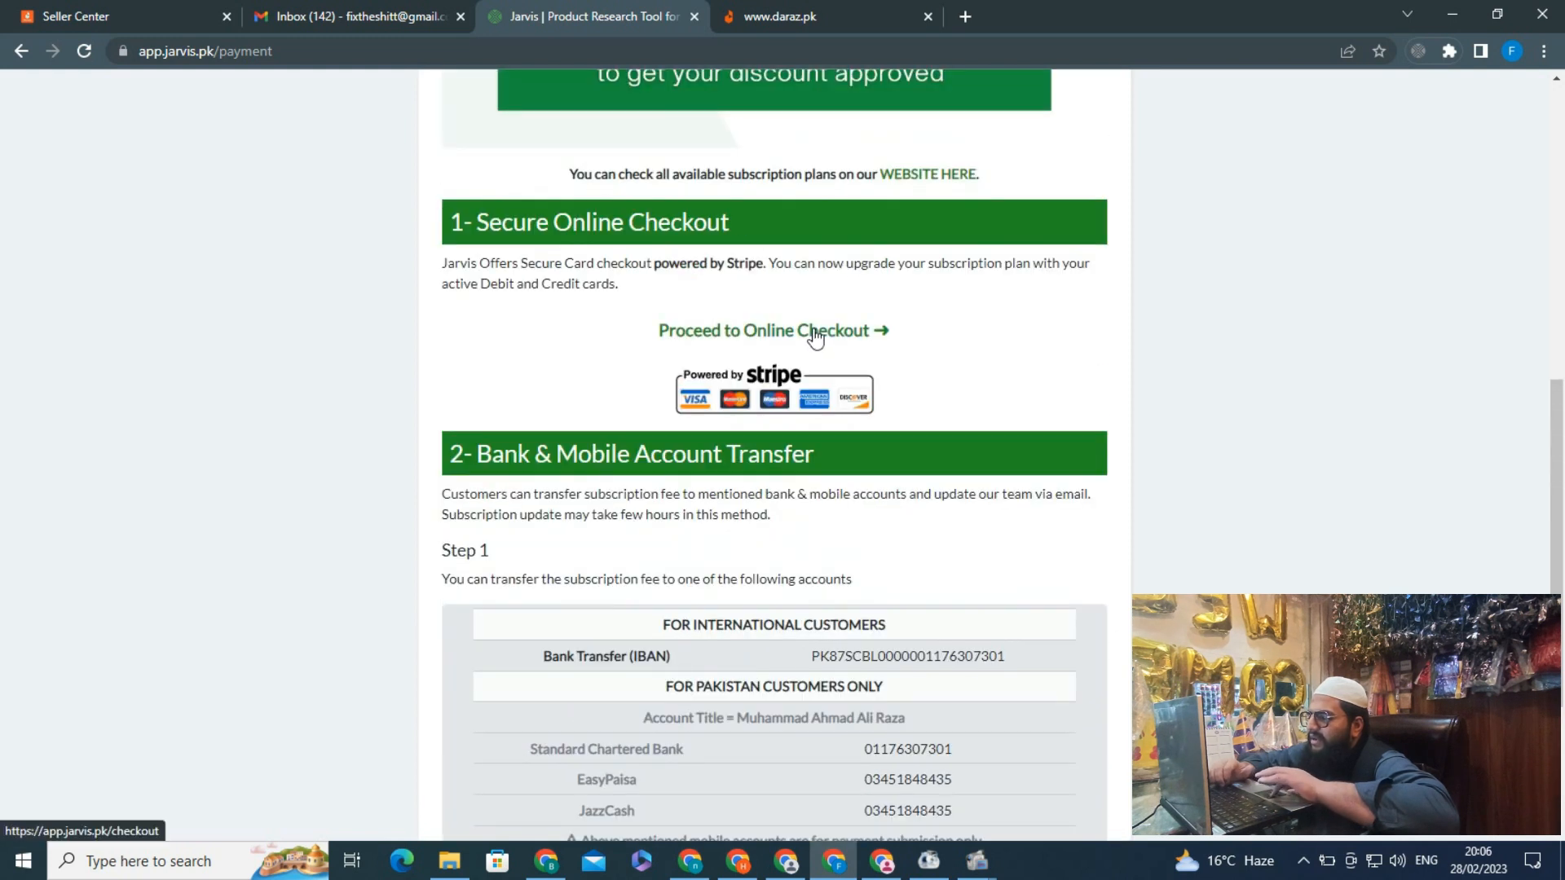
Proceed to online checkout, select the Basic plan at Rs800, and continue to secure checkout
click(789, 340)
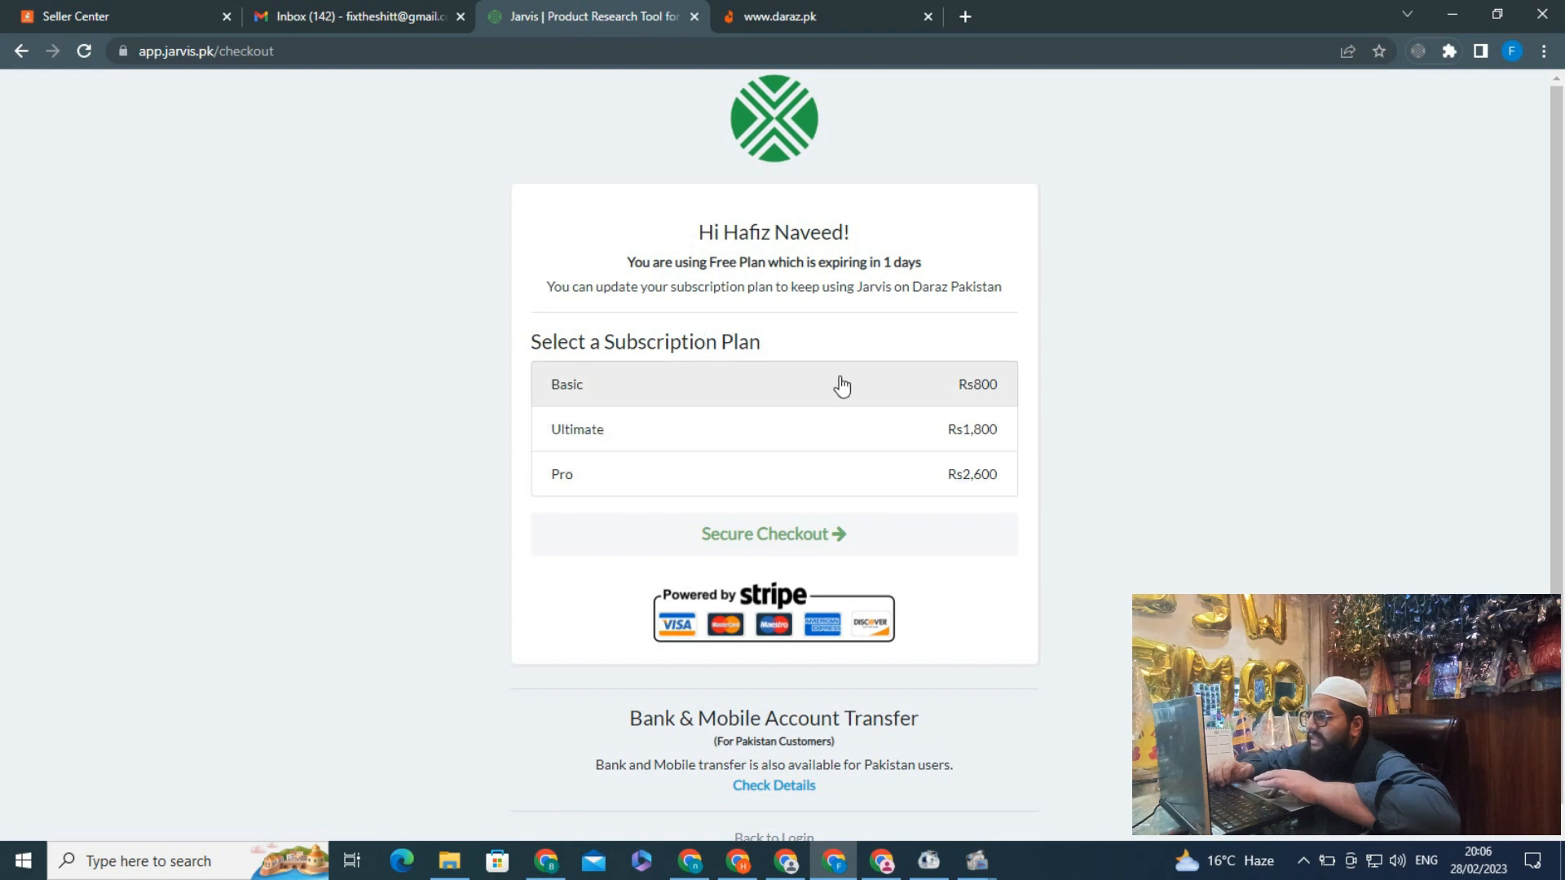
click(868, 397)
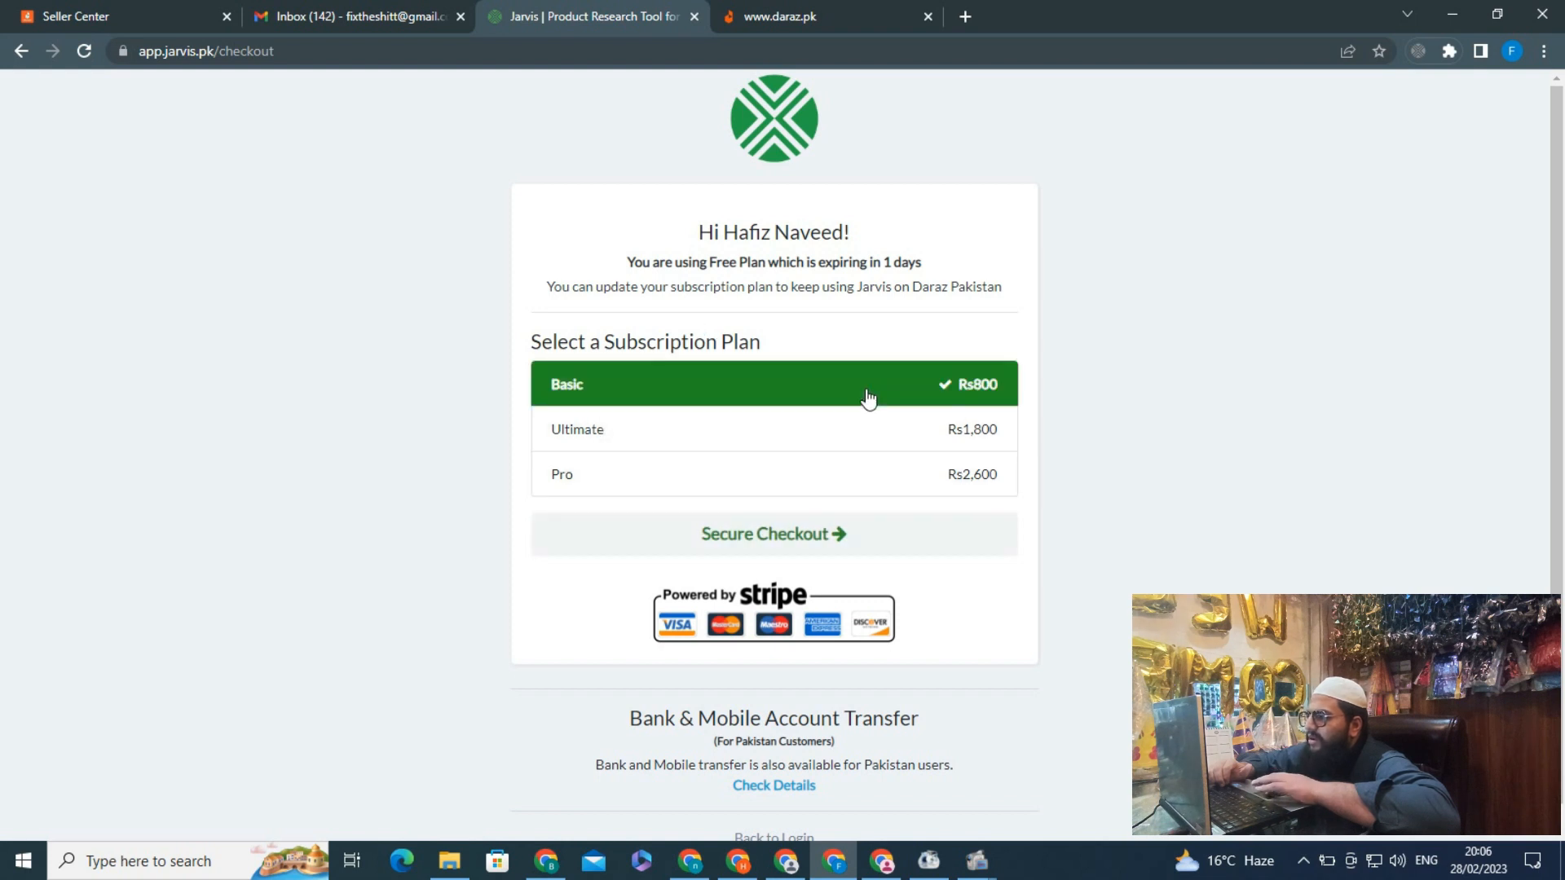
click(774, 538)
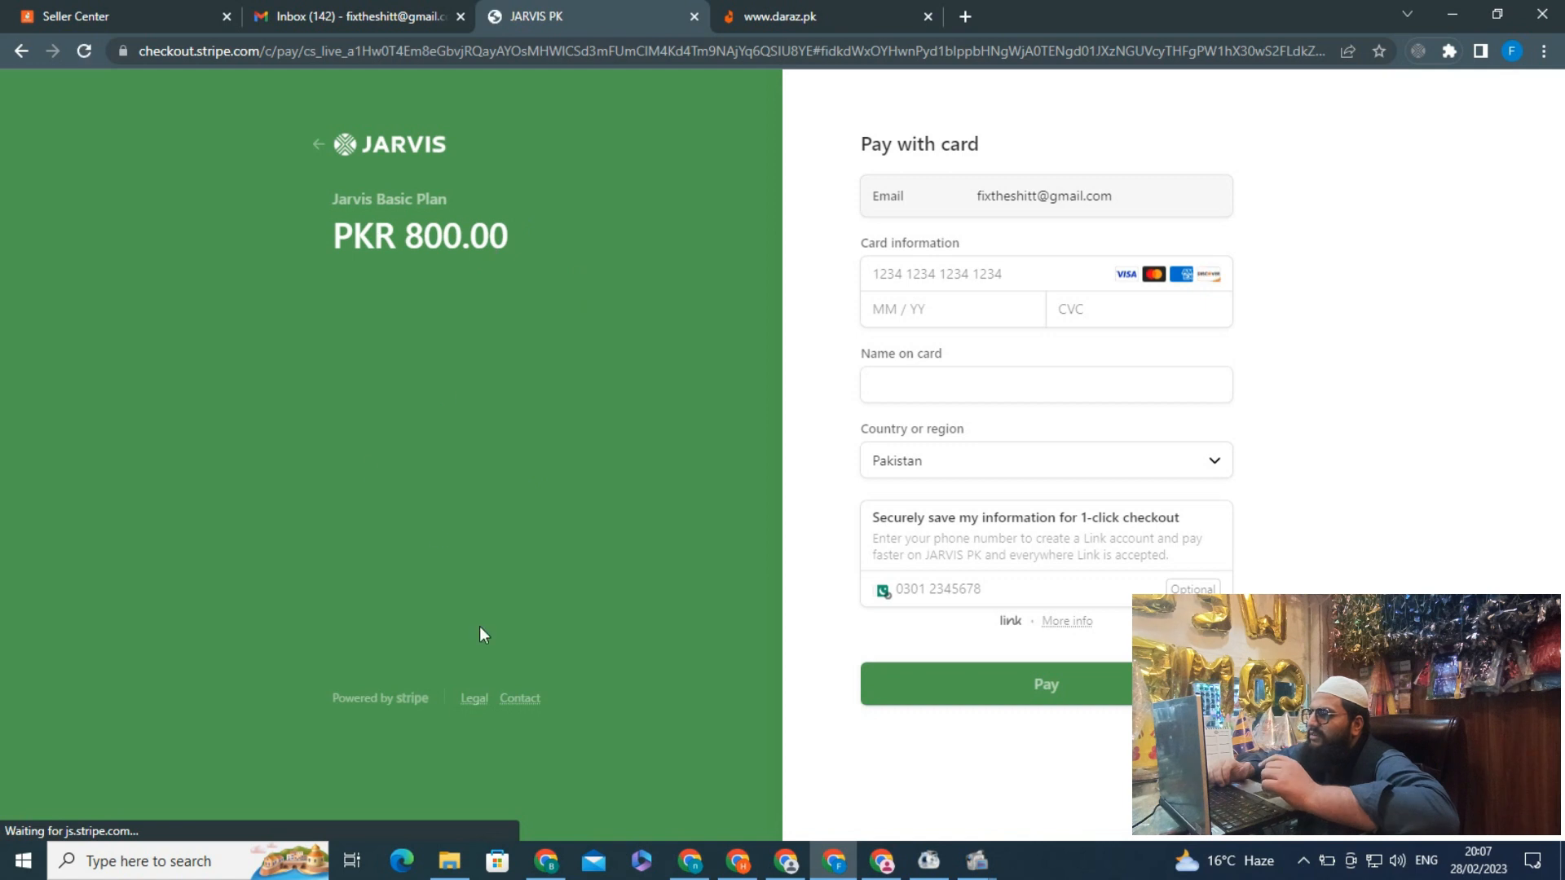
Enter the card number, expiry, CVC and name on card, pay, and decline saving the card
click(886, 272)
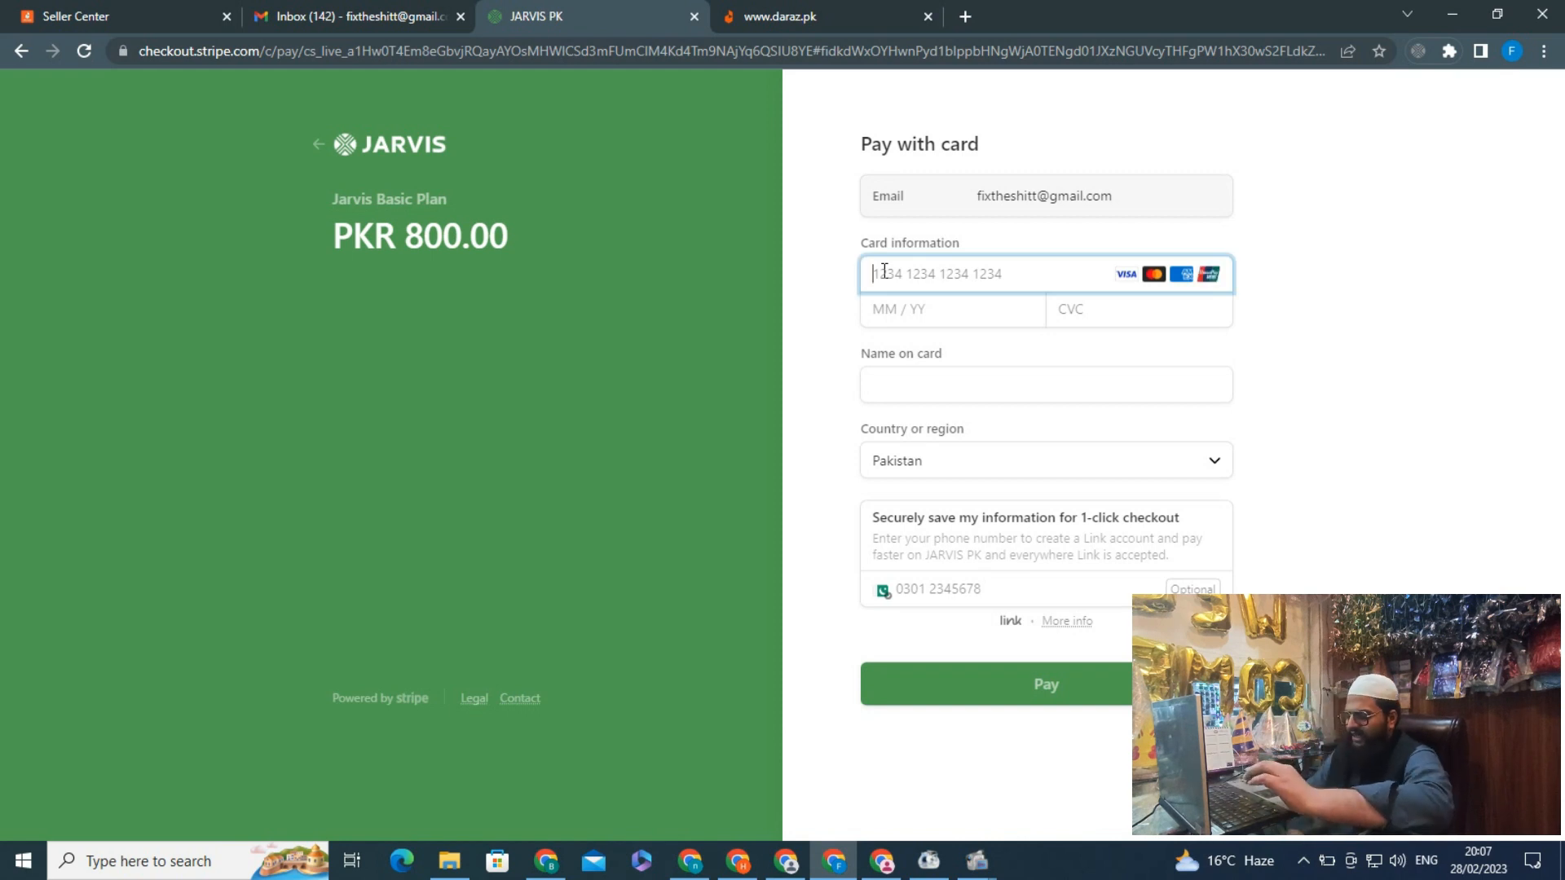
text(4)
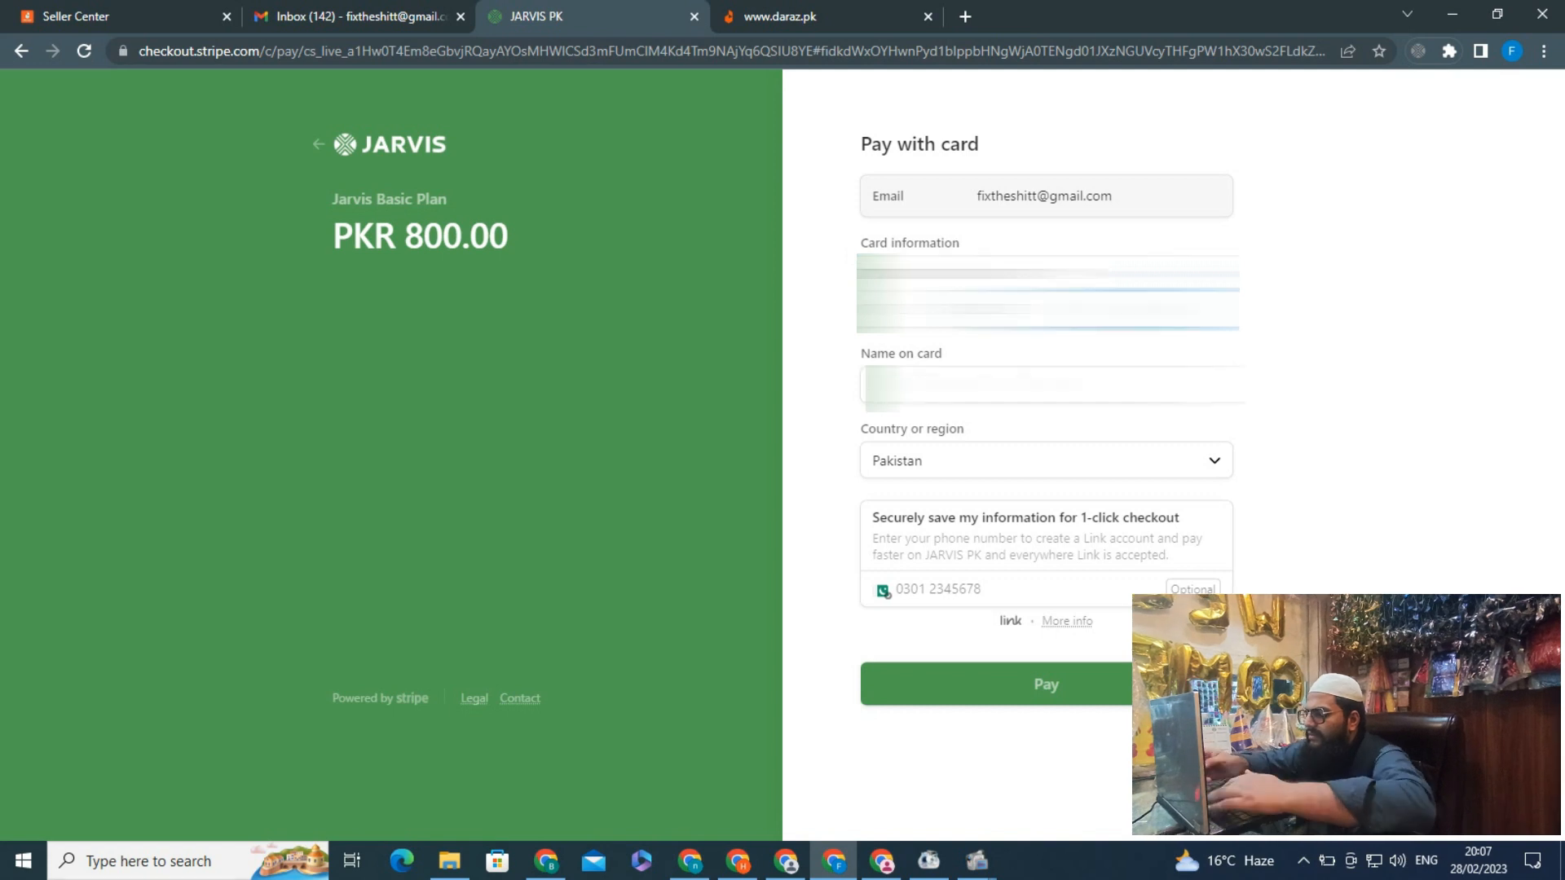
key(Tab)
text(...)
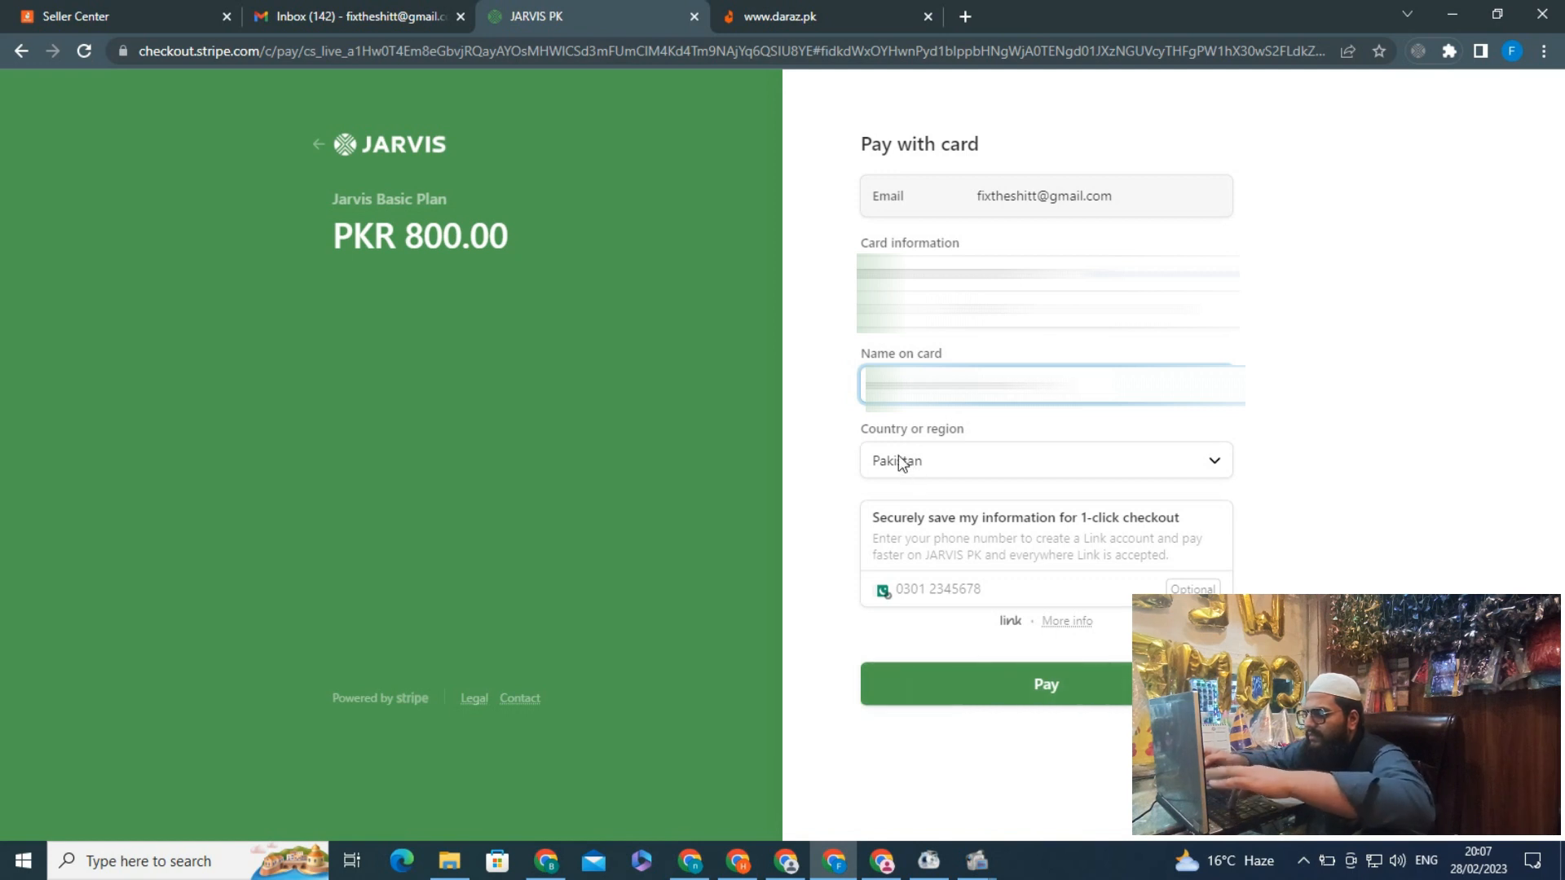
click(1050, 685)
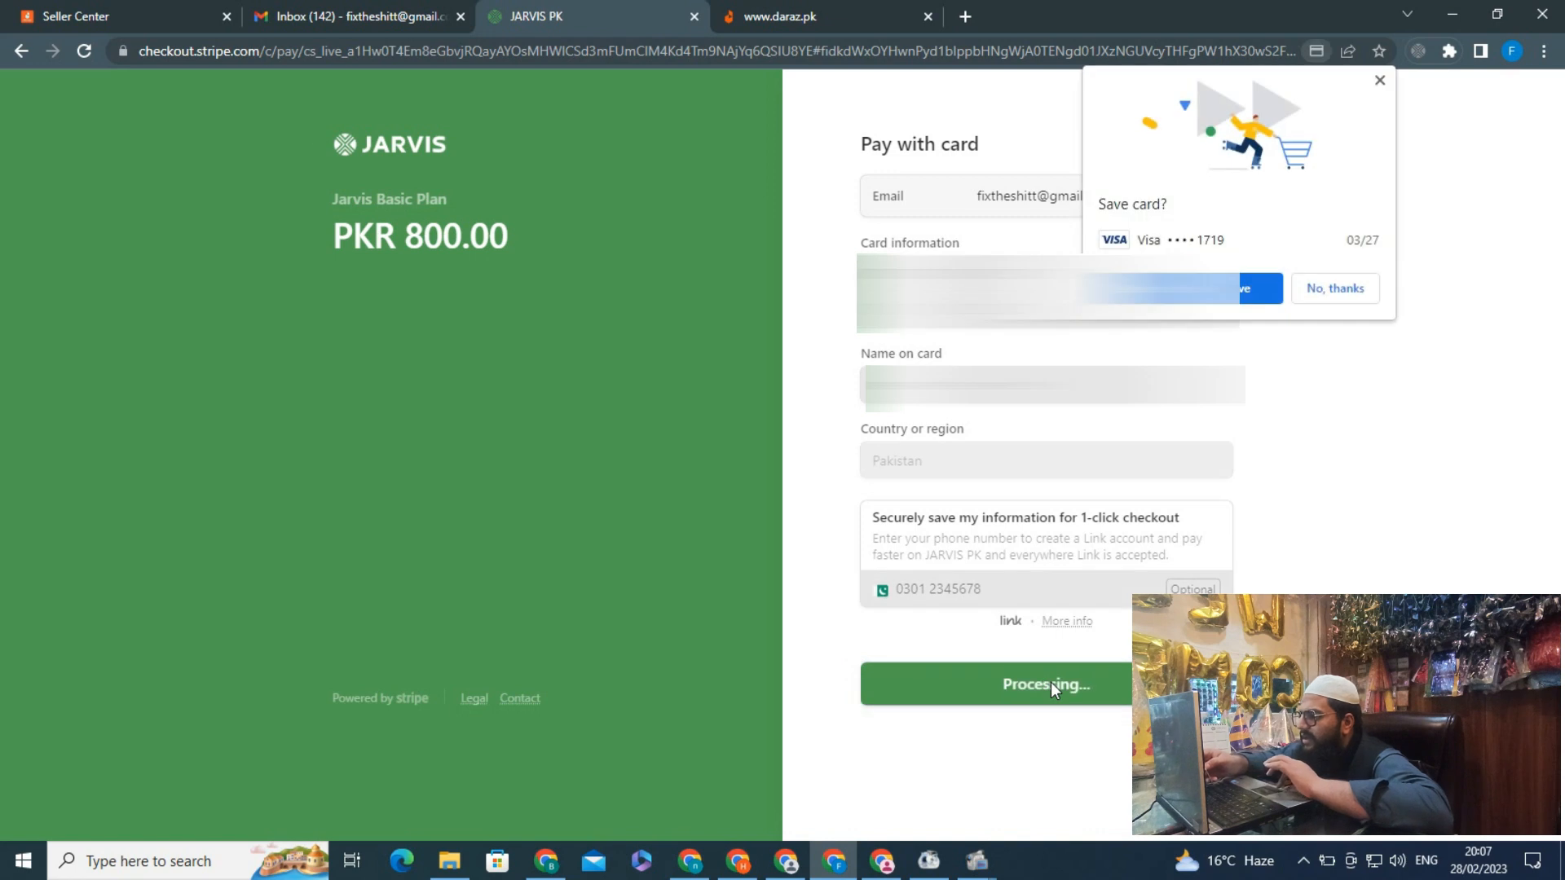
click(1314, 292)
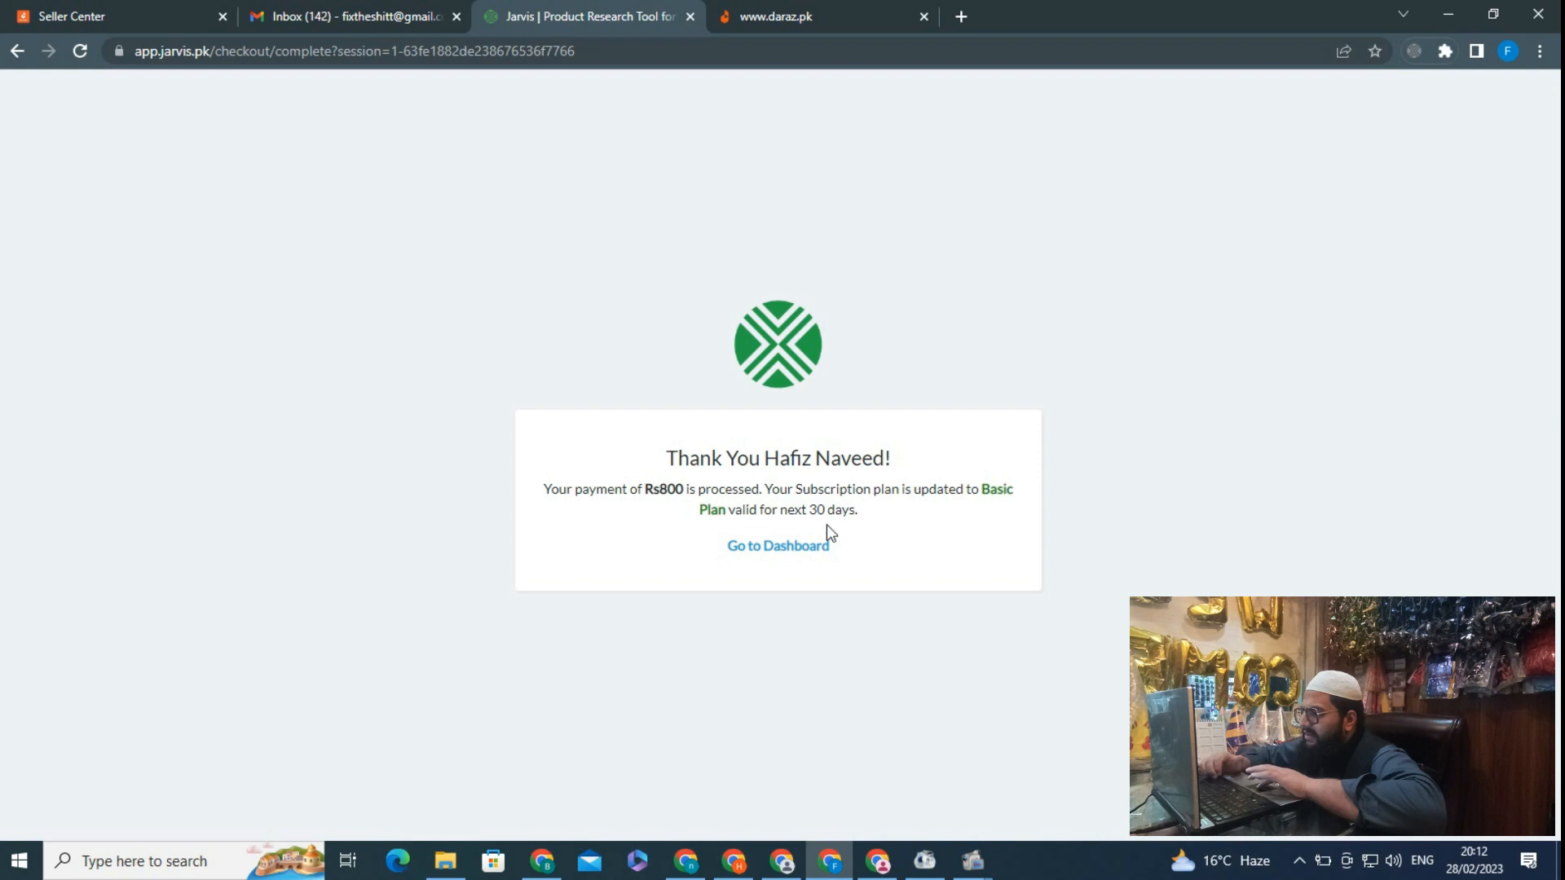
Go to Super Rank, launch the Berry Honey Campaign, and copy its Facebook campaign link
click(782, 557)
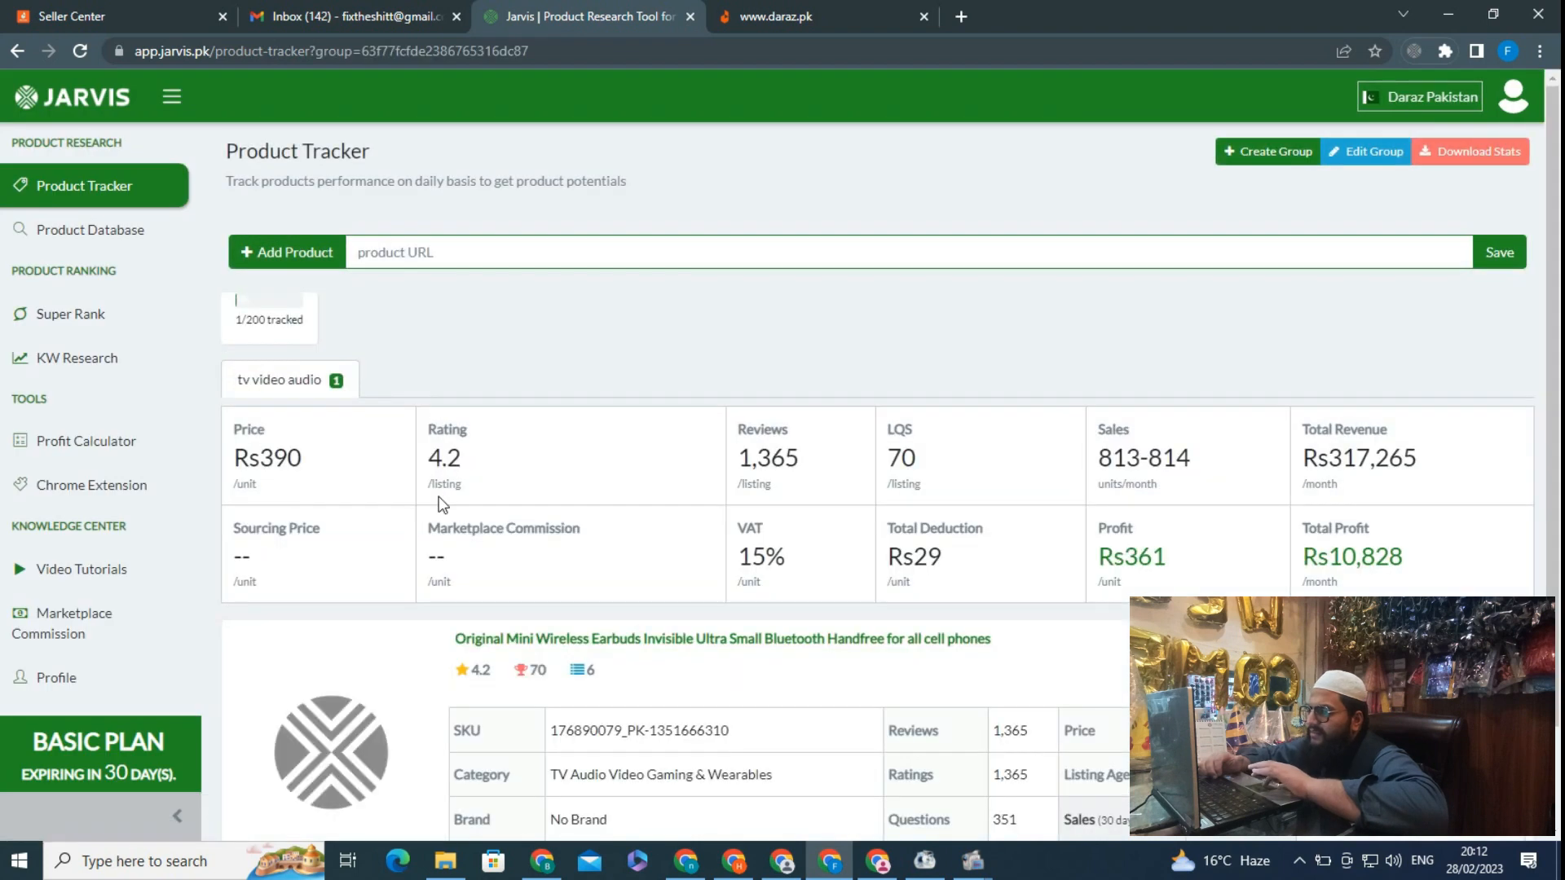
click(72, 318)
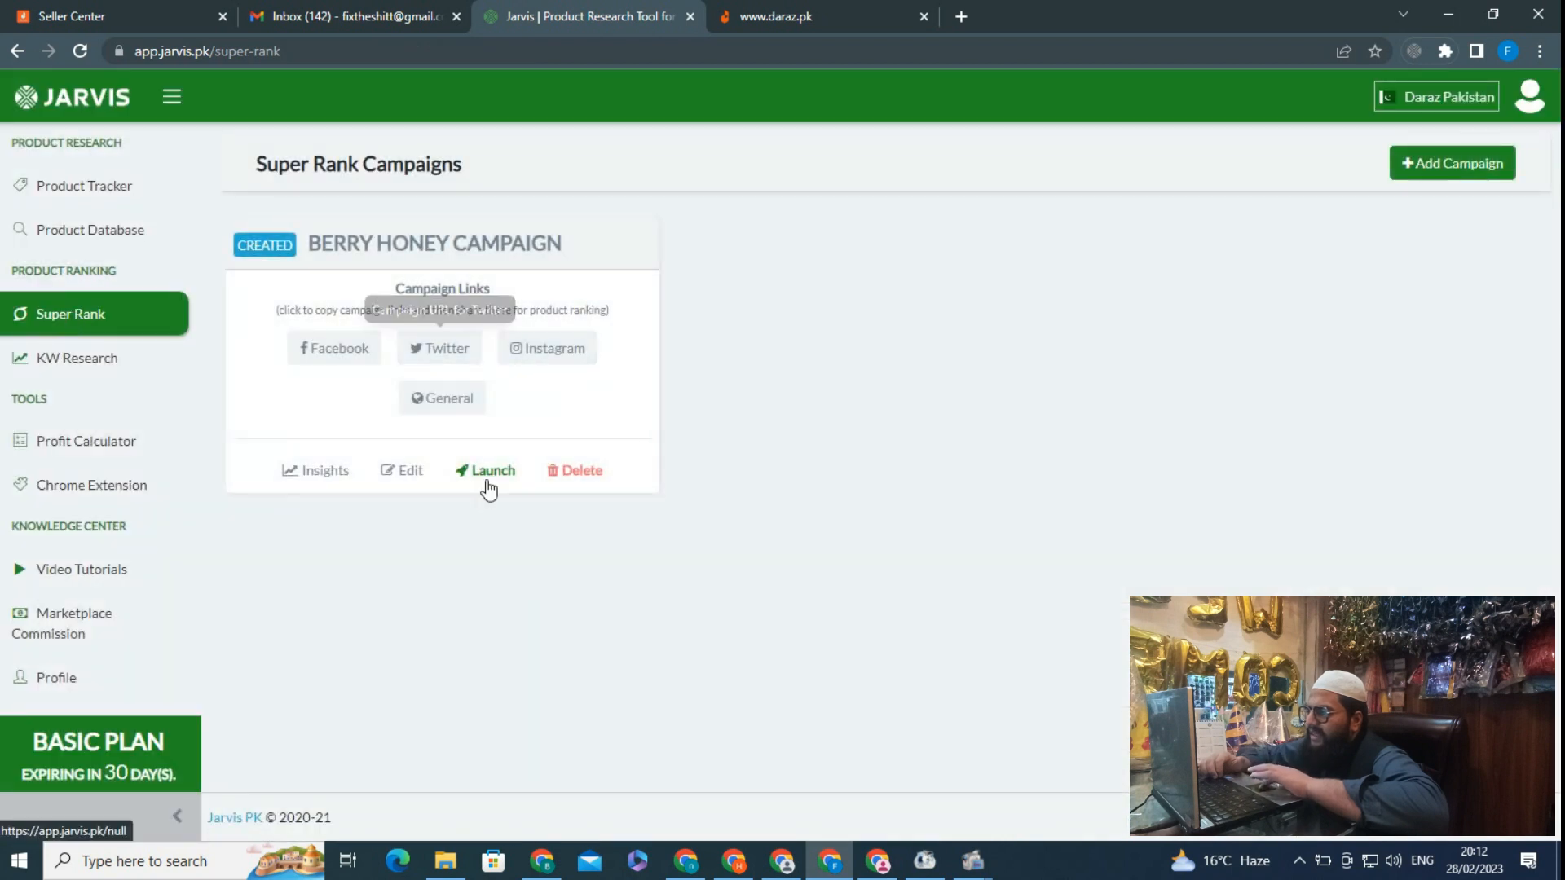
click(487, 473)
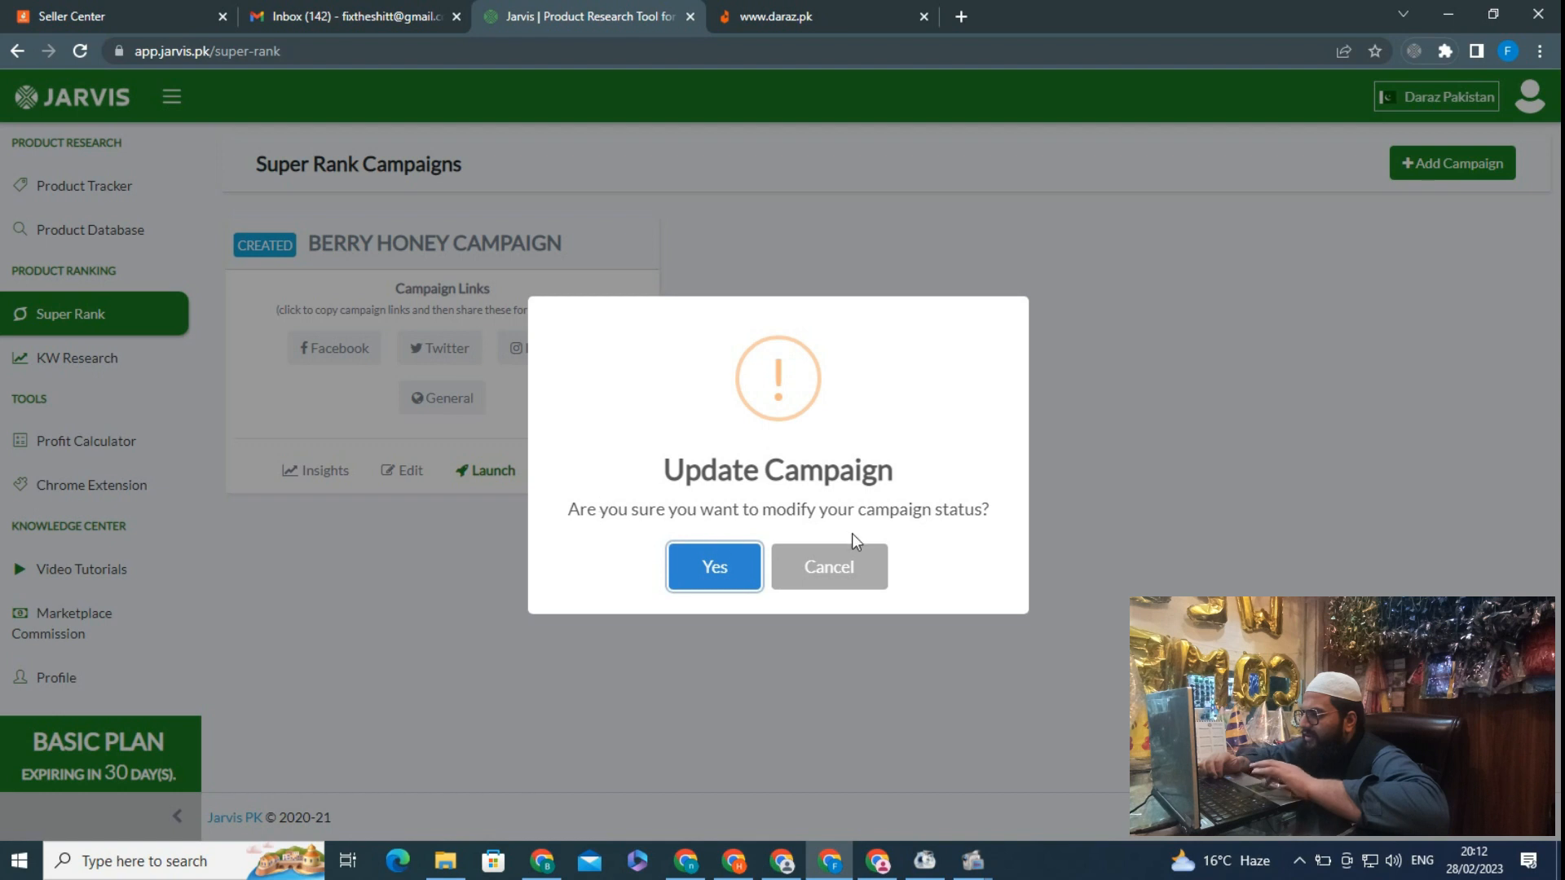
click(722, 566)
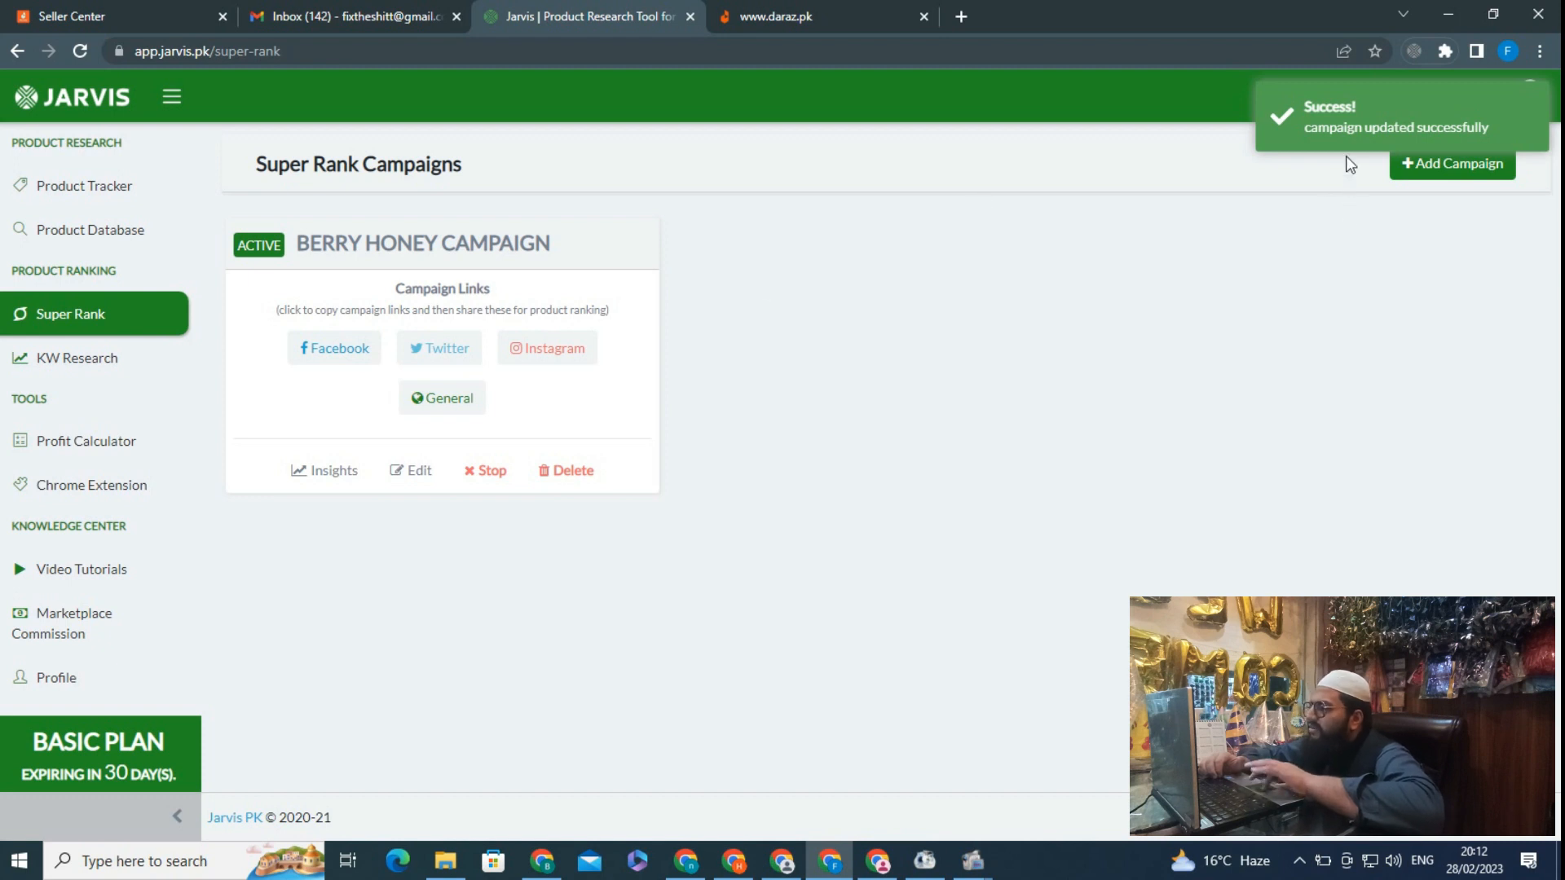
click(315, 356)
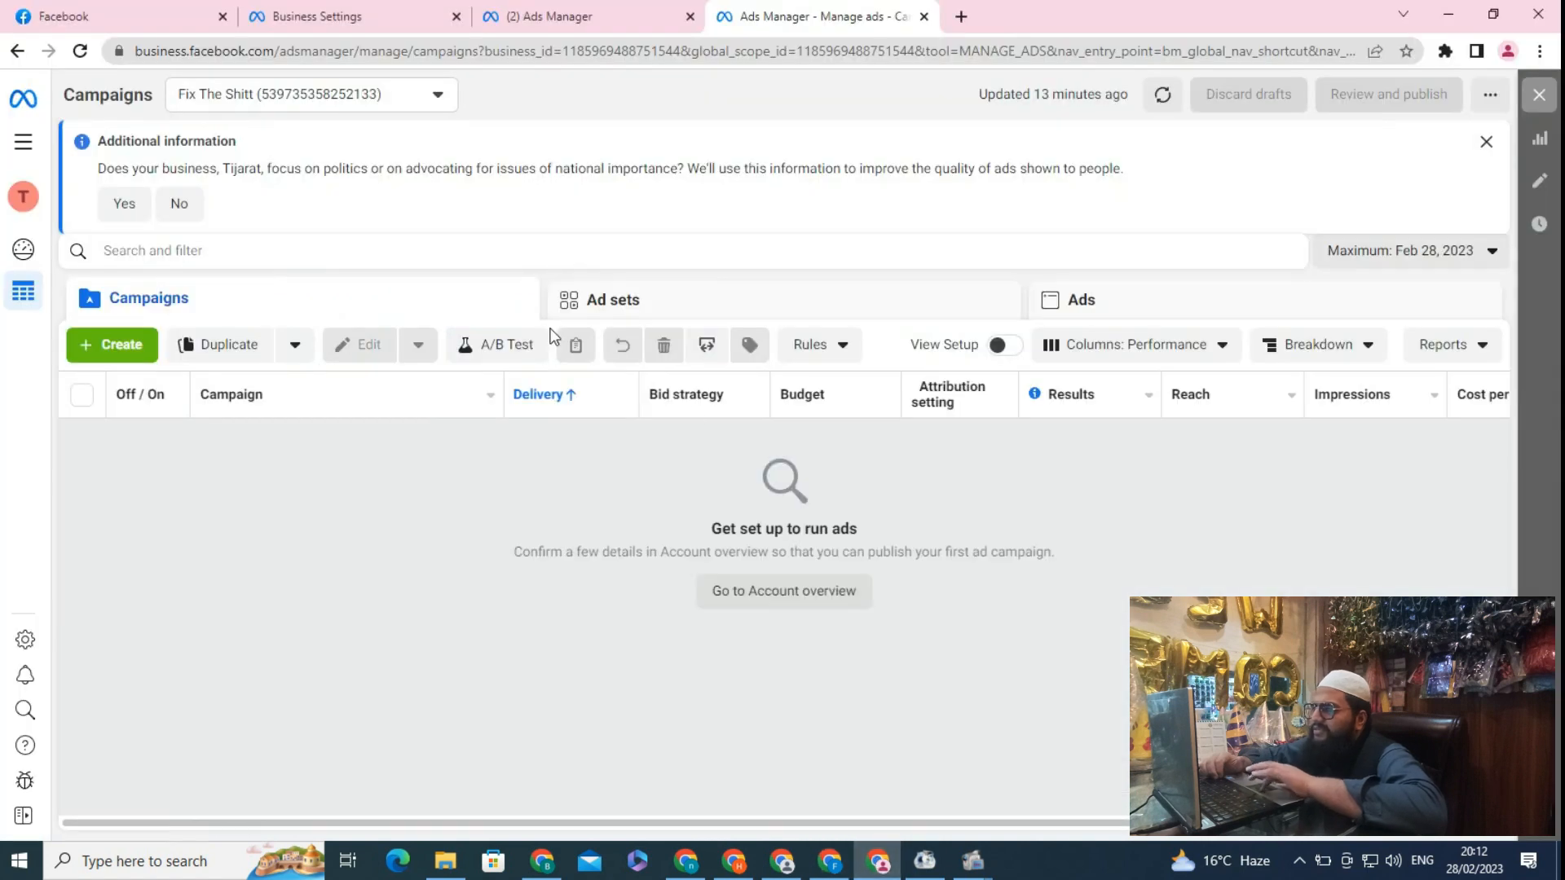
Open business.facebook.com/select in a new tab and select the Tijarat business
key(ctrl+t)
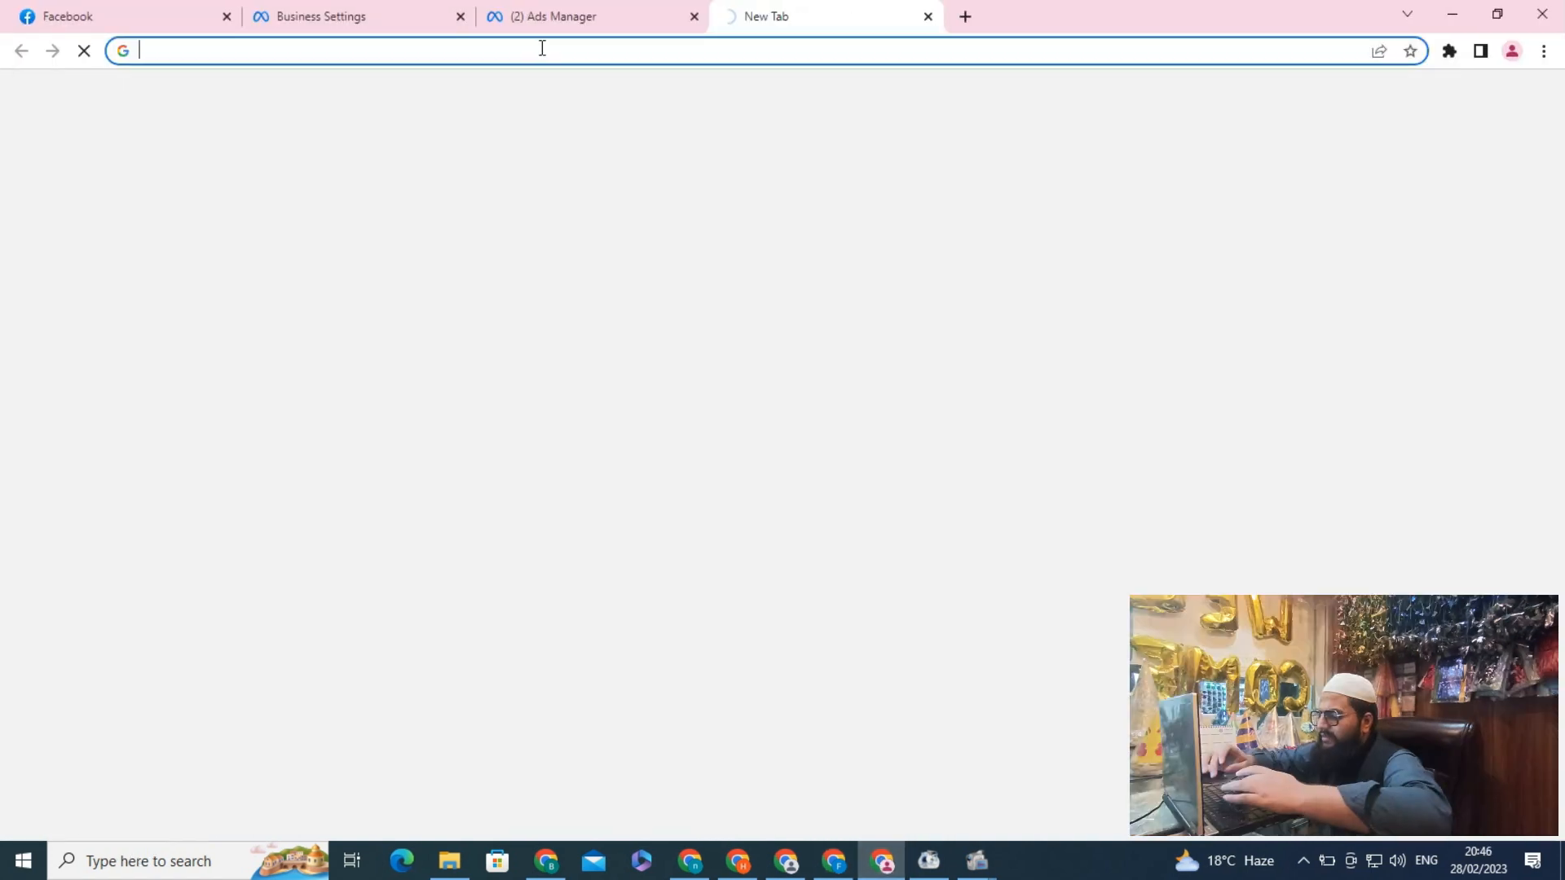
text(busine)
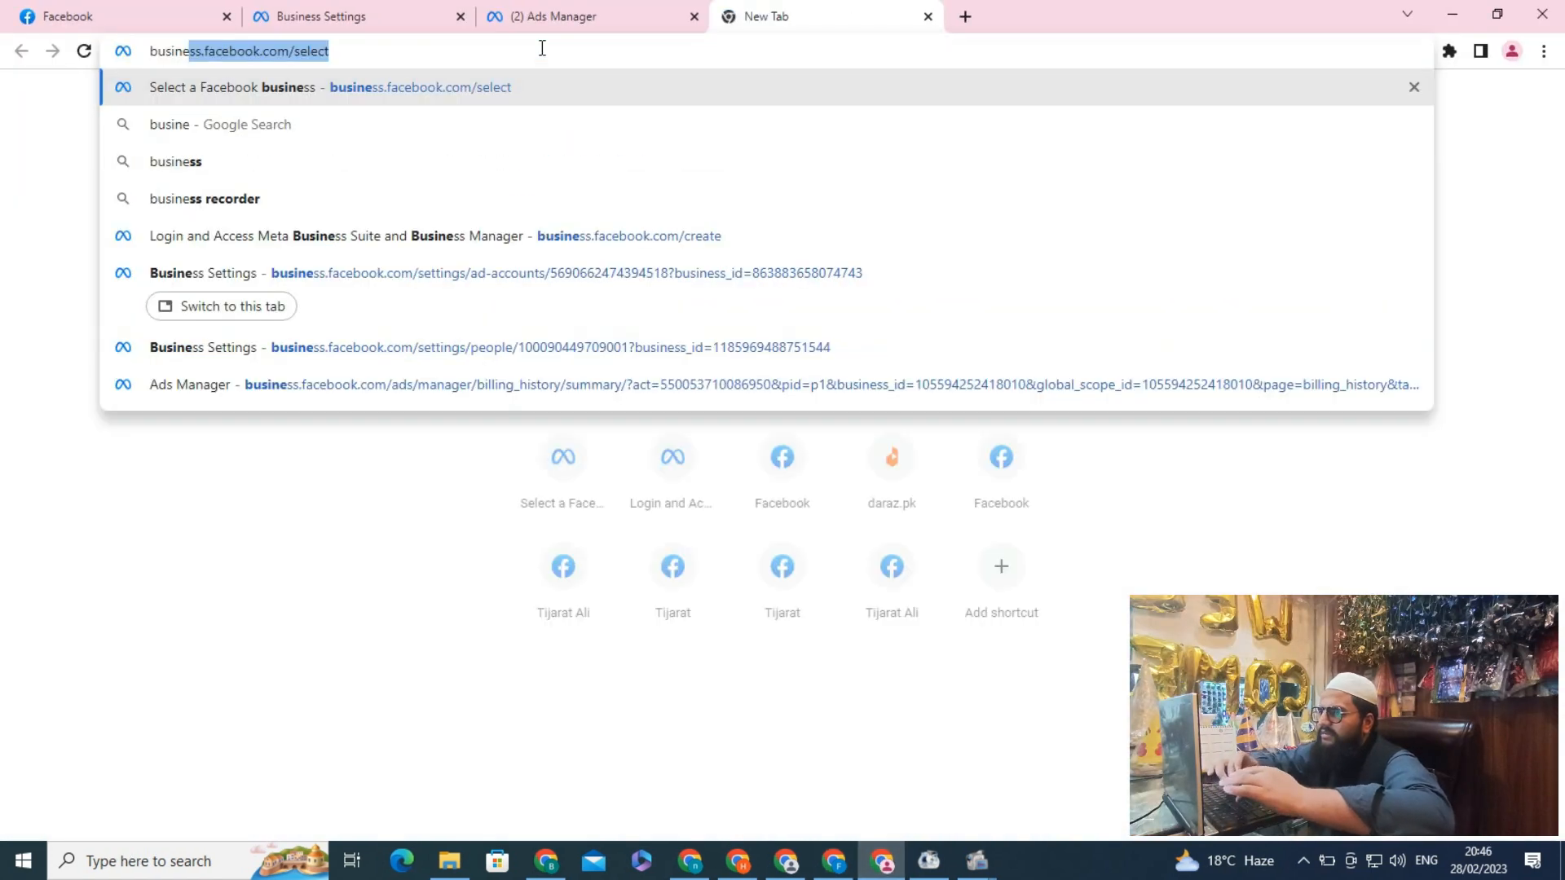
key(Right)
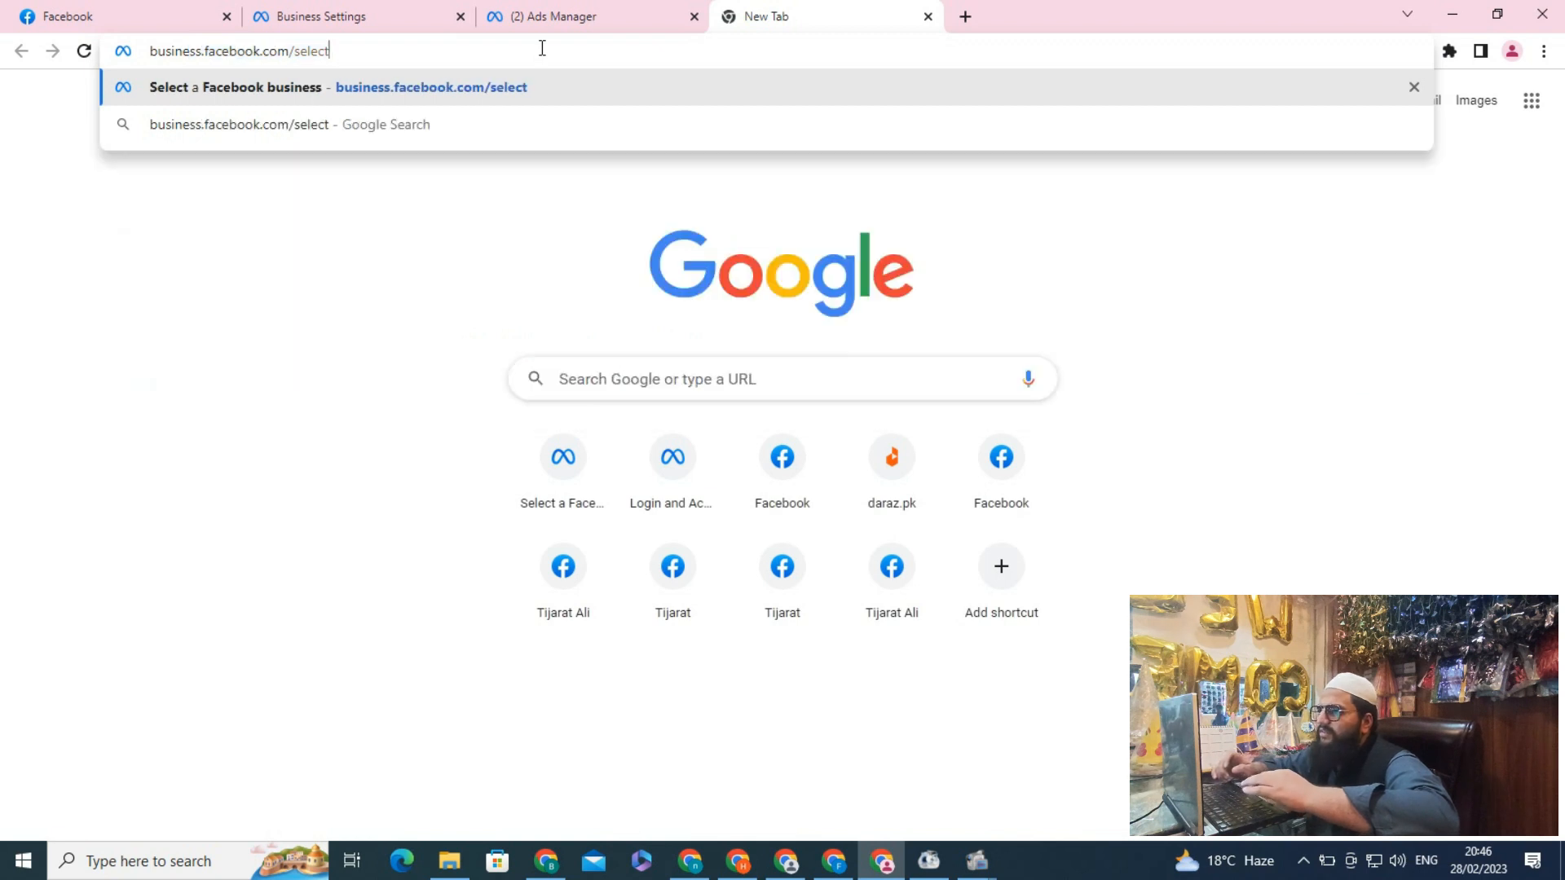
key(Return)
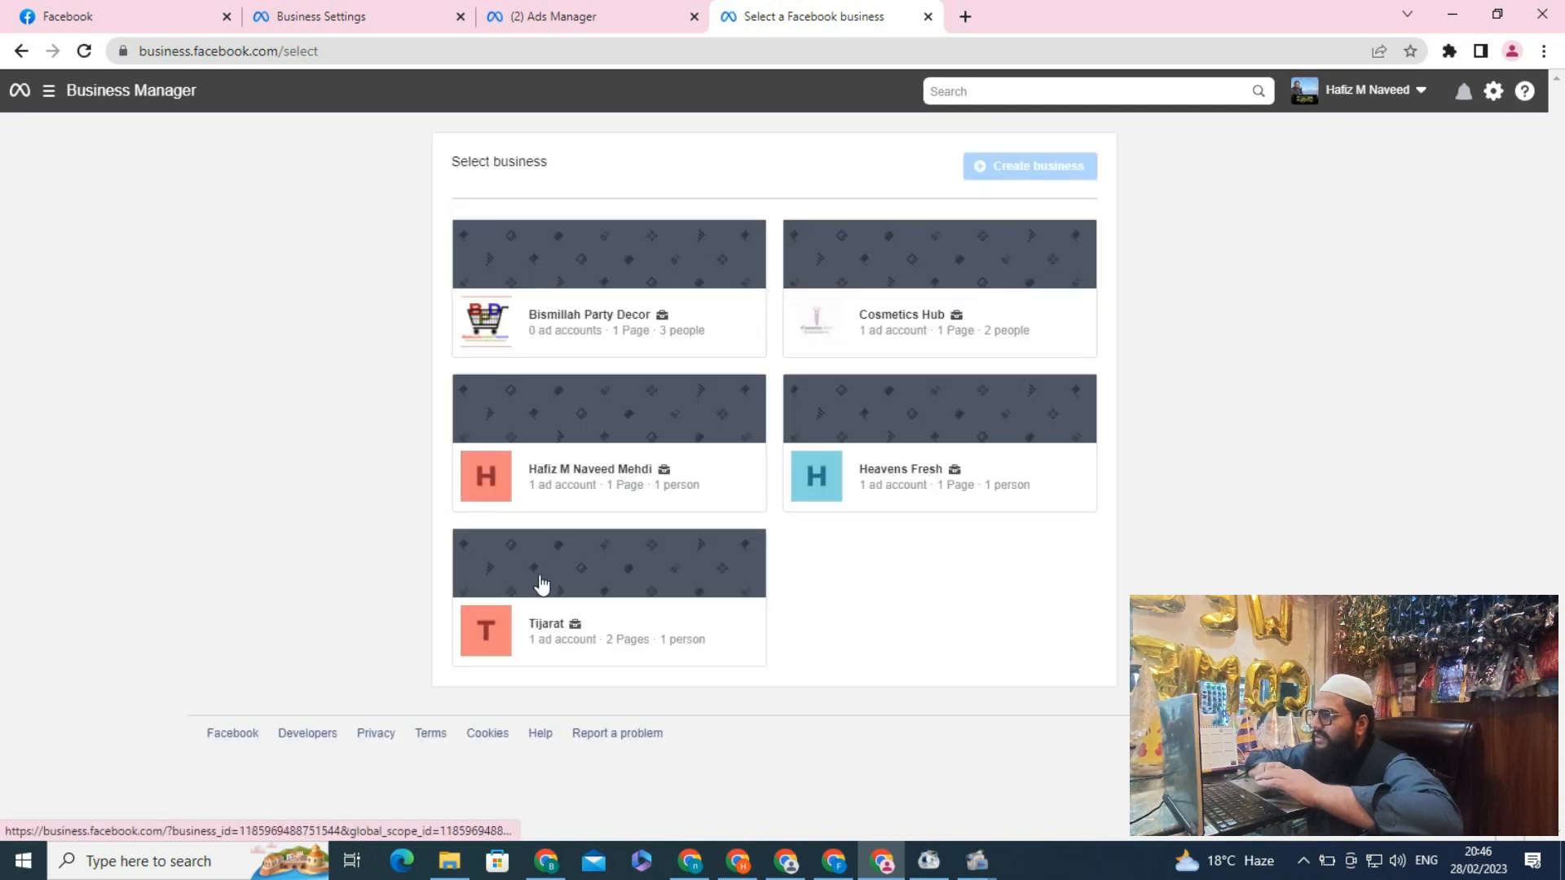
click(551, 632)
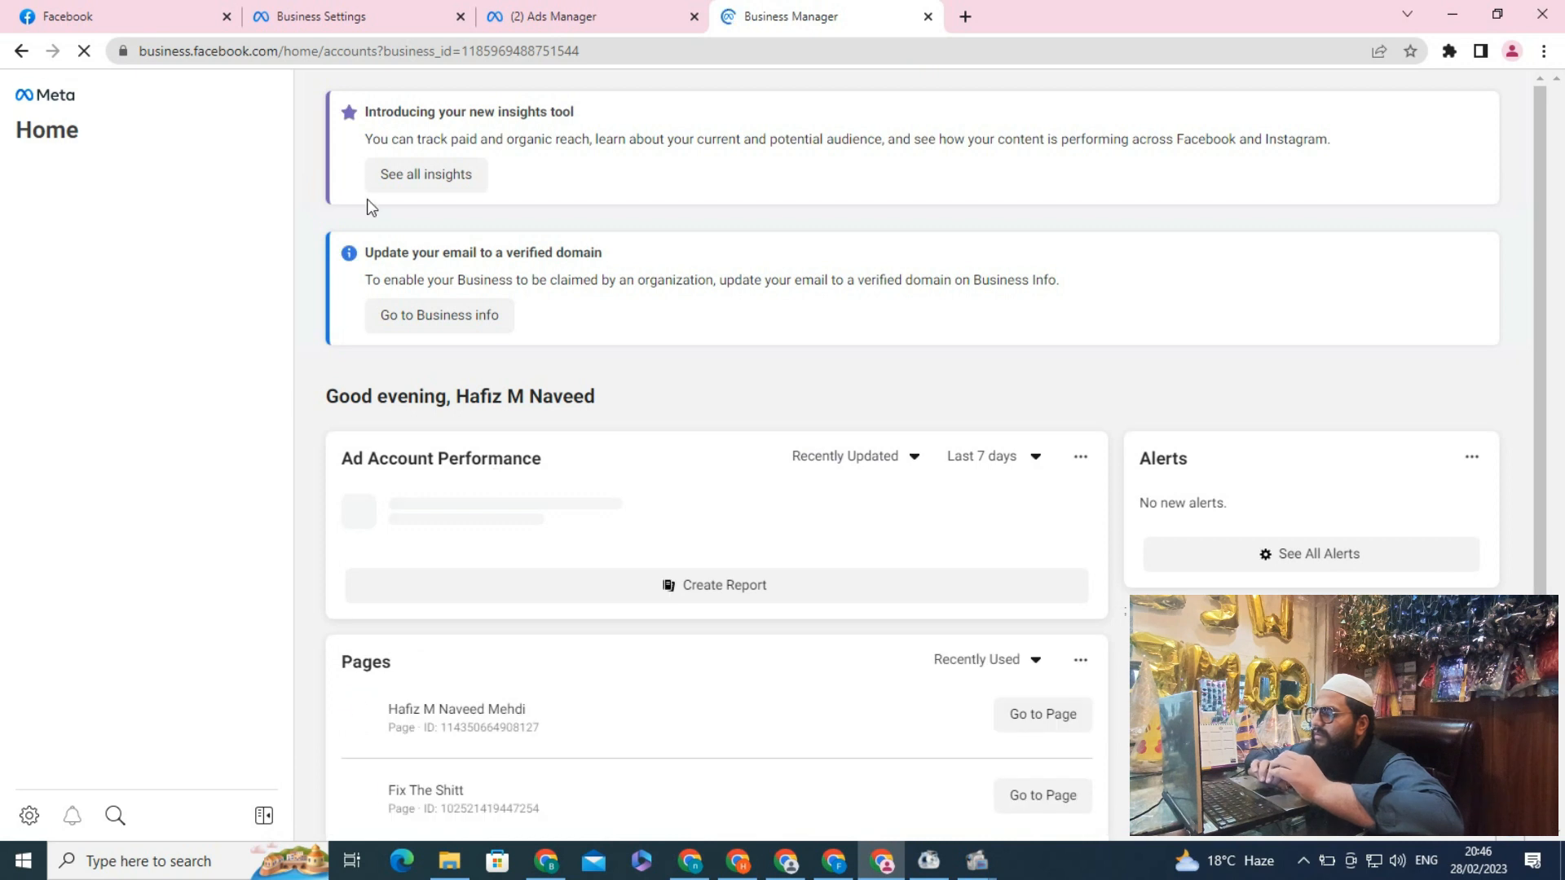
Open Ads Manager and create a new campaign with the Traffic objective
click(267, 96)
click(369, 210)
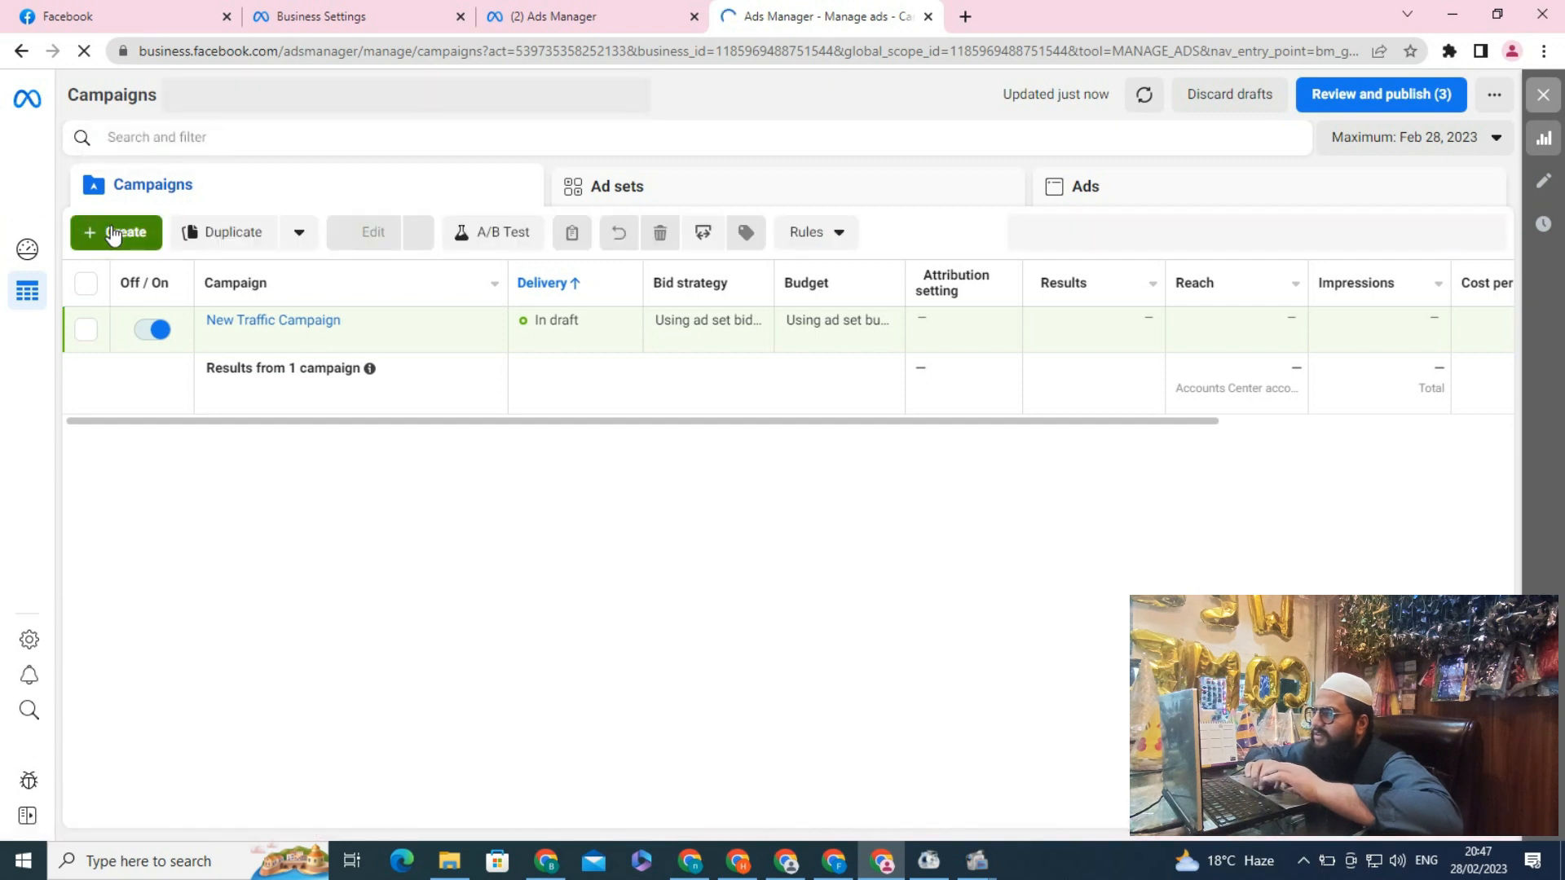
click(113, 233)
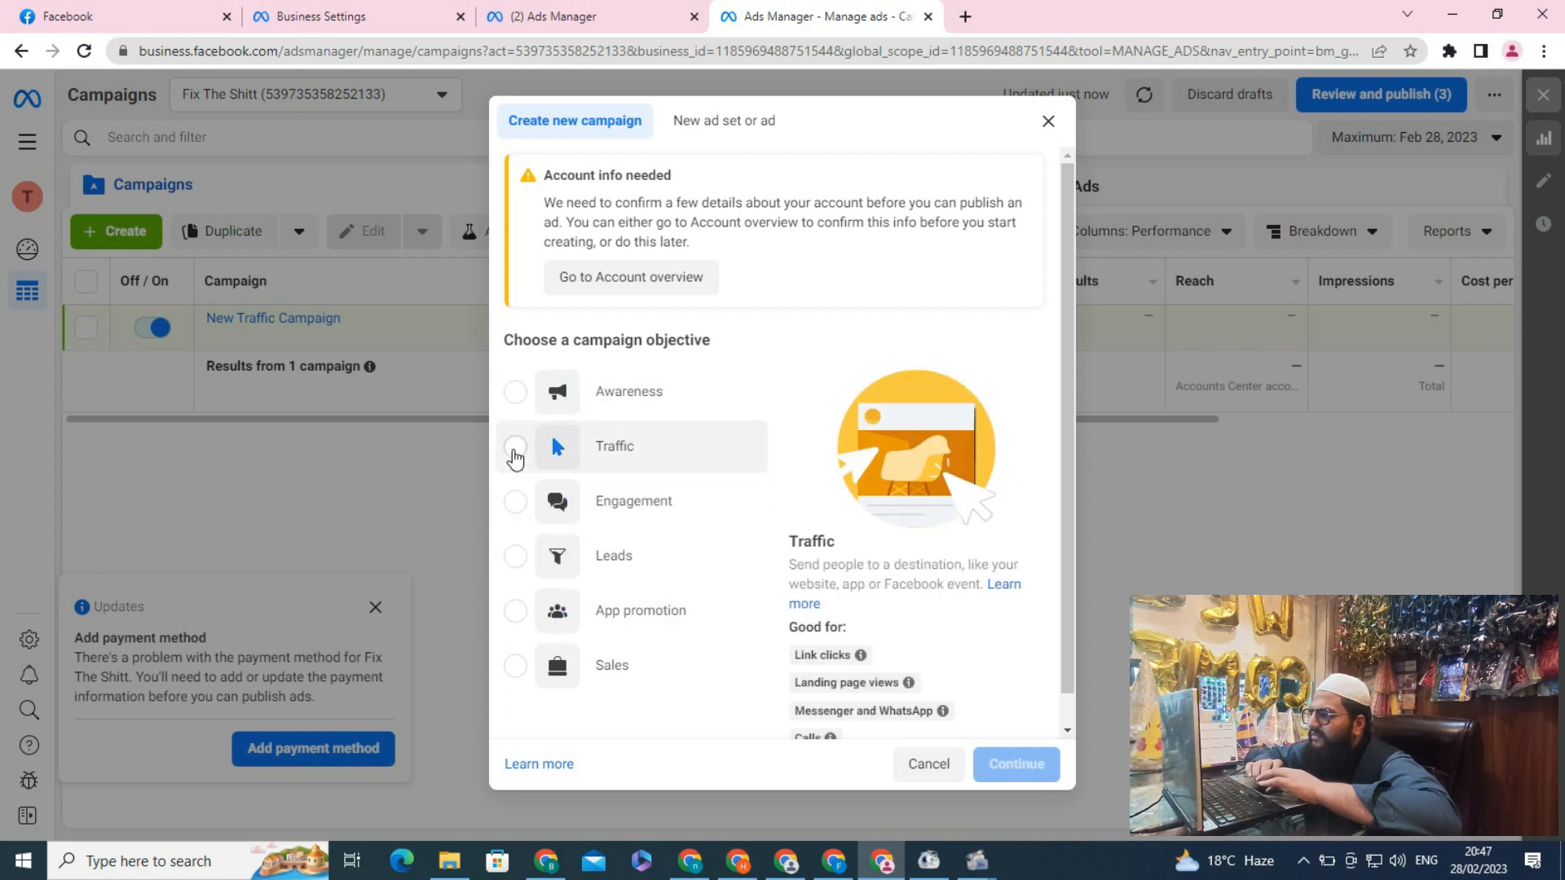
click(516, 448)
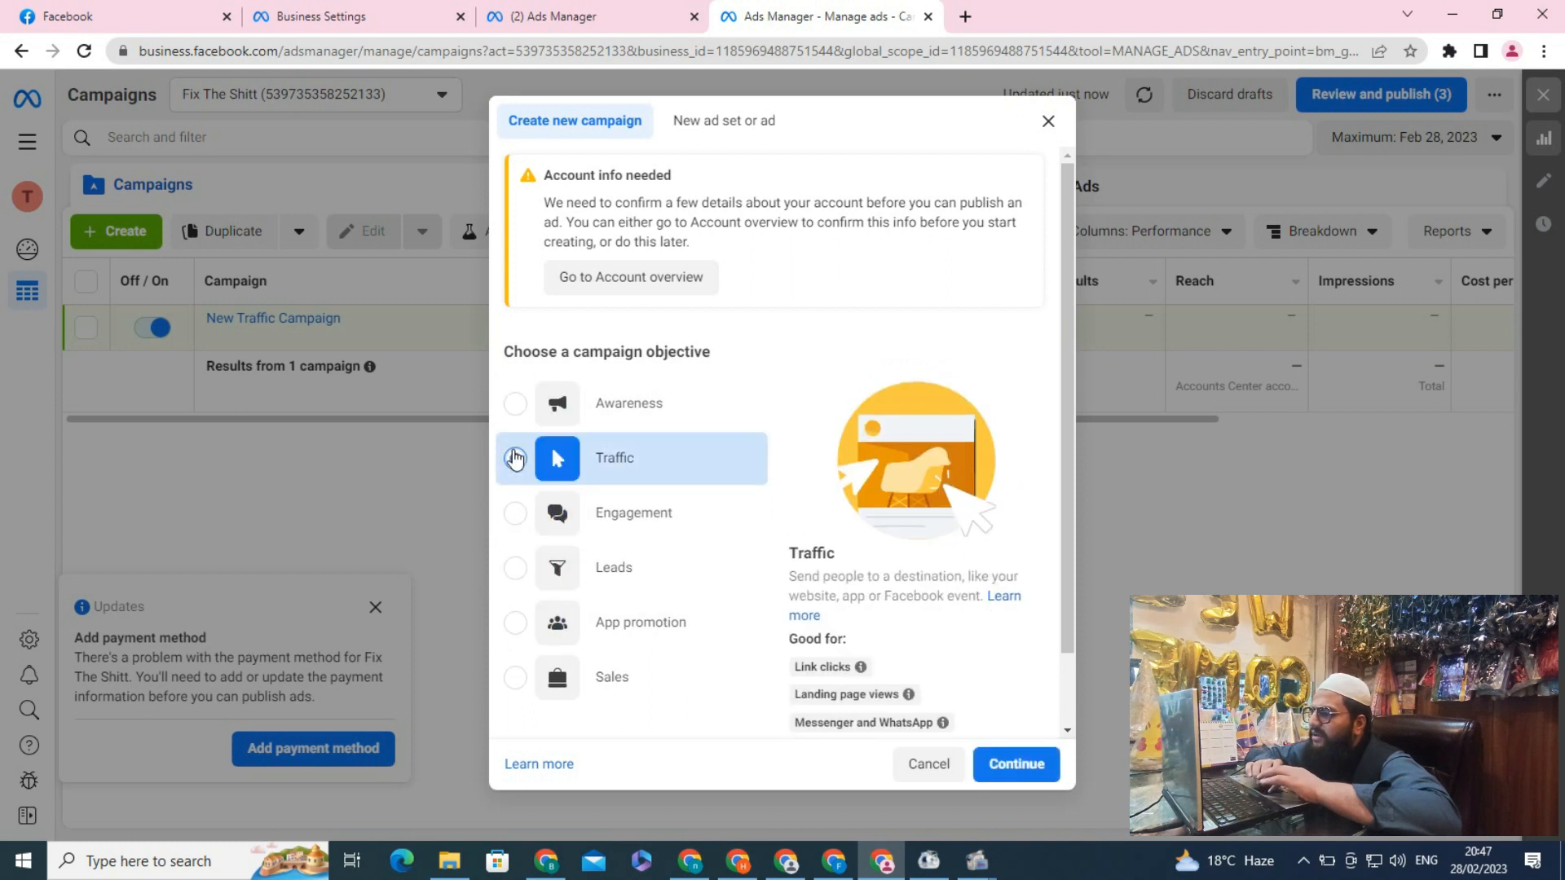
click(1012, 771)
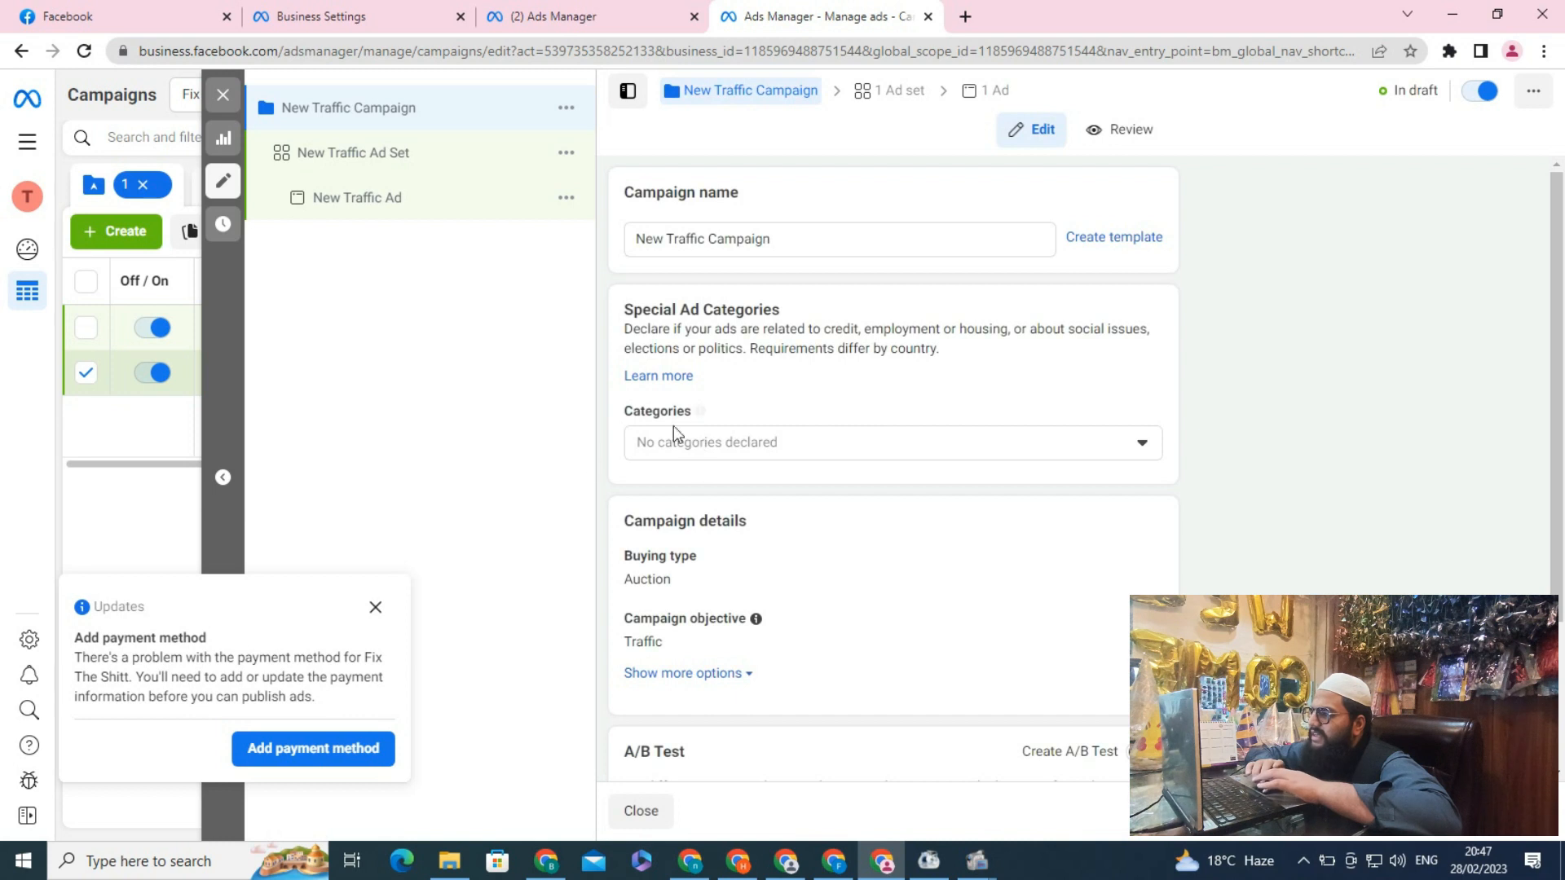
Set the ad set's daily budget to Rs300
drag(1550, 361, 1561, 529)
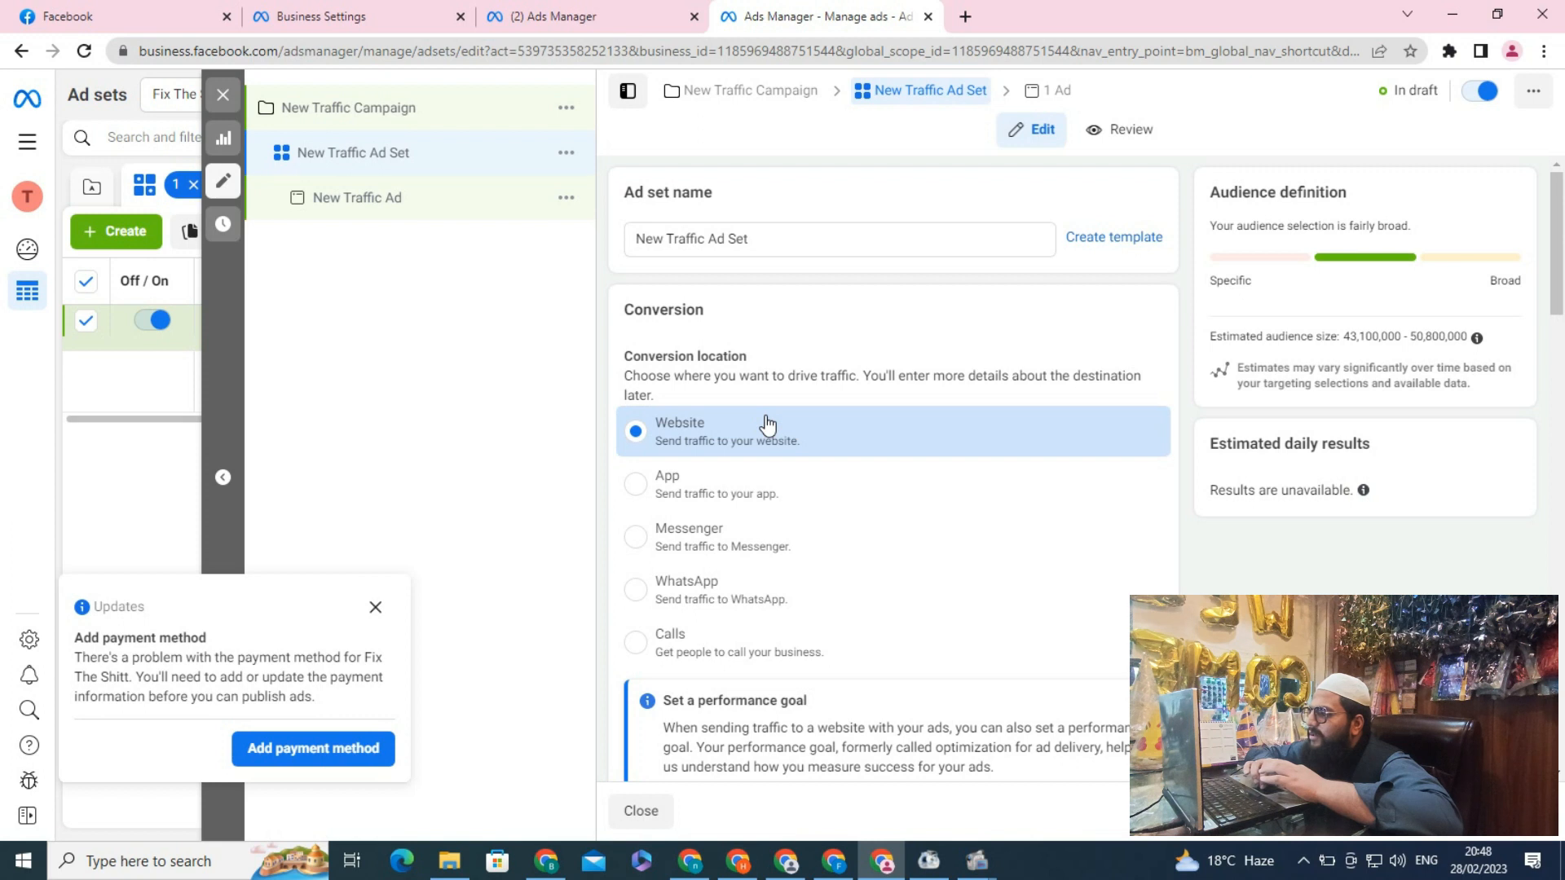
drag(1560, 285, 1562, 535)
click(937, 262)
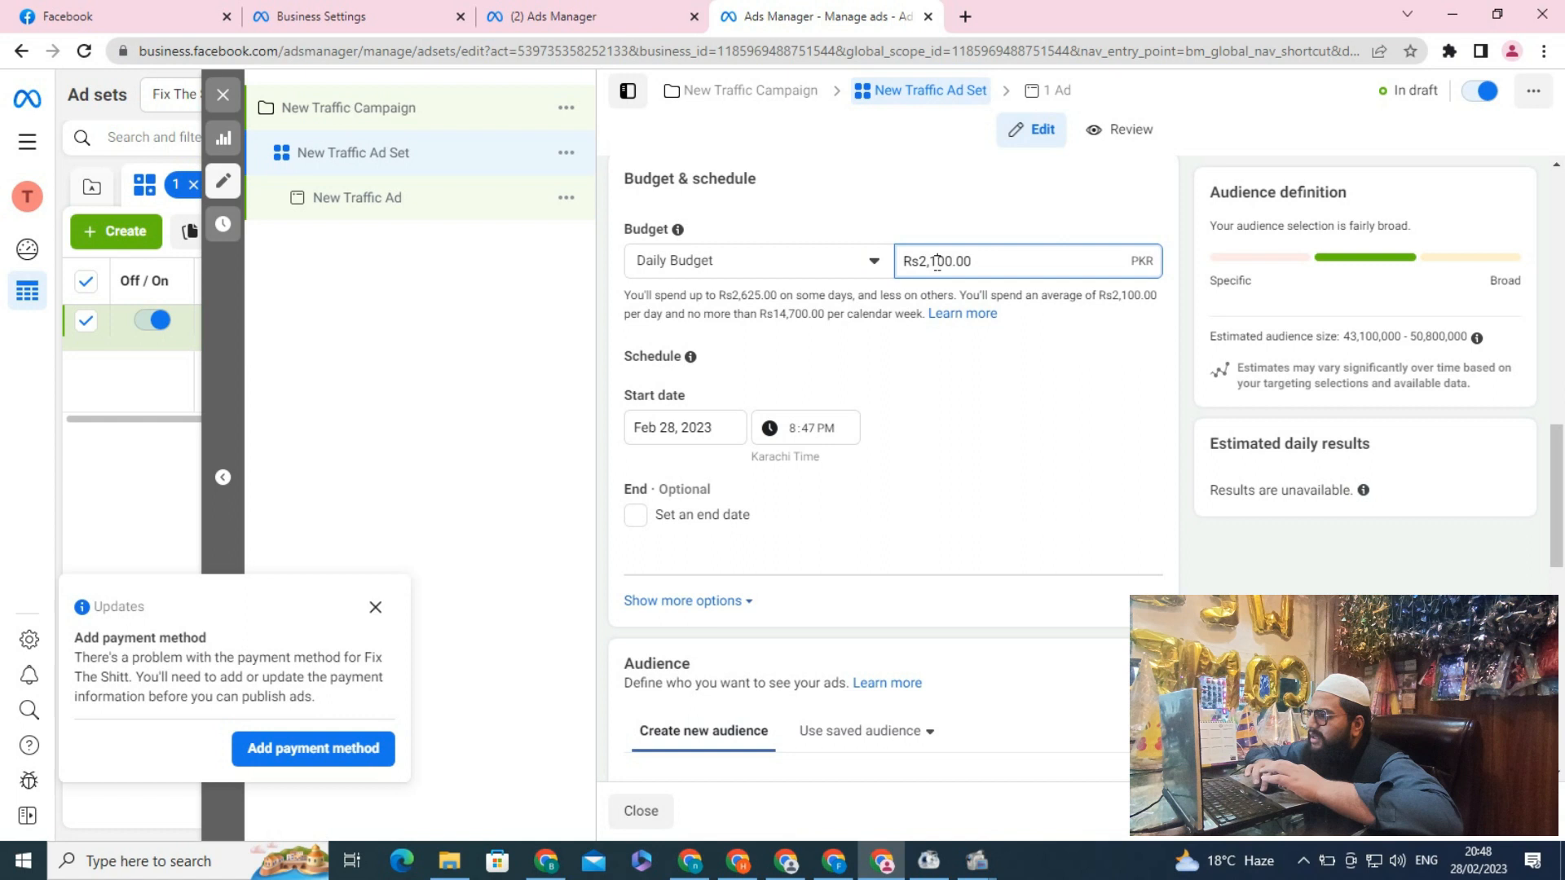
key(BackSpace)
key(BackSpace)
key(BackSpace)
text(3)
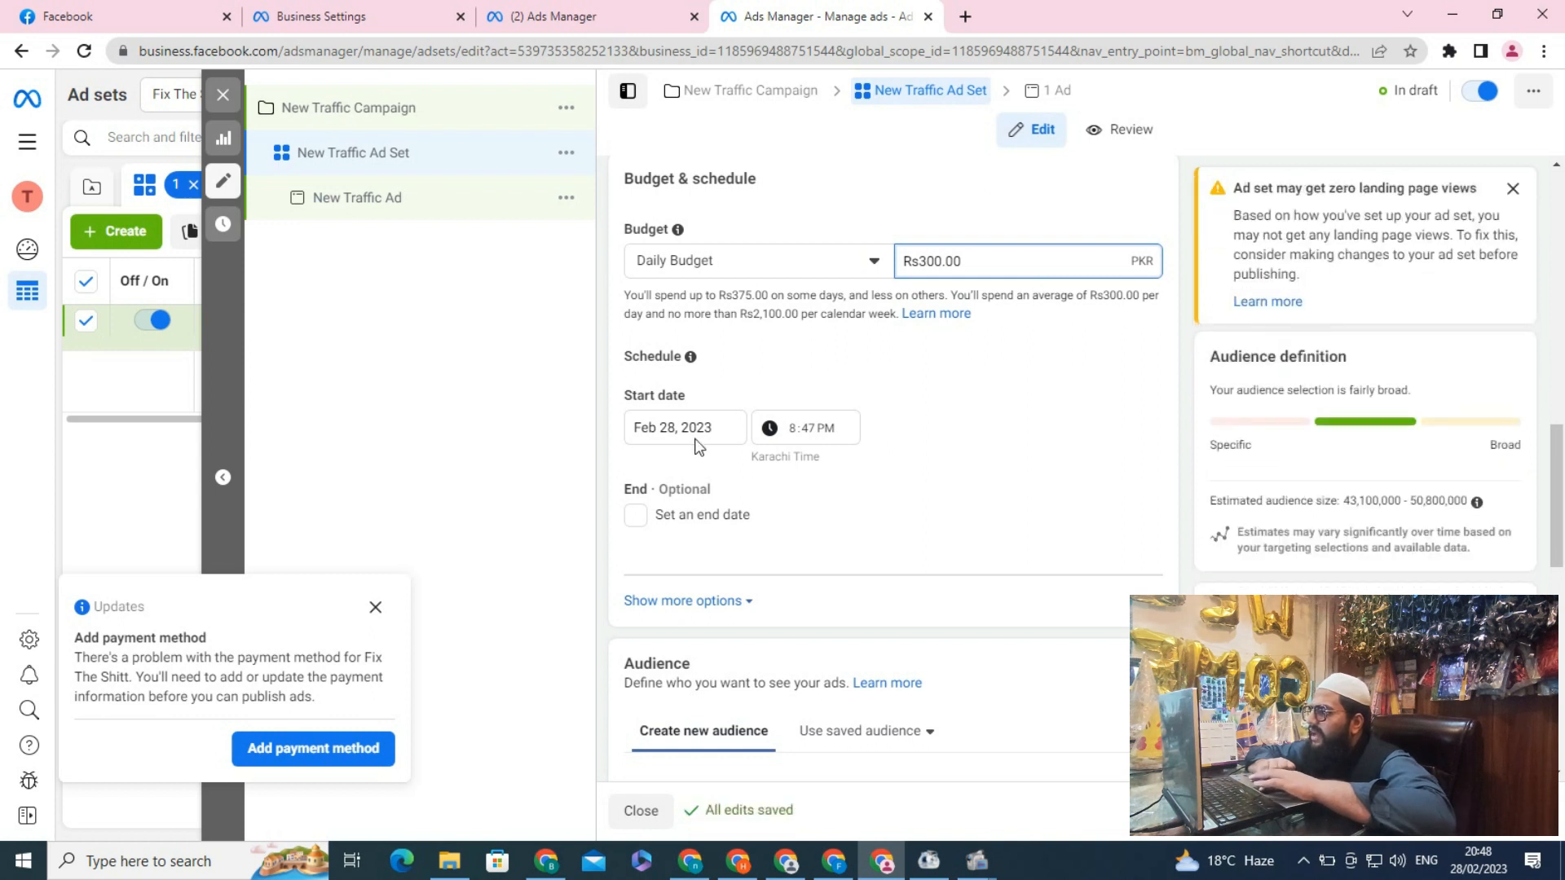
Set the ad set's start time to 9:59 PM
click(815, 424)
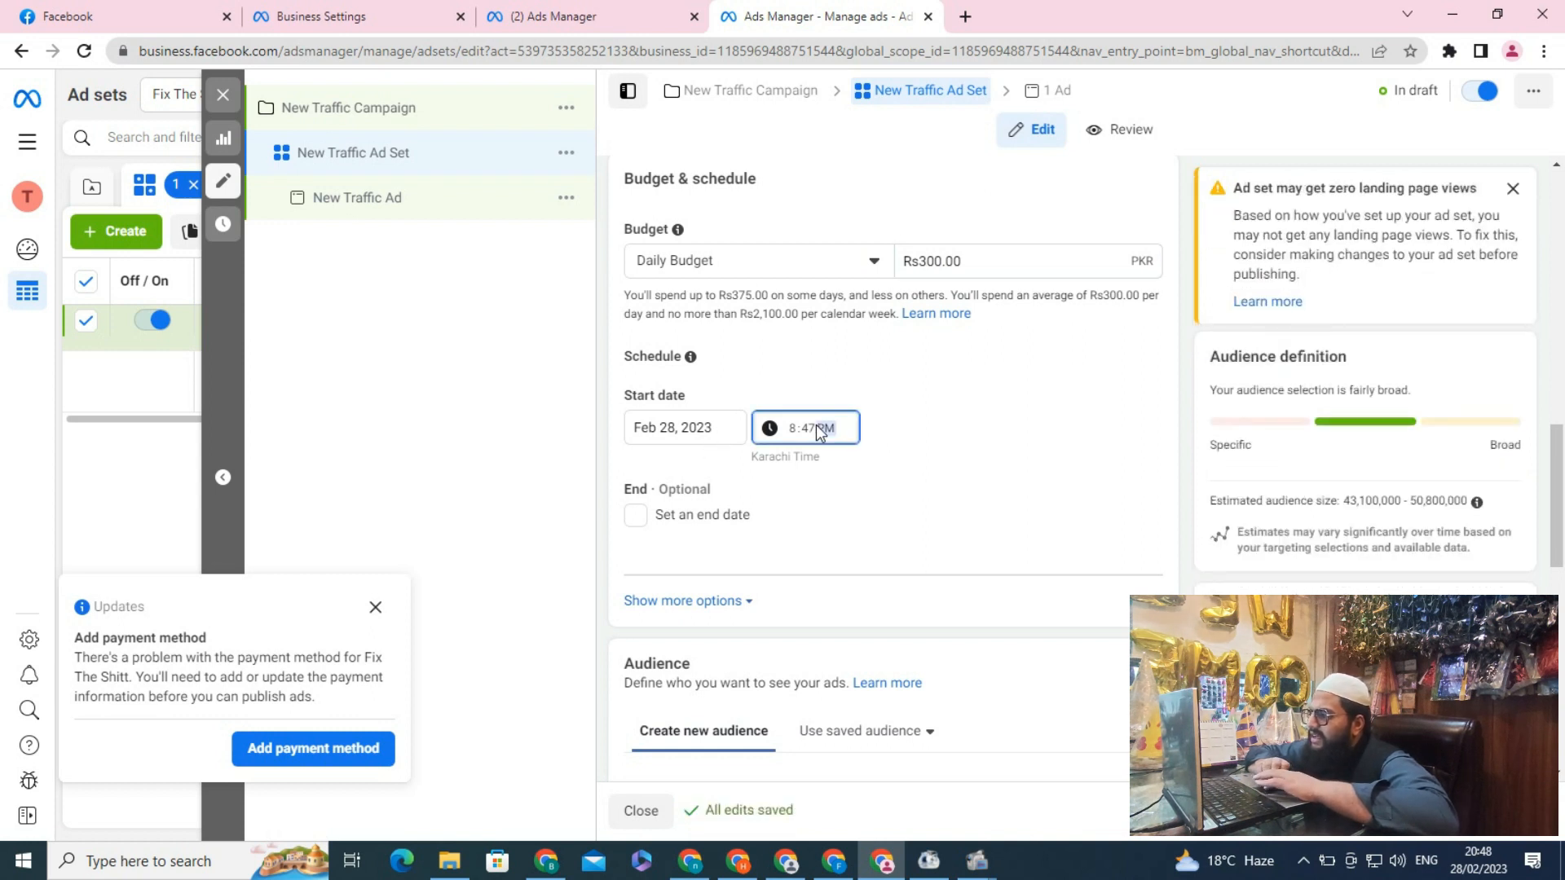
click(813, 432)
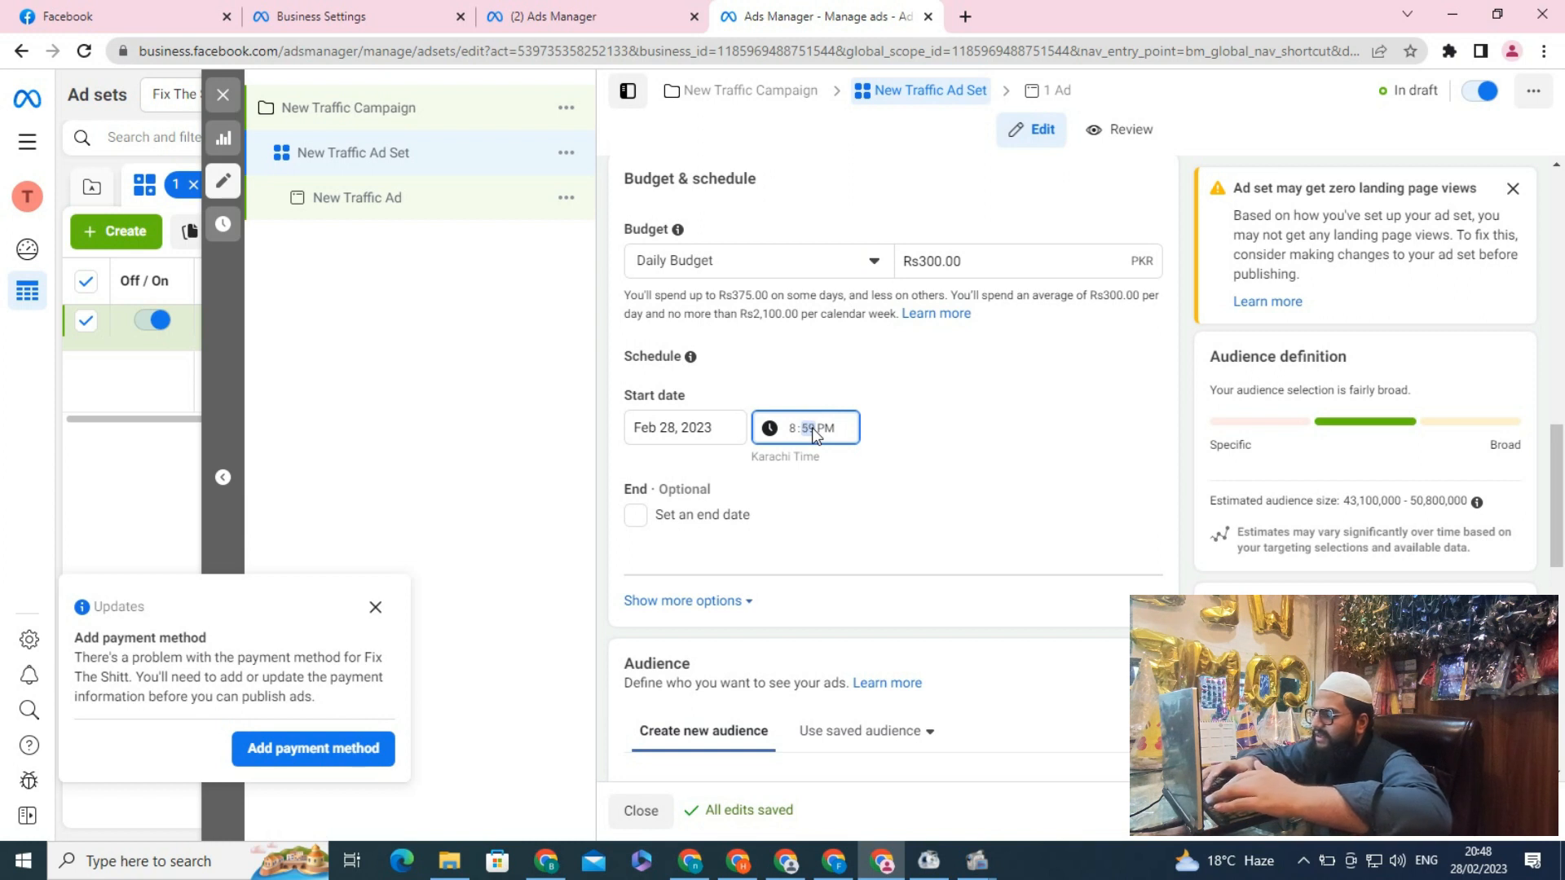
key(Down)
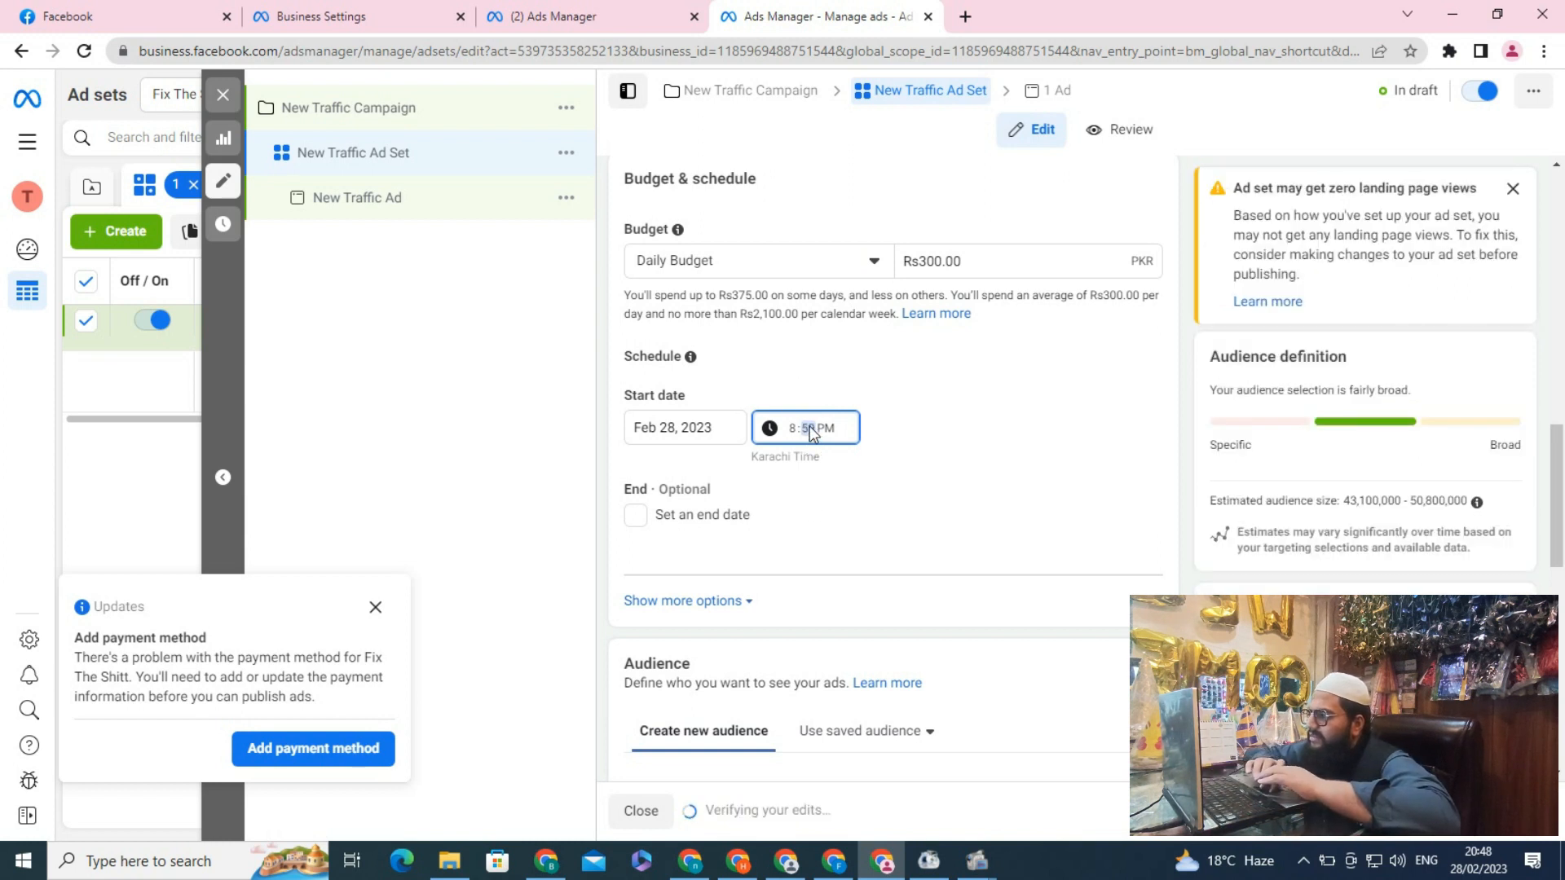
key(Up)
click(795, 428)
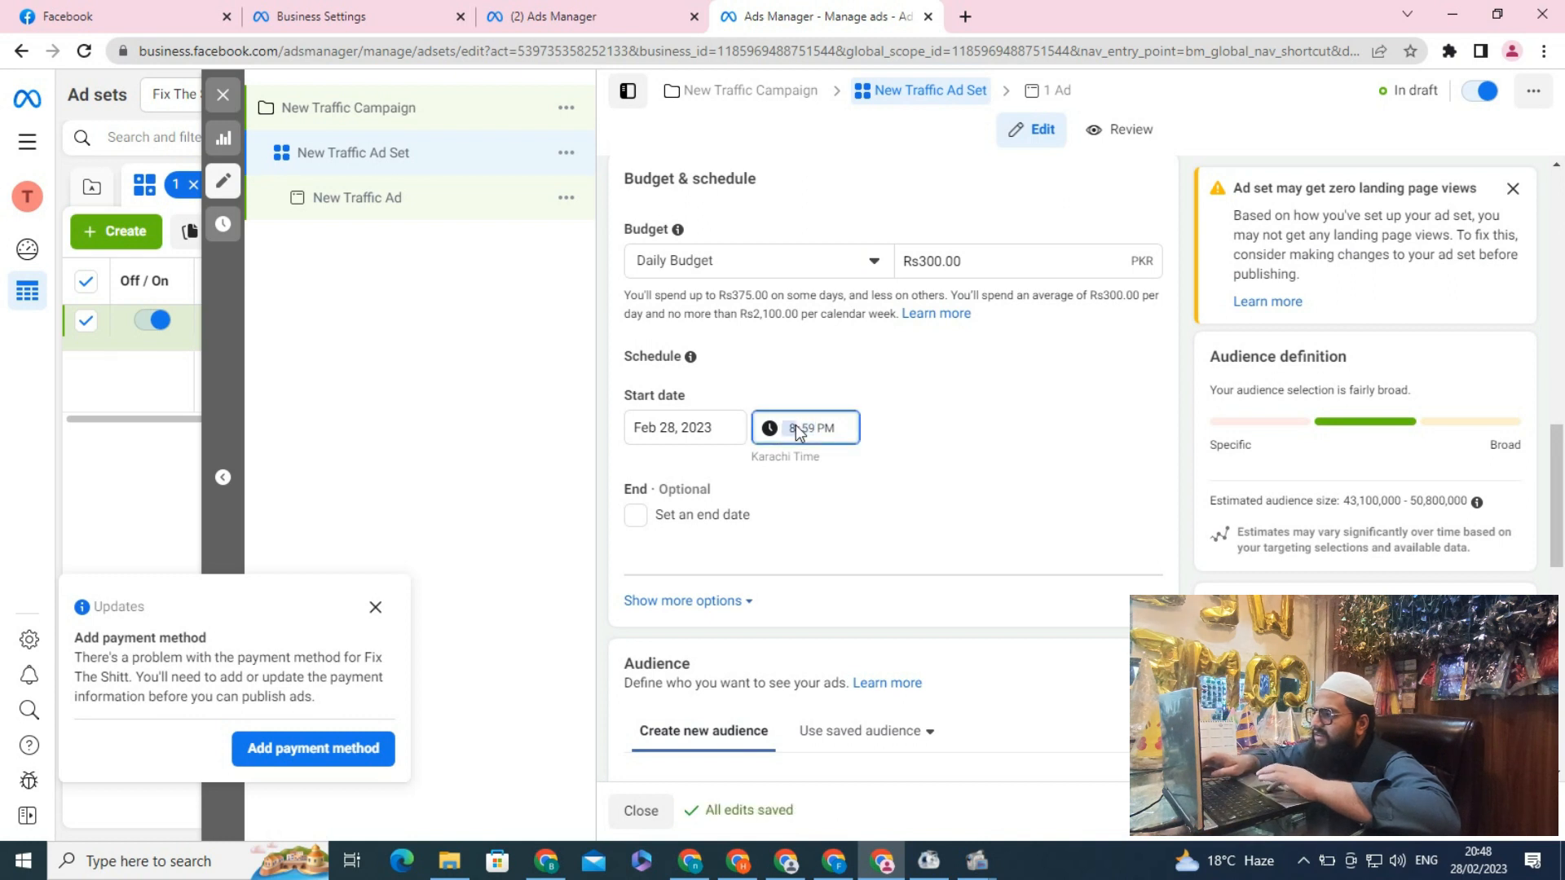
key(Up)
Enable an end date and set it to March 8, 2023
click(638, 518)
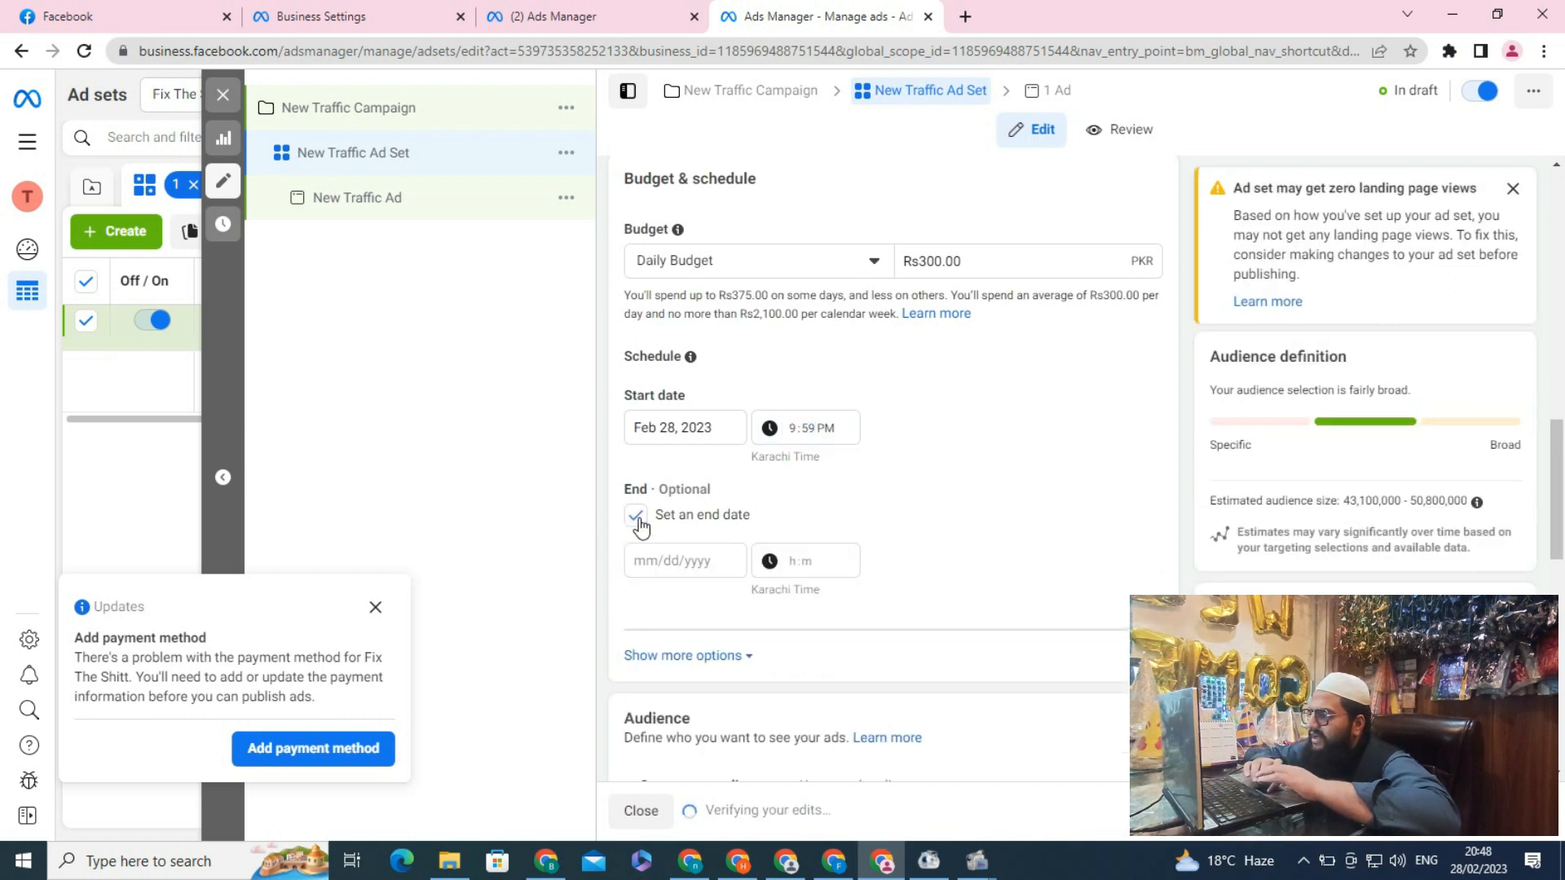
click(709, 561)
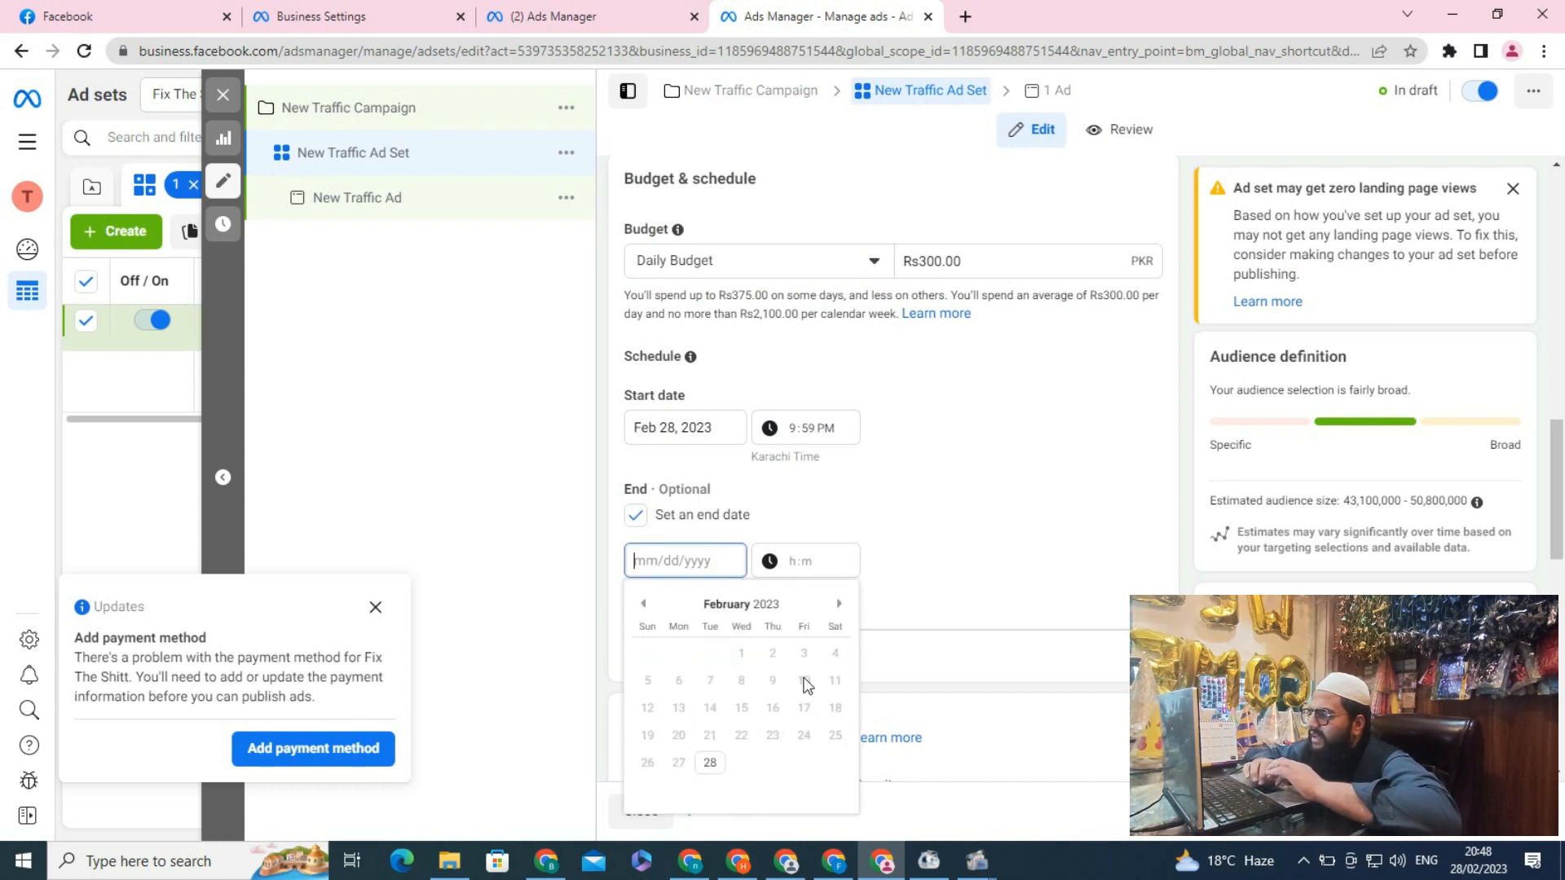
click(837, 605)
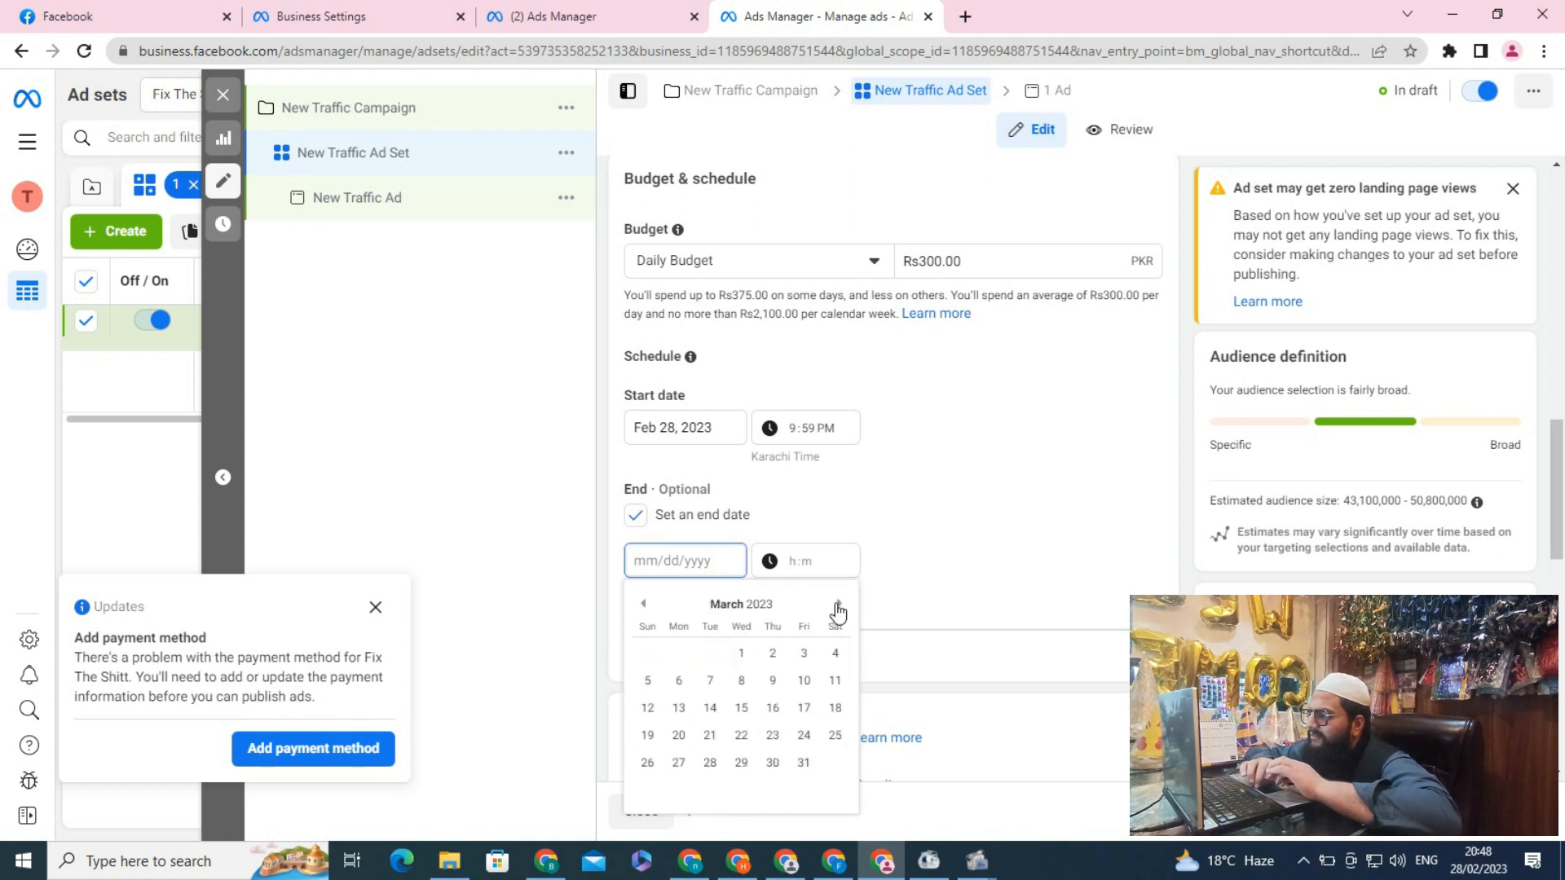
click(738, 683)
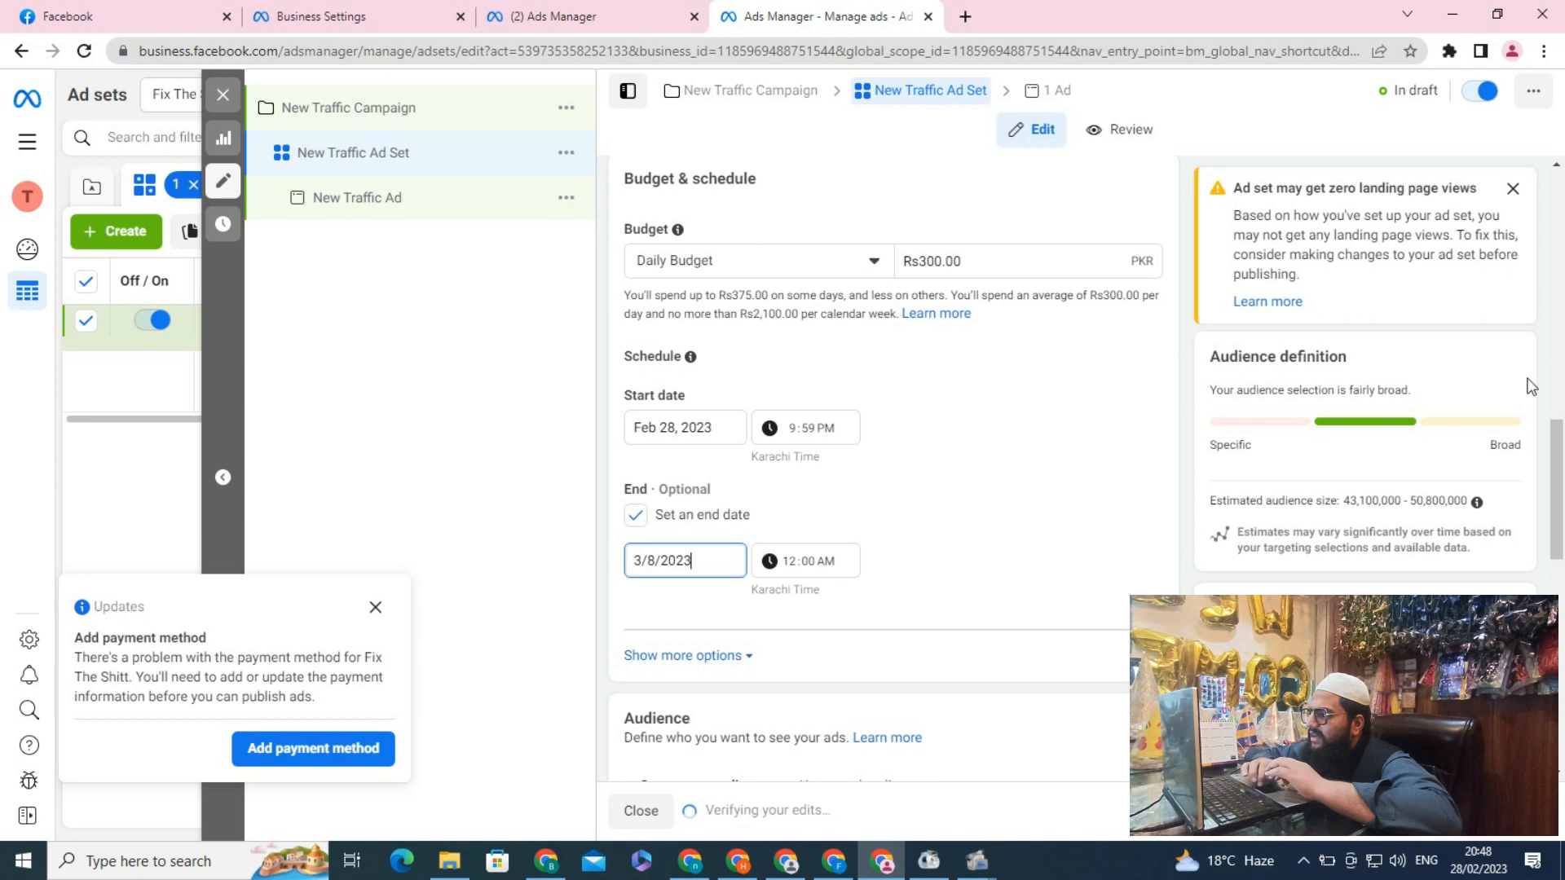
Limit the audience age range to 18 to 45
drag(1561, 447, 1562, 597)
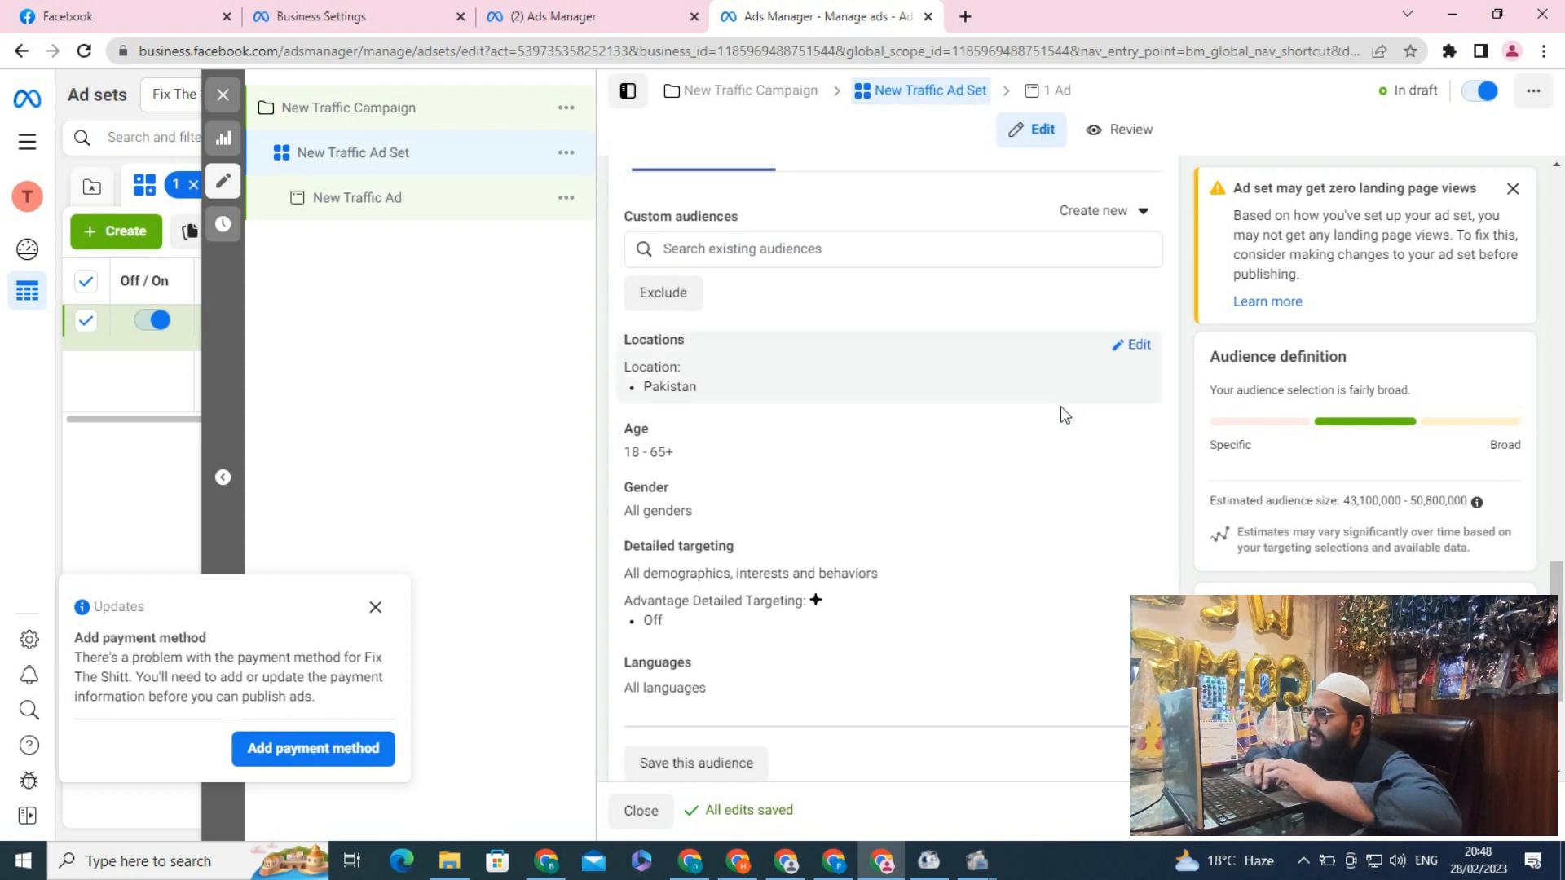
click(1140, 430)
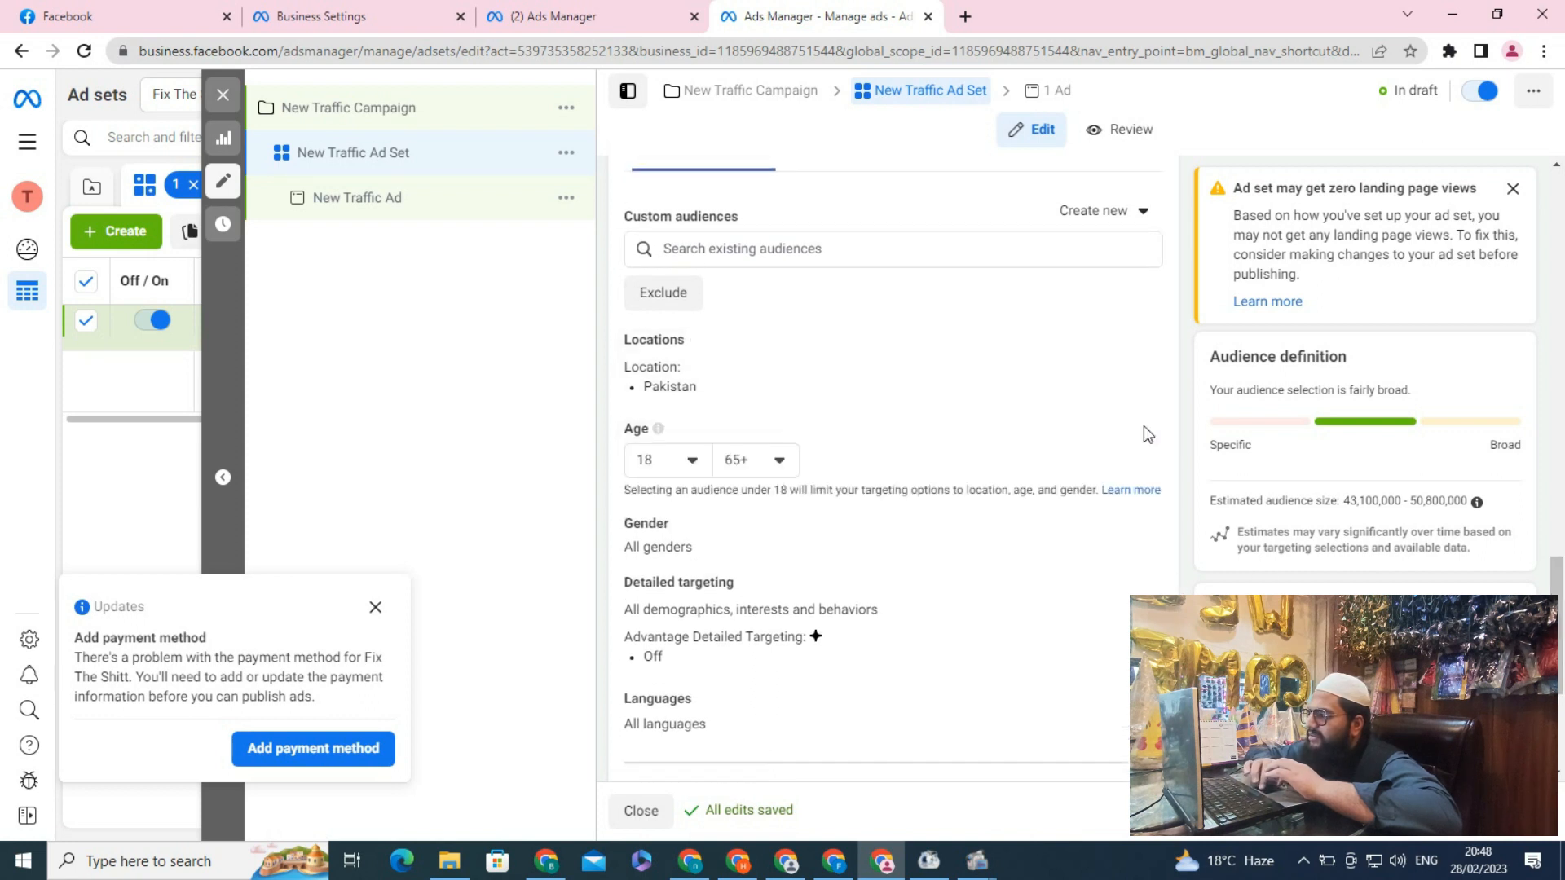
click(780, 461)
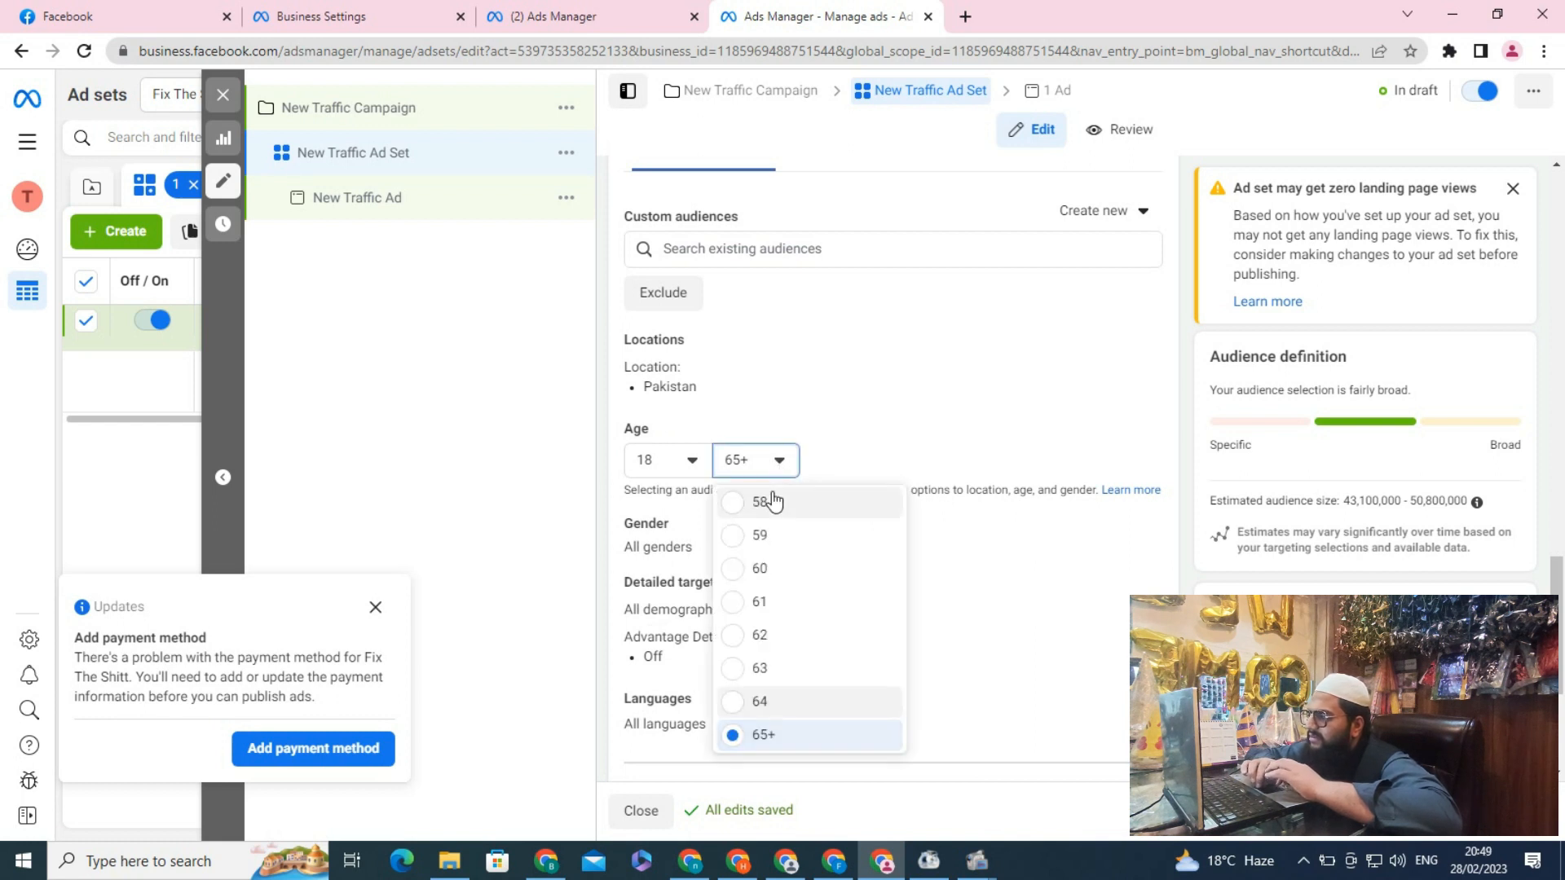
scroll(772, 499, up, 6)
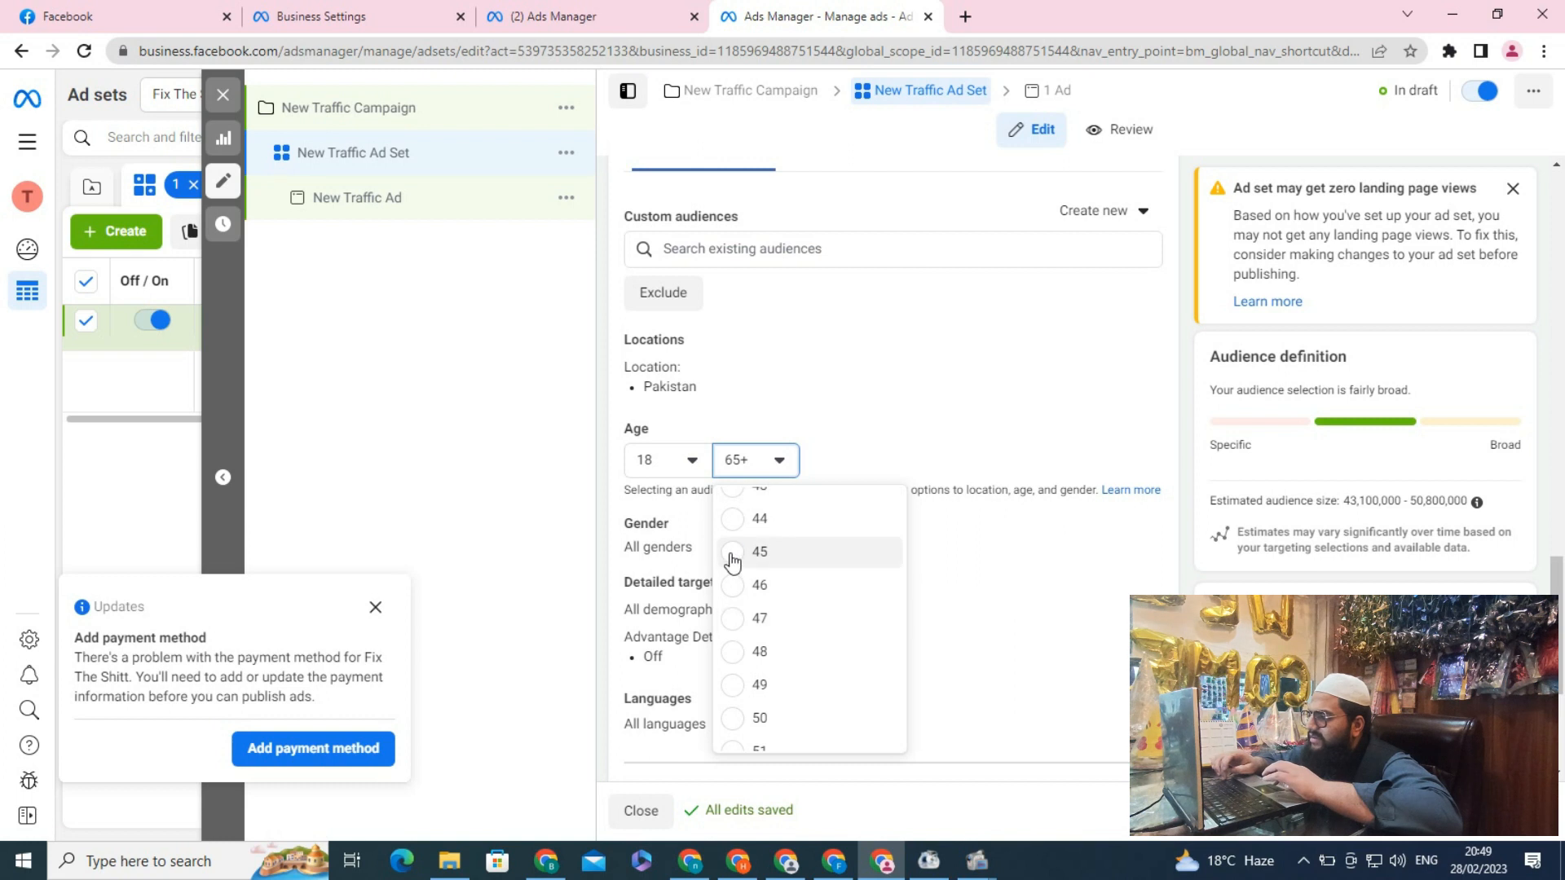
click(733, 554)
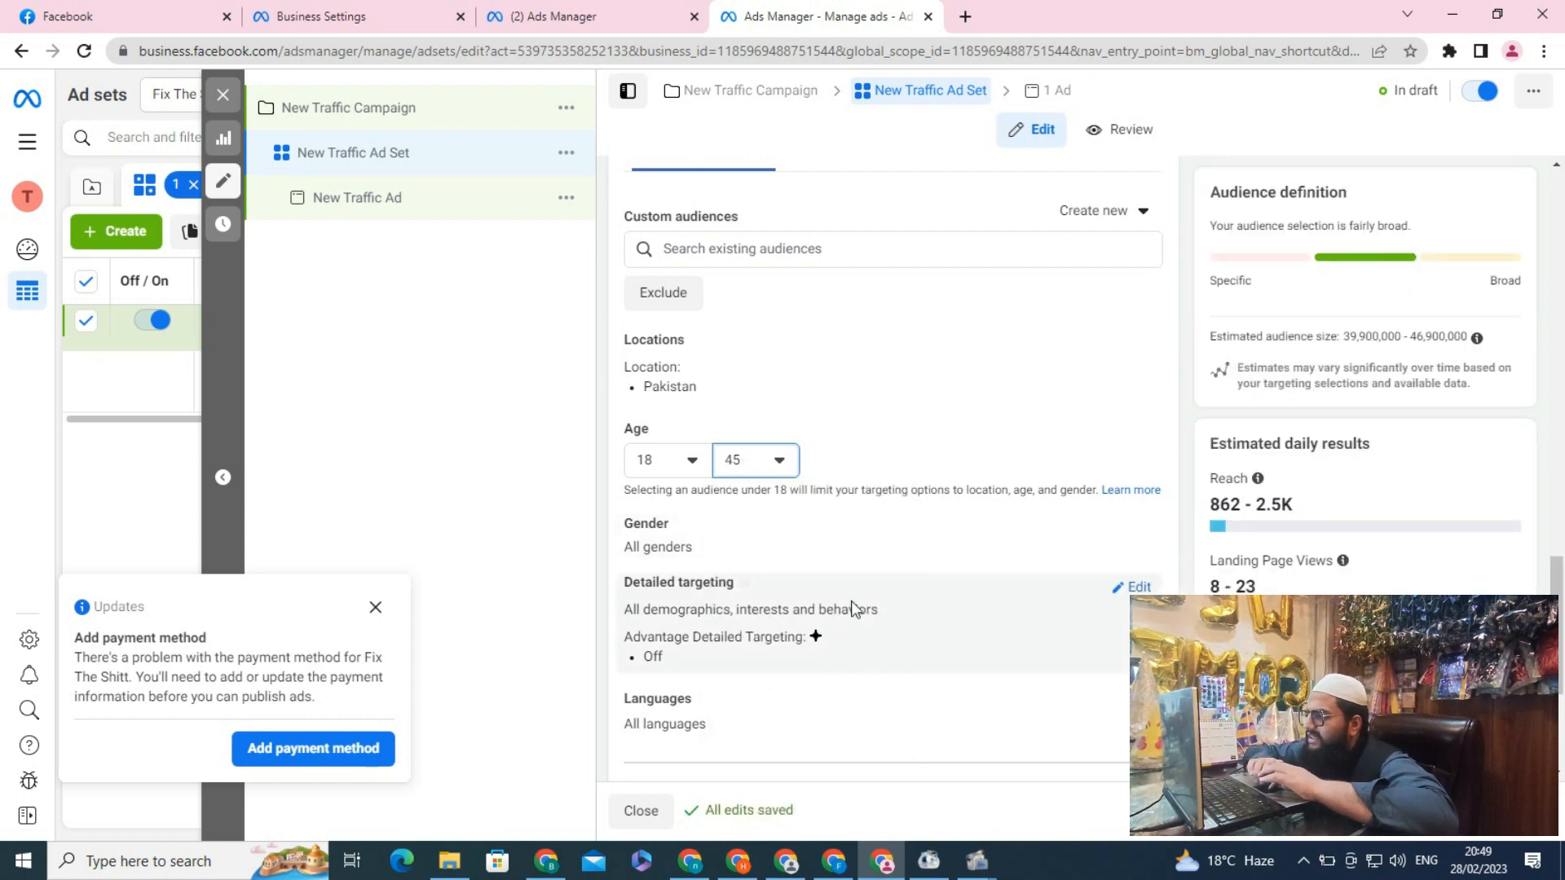
Add Daraz Online Shopping (apparel) as a detailed targeting interest
click(1139, 588)
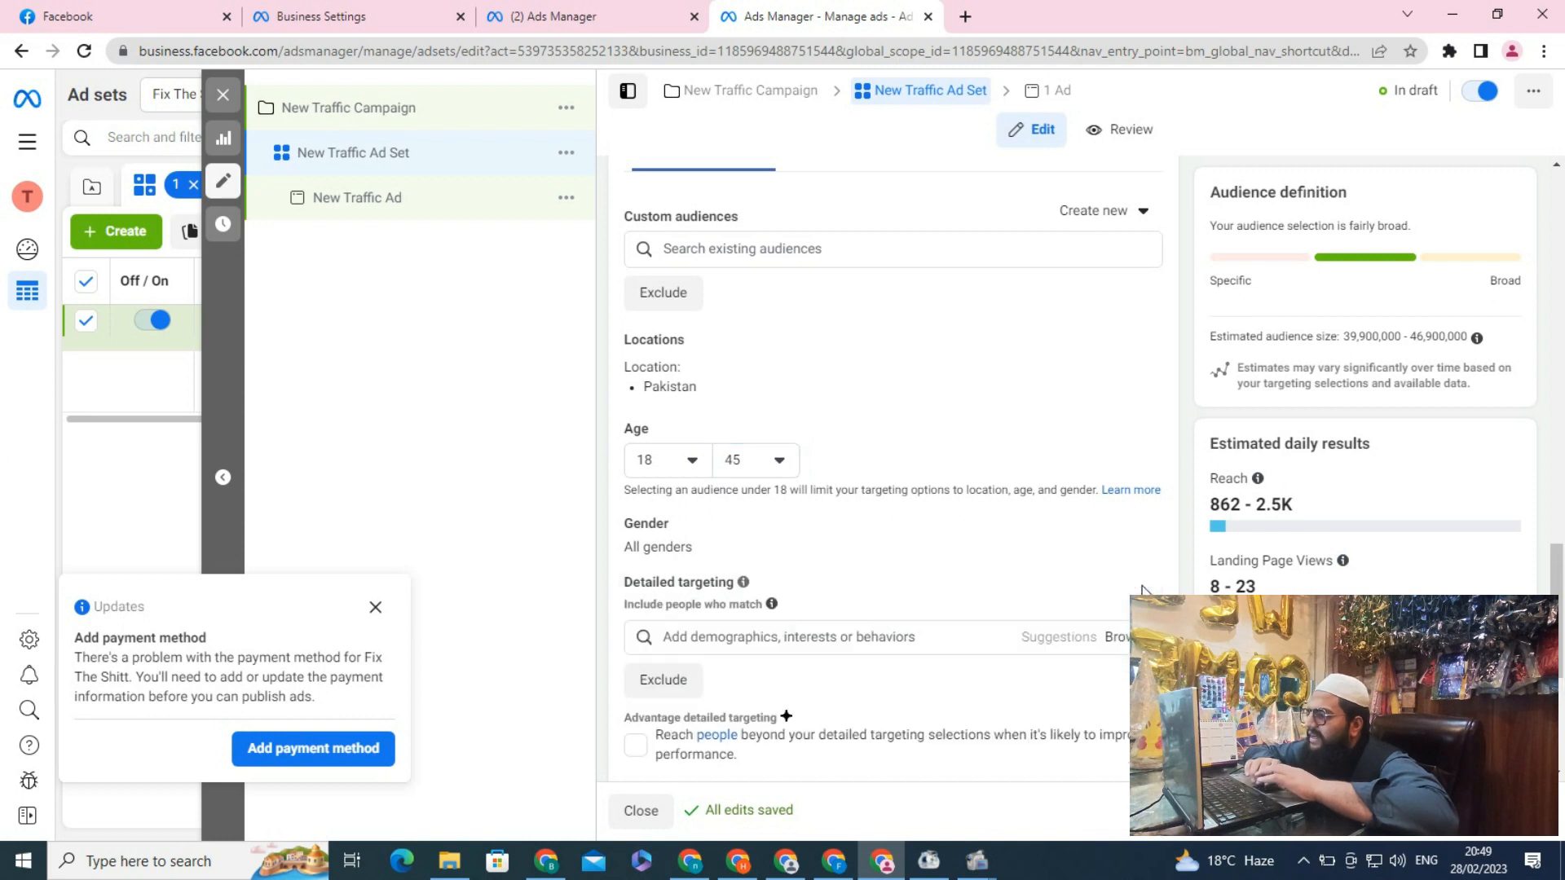
click(866, 636)
text(daraz)
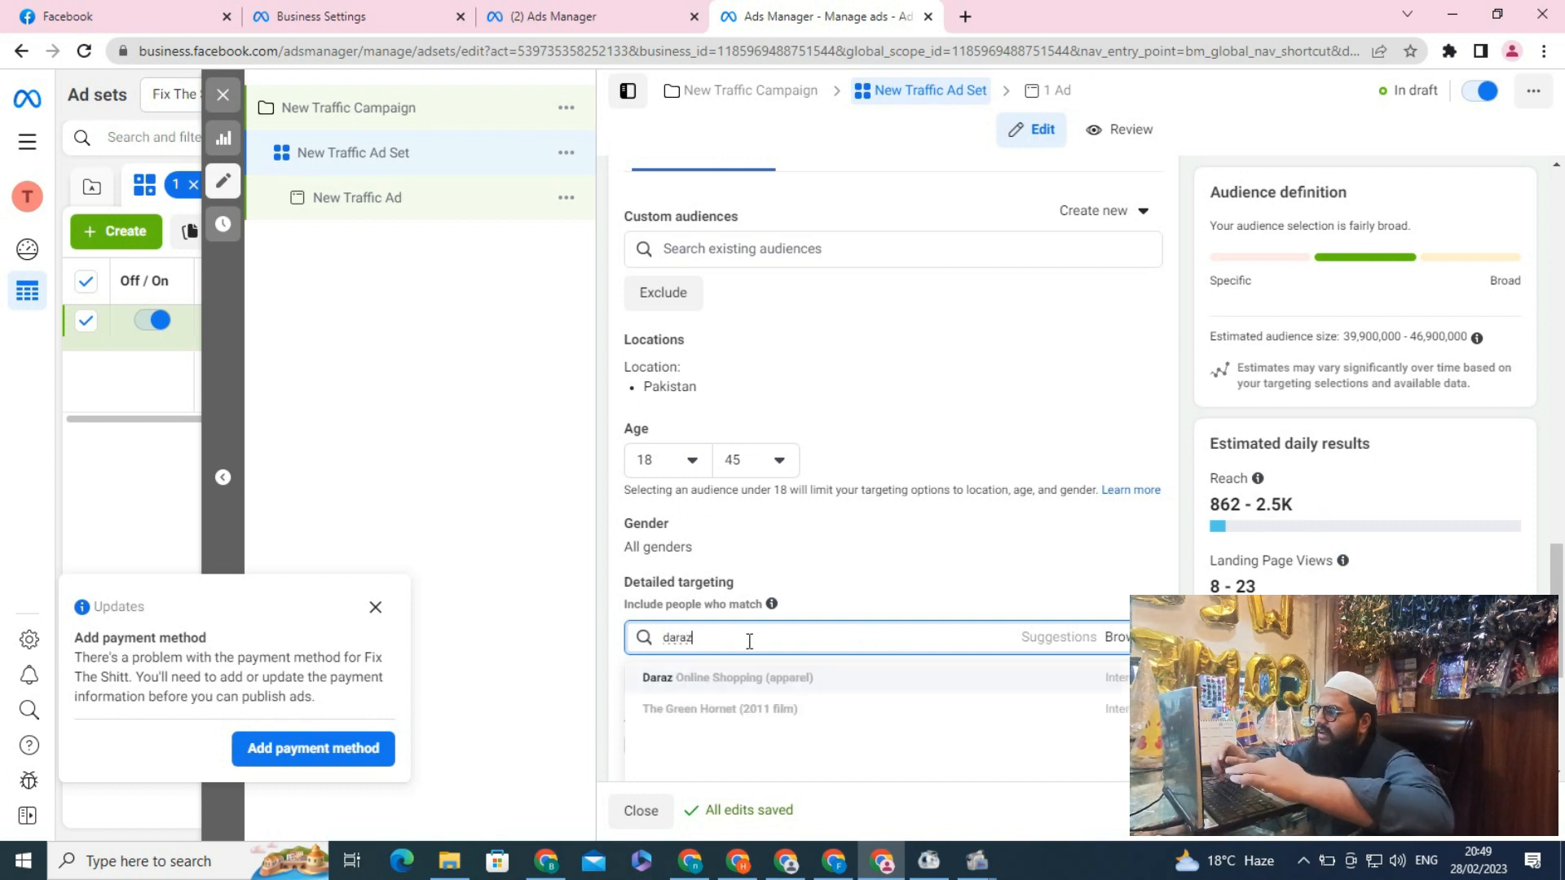
click(722, 679)
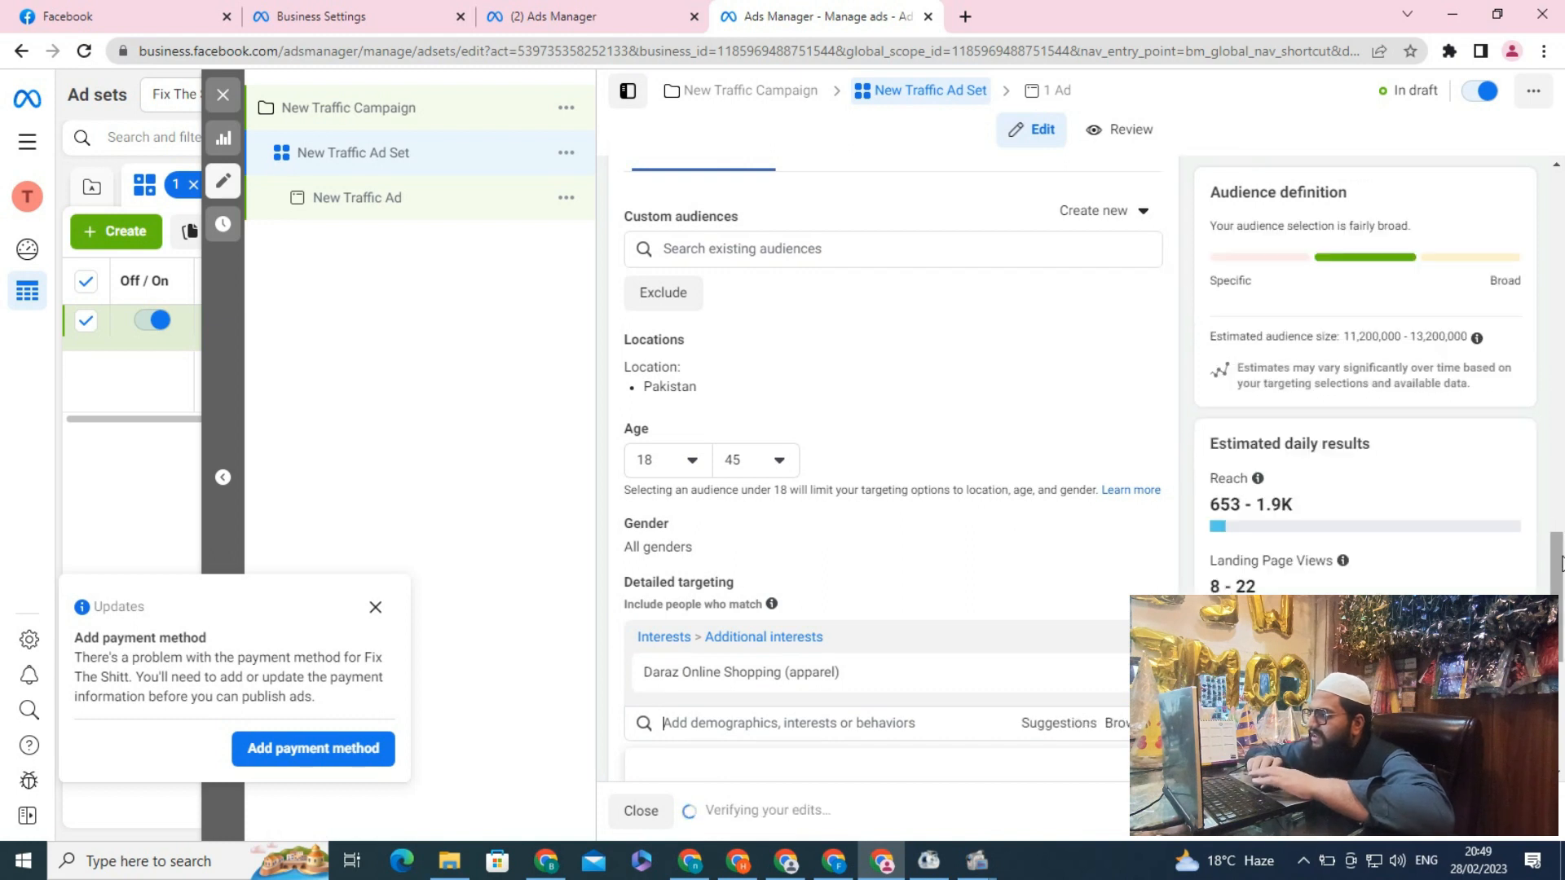
Save this audience under the name Fix The Shitt
drag(1557, 534, 1558, 584)
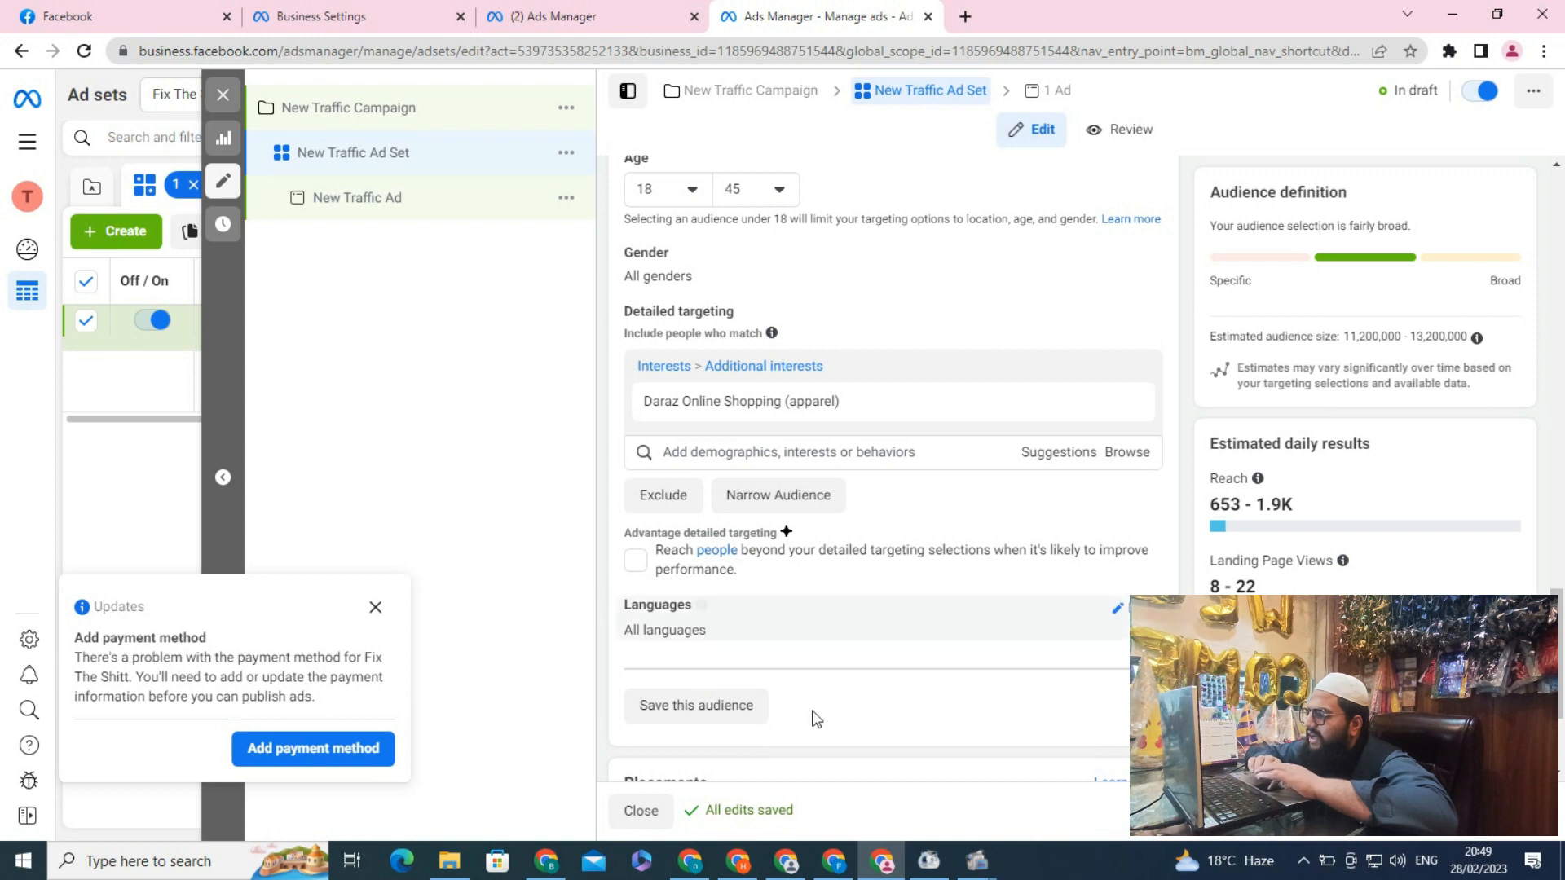
click(678, 705)
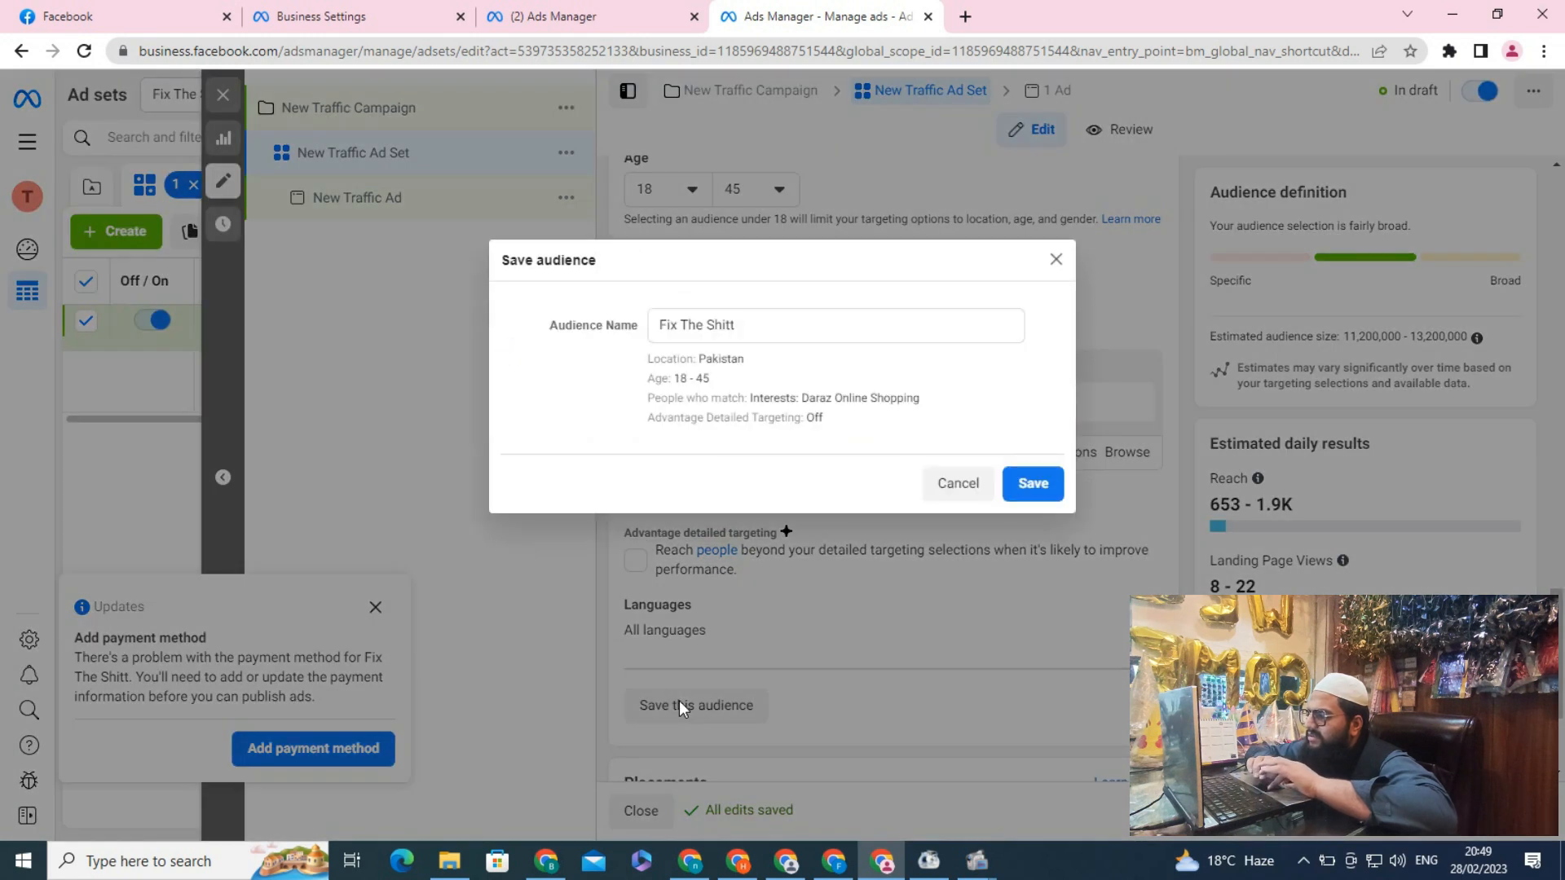
click(758, 325)
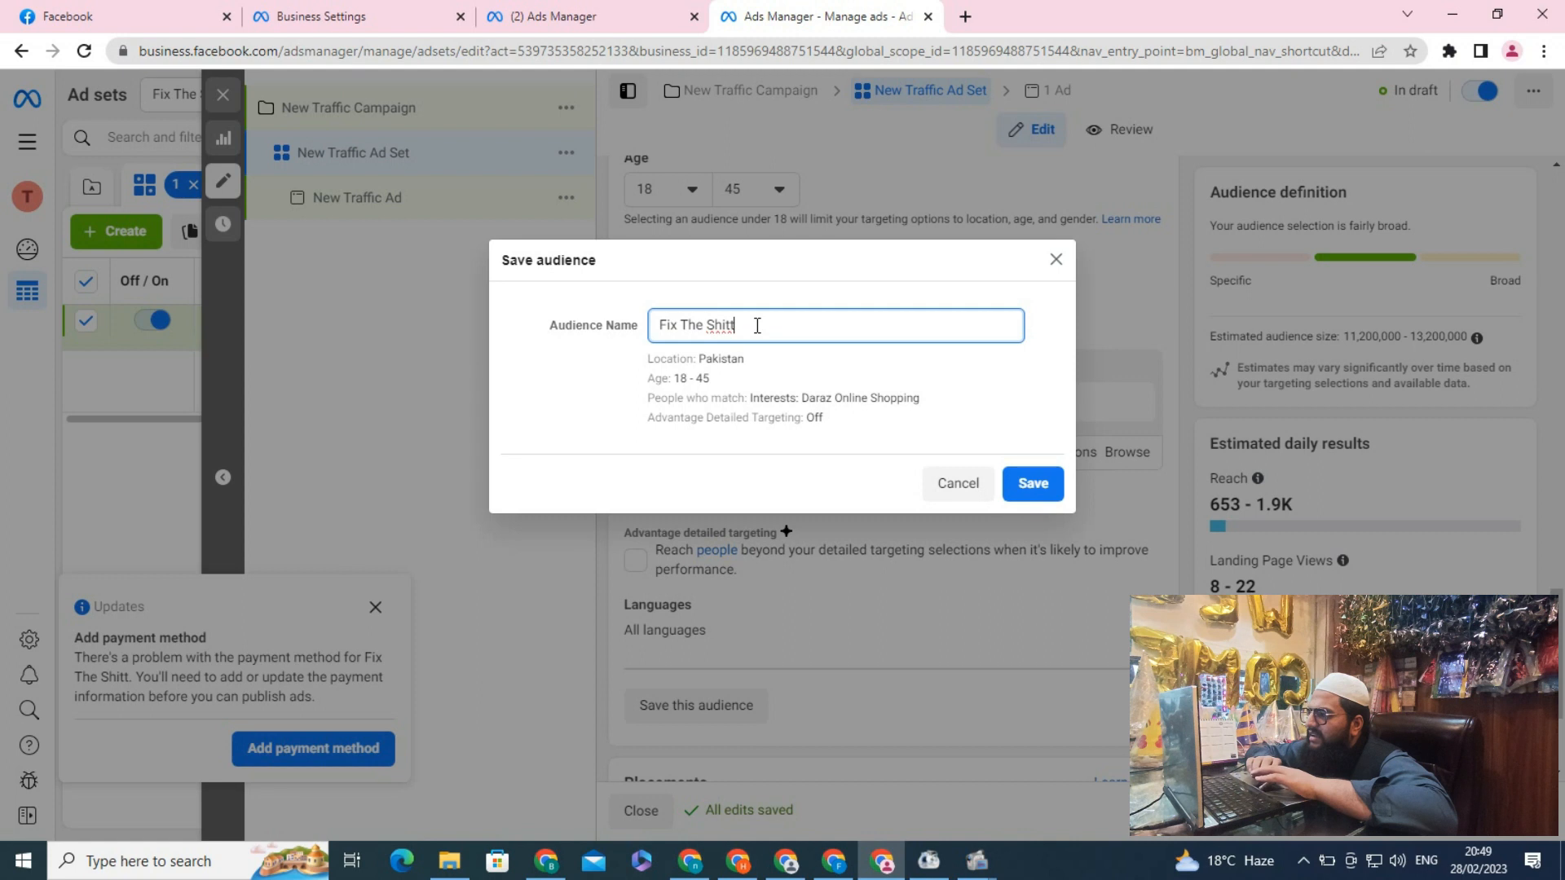
click(1025, 483)
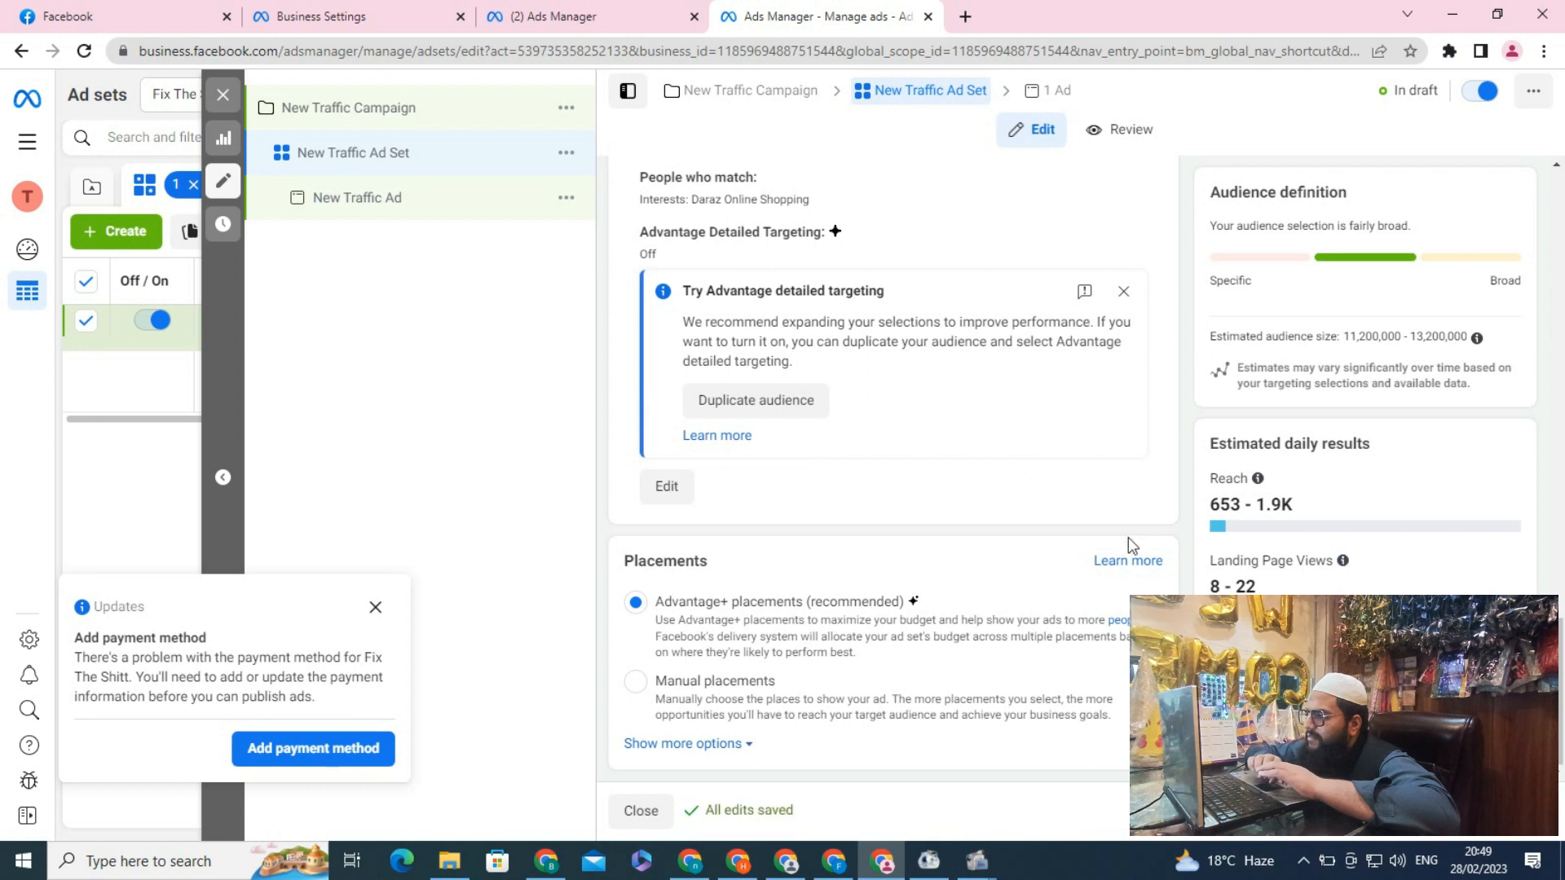
Switch to manual placements and deselect the Messenger and Audience Network platforms
drag(1559, 652, 1559, 689)
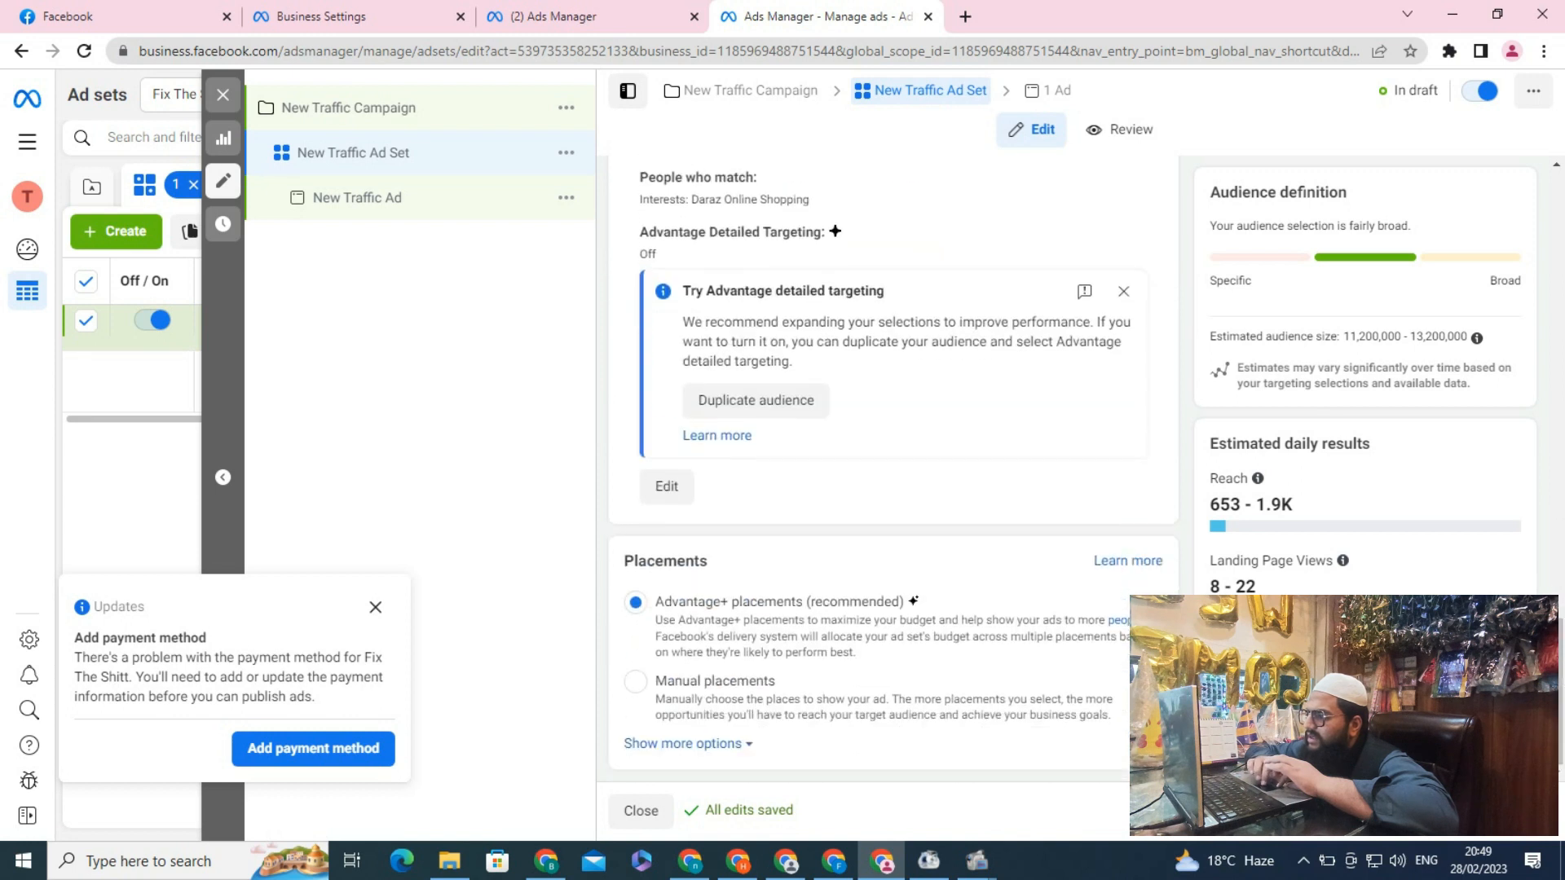
click(636, 681)
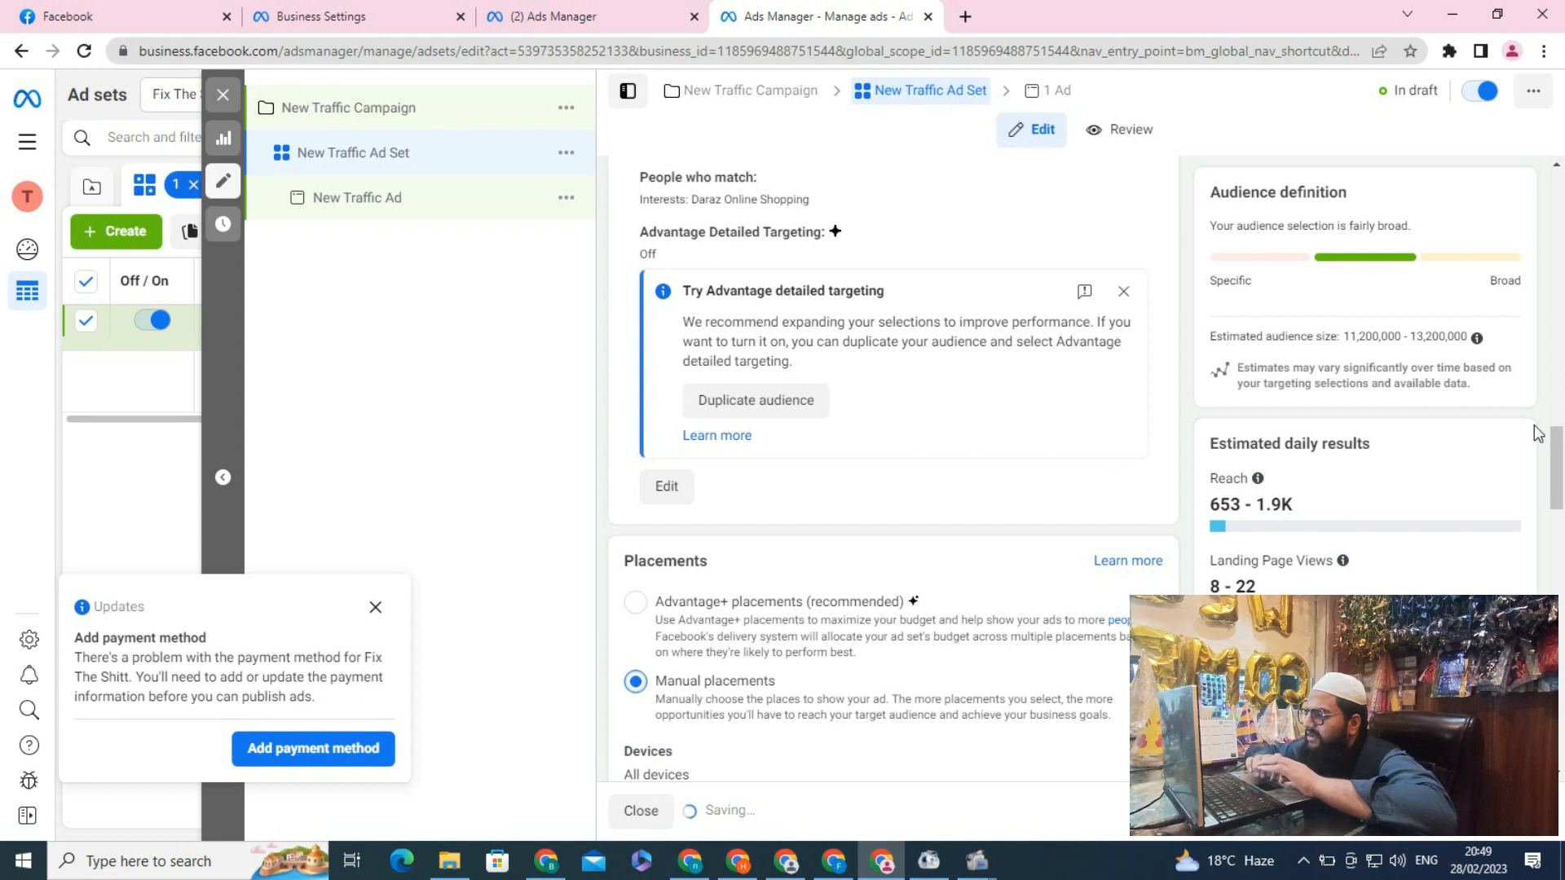
scroll(1559, 512, down, 1)
scroll(1559, 511, down, 5)
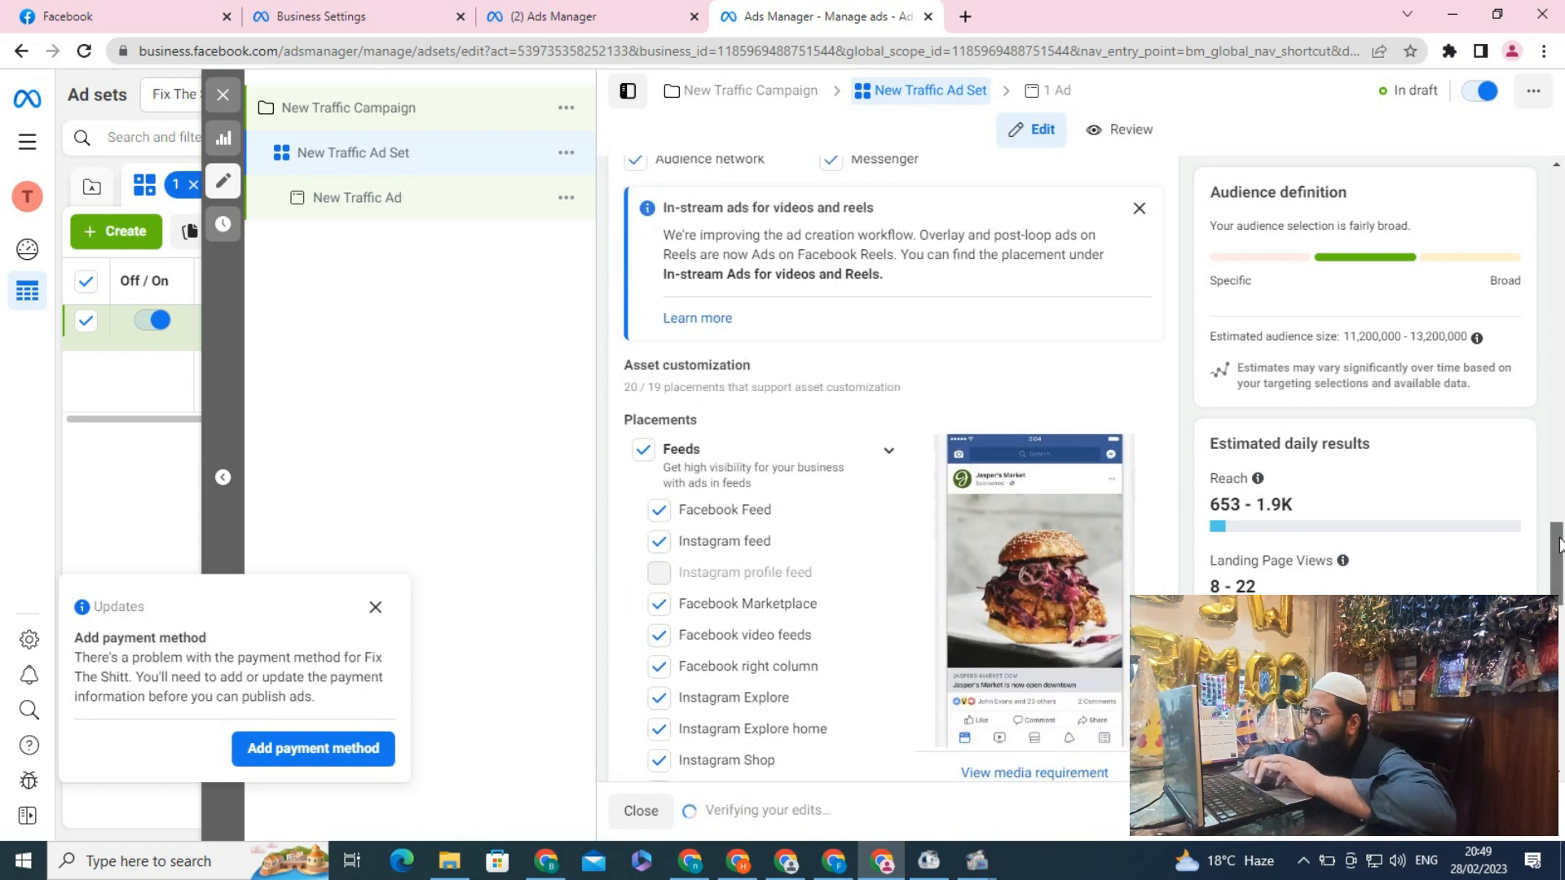
click(828, 249)
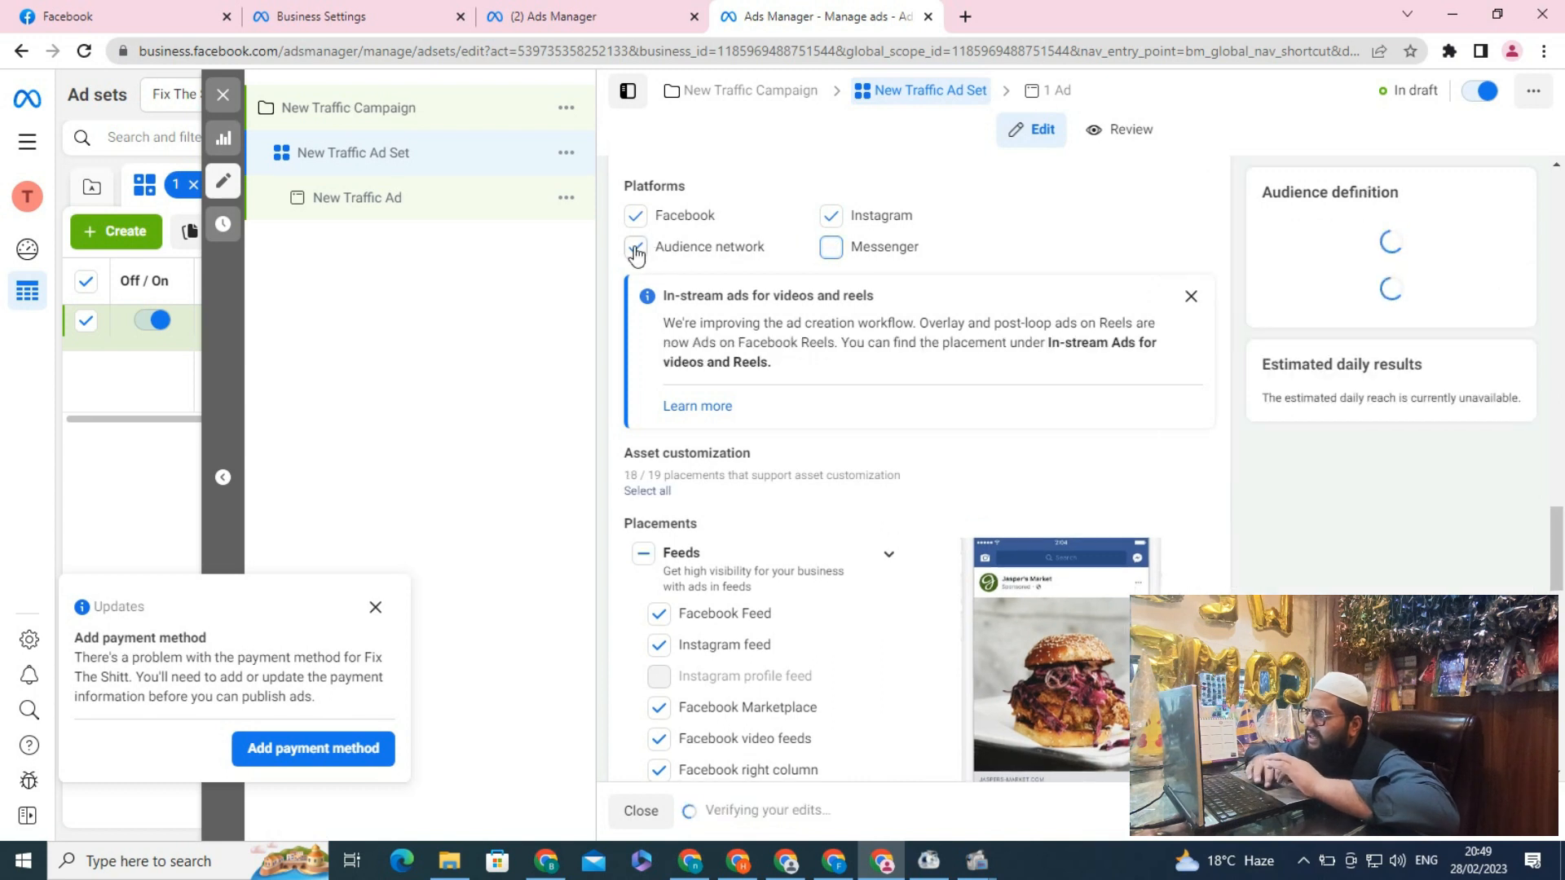
click(636, 249)
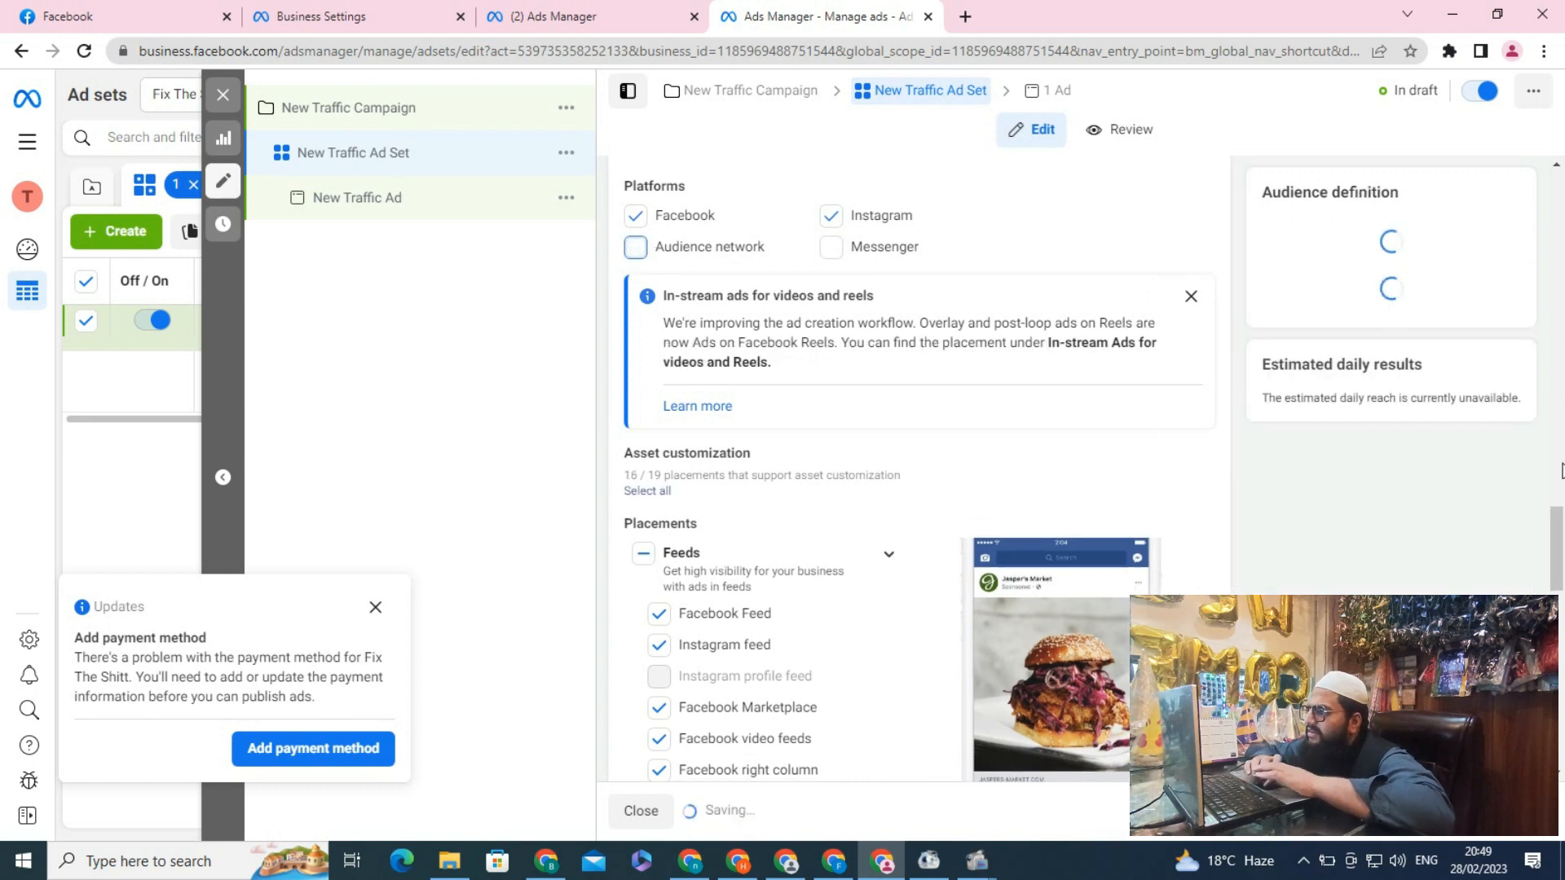
Open the ad and write primary text: Berry honey Sidr Honey 100% Pure available at our Fix The Shit Daraz Store, with an order-online prompt
drag(1558, 542, 1559, 716)
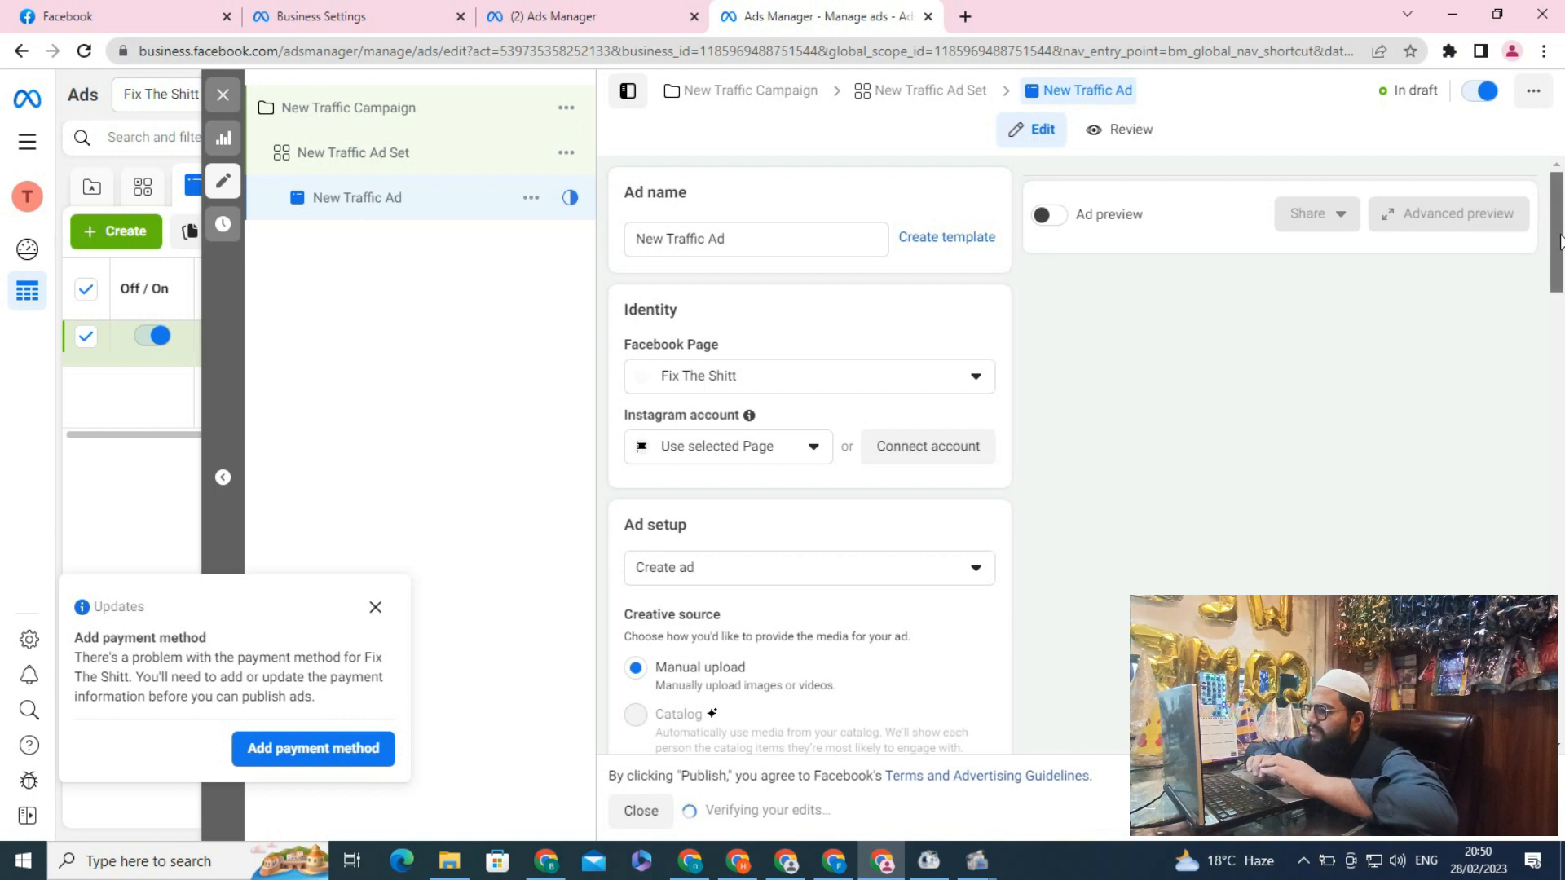
scroll(1553, 212, down, 3)
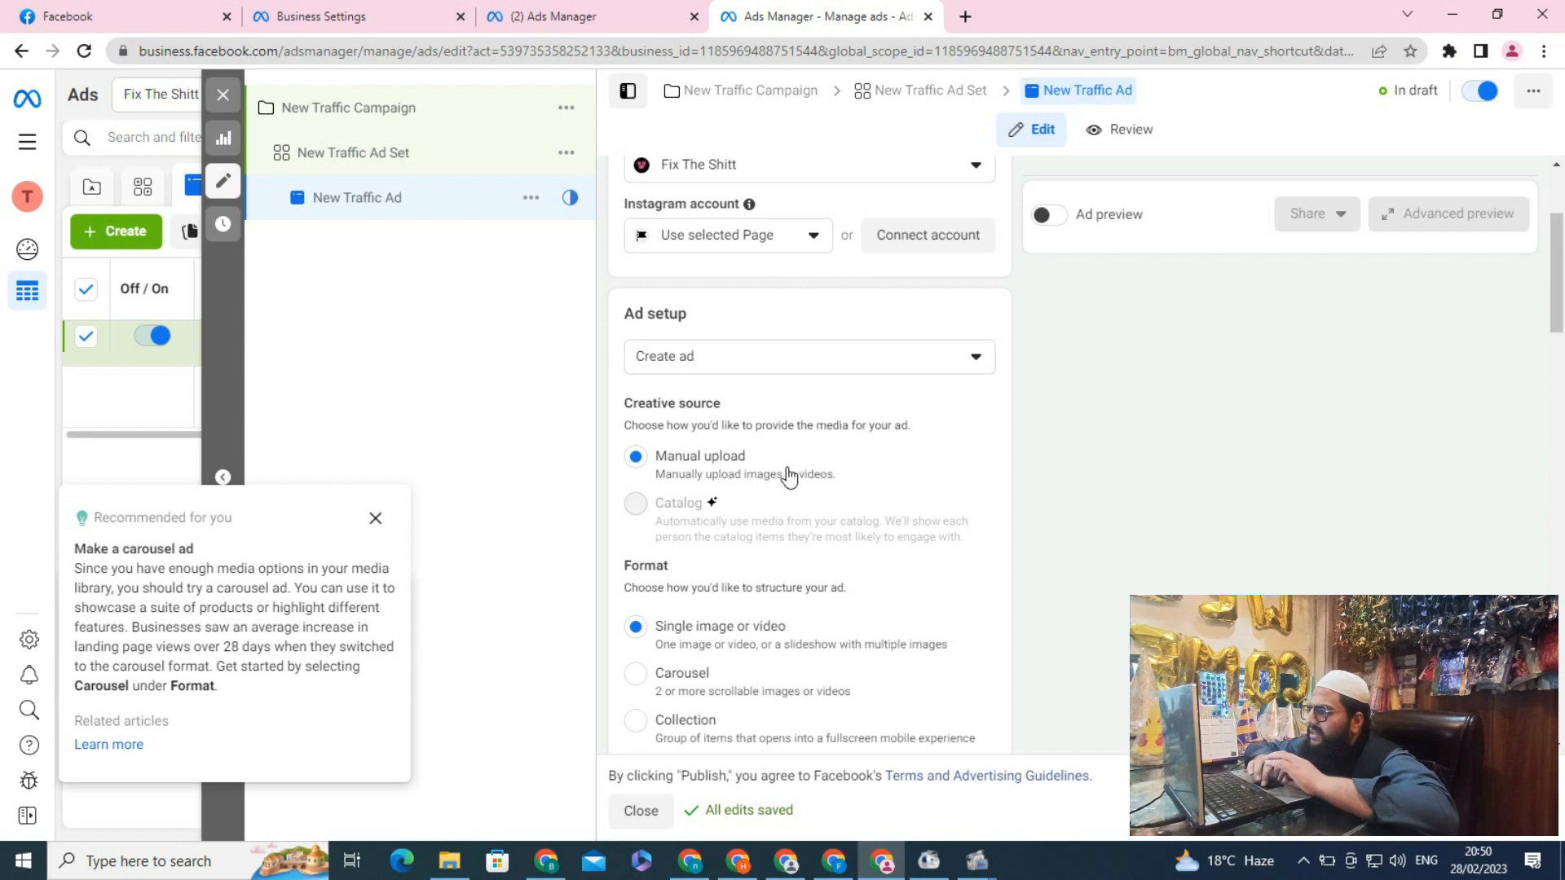
scroll(1561, 330, down, 4)
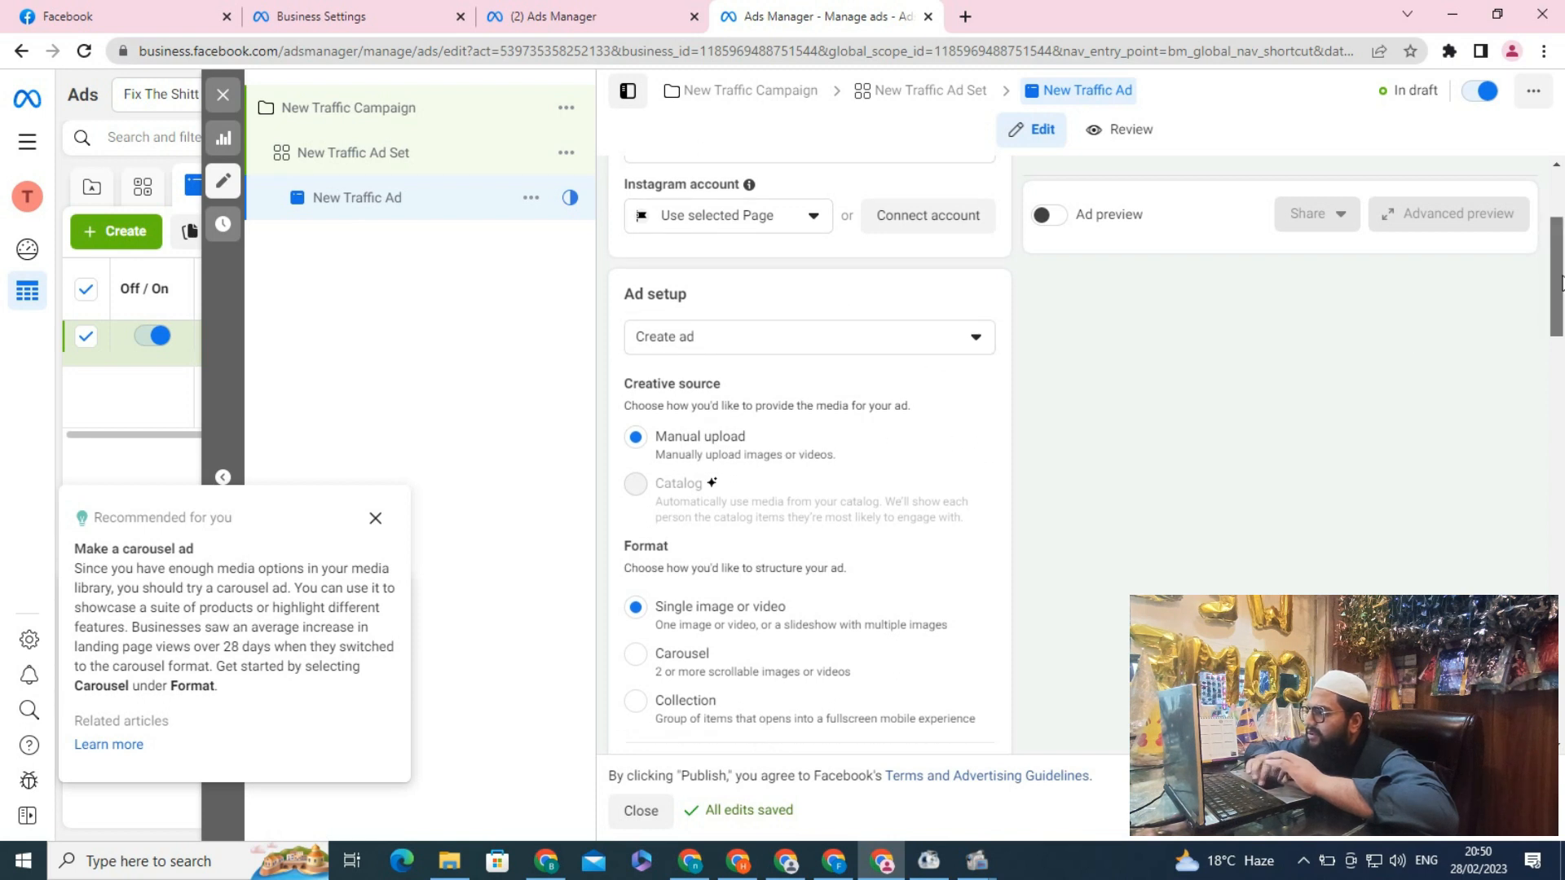
scroll(1561, 330, down, 4)
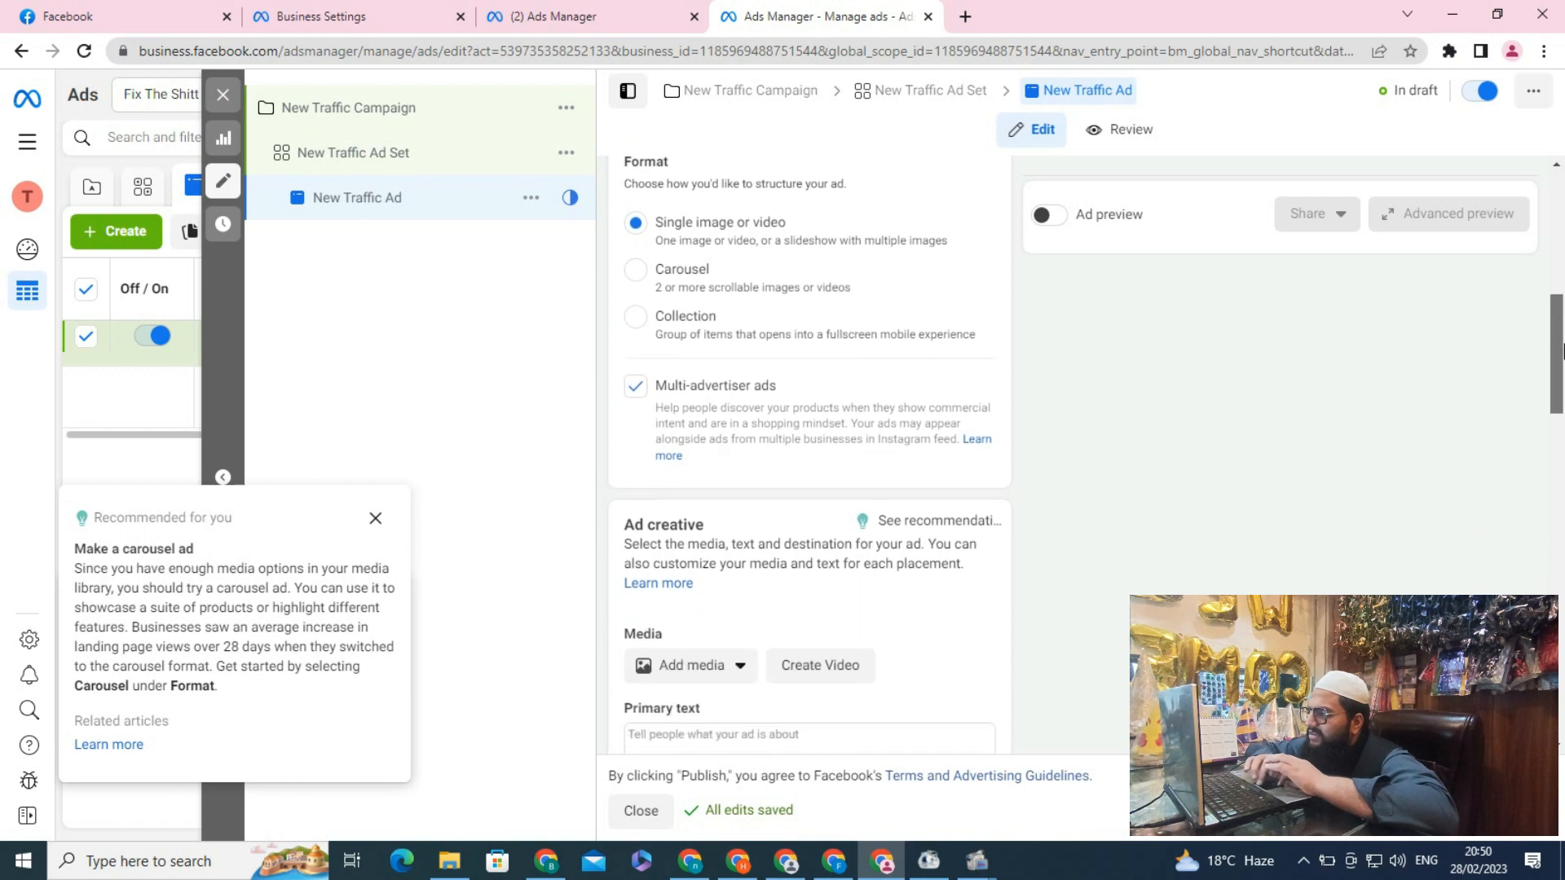
scroll(1561, 416, down, 2)
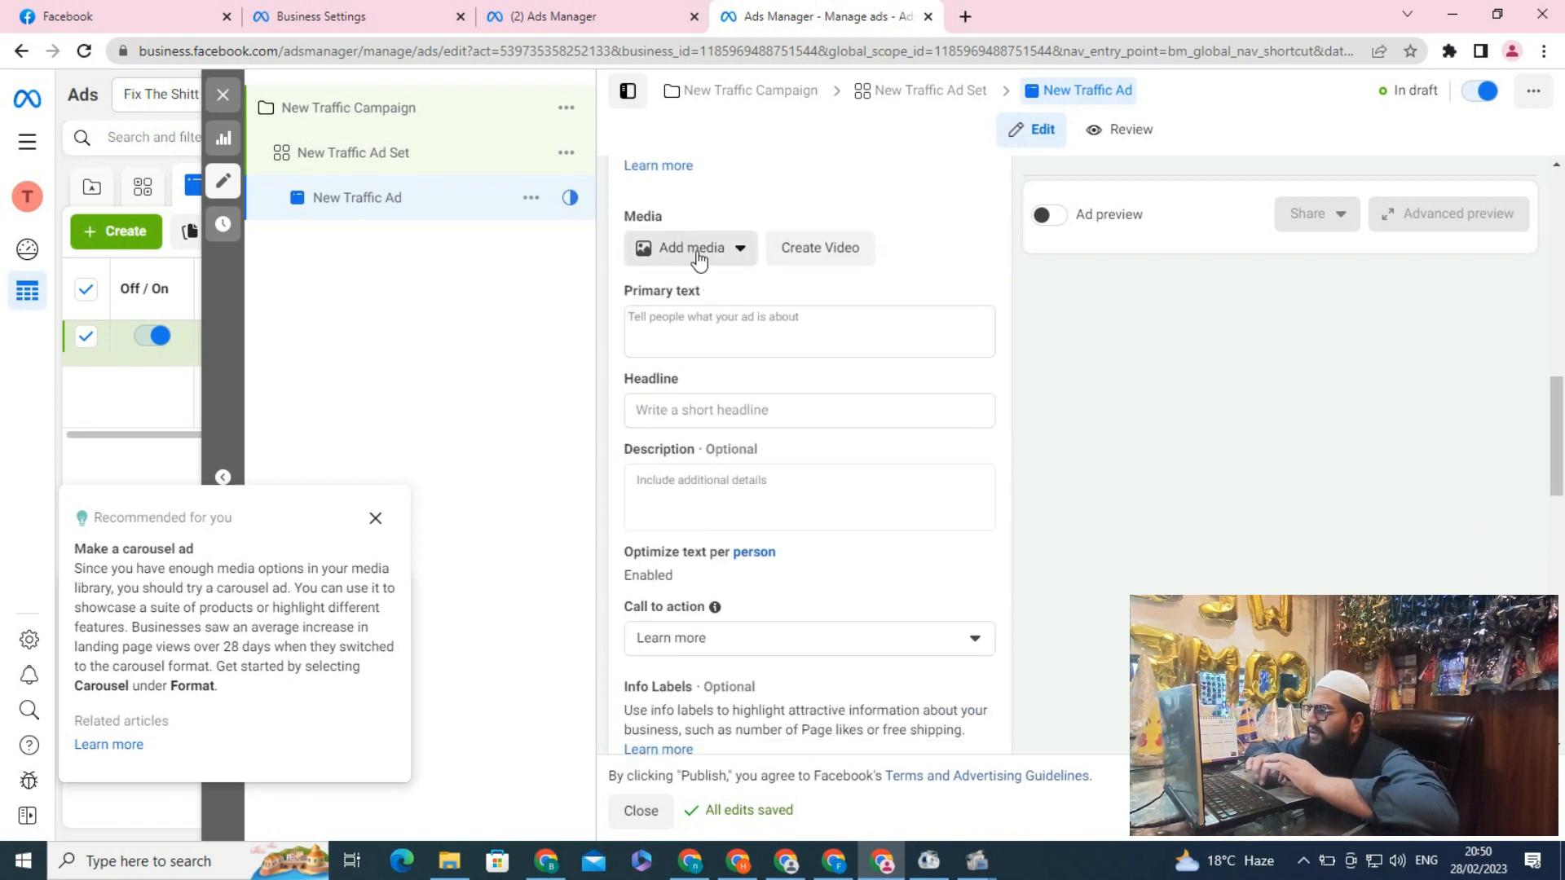
click(675, 319)
text(Berry)
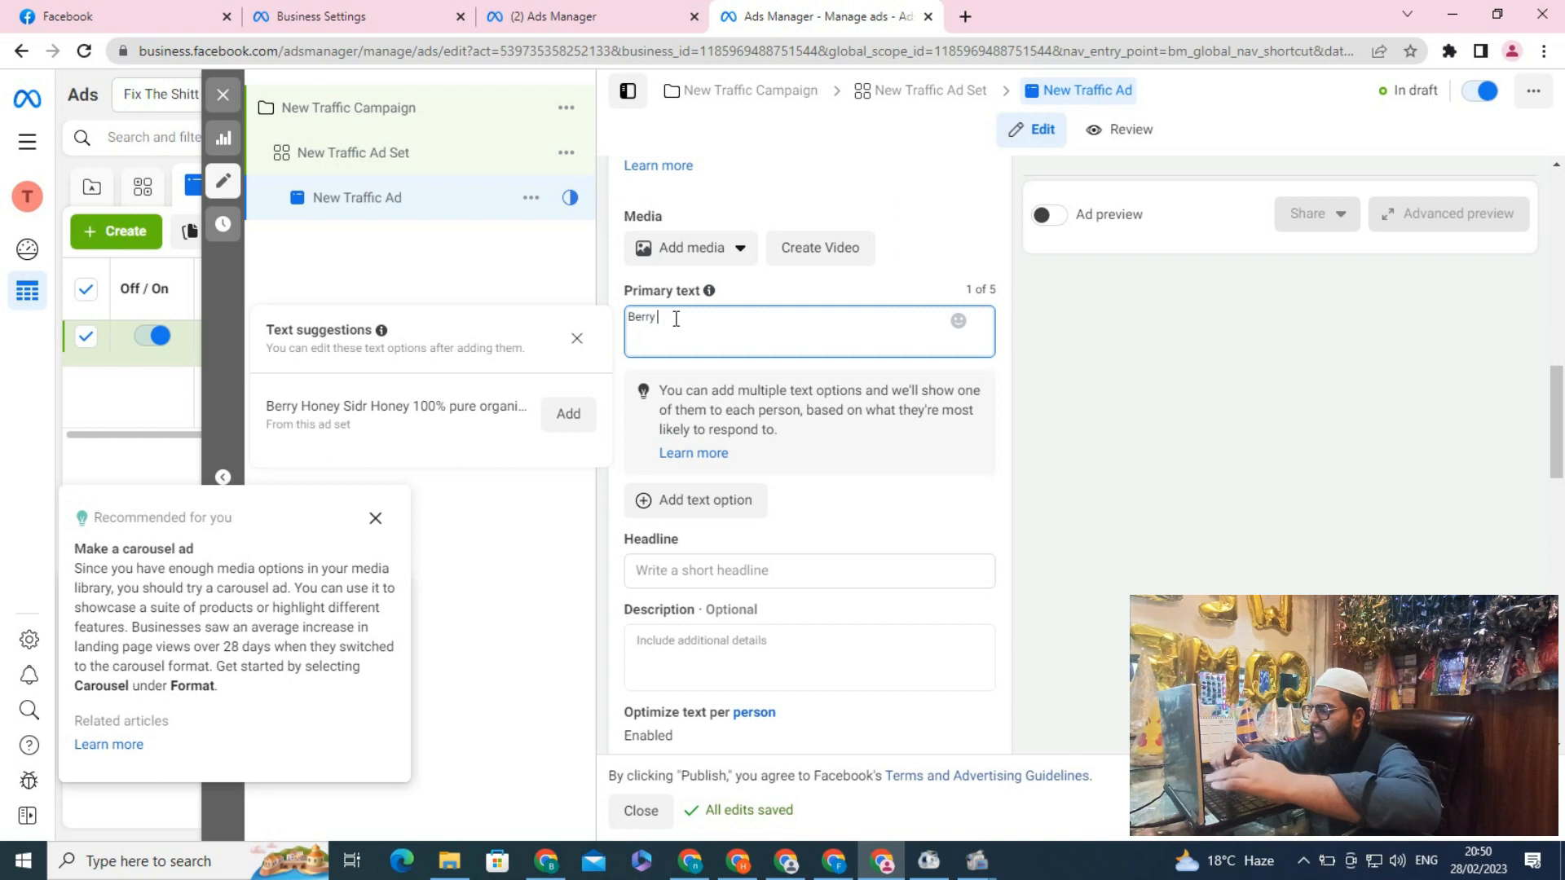
text( honey Sider)
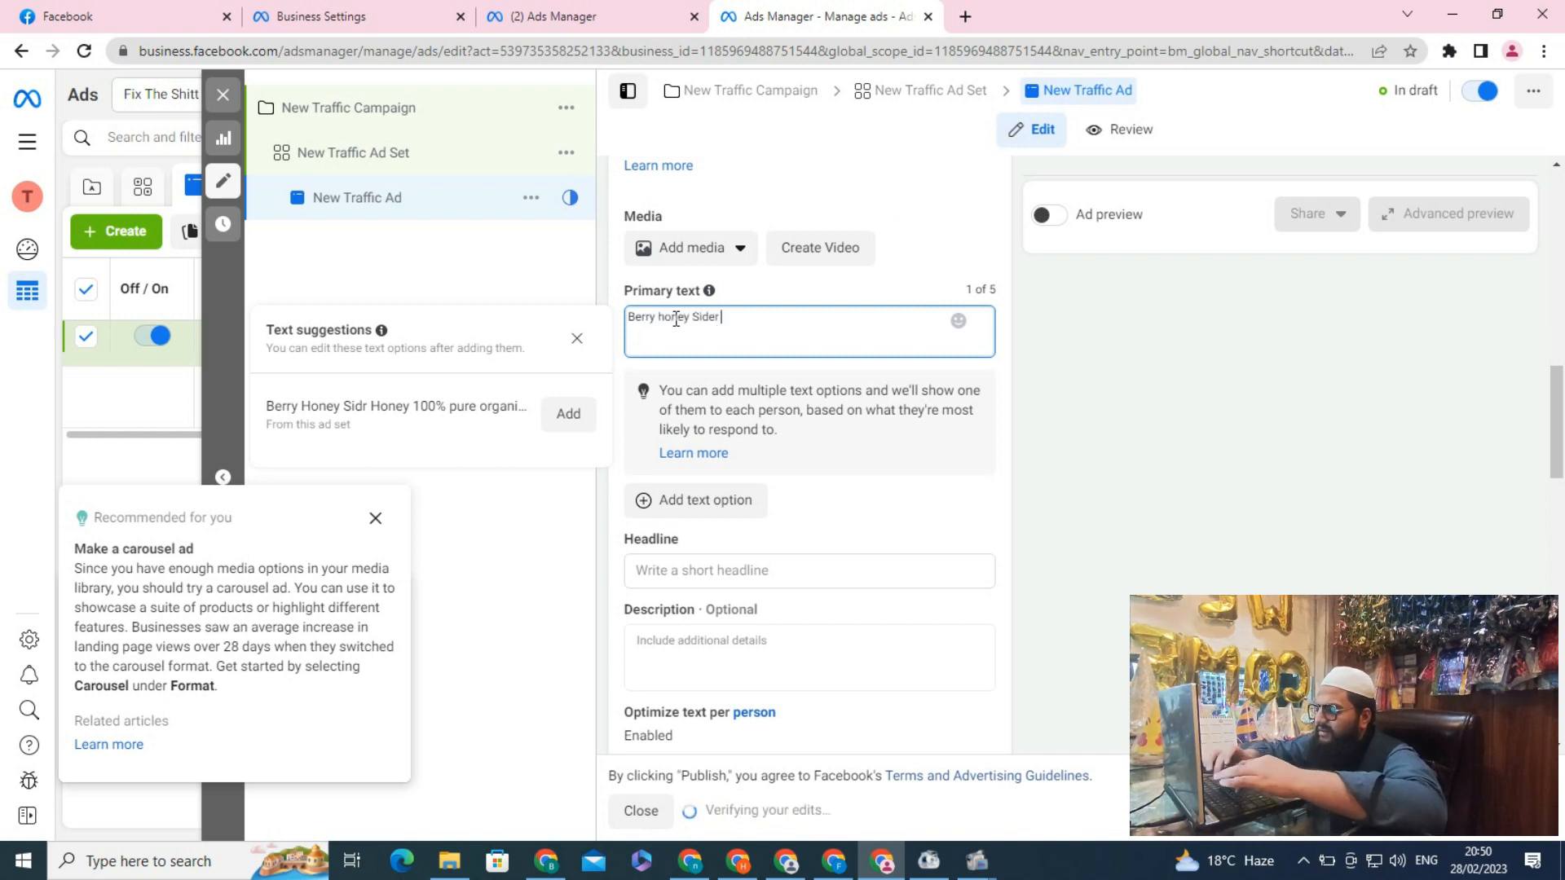
Set the ad's headline to Berry Honey Sidr Honey
click(691, 570)
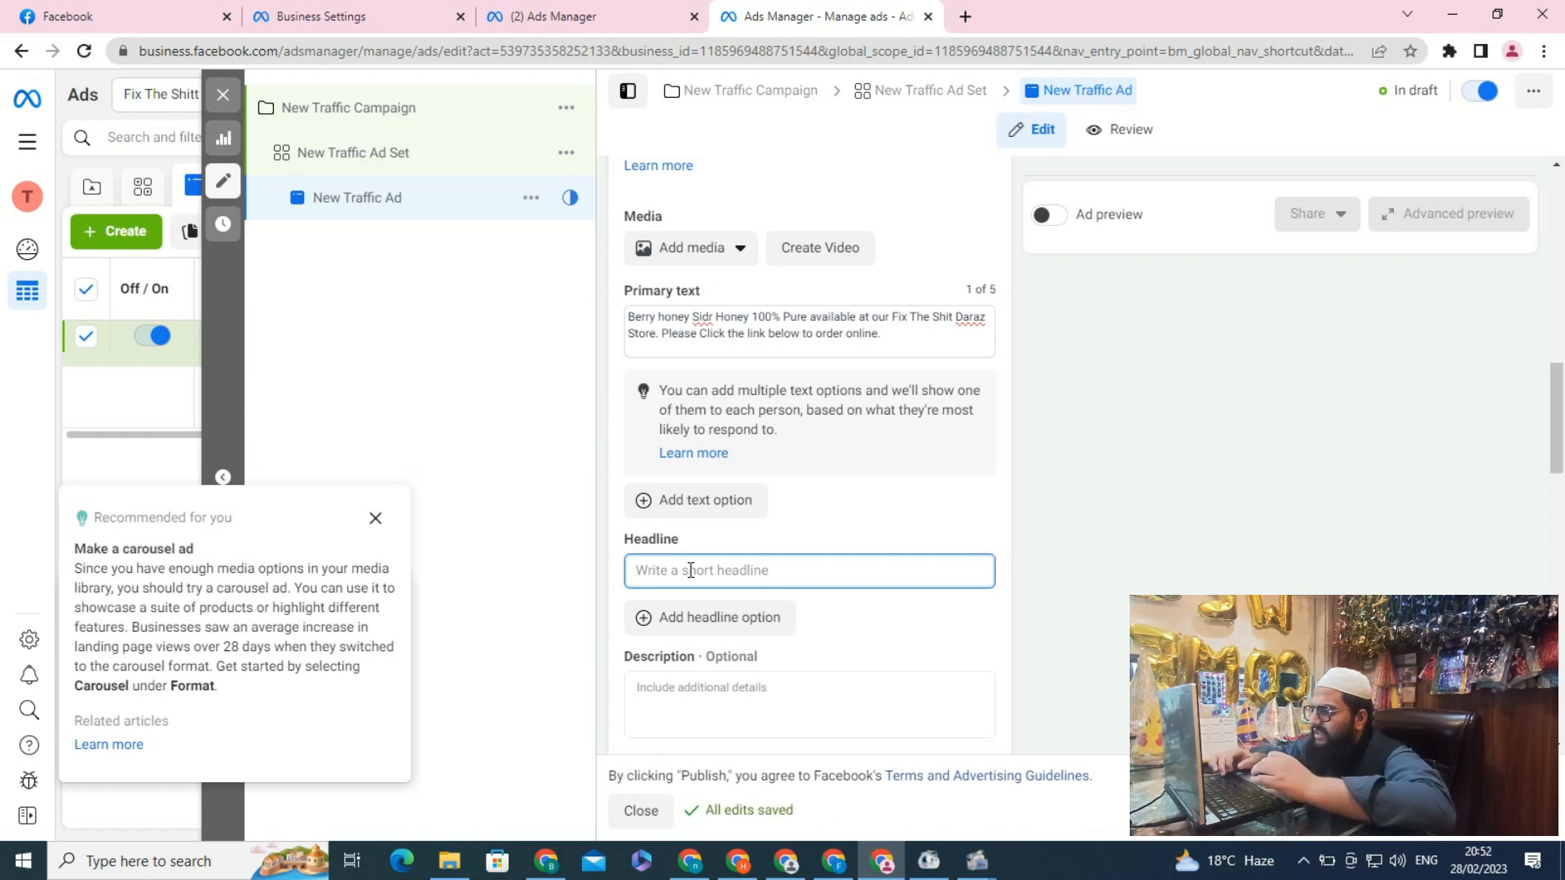
text(Be)
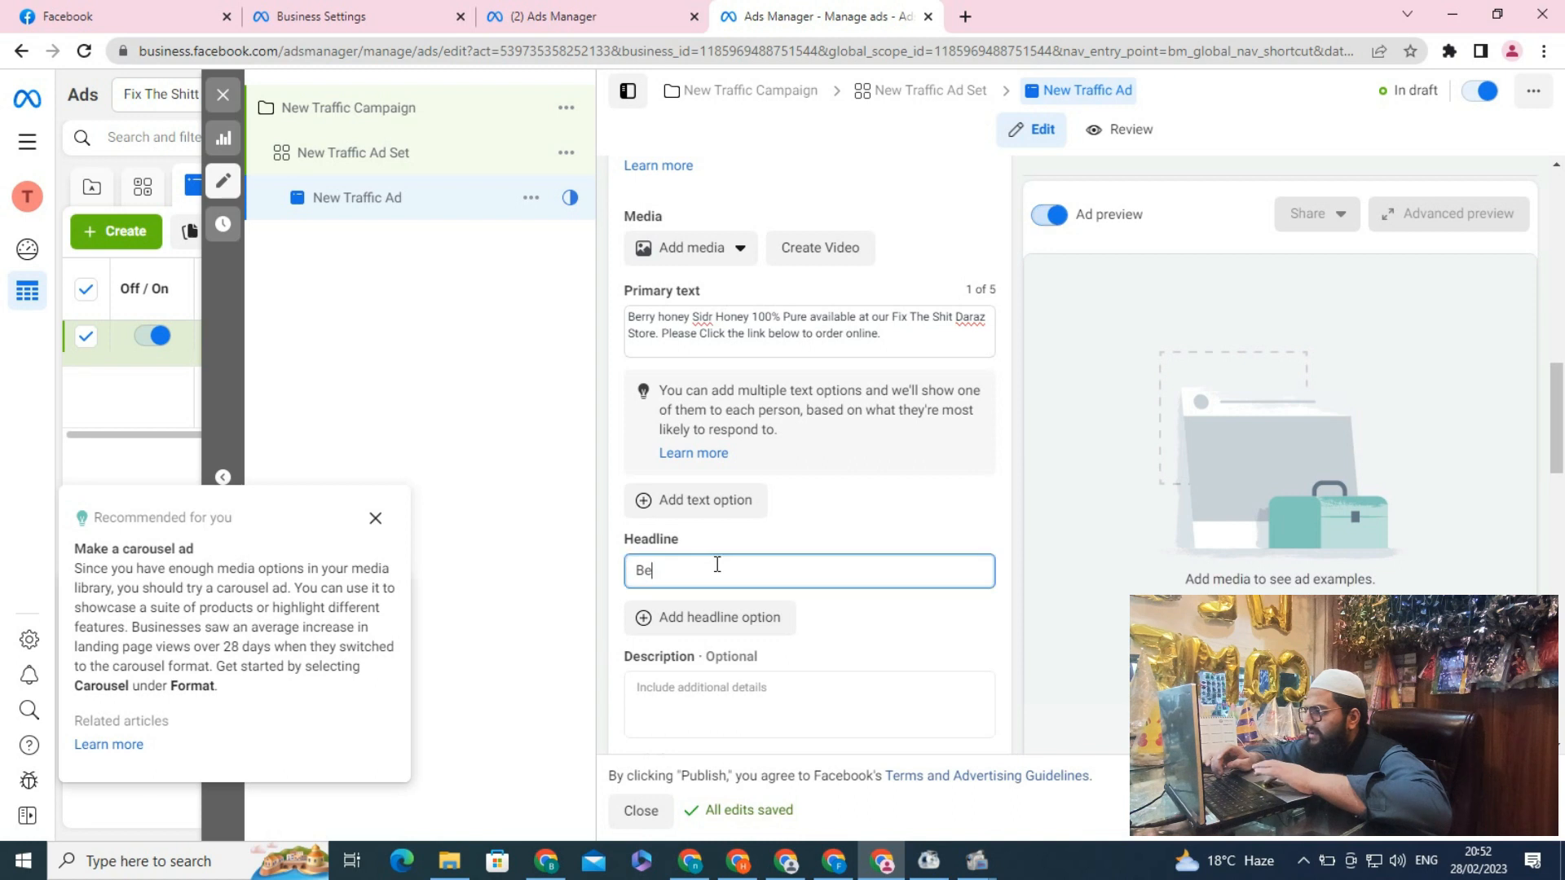
text(R)
text(r)
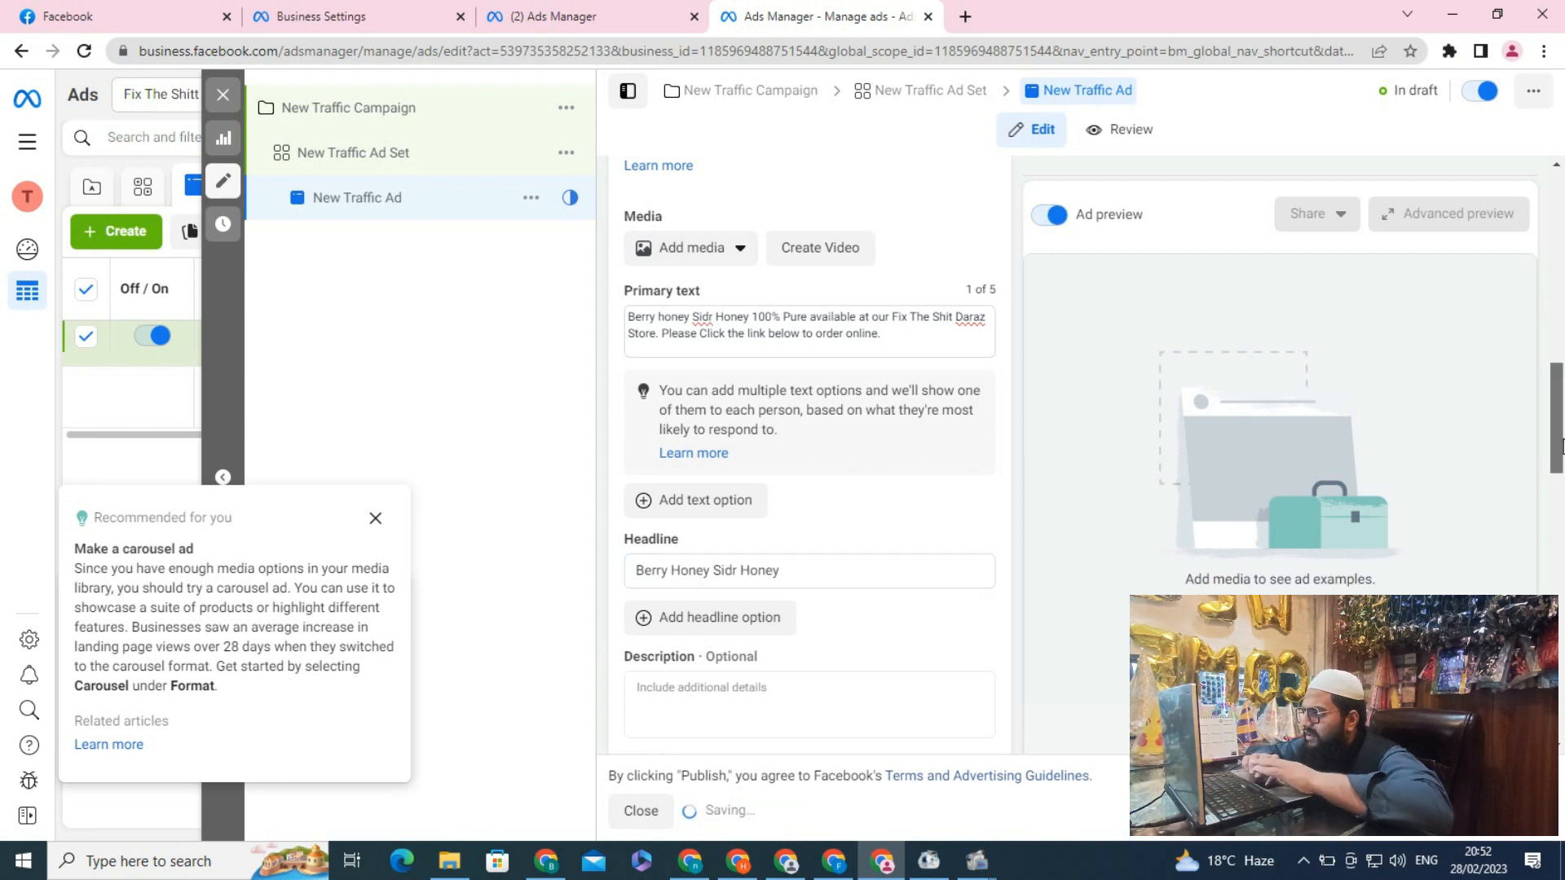
drag(1560, 382, 1563, 432)
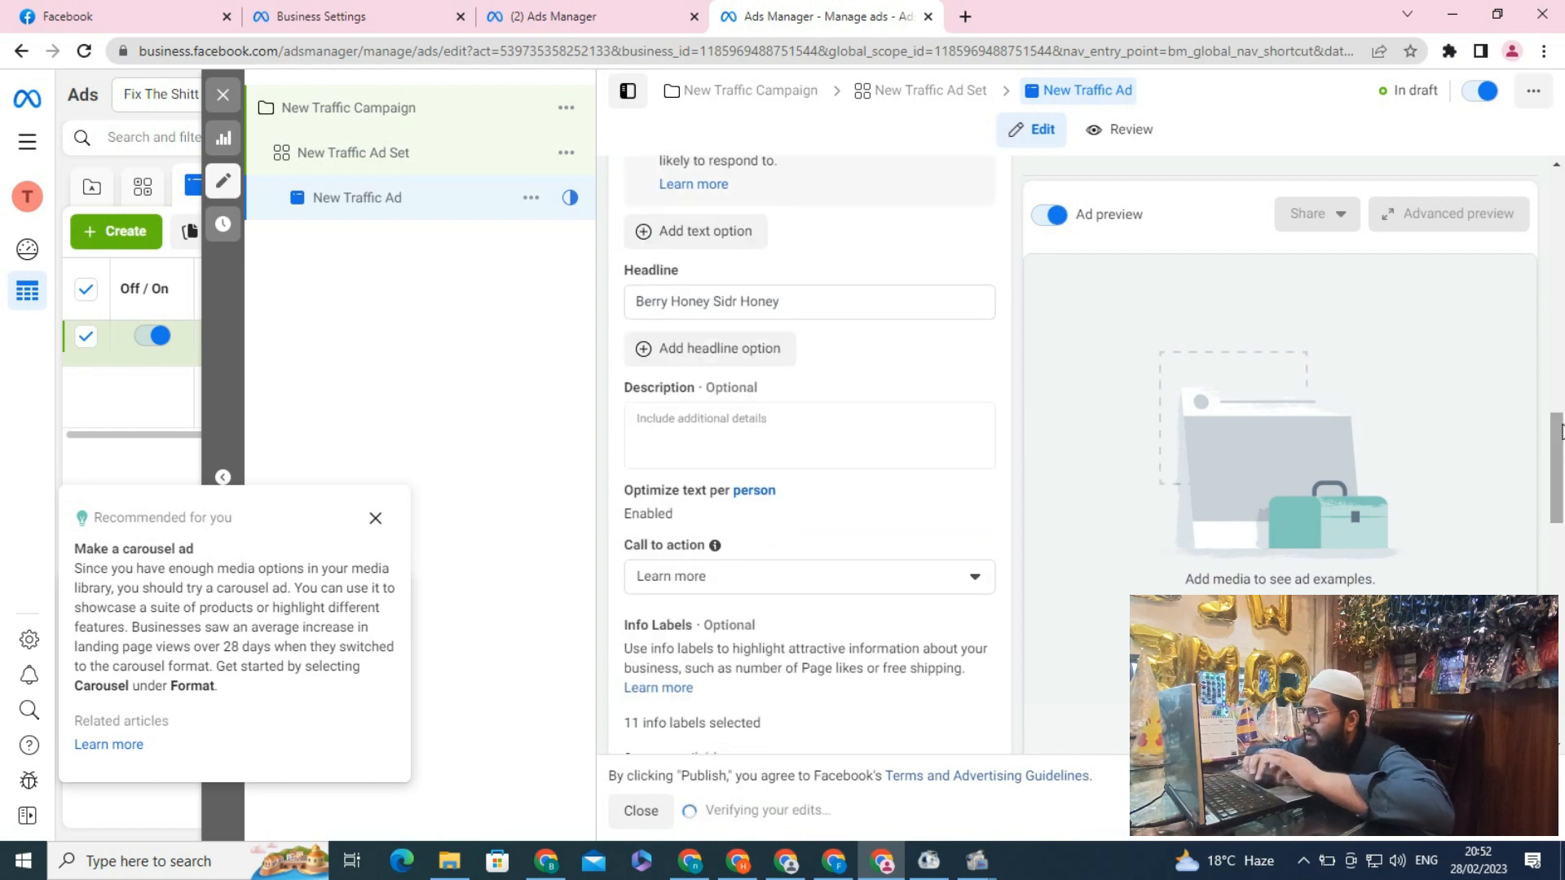
Write the ad description: Sidr Honey 100% Pure Organic please Check Customers Reviews Before Placing an order then Feel free to place an order
click(723, 431)
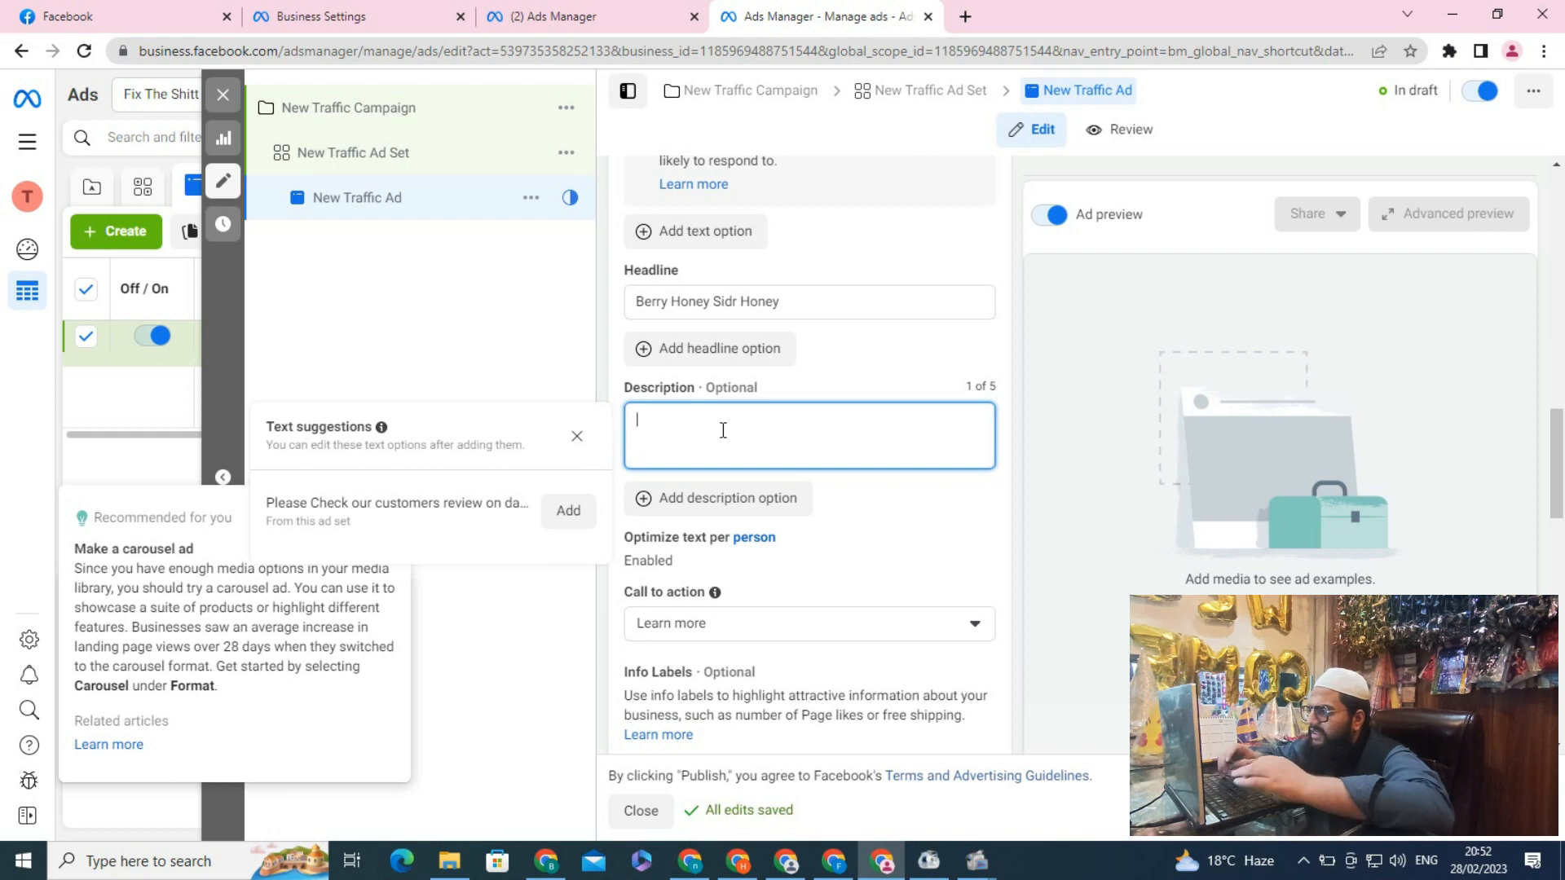
text(S)
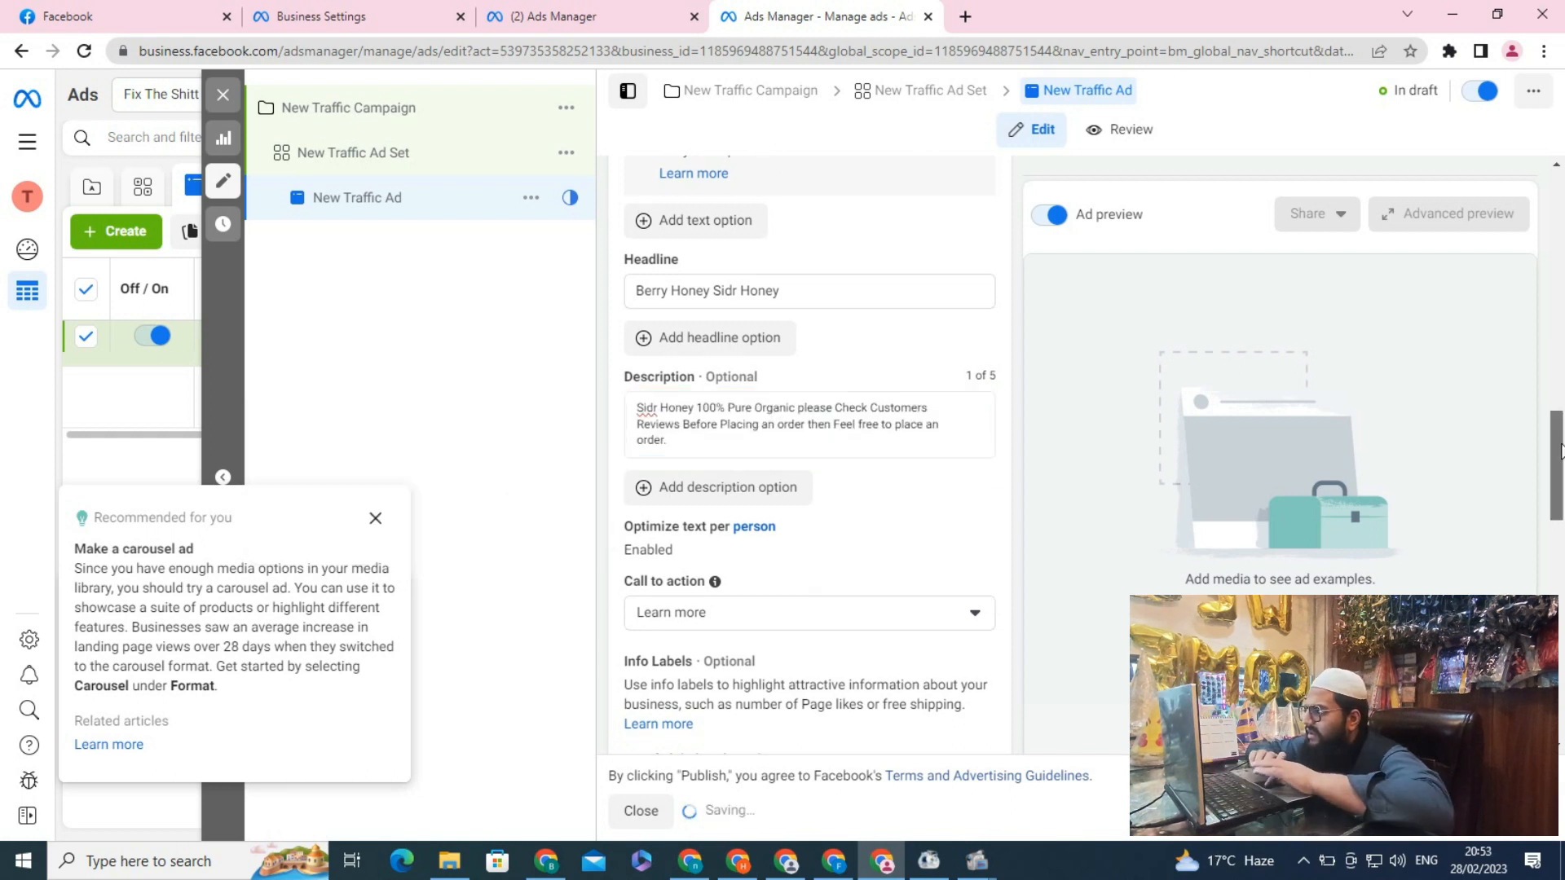
drag(1560, 404, 1560, 445)
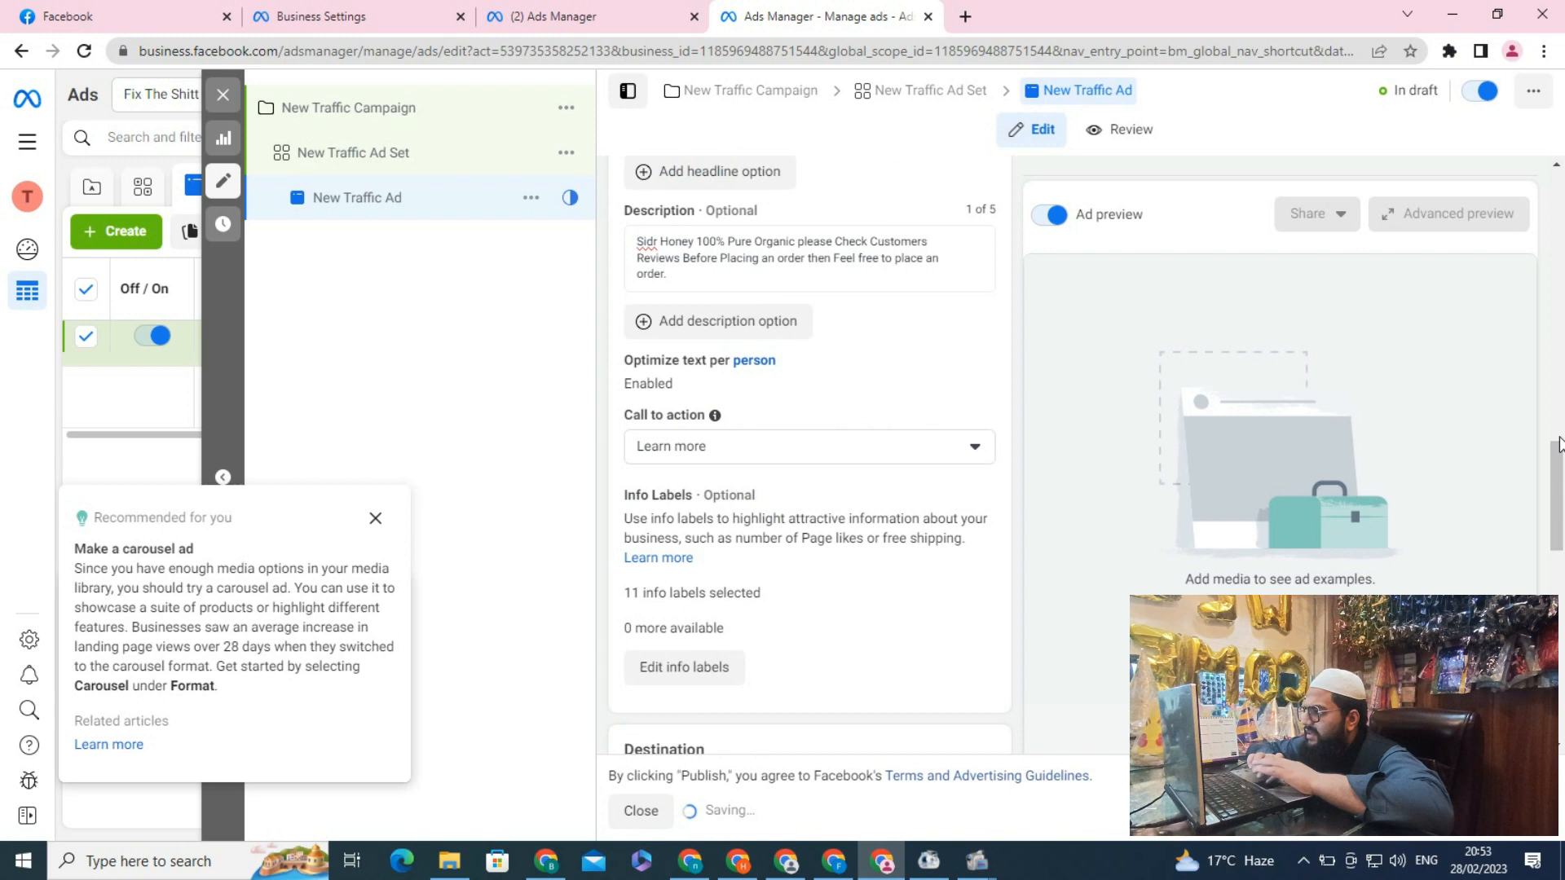
Set the ad's call to action to Order now
click(893, 447)
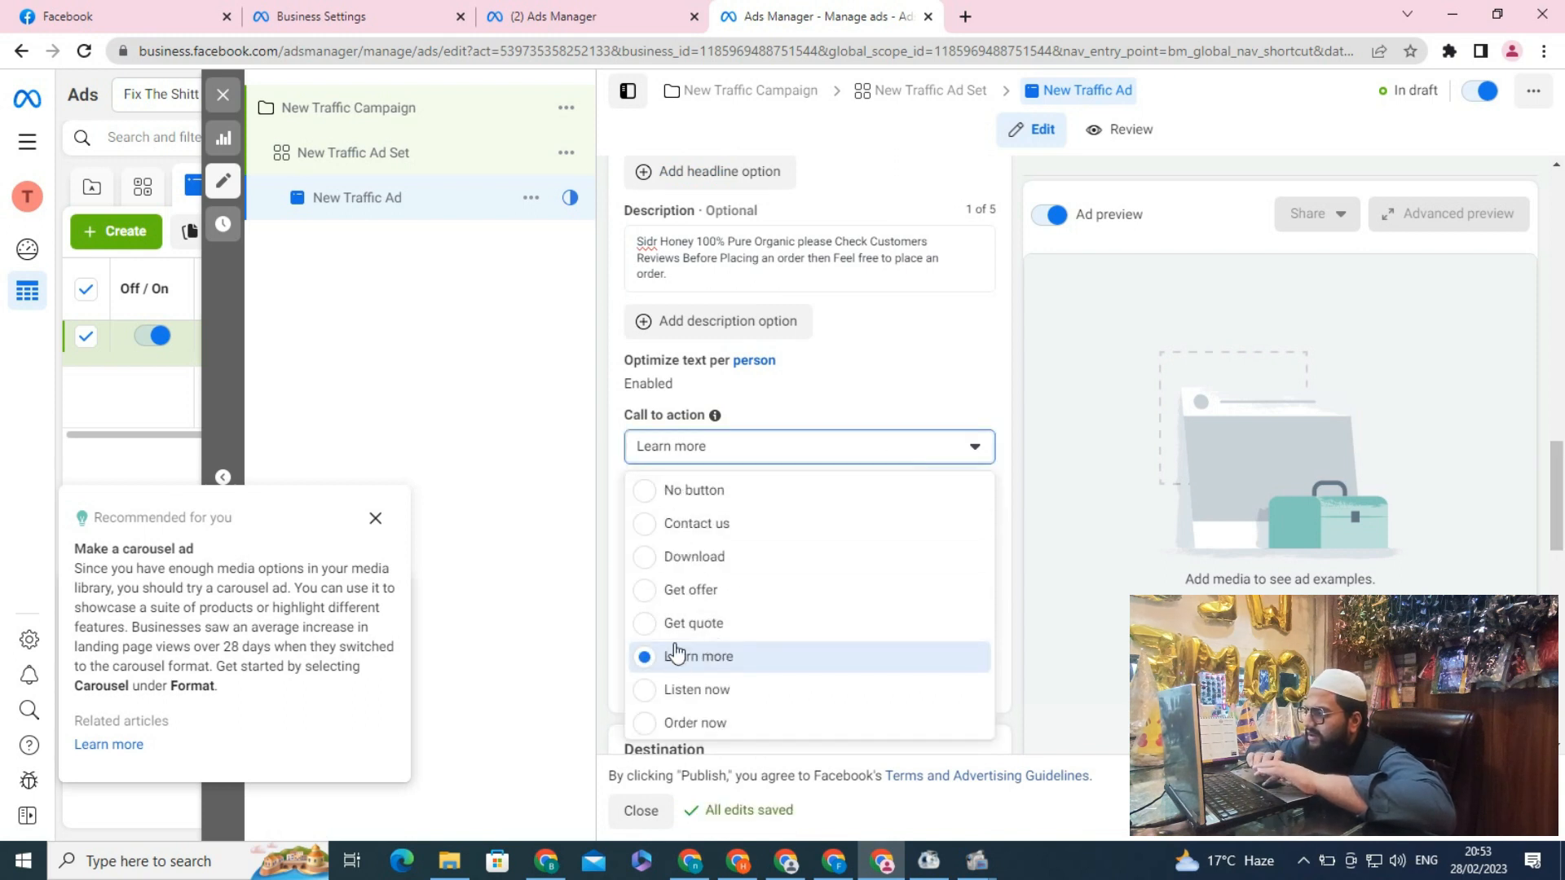
click(673, 728)
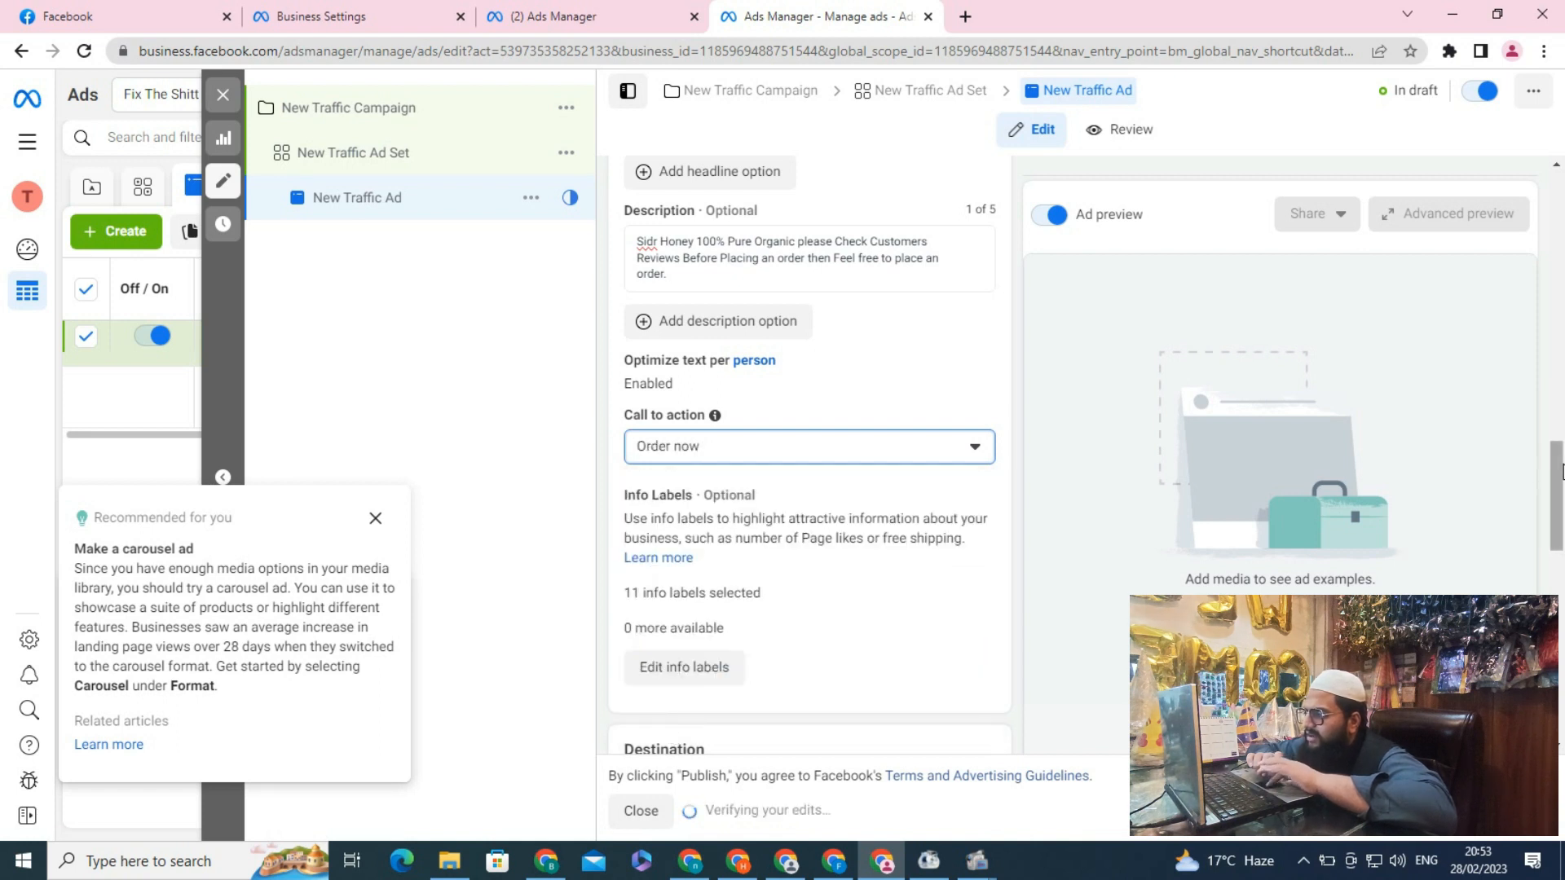
drag(1556, 477, 1563, 568)
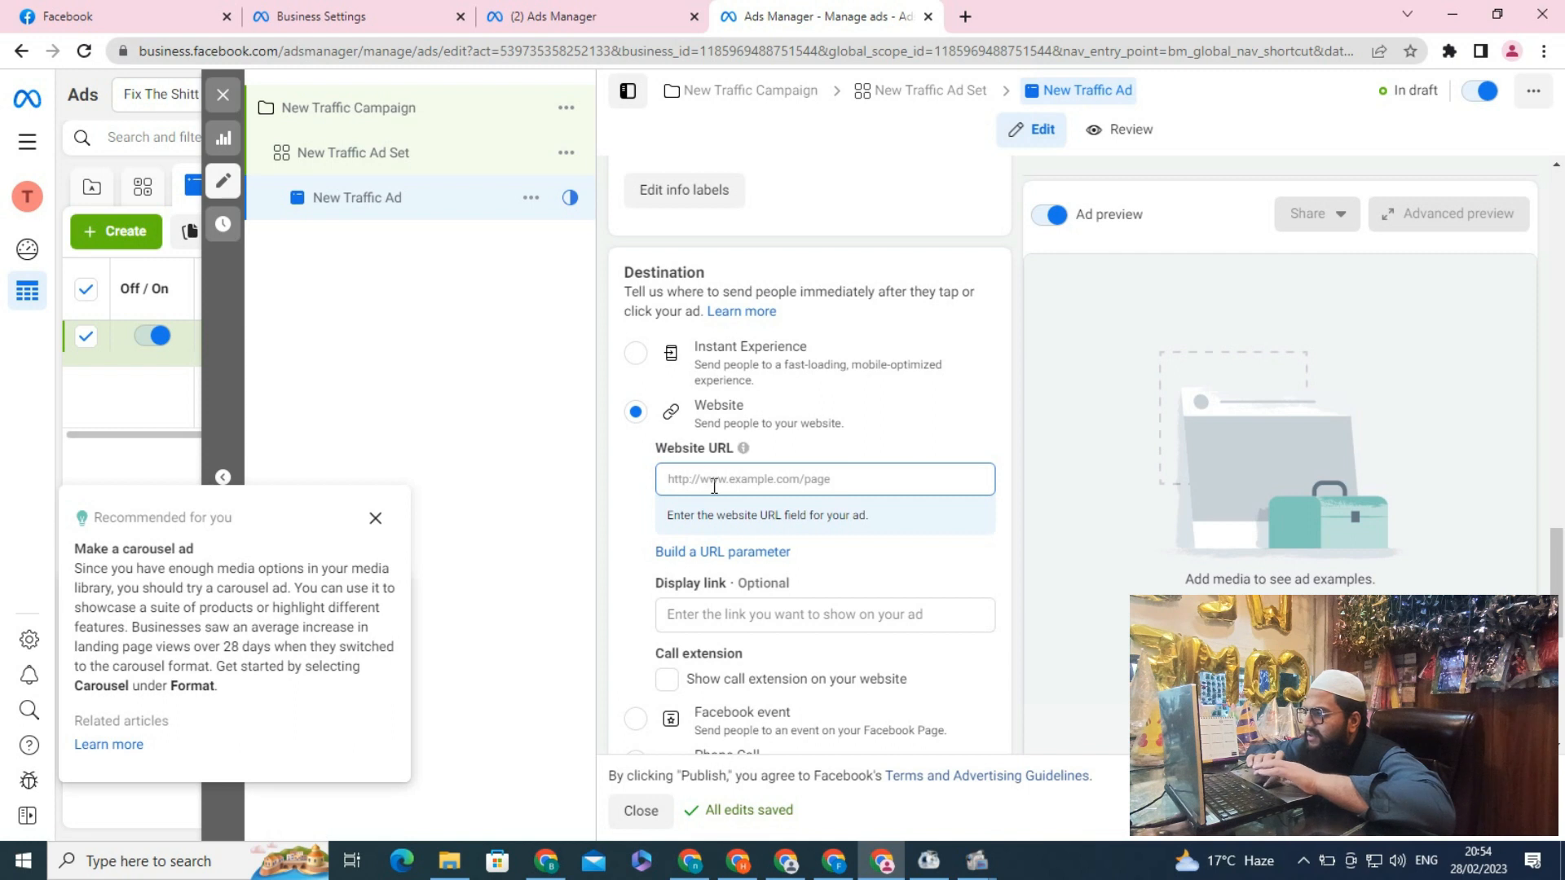
Copy the campaign's Facebook link from Jarvis Super Rank and paste it as the ad's website URL
scroll(715, 486, down, 3)
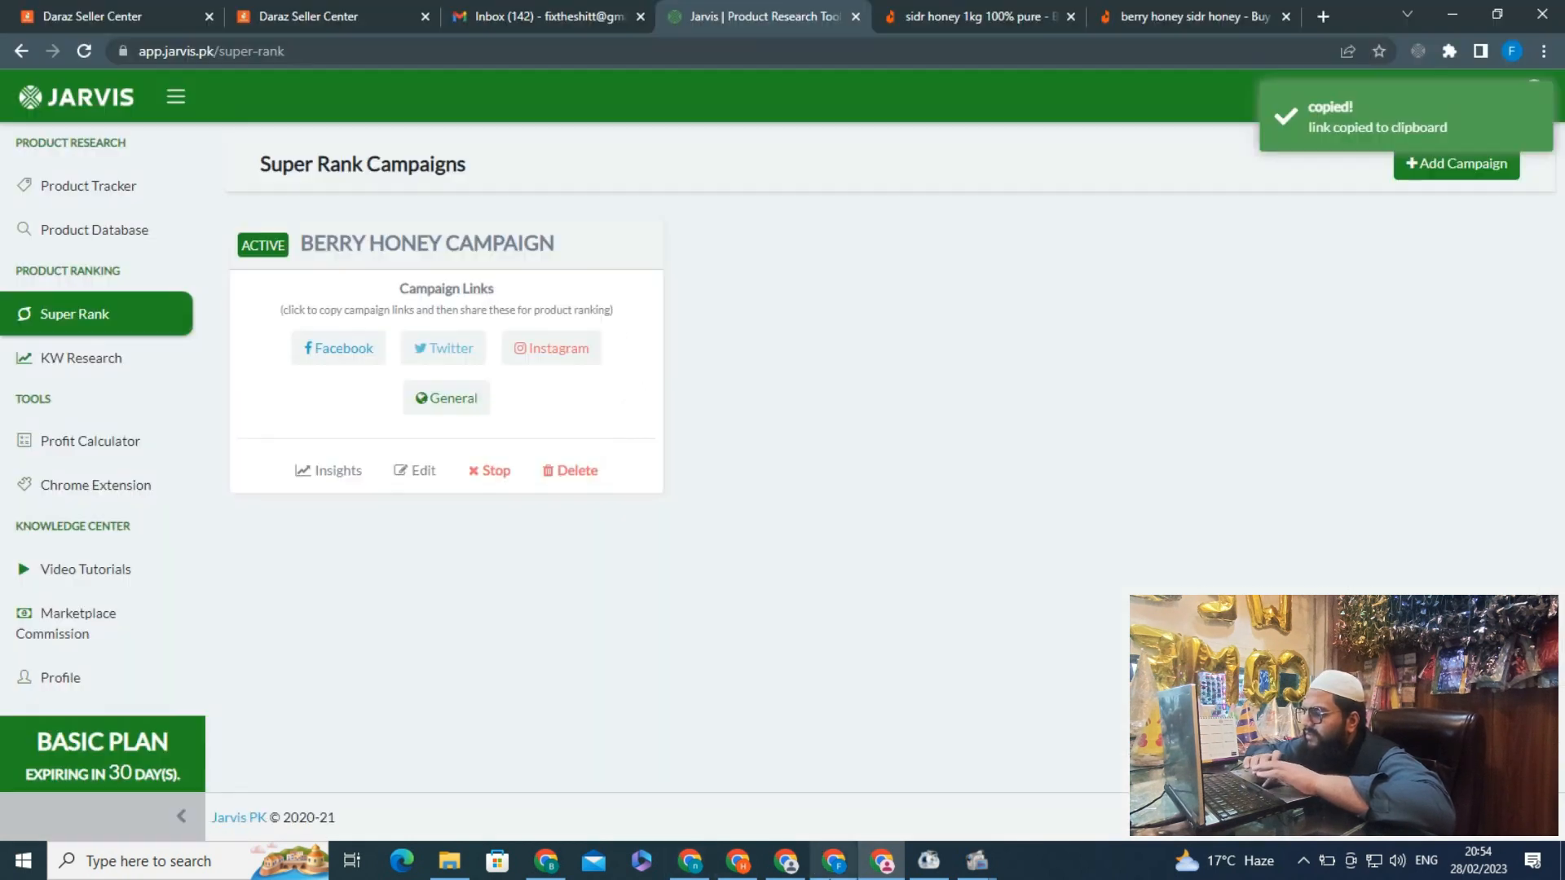
click(833, 861)
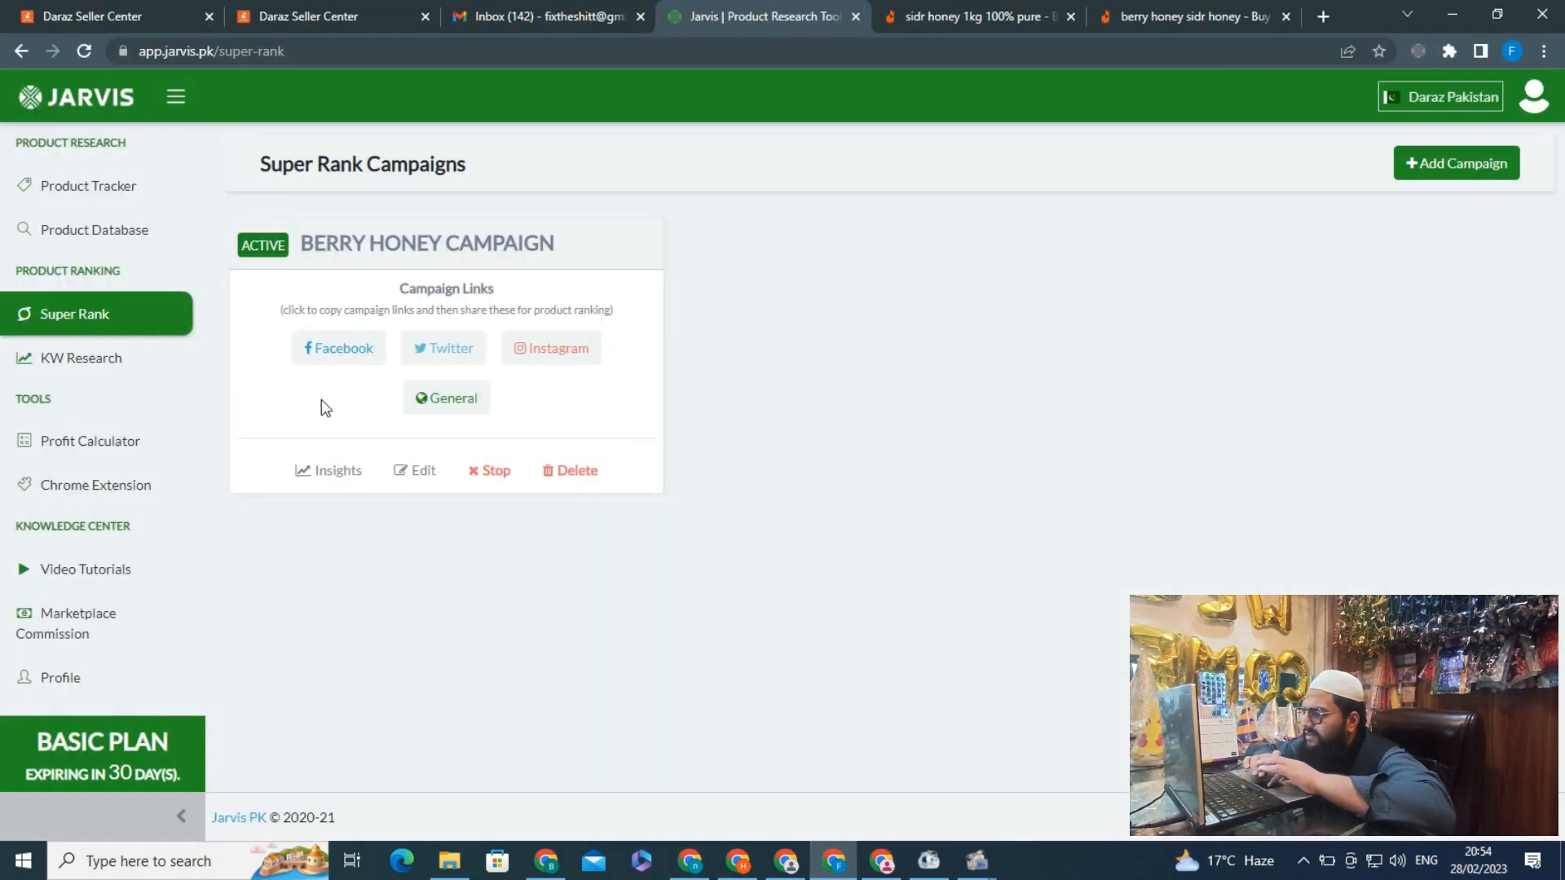
click(321, 349)
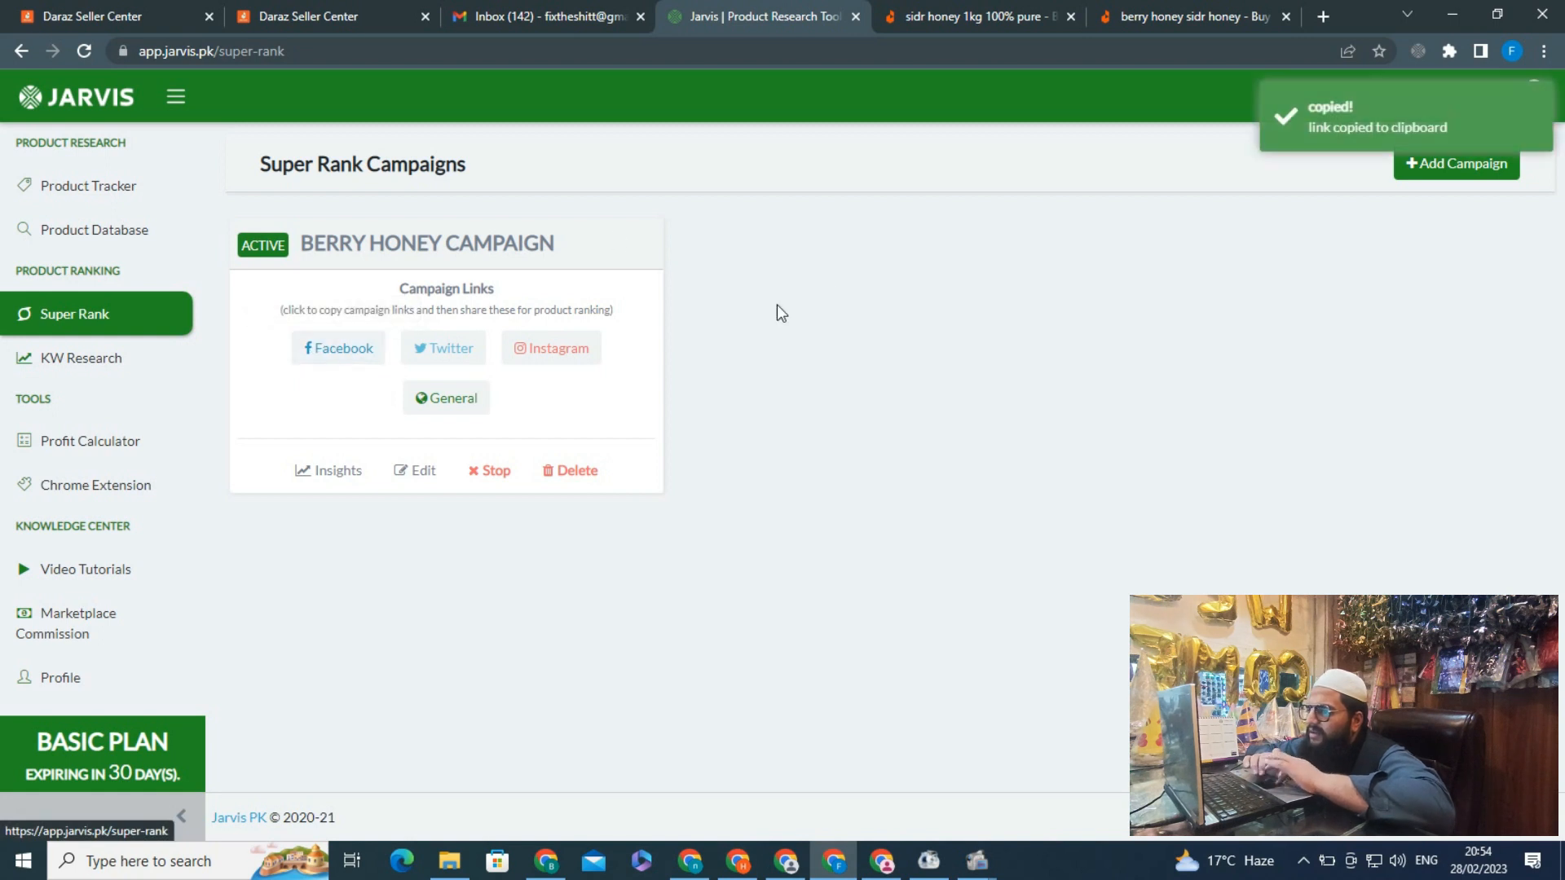
click(877, 866)
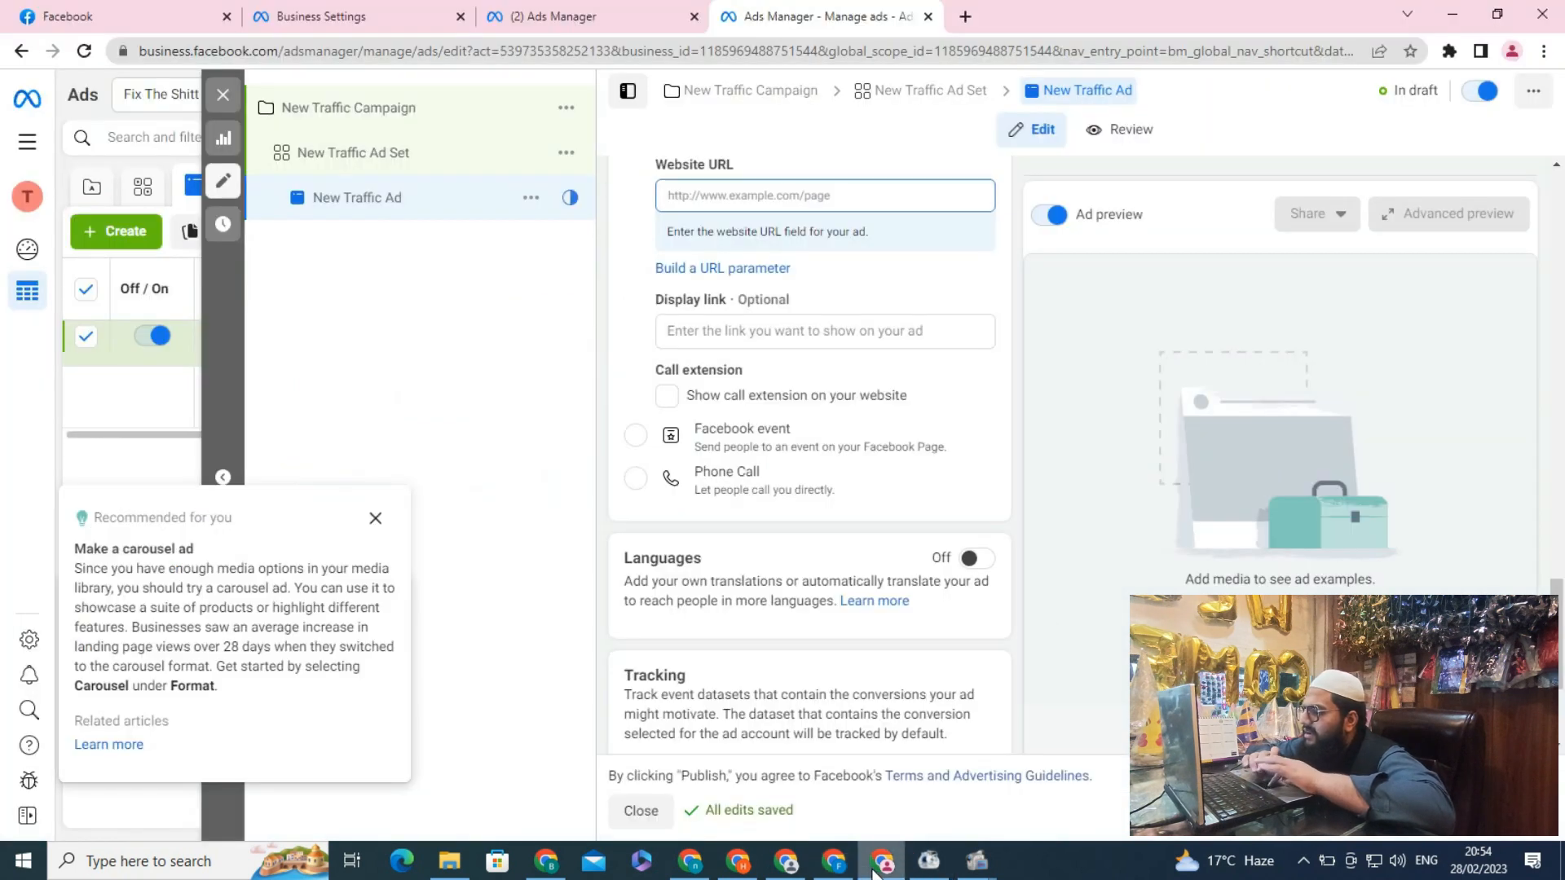
scroll(1558, 568, up, 2)
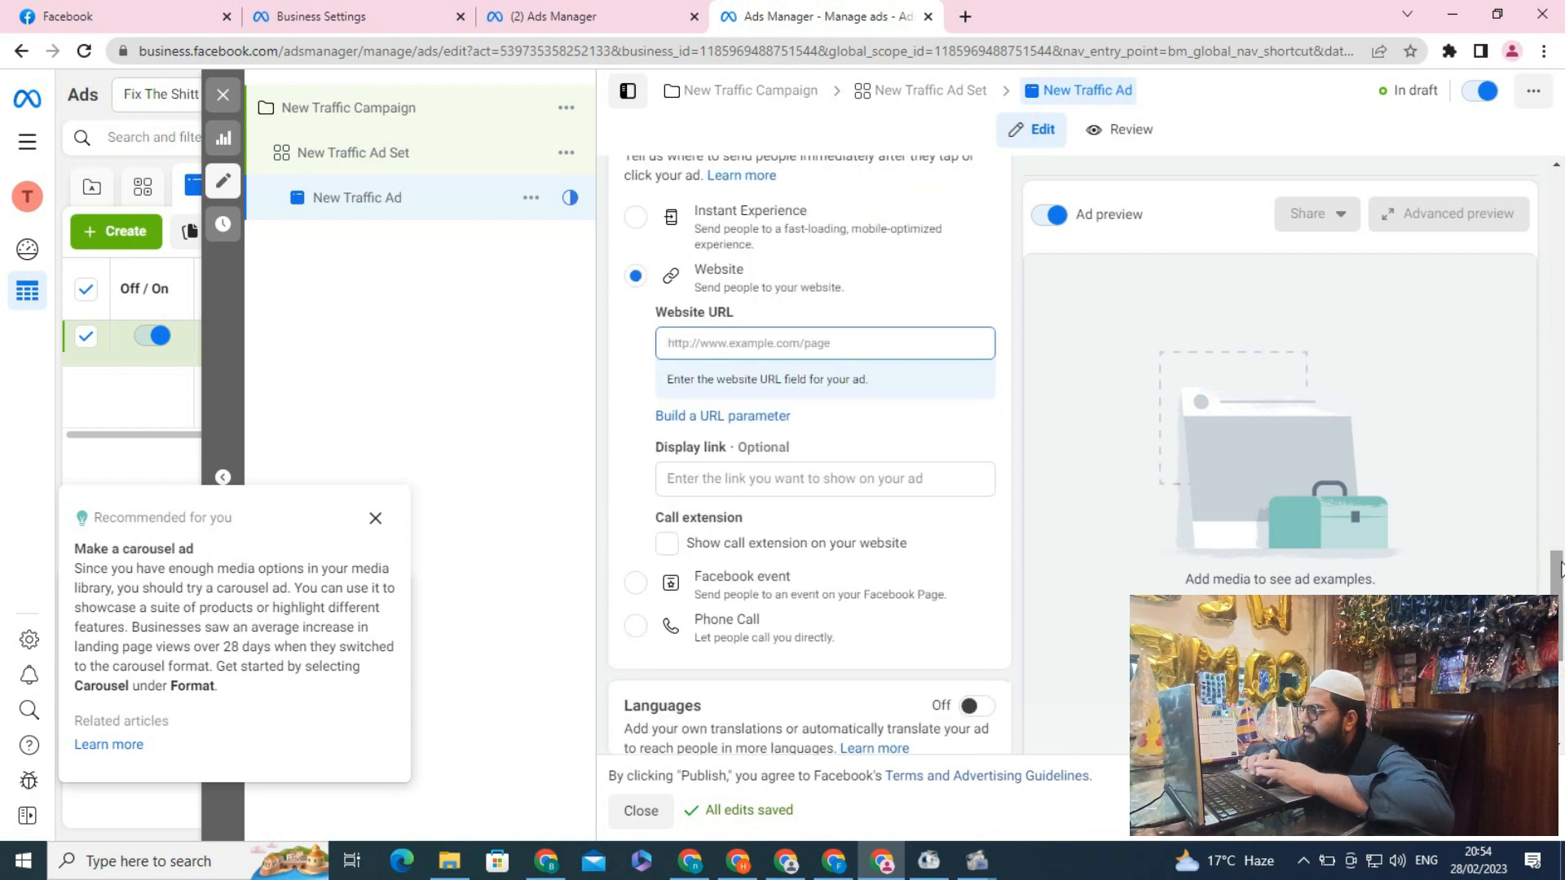
click(856, 336)
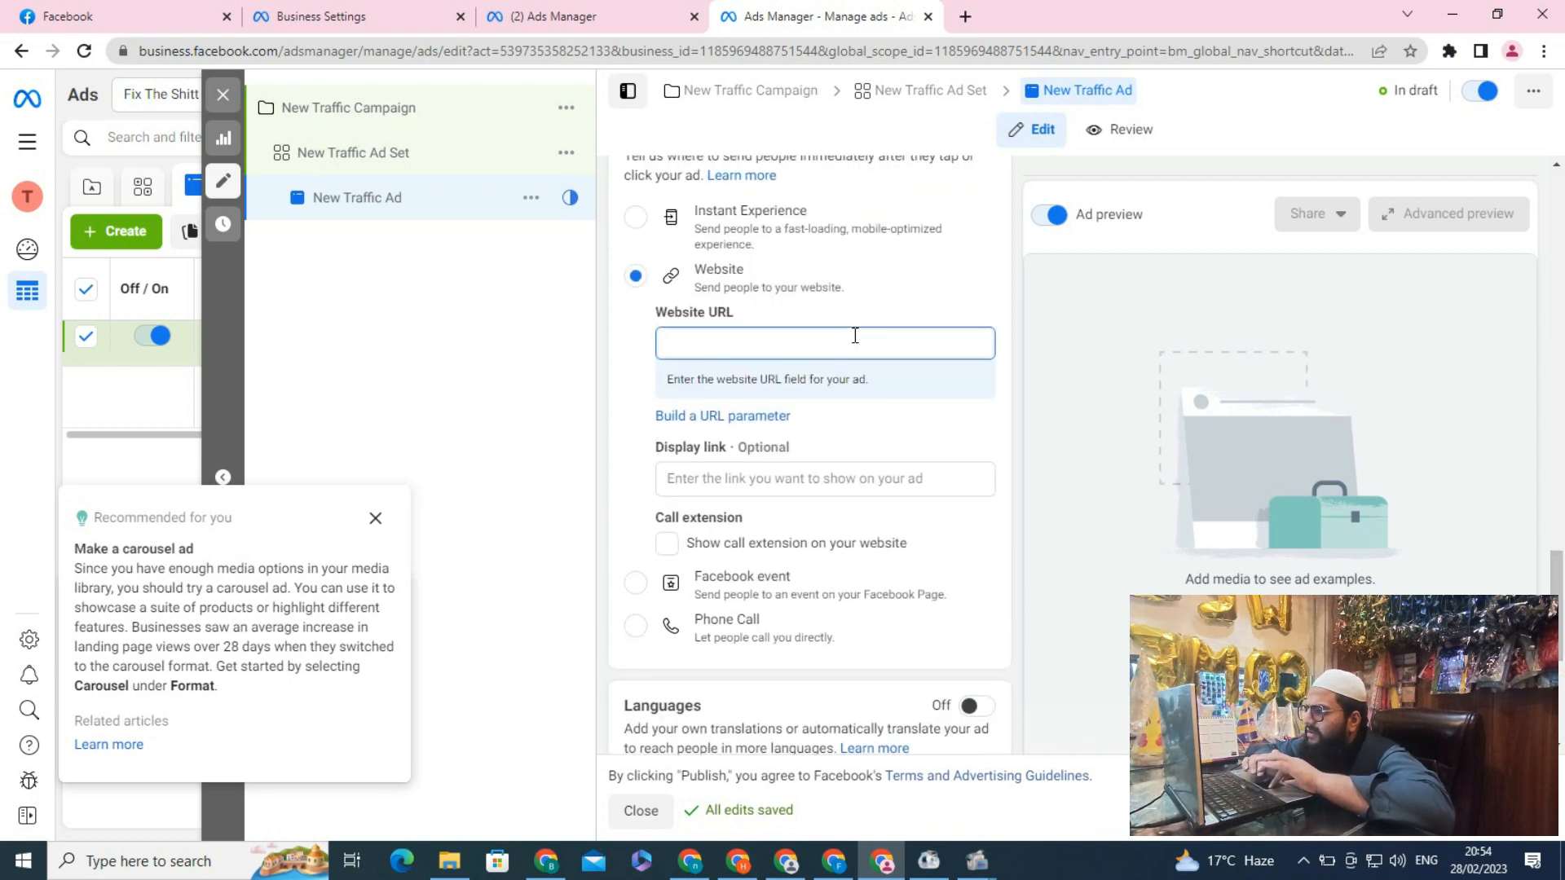
key(ctrl+v)
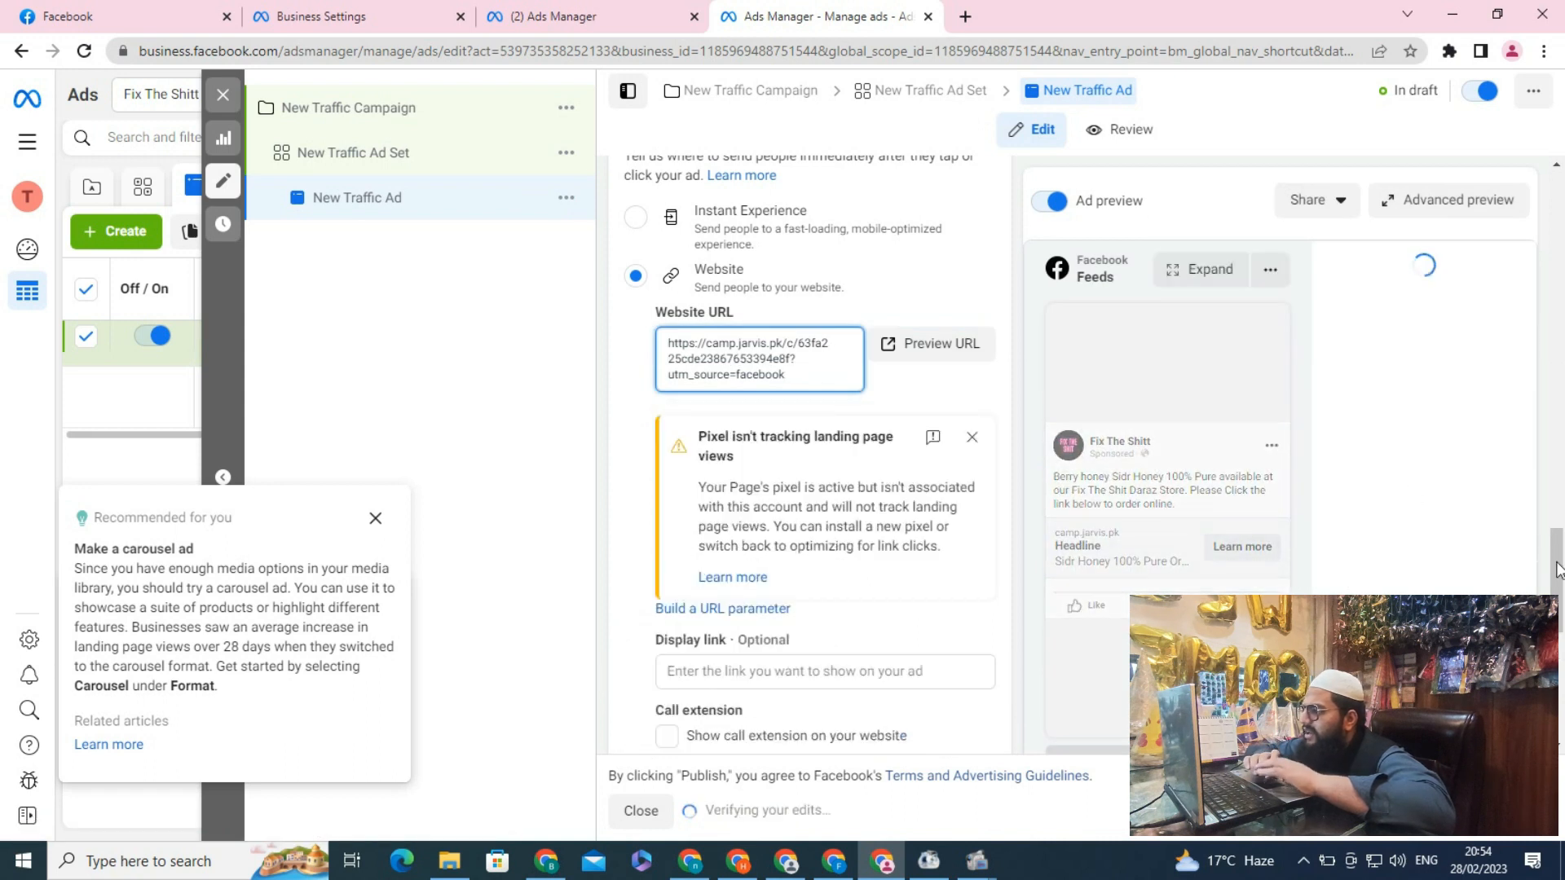
Dismiss the pixel tracking warning under the website URL
drag(1557, 544, 1559, 561)
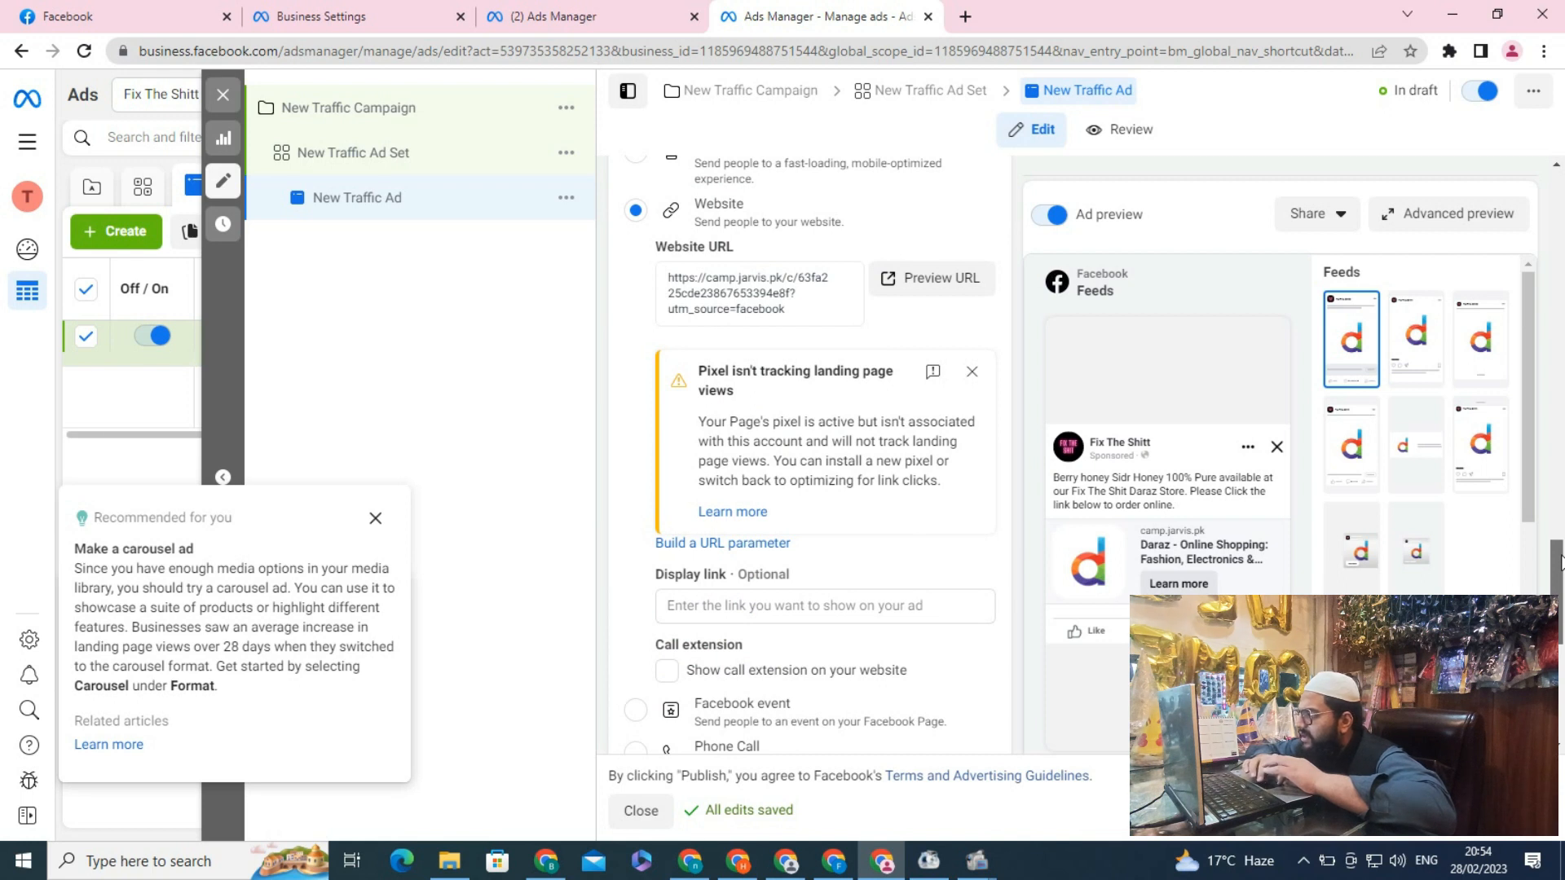
mouse_move(1559, 561)
mouse_down()
mouse_move(1560, 580)
mouse_move(1560, 550)
mouse_up()
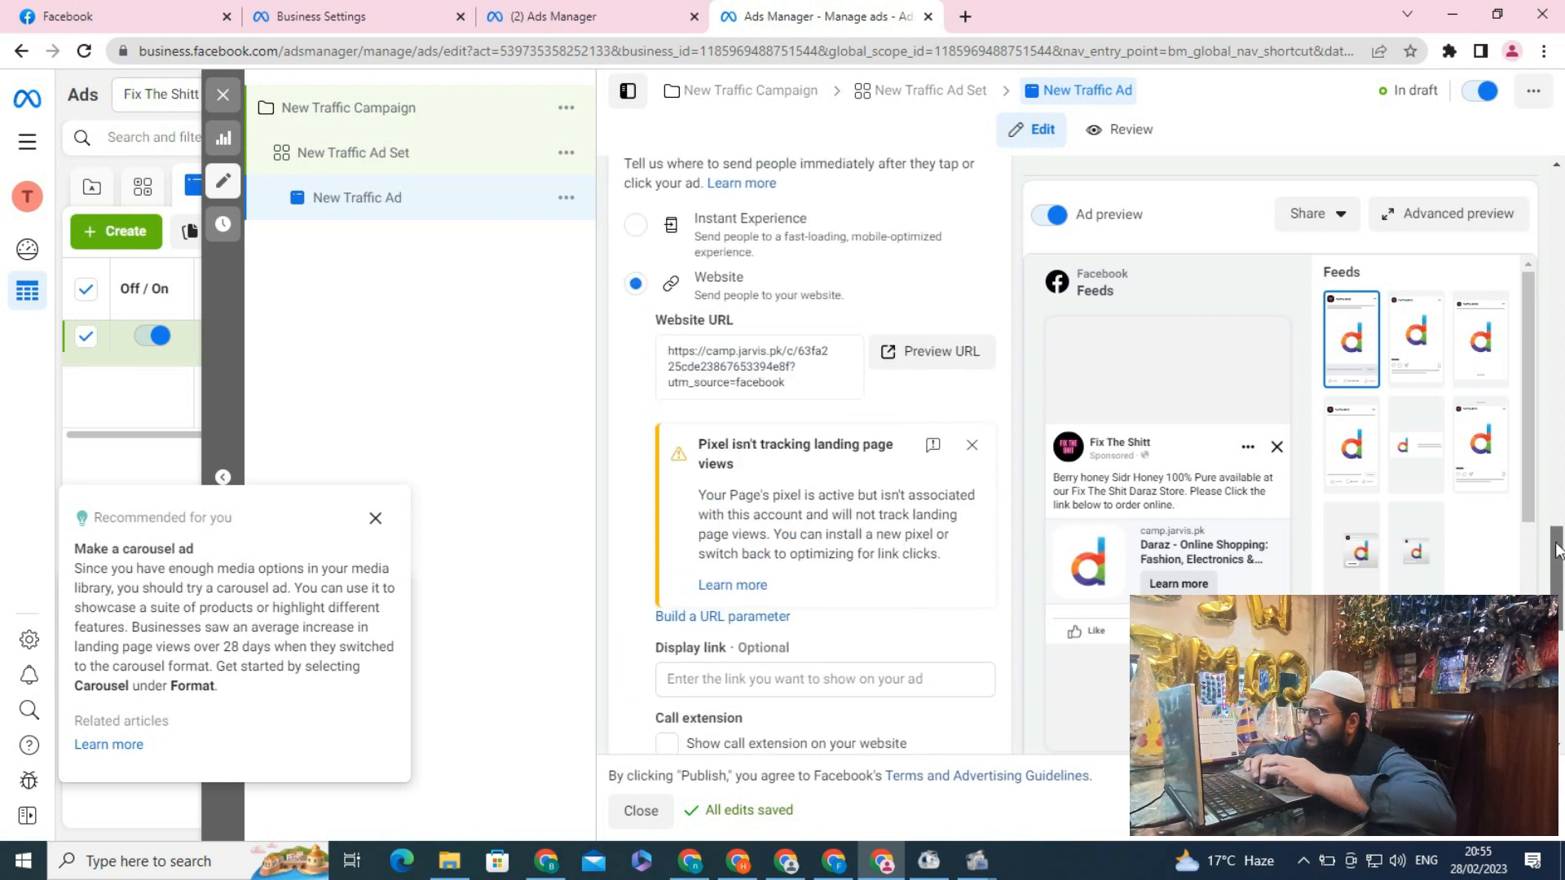
click(971, 446)
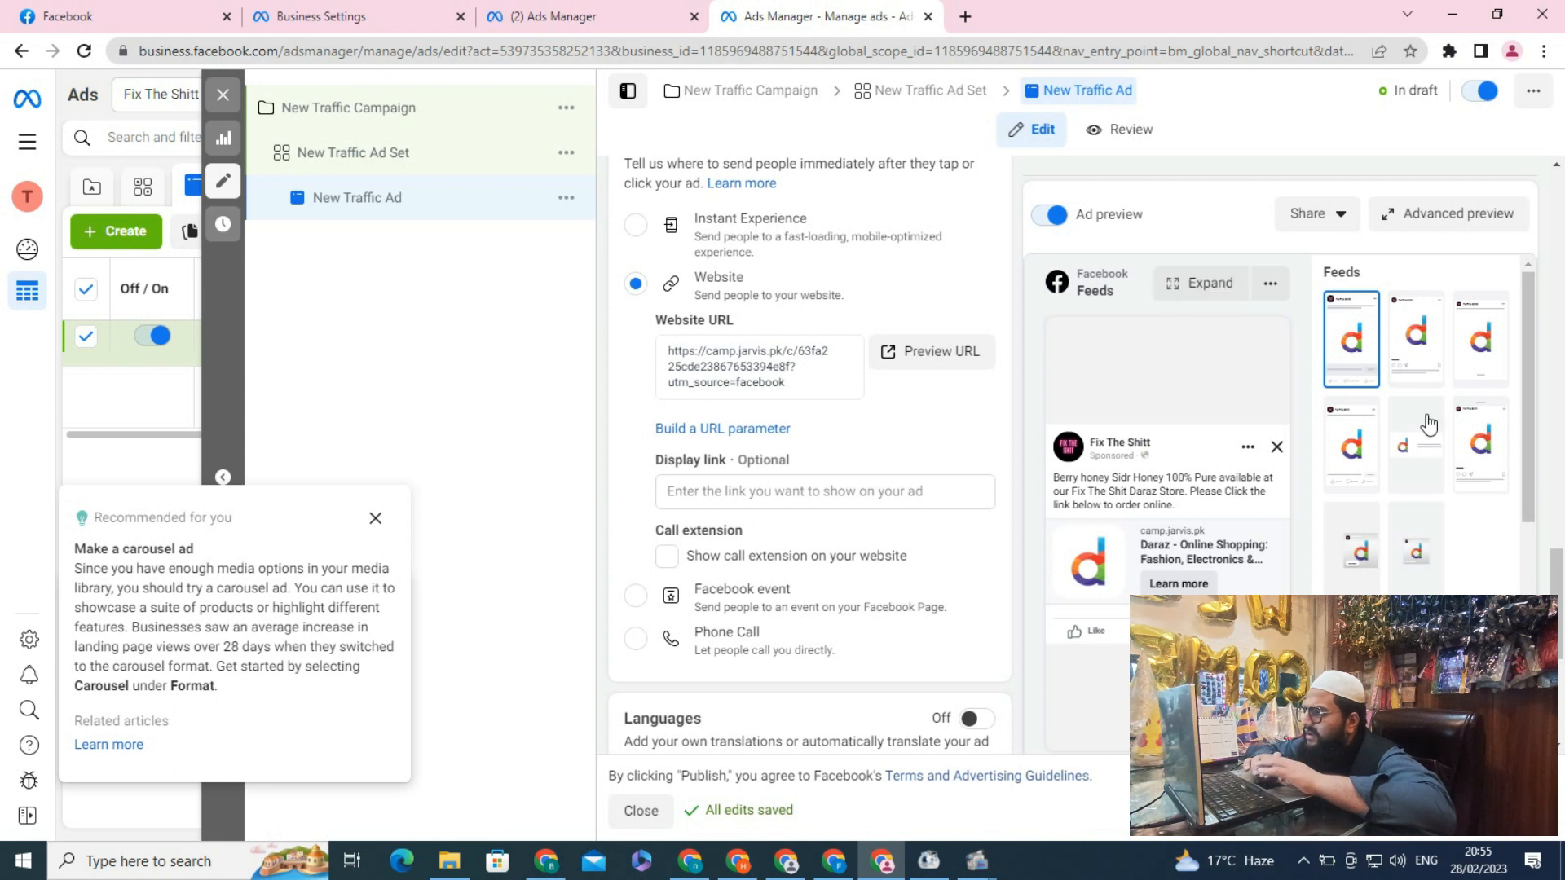
Reselect Order now as the ad's call to action
drag(1561, 572, 1560, 465)
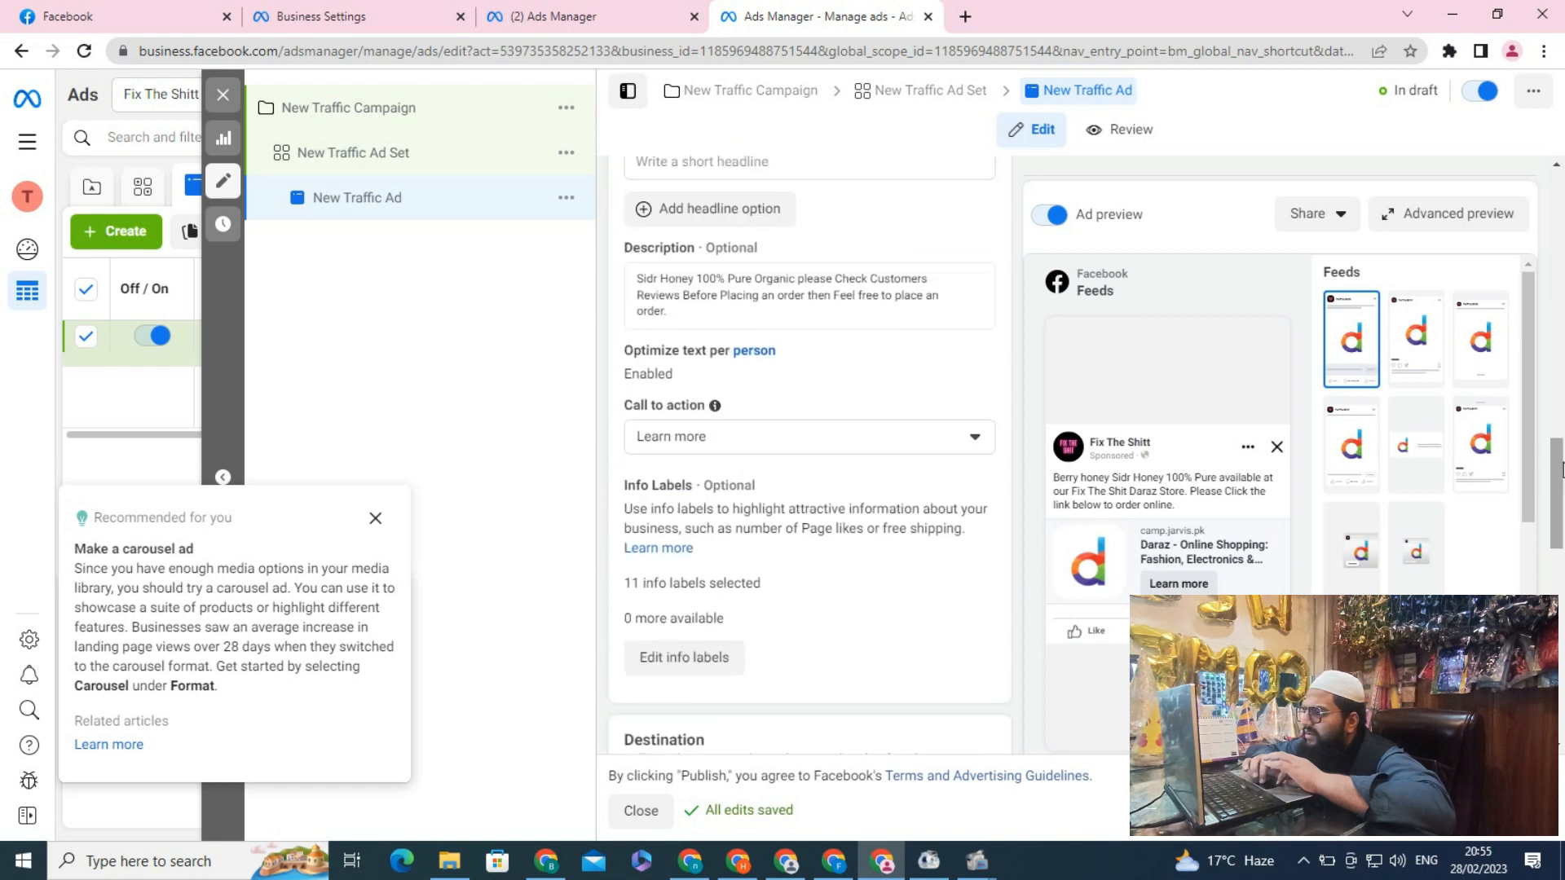
click(943, 448)
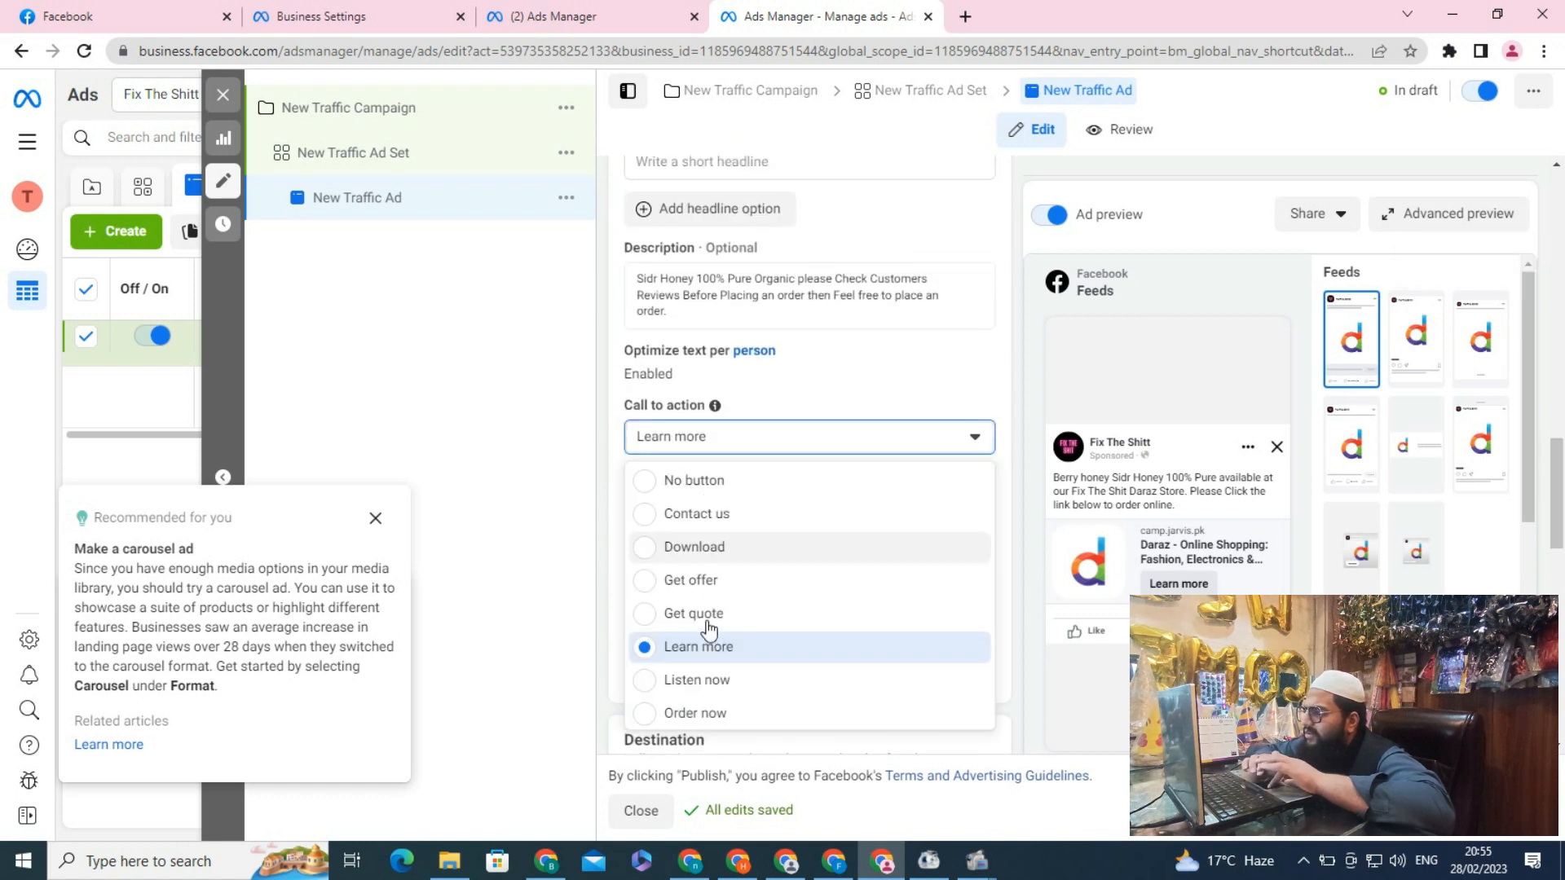
click(666, 714)
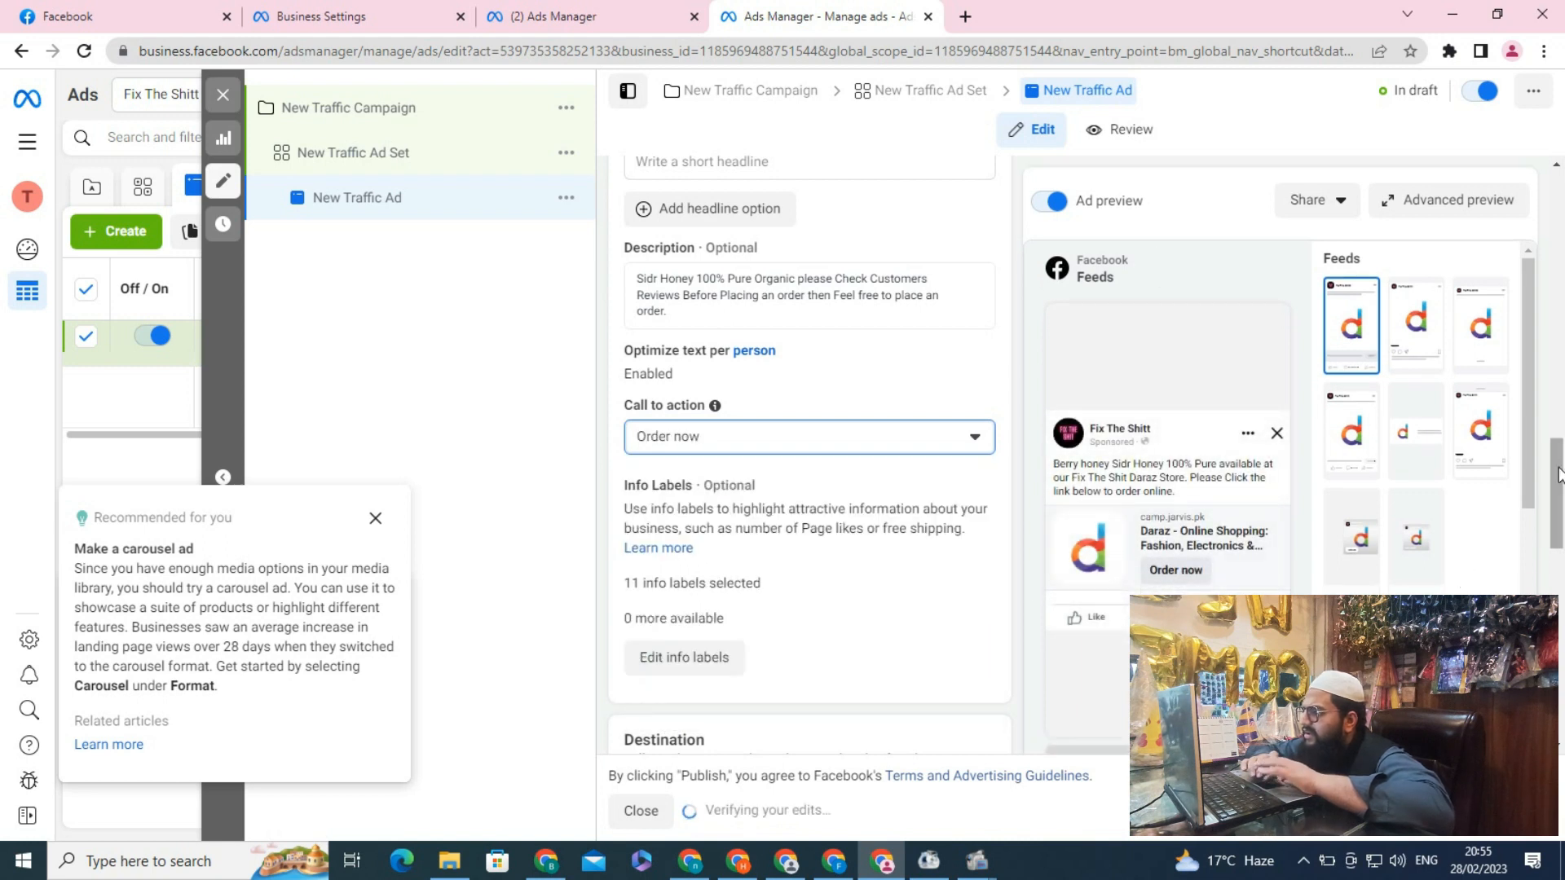
drag(1557, 474, 1557, 578)
click(953, 405)
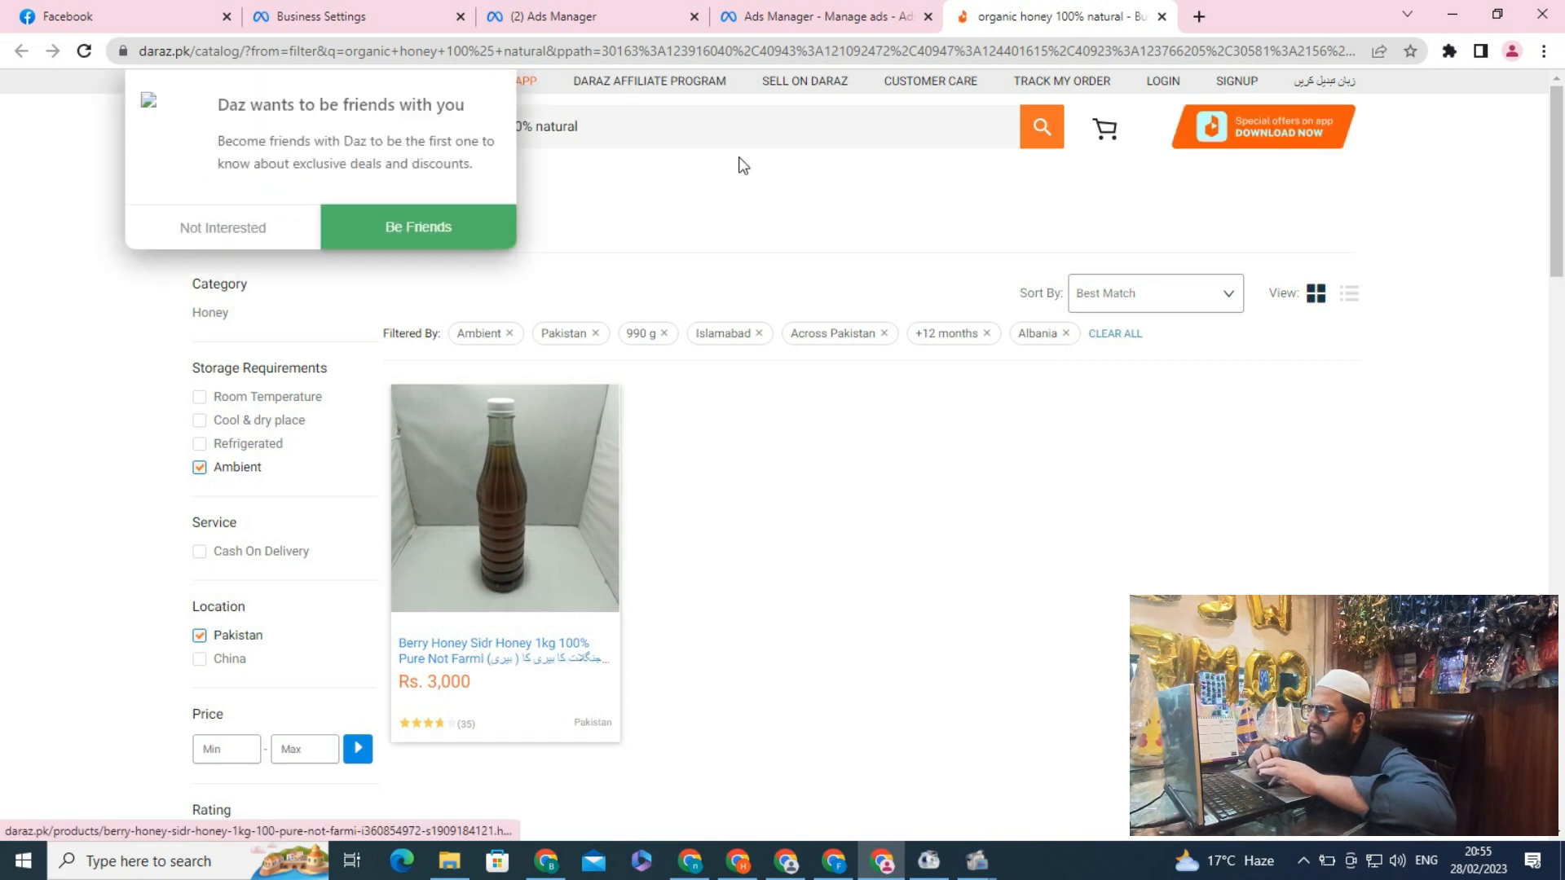
click(815, 15)
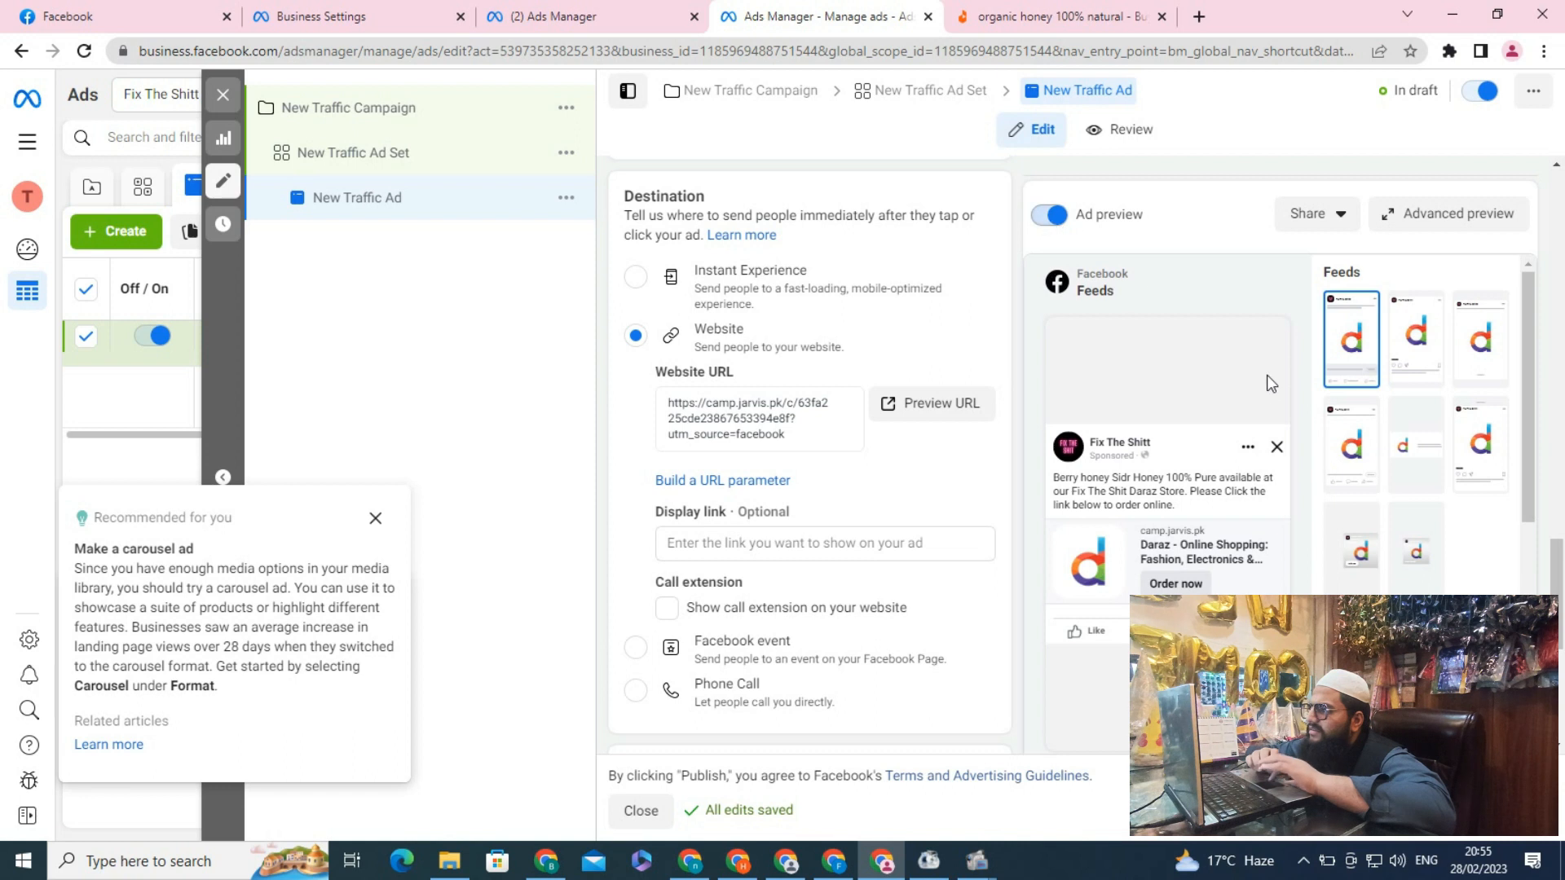
drag(1561, 581, 1551, 375)
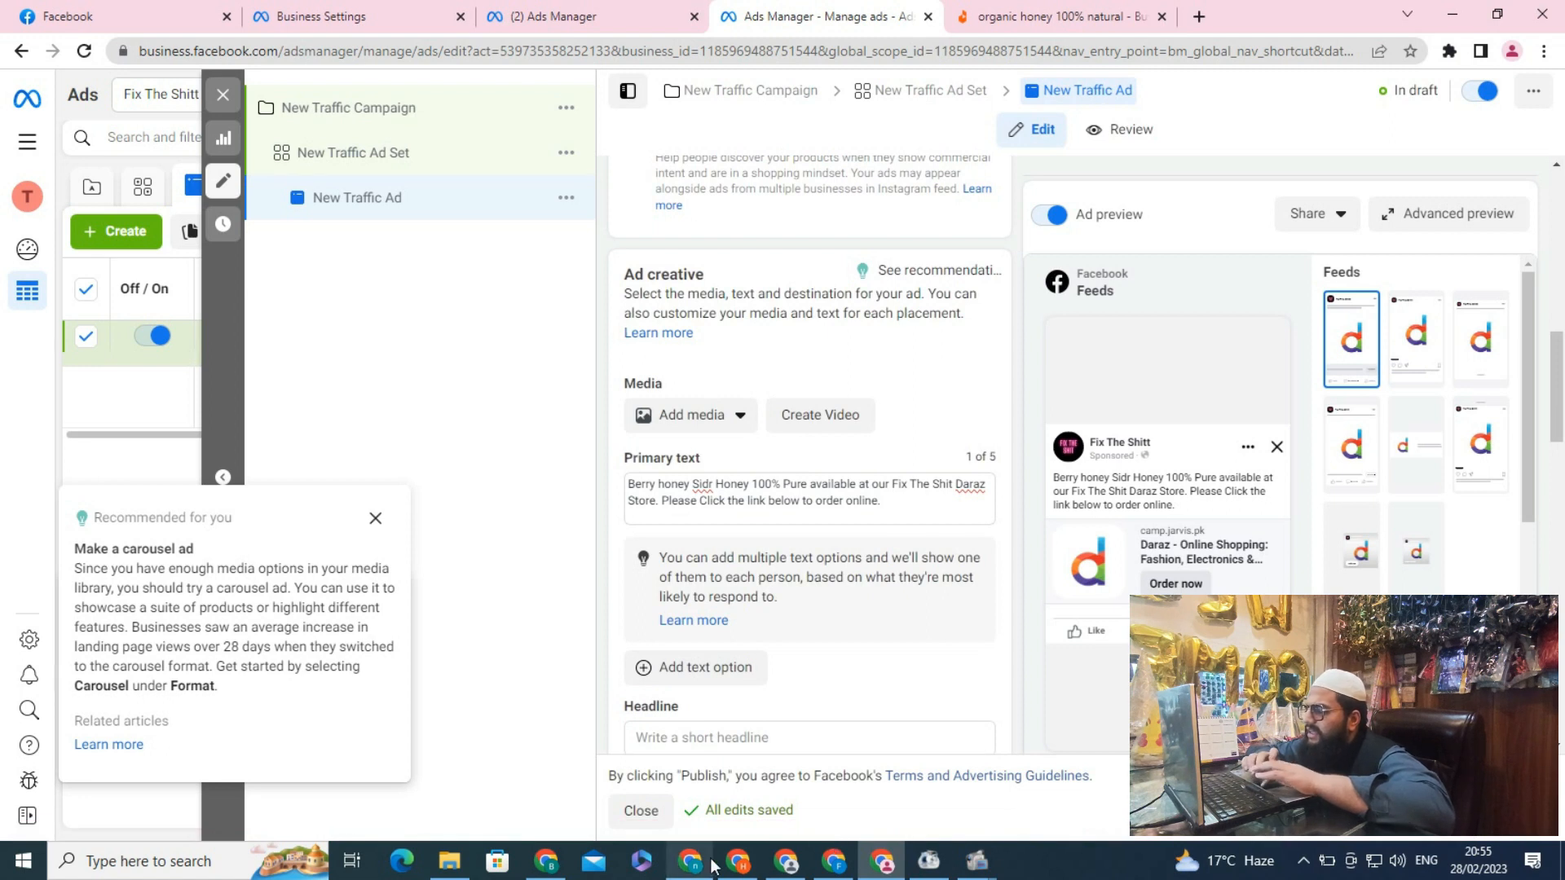
Switch to Canva and open the existing 1999 honey design
click(738, 862)
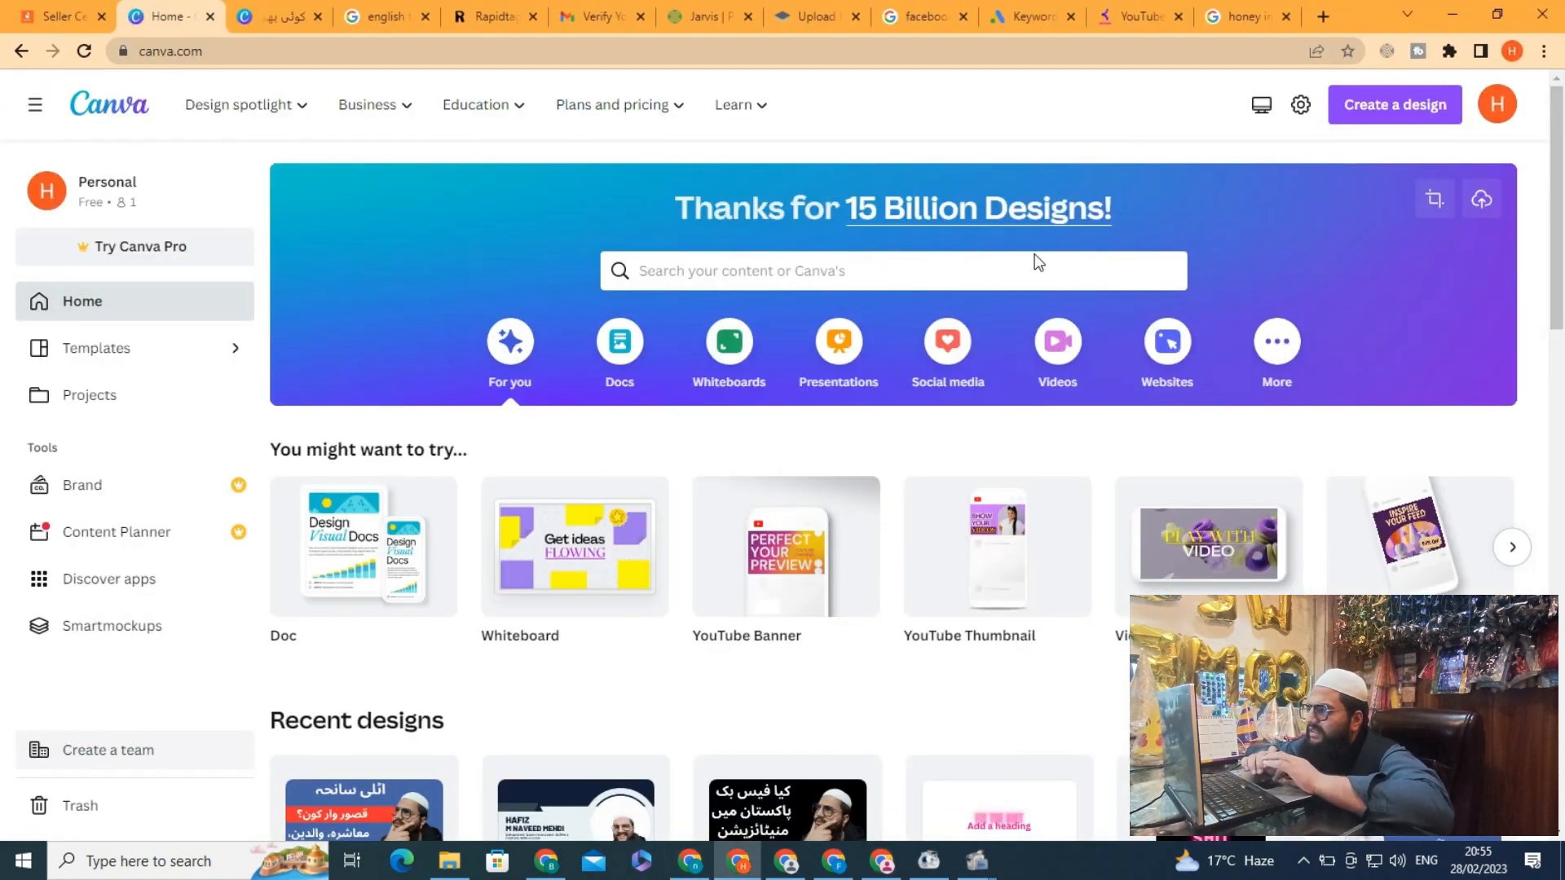
drag(1558, 111, 1559, 352)
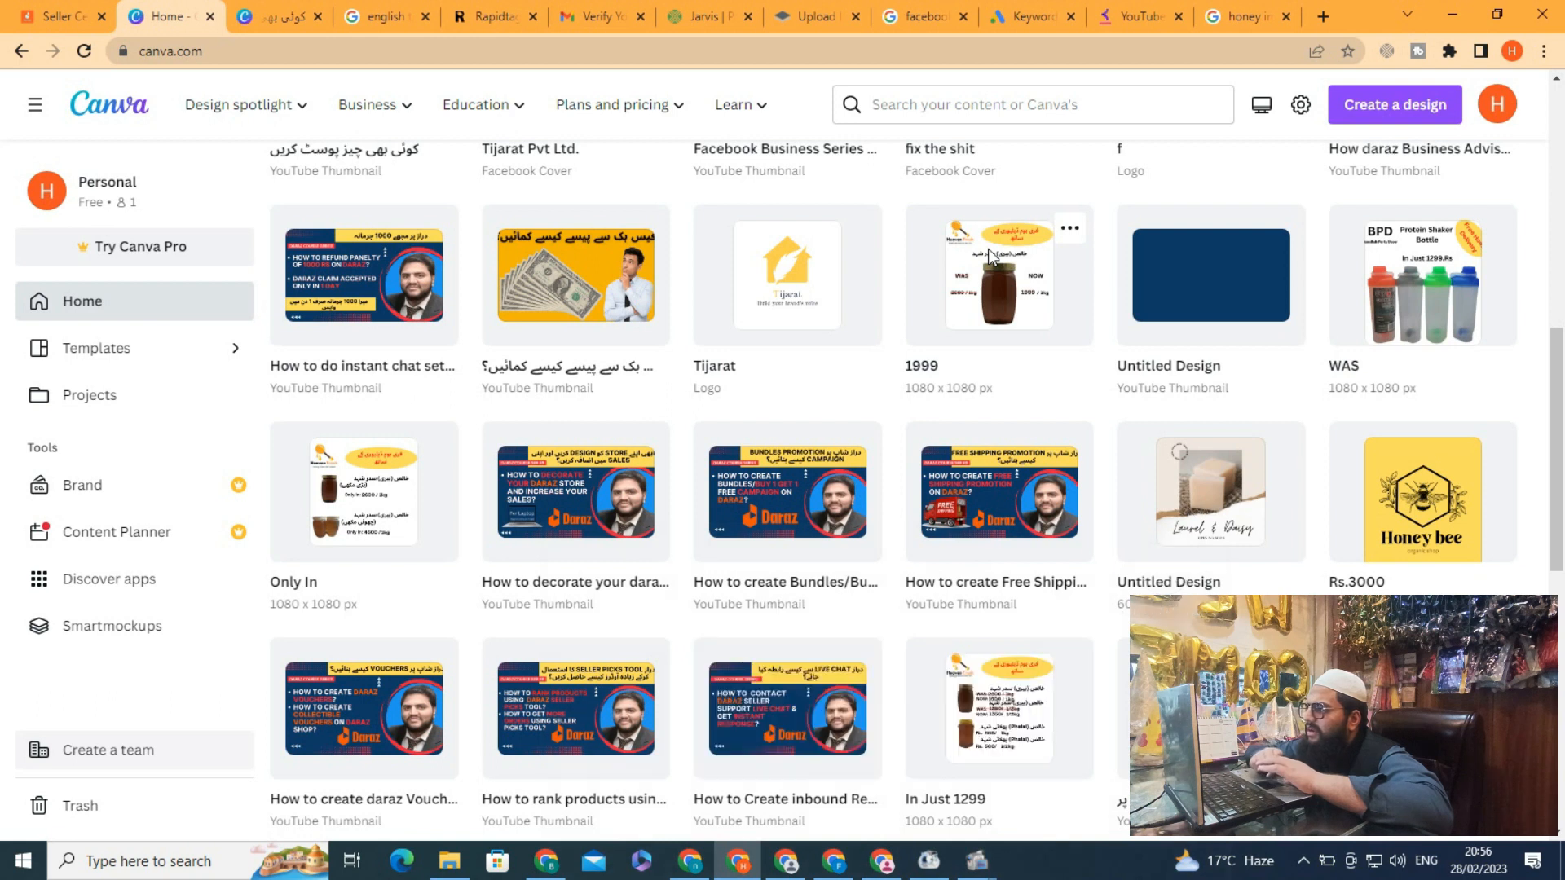
click(992, 272)
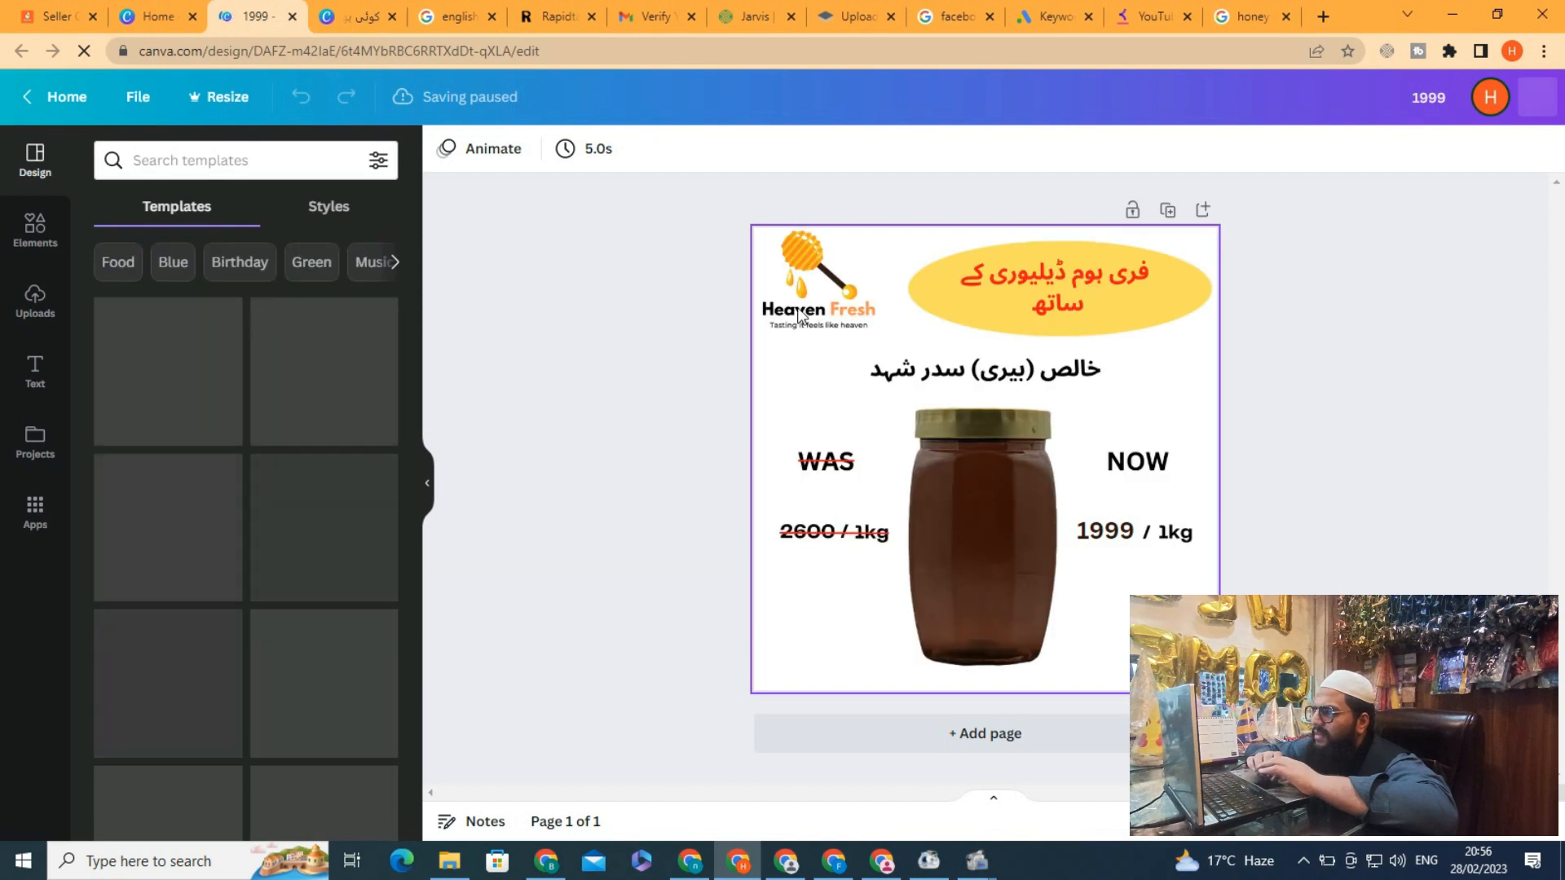
Search the templates for honey and apply the Fresh and Pure Sweet Honey template to the design
drag(412, 262, 408, 212)
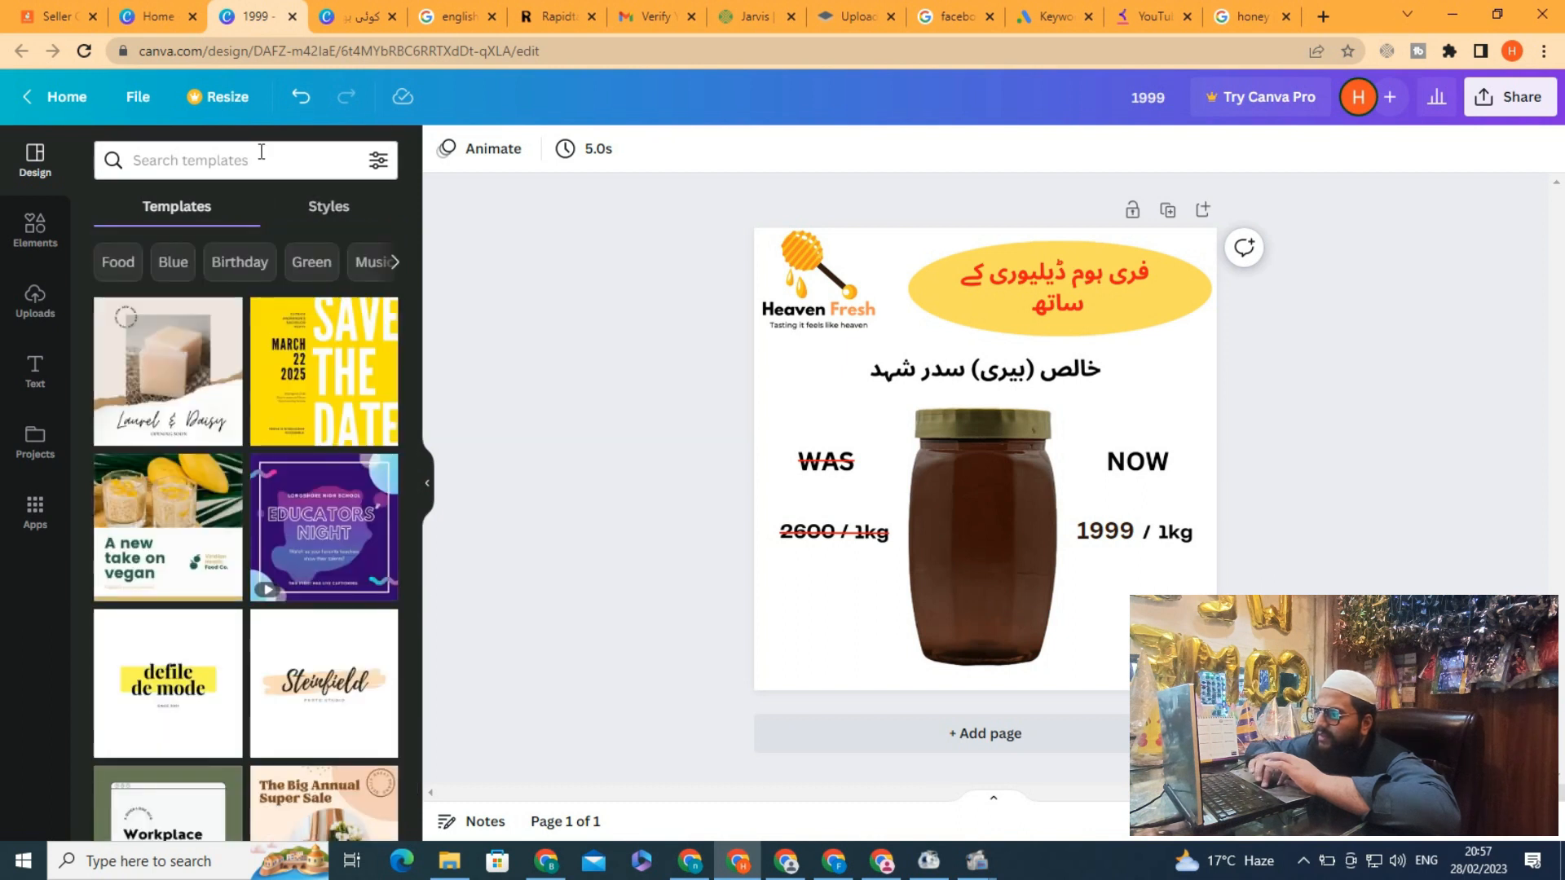
click(262, 154)
text(honey)
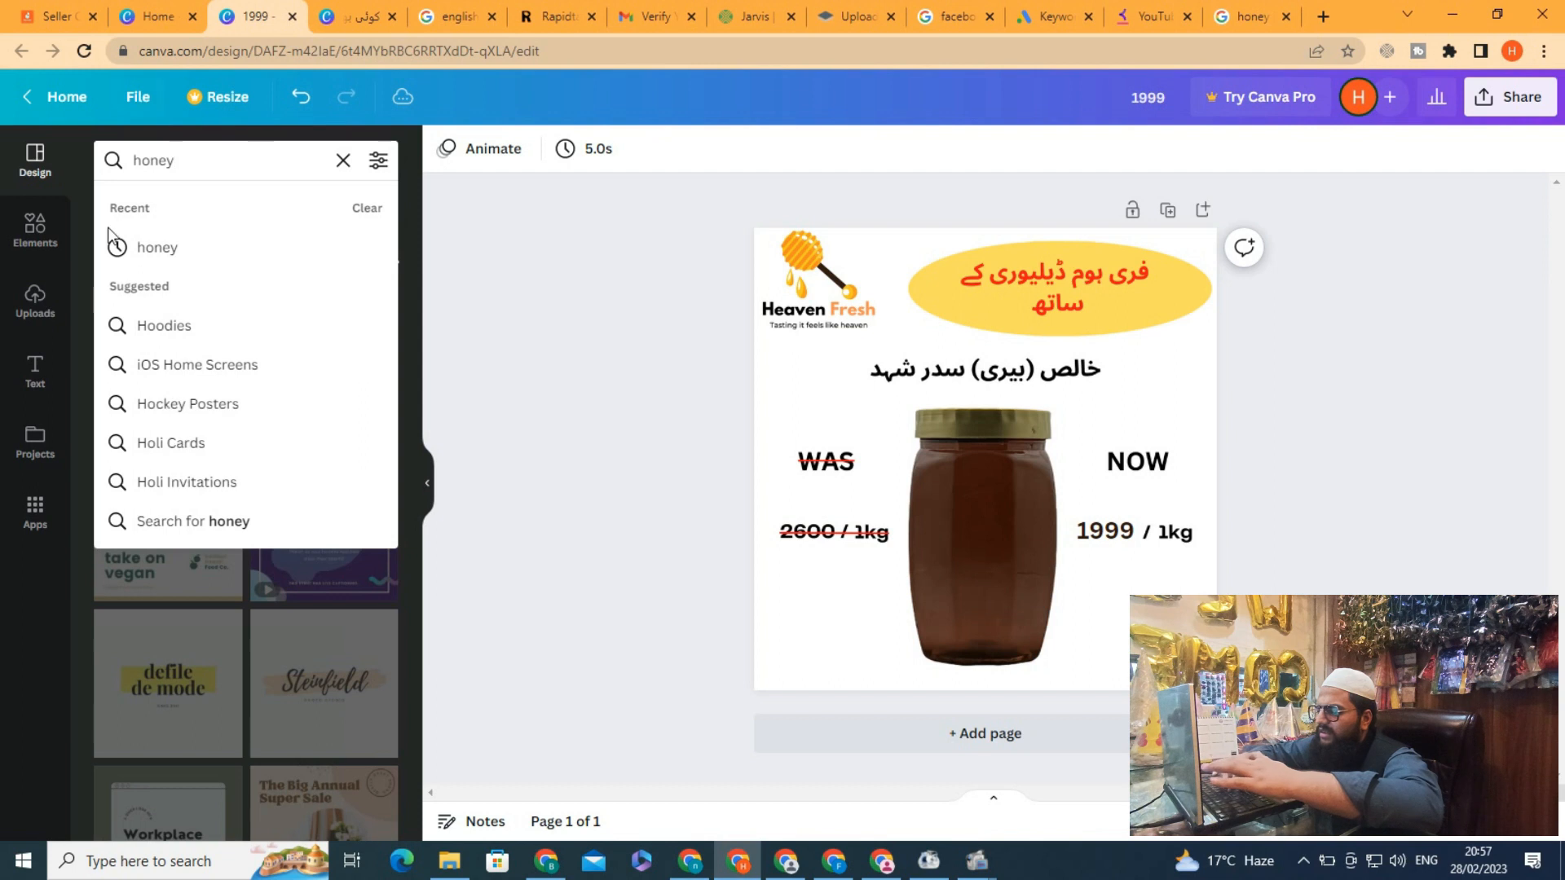
click(155, 245)
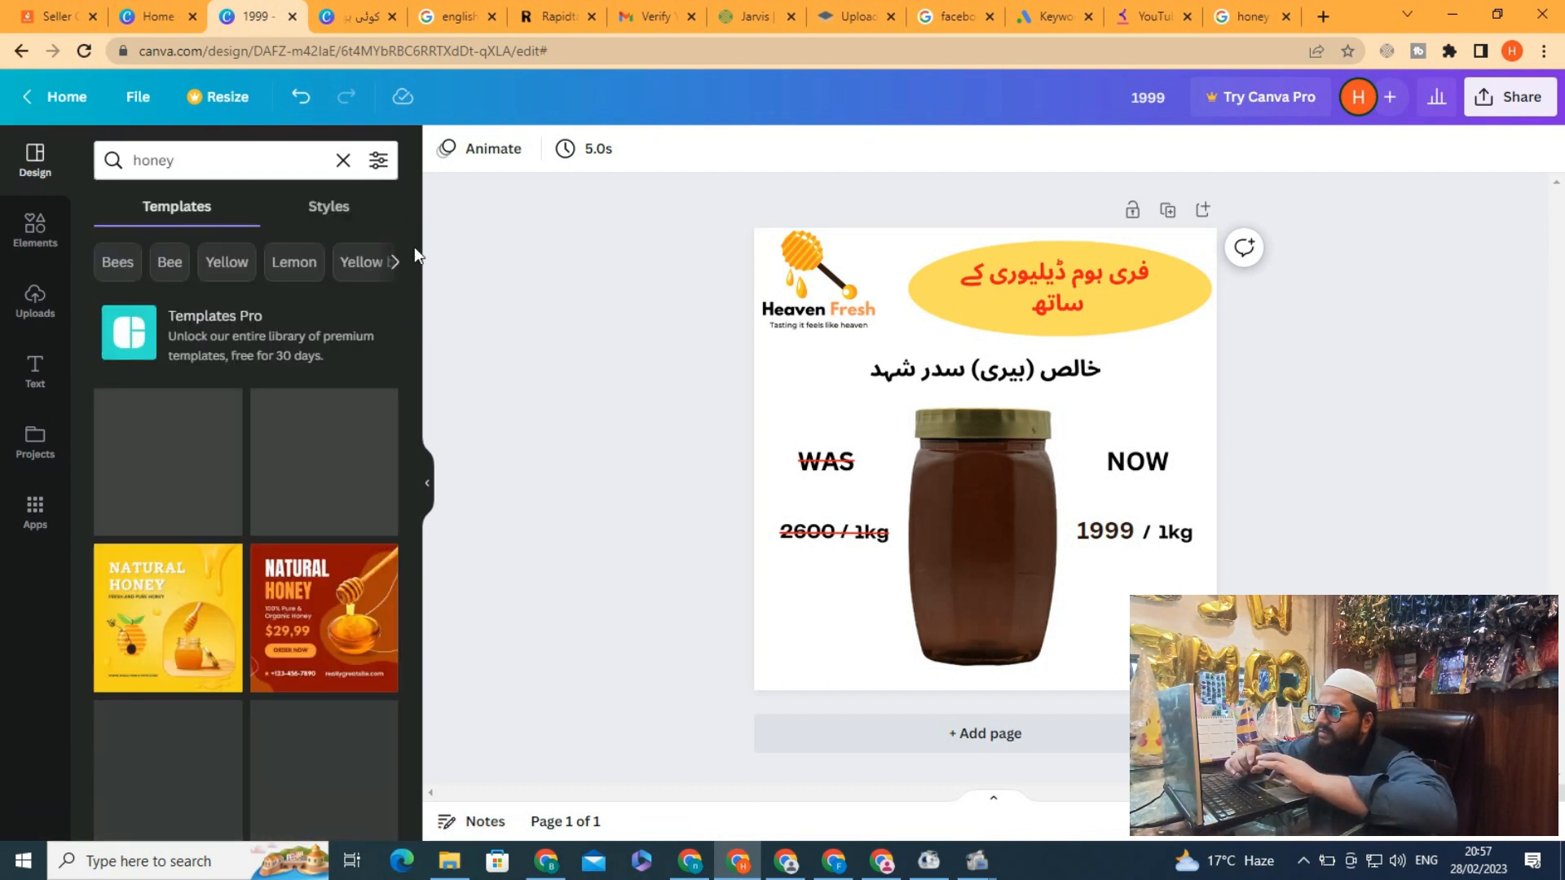
drag(415, 253, 414, 263)
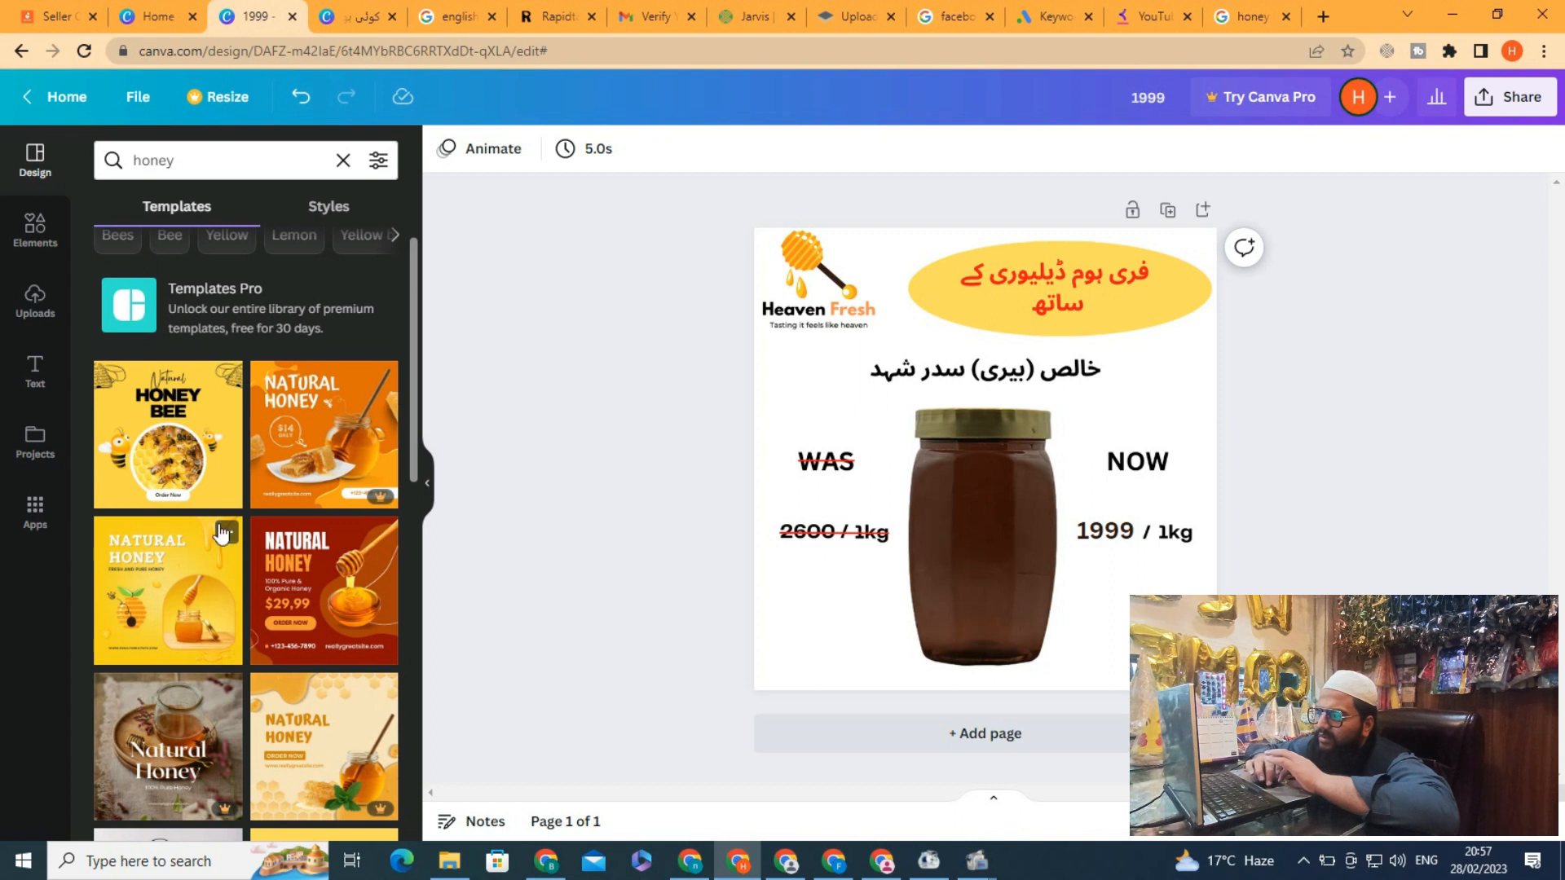
drag(411, 321, 428, 619)
click(326, 485)
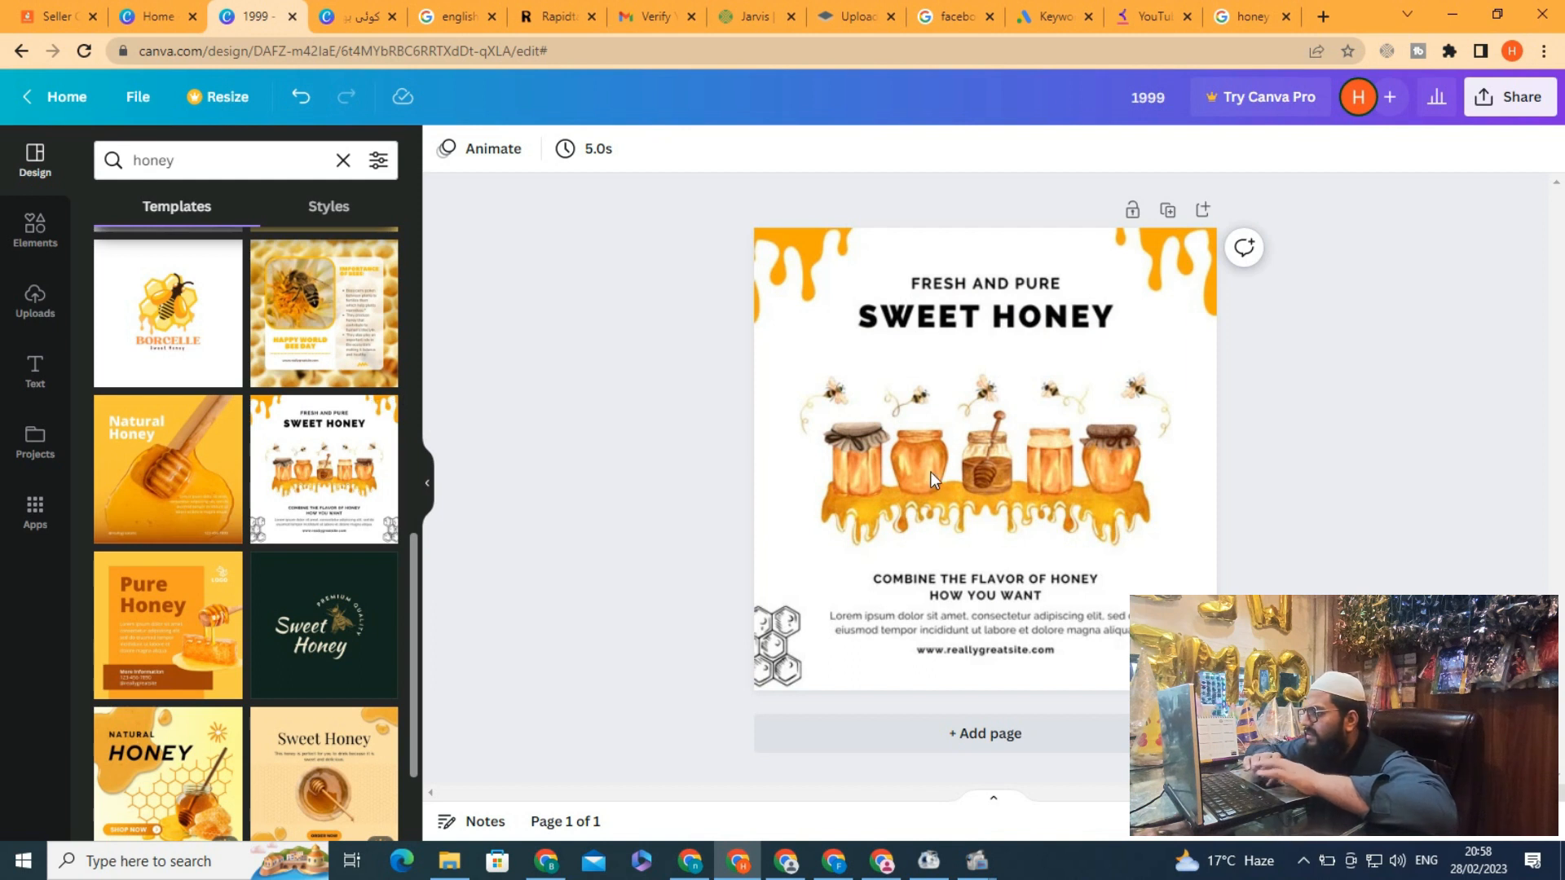
Replace the FRESH AND PURE heading text with FIX THE SHITT
click(968, 290)
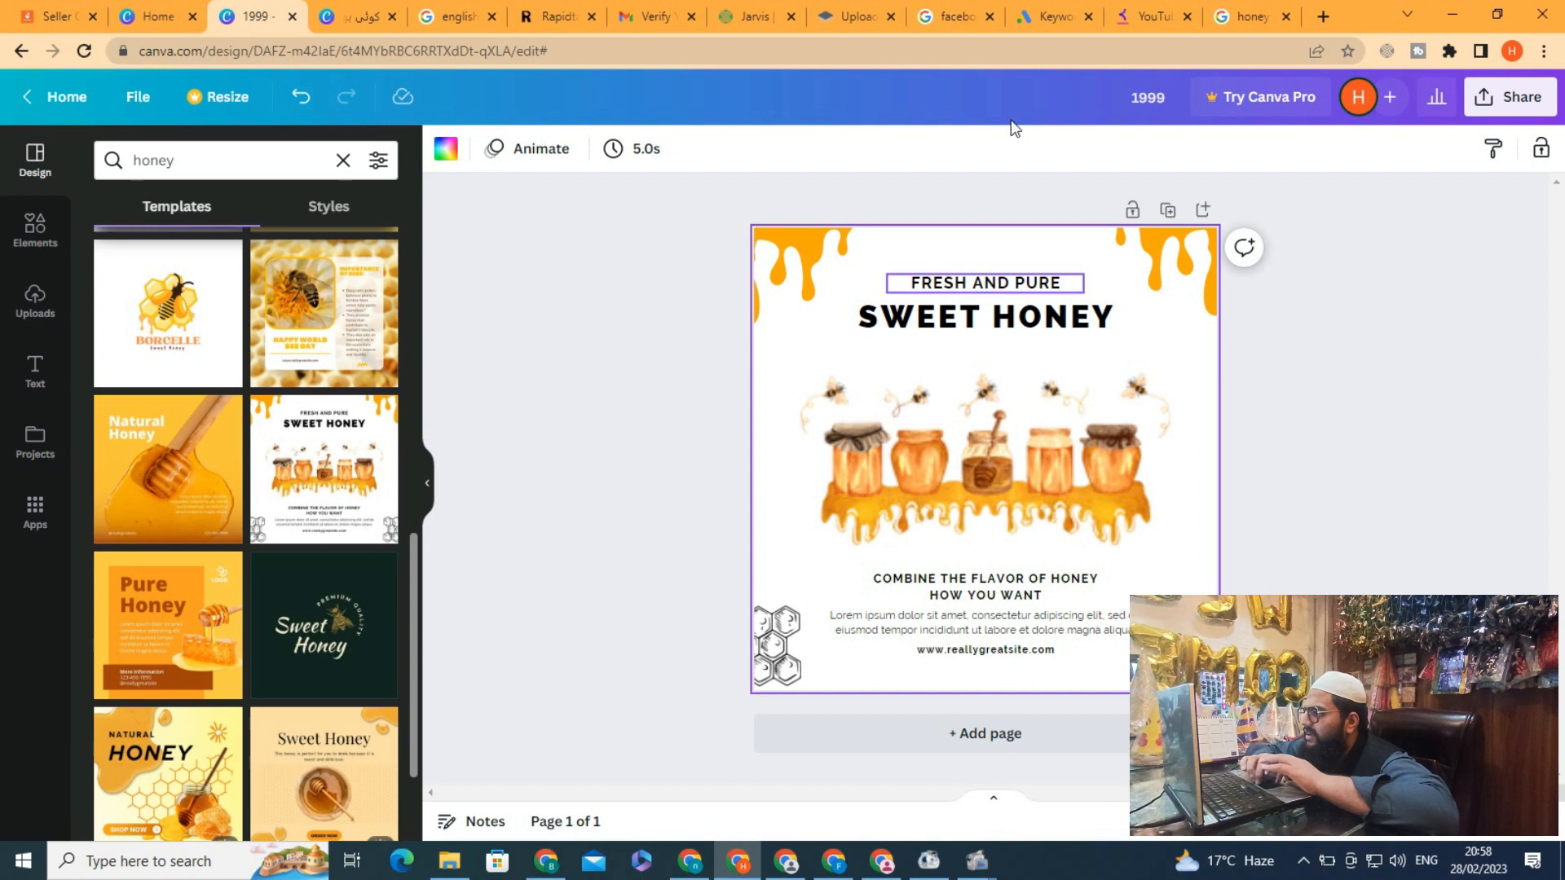
click(991, 287)
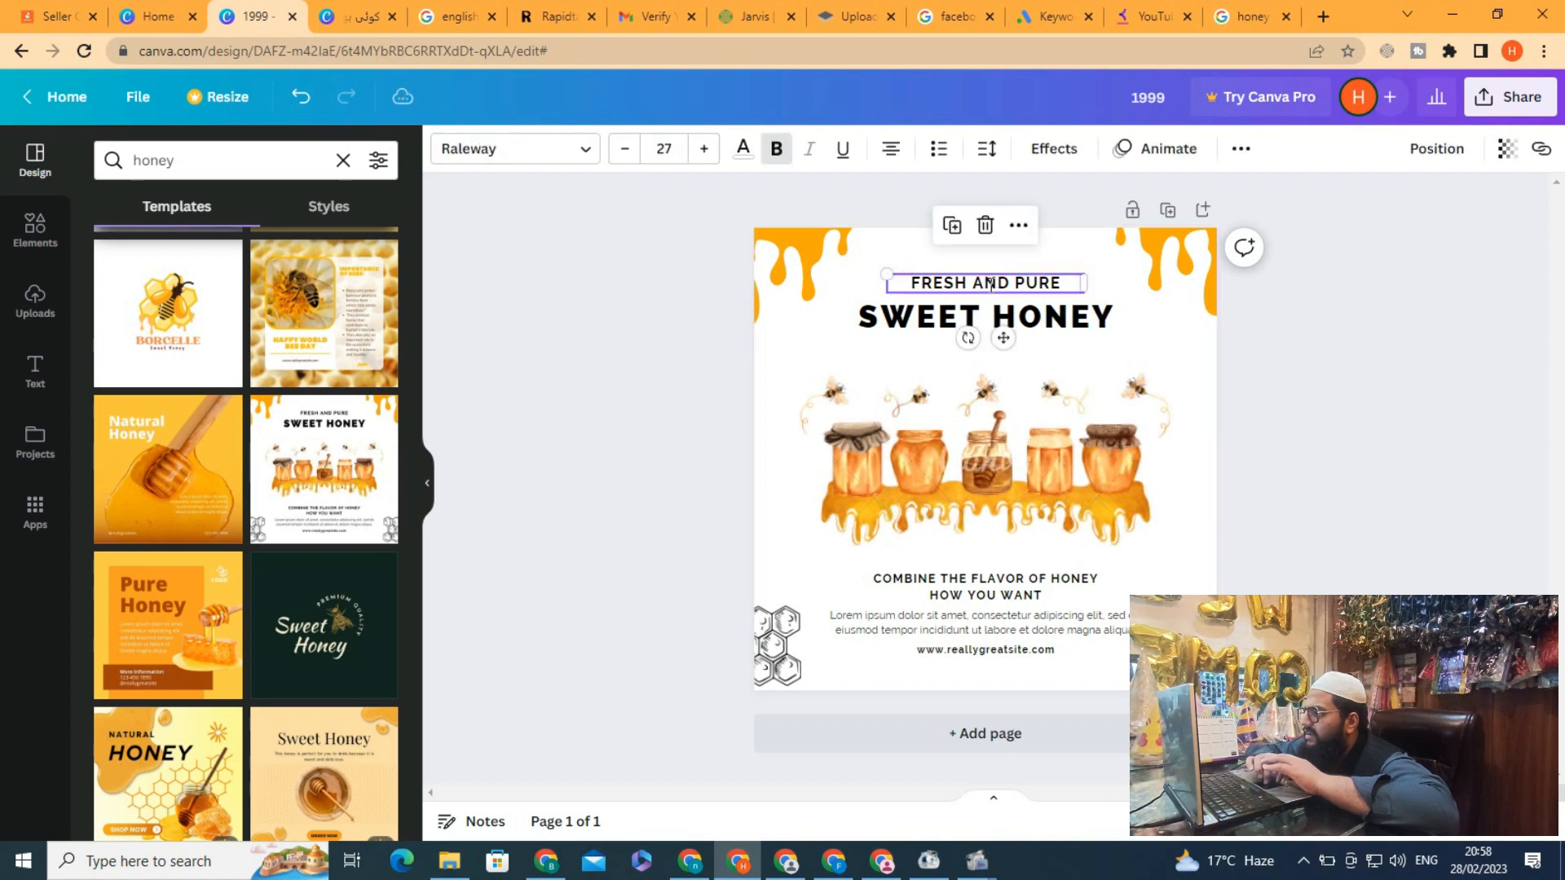
click(991, 286)
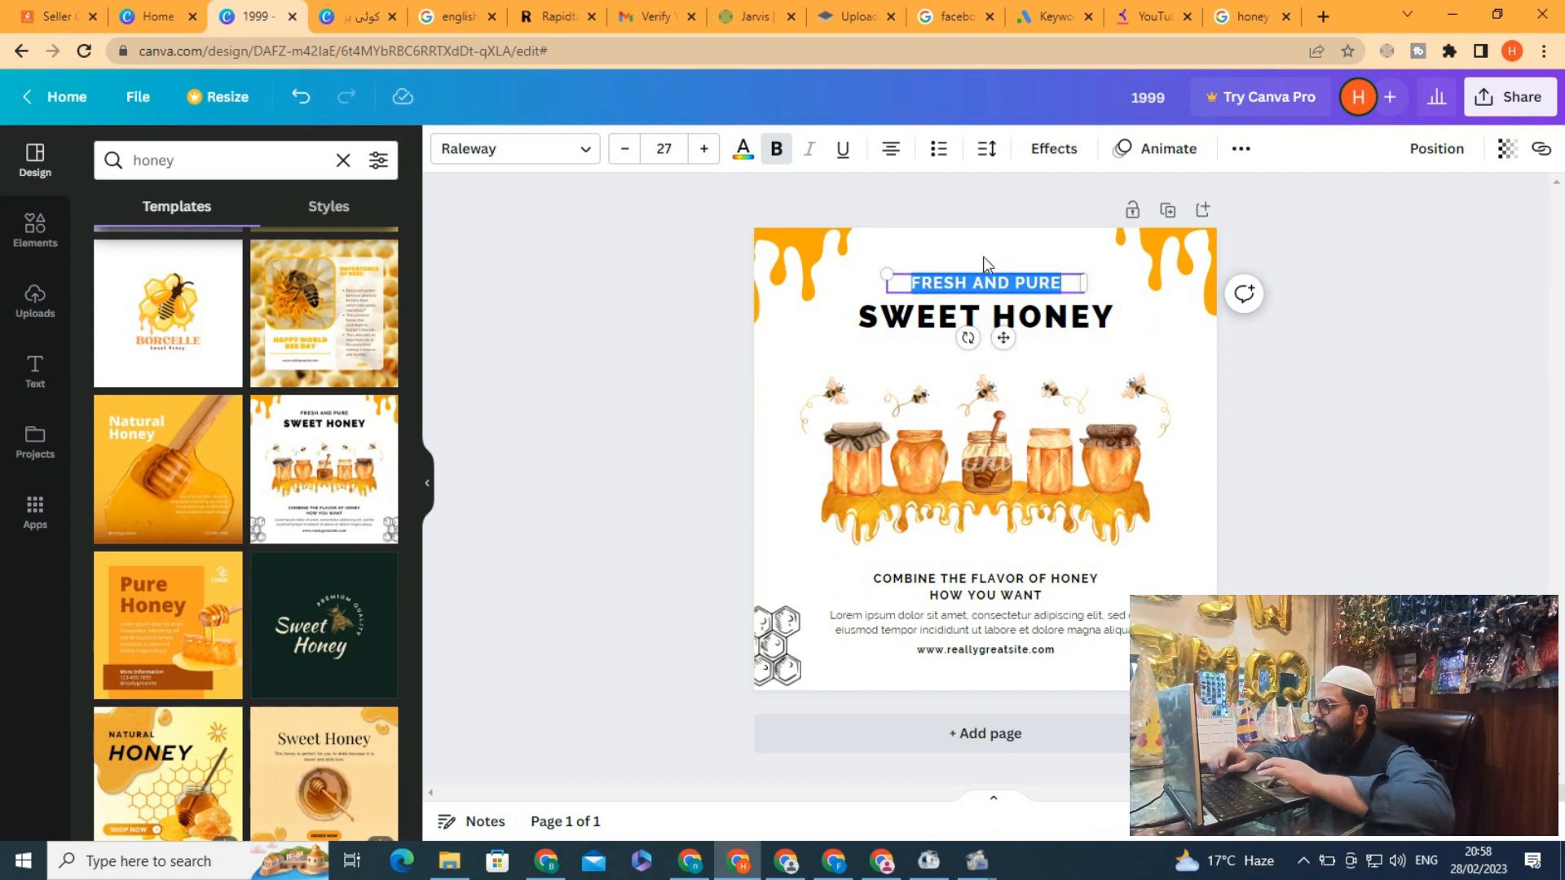
triple_click(994, 280)
text(FIX)
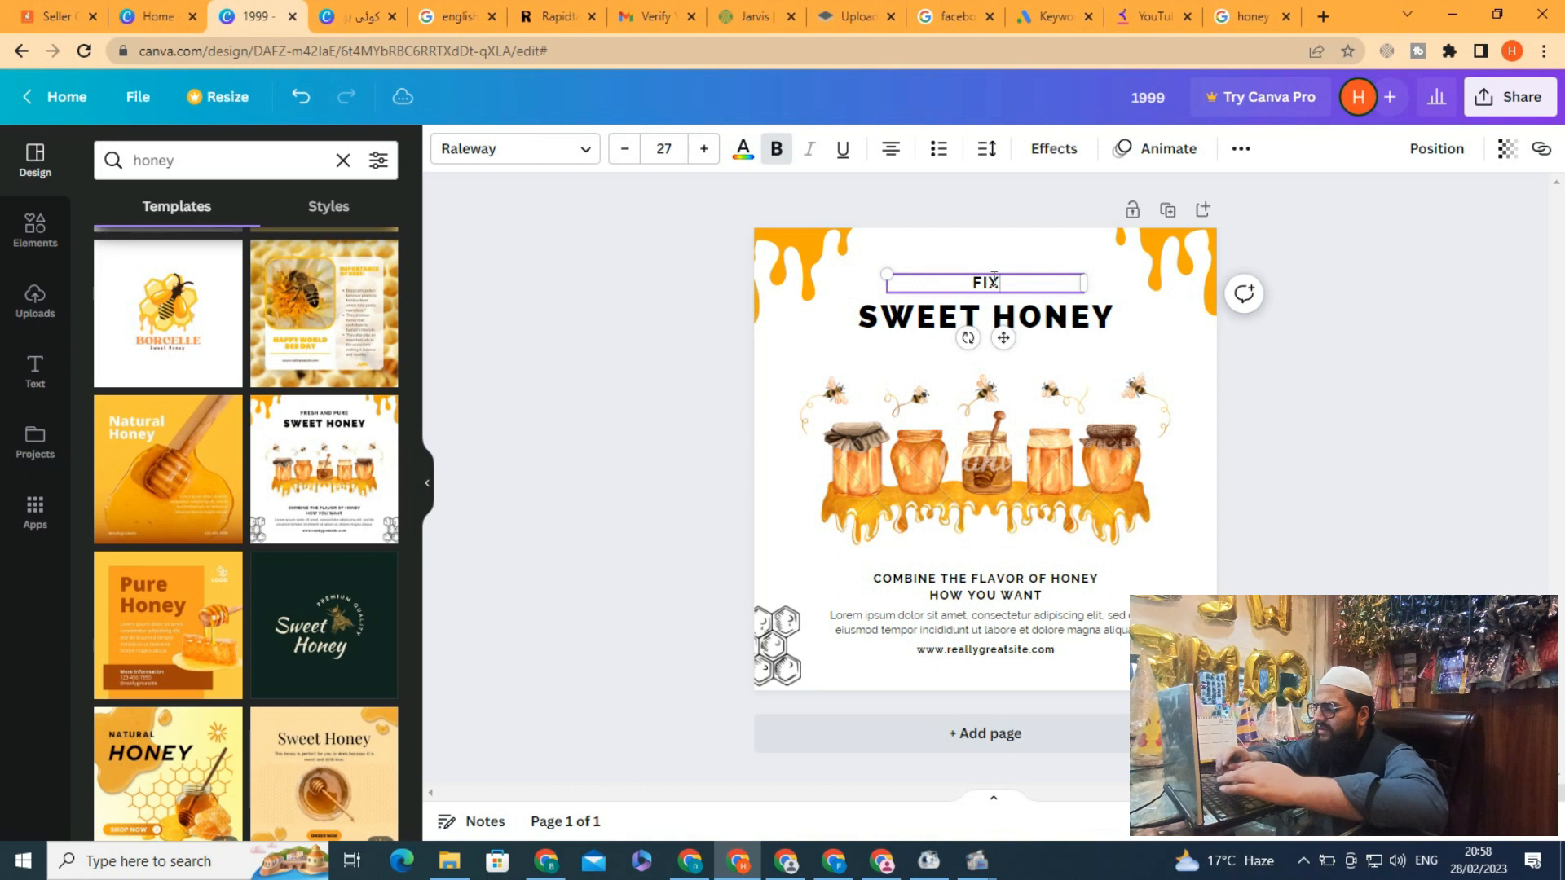
text( THE )
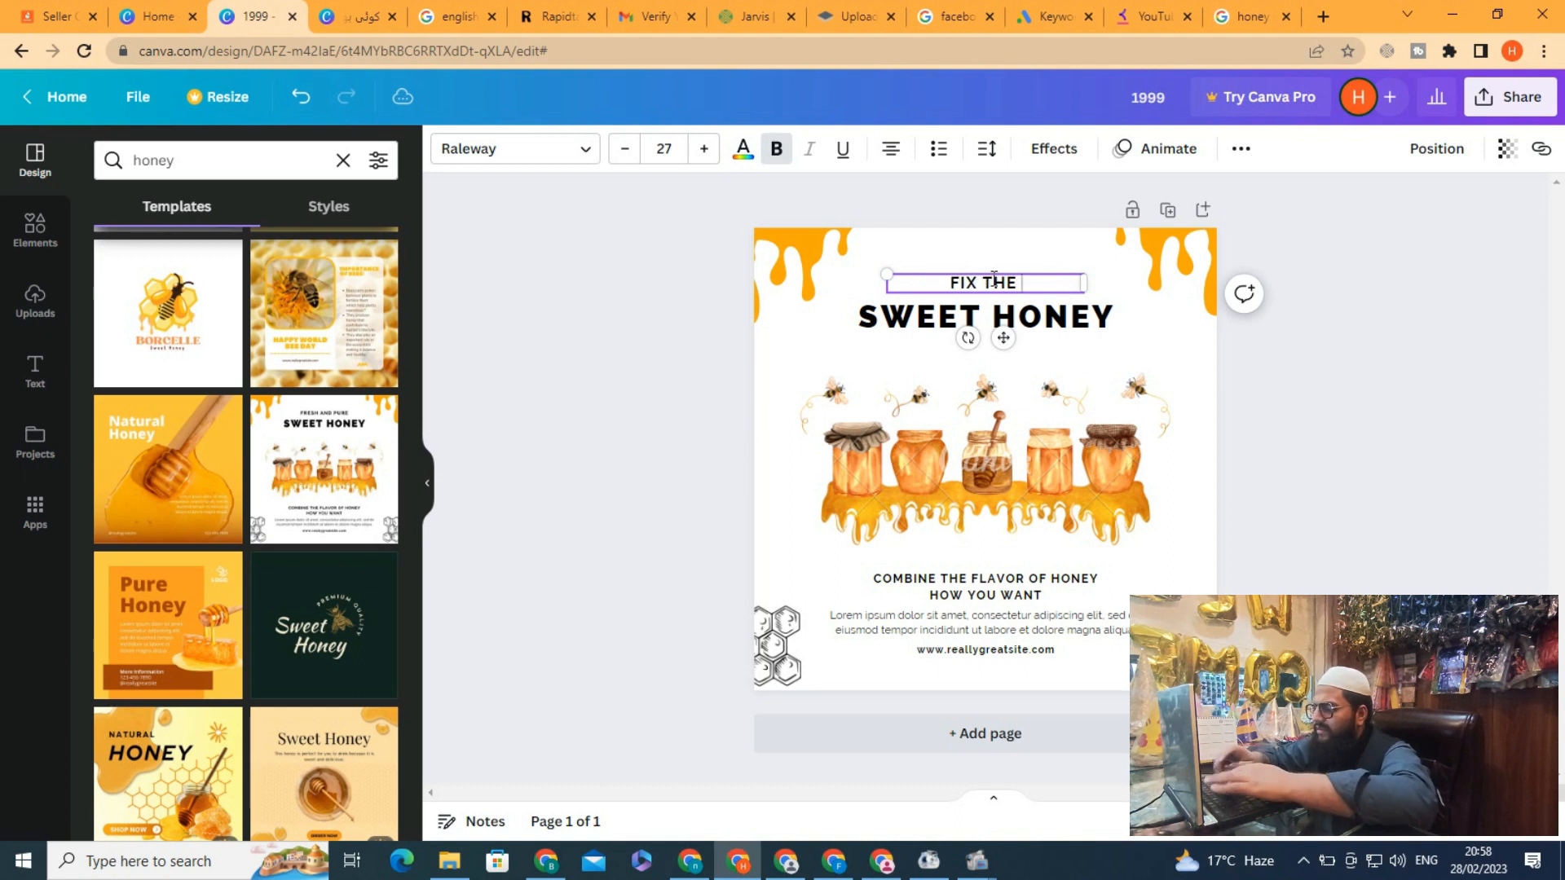
text(SHITT)
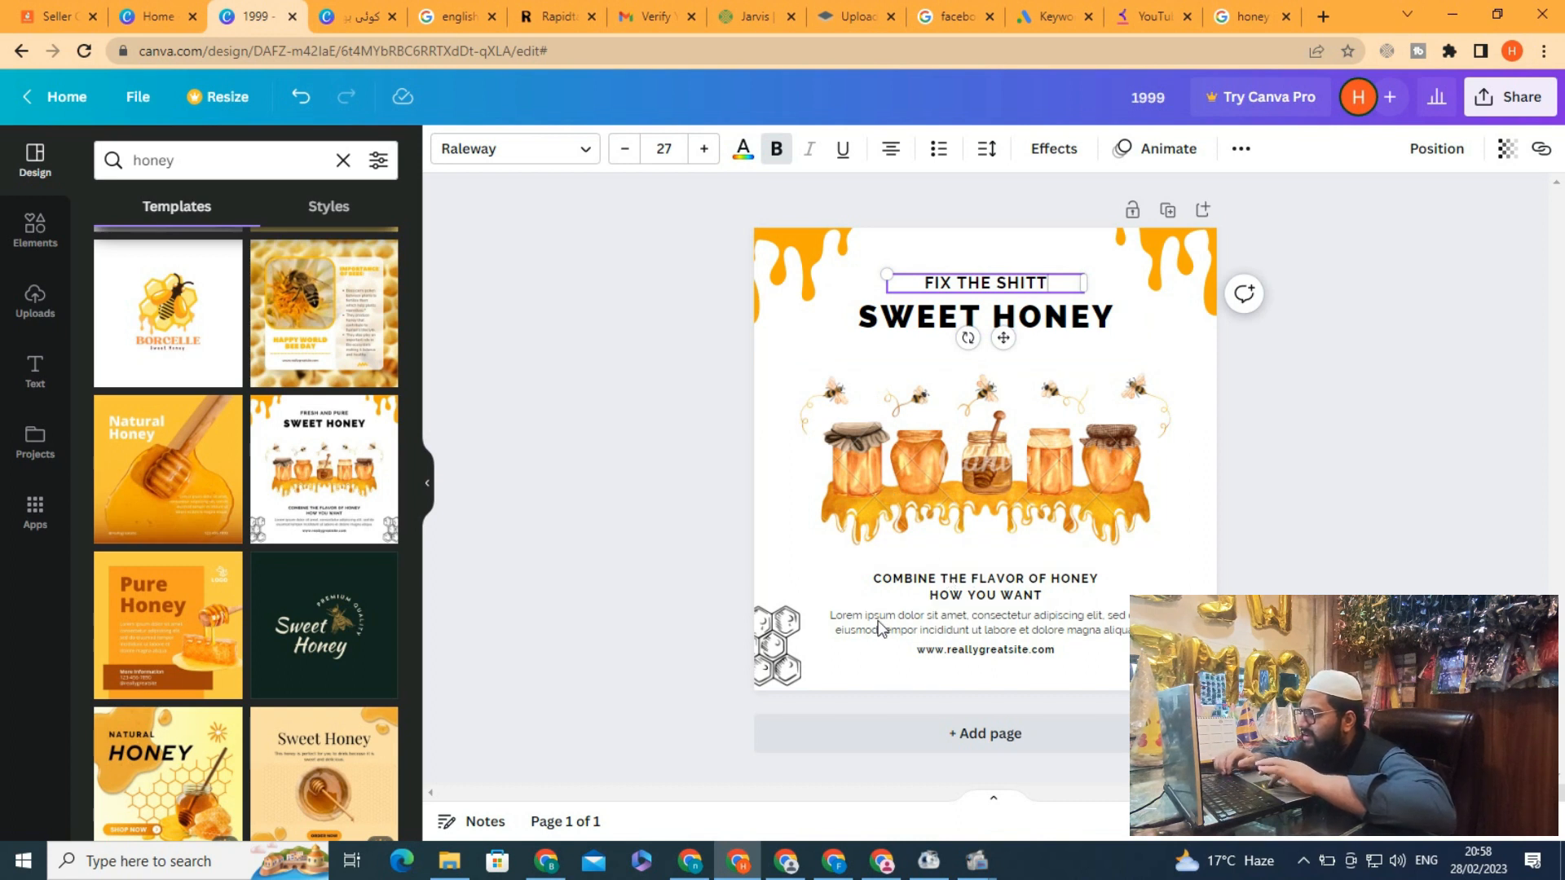
Paste the campaign link into the website line at the bottom of the design, then delete that text line
double_click(976, 626)
click(972, 652)
click(972, 652)
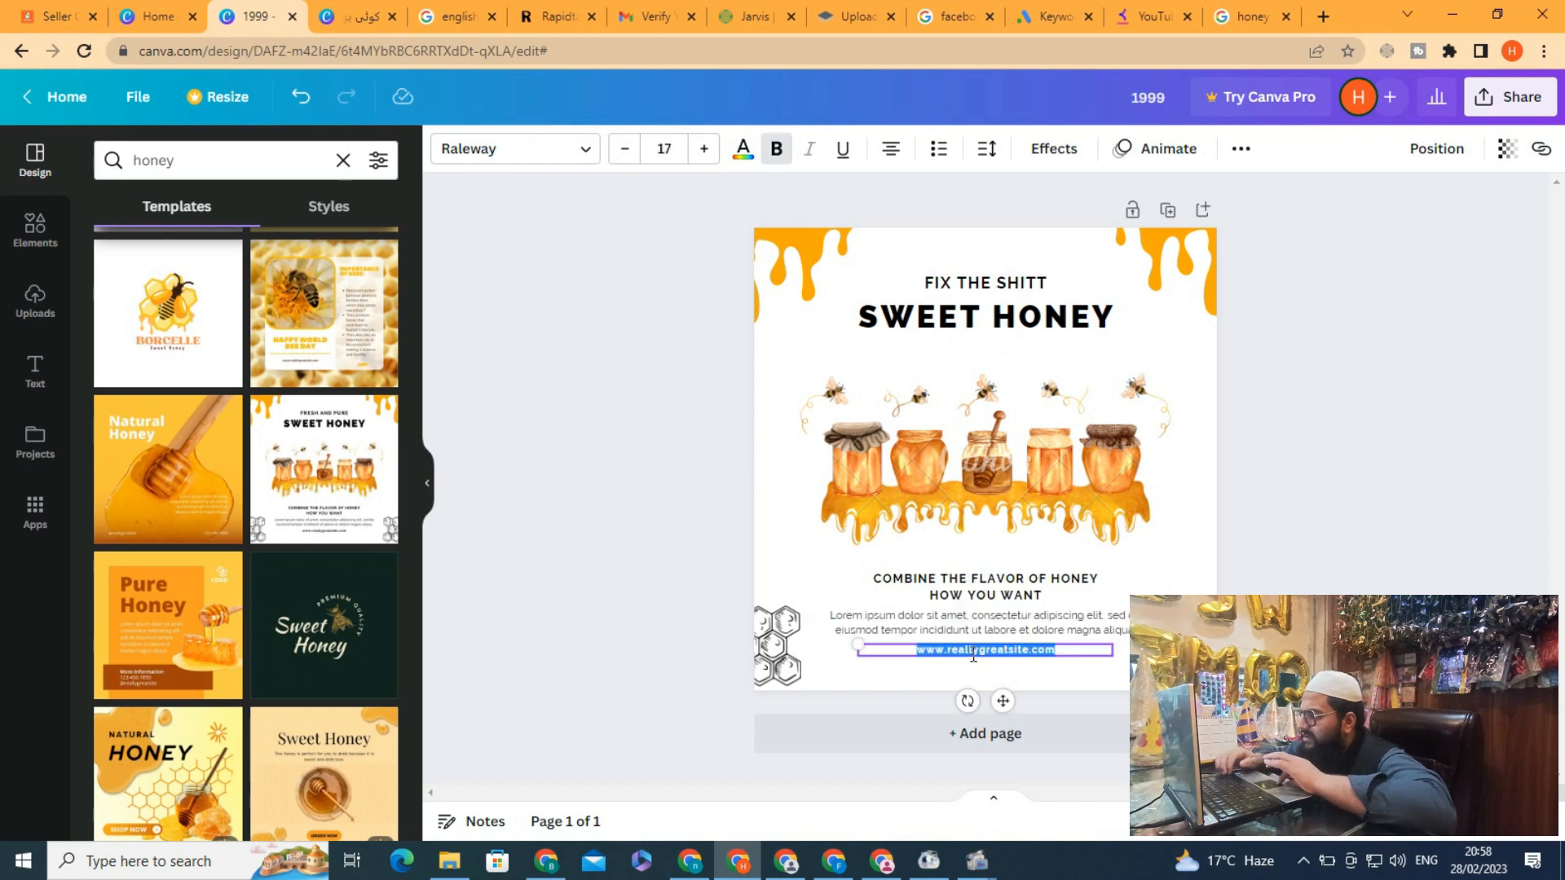
key(ctrl+v)
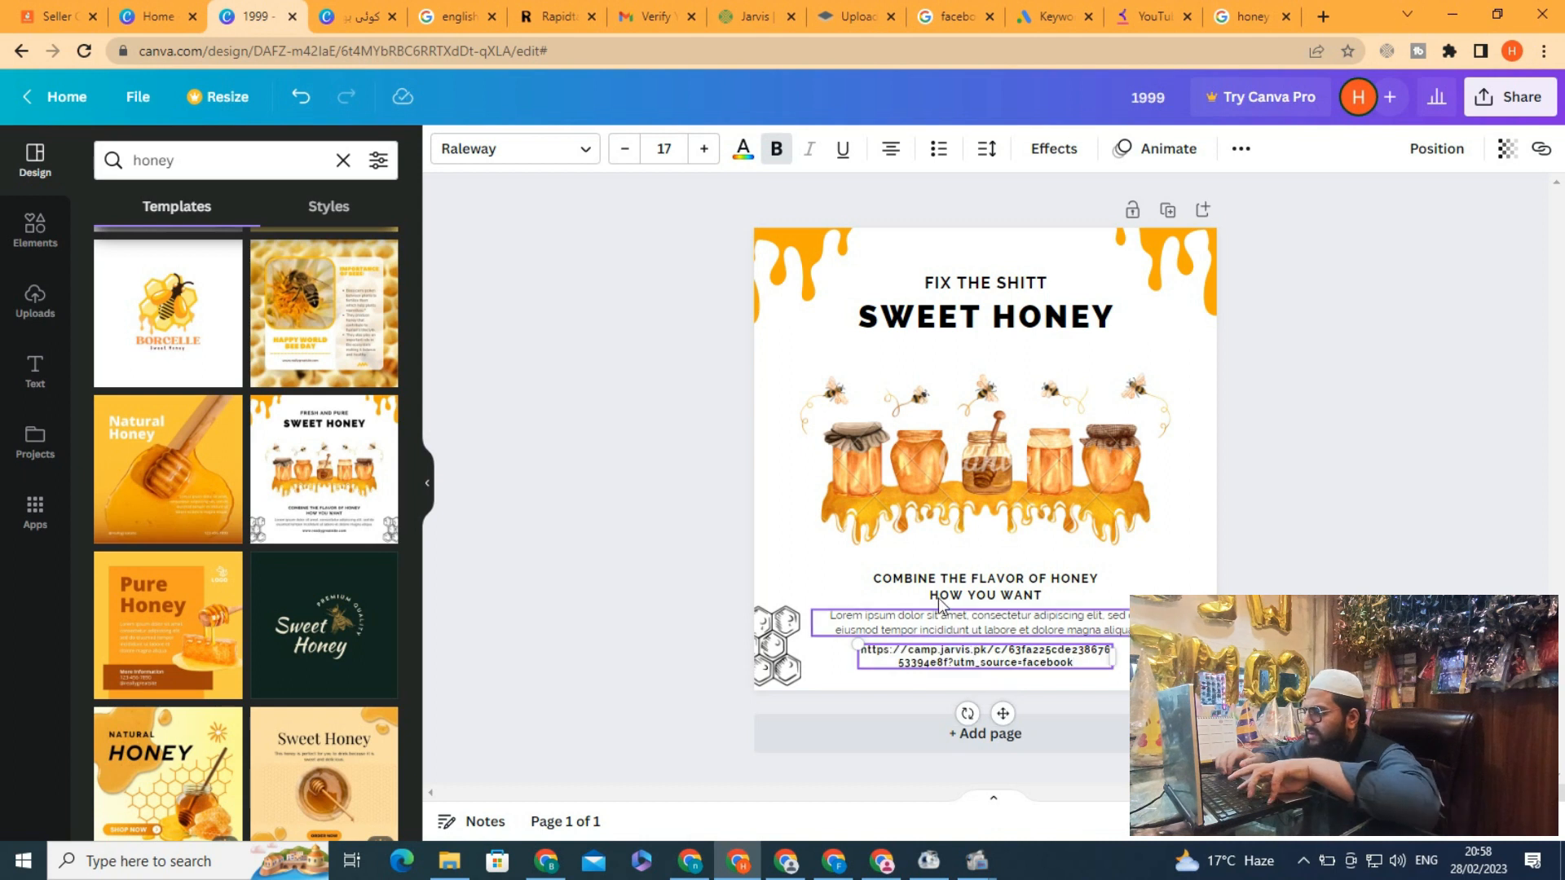
click(674, 527)
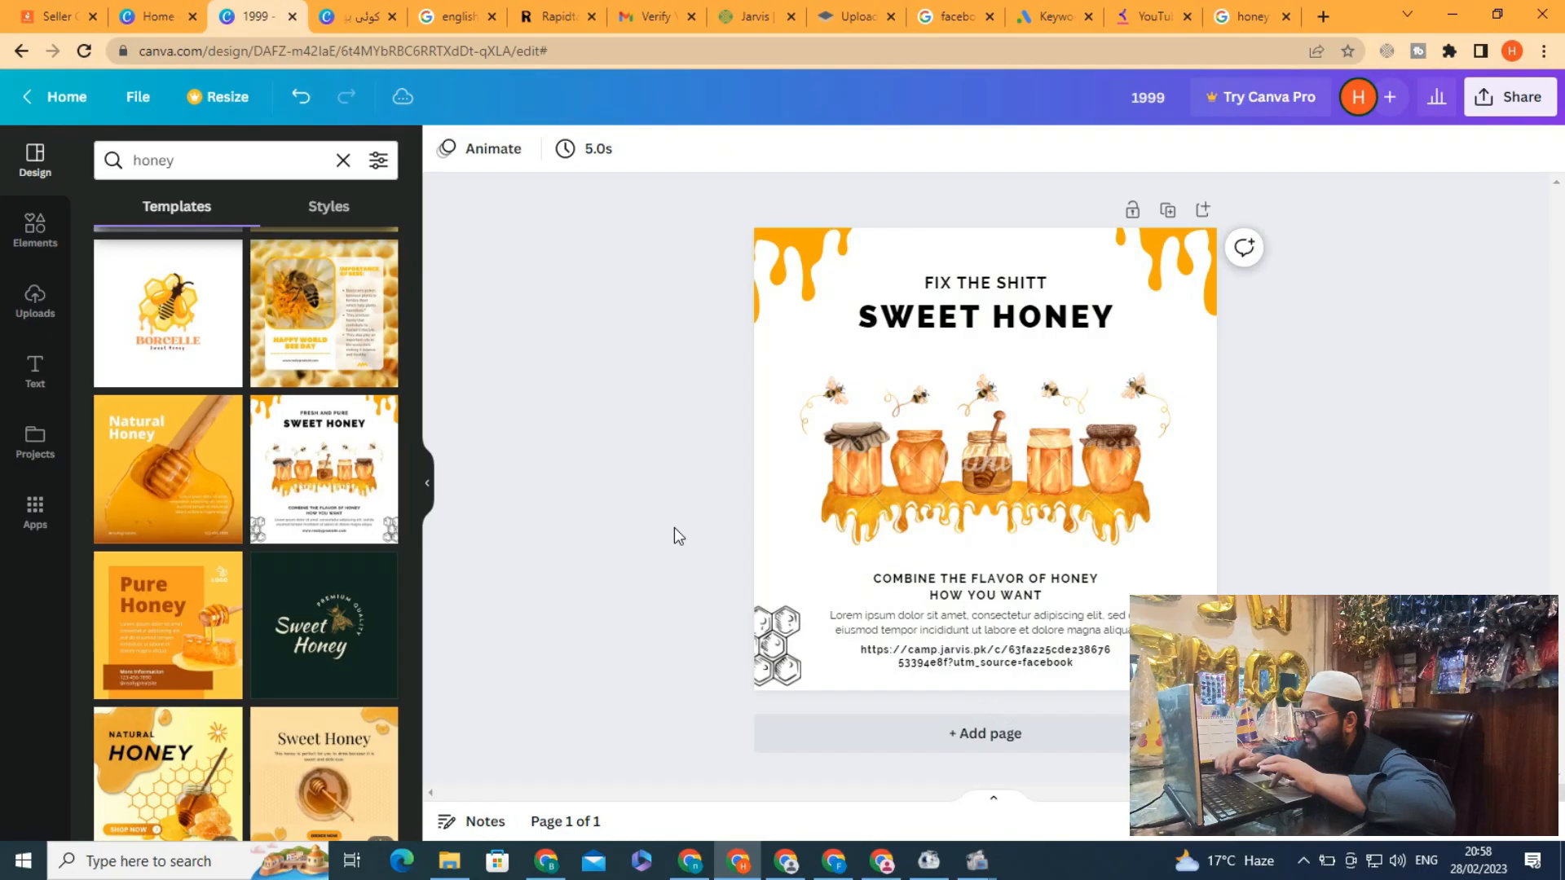
click(967, 654)
key(Delete)
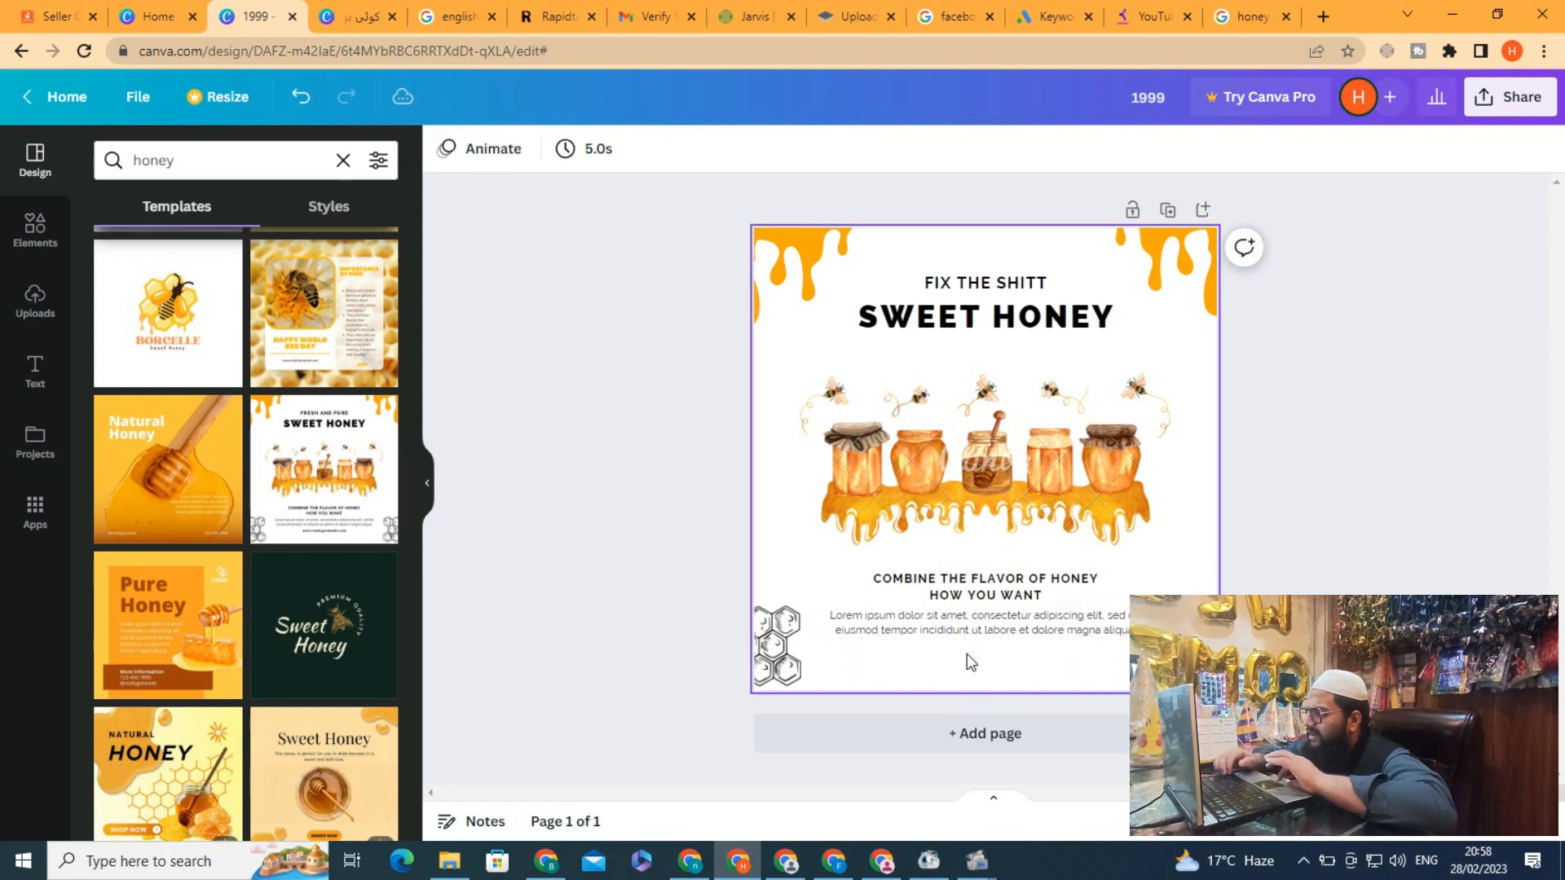
Open a new browser tab and search Google for Sidr honey description details
double_click(959, 628)
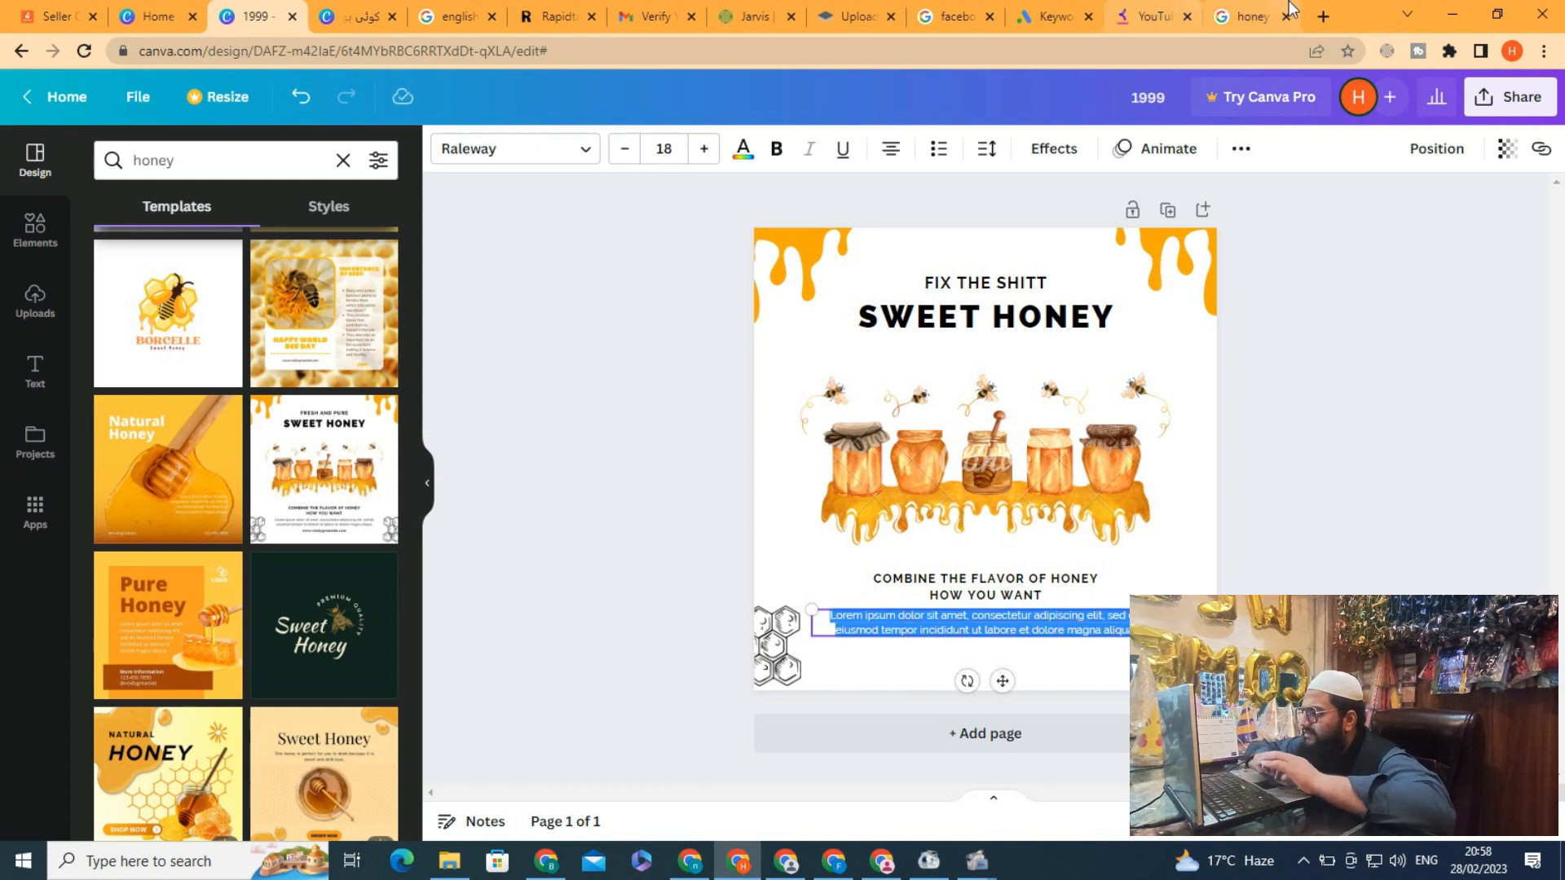
click(1255, 18)
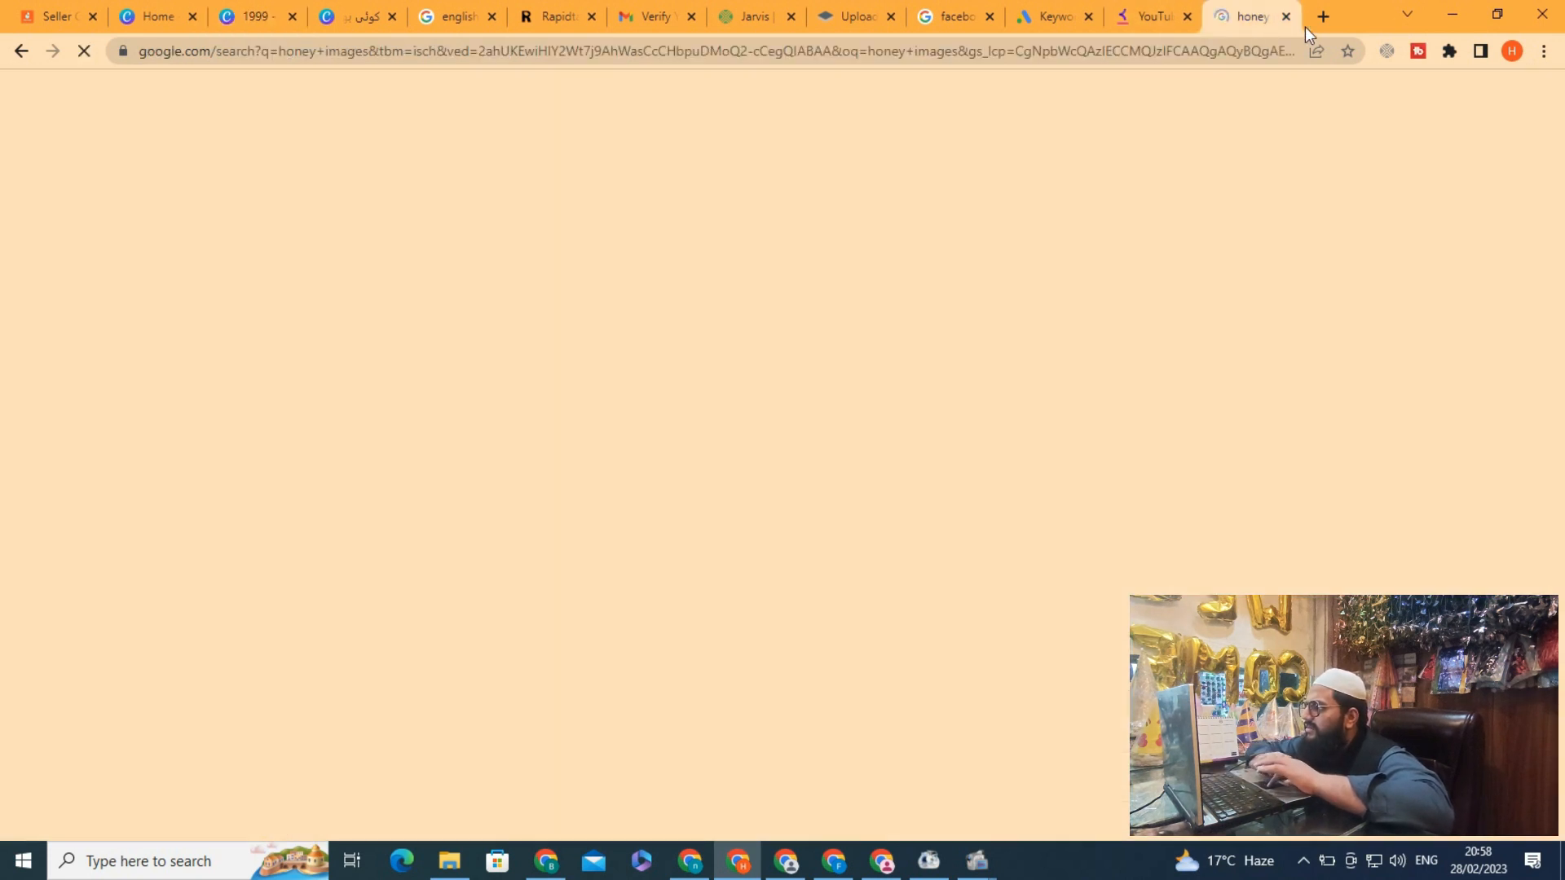
click(1323, 16)
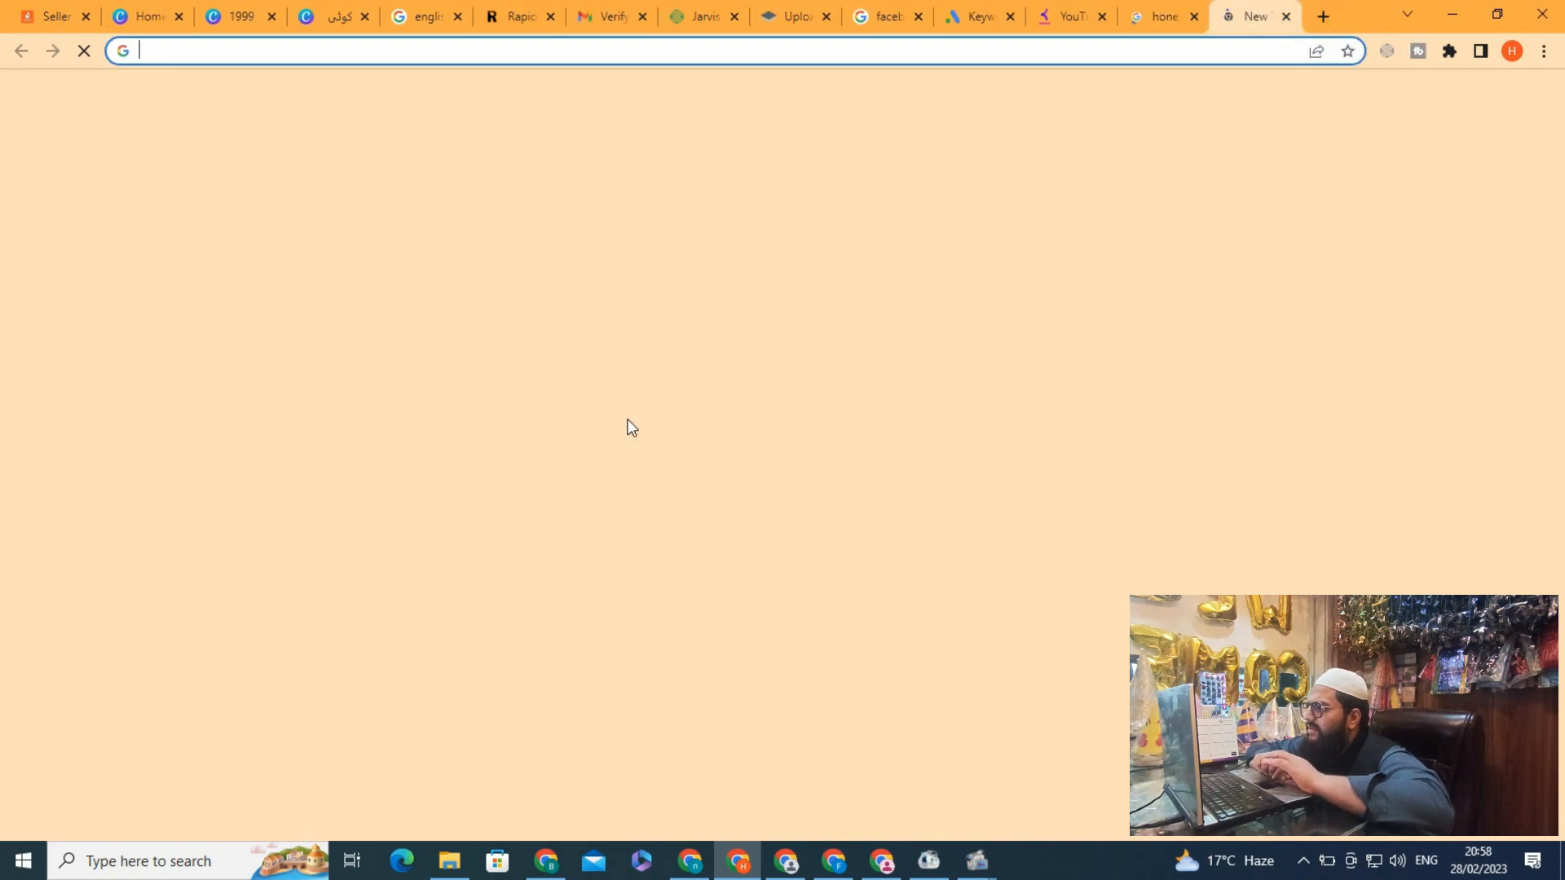
click(699, 385)
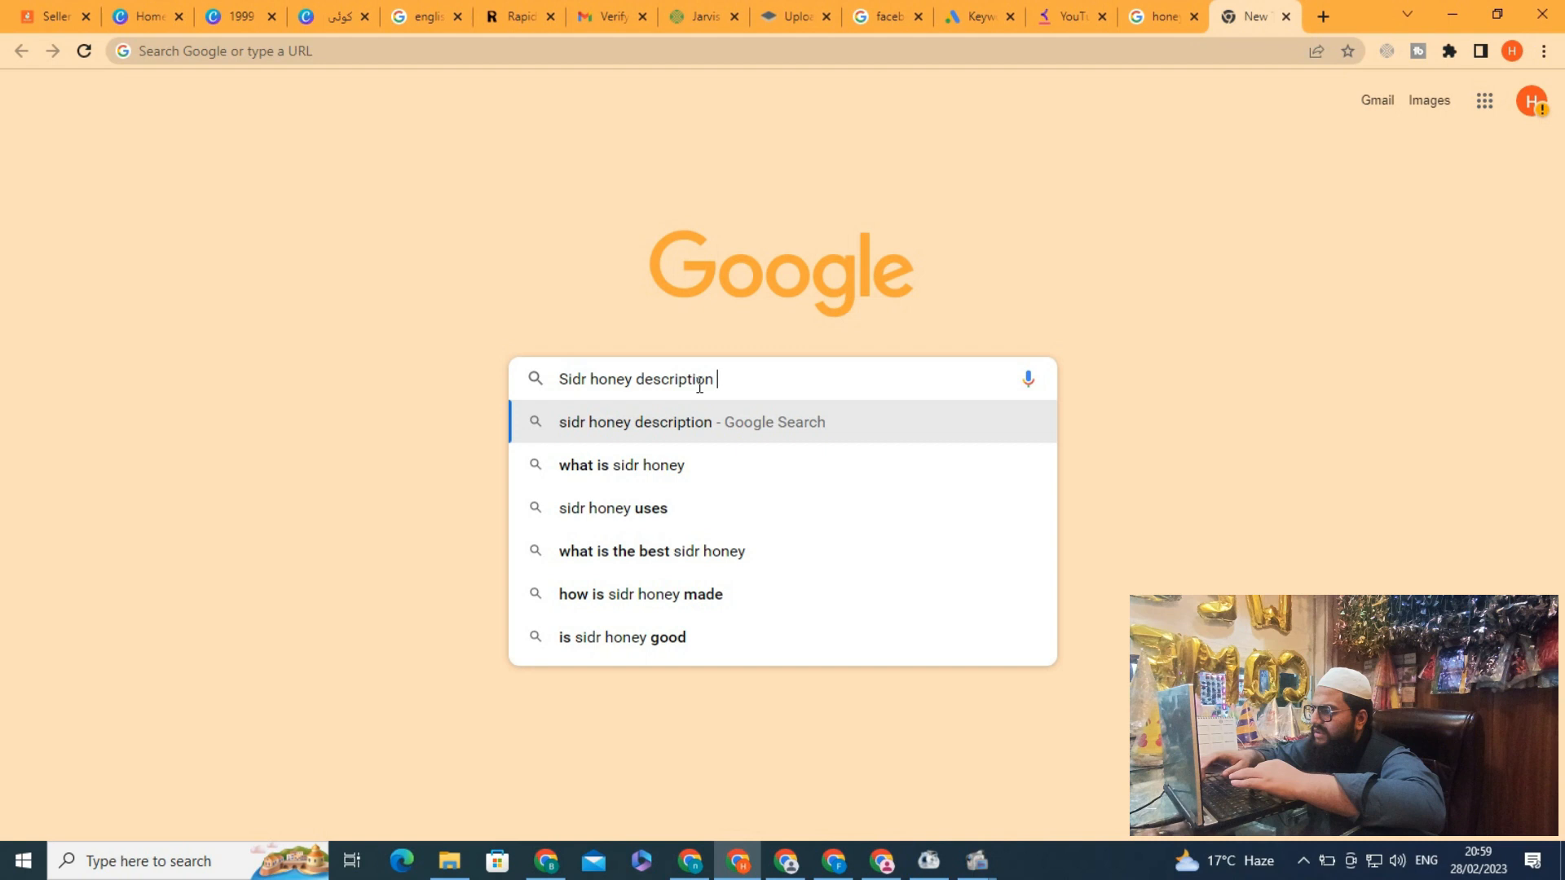
text(details)
key(Return)
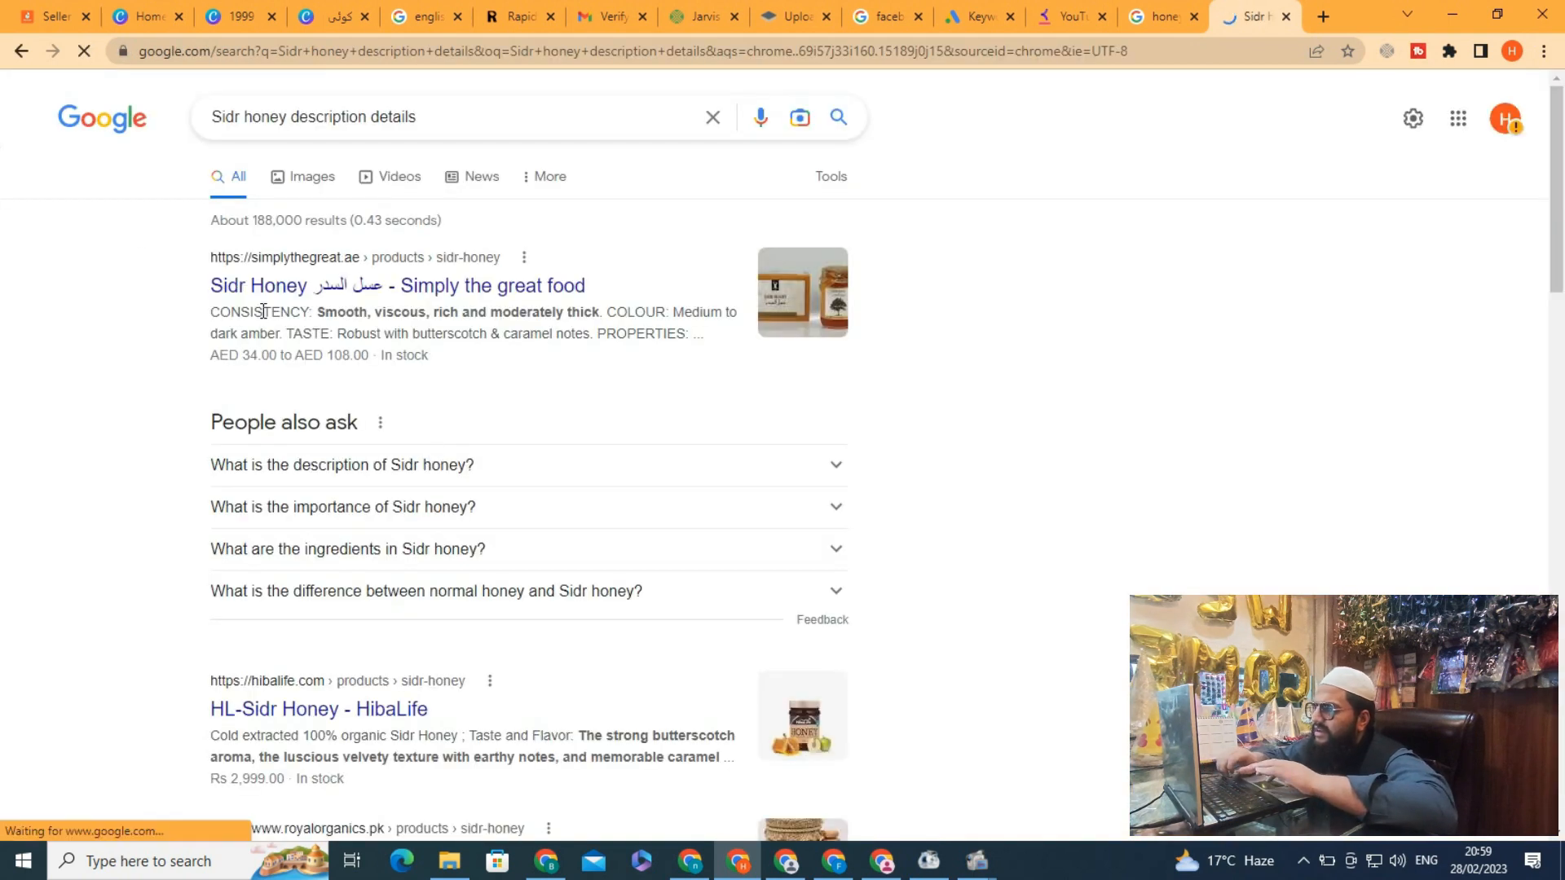
Copy the Eiwa Honey article's paragraph on how Sidr honey is extracted and paste it over the design's body paragraph
click(261, 304)
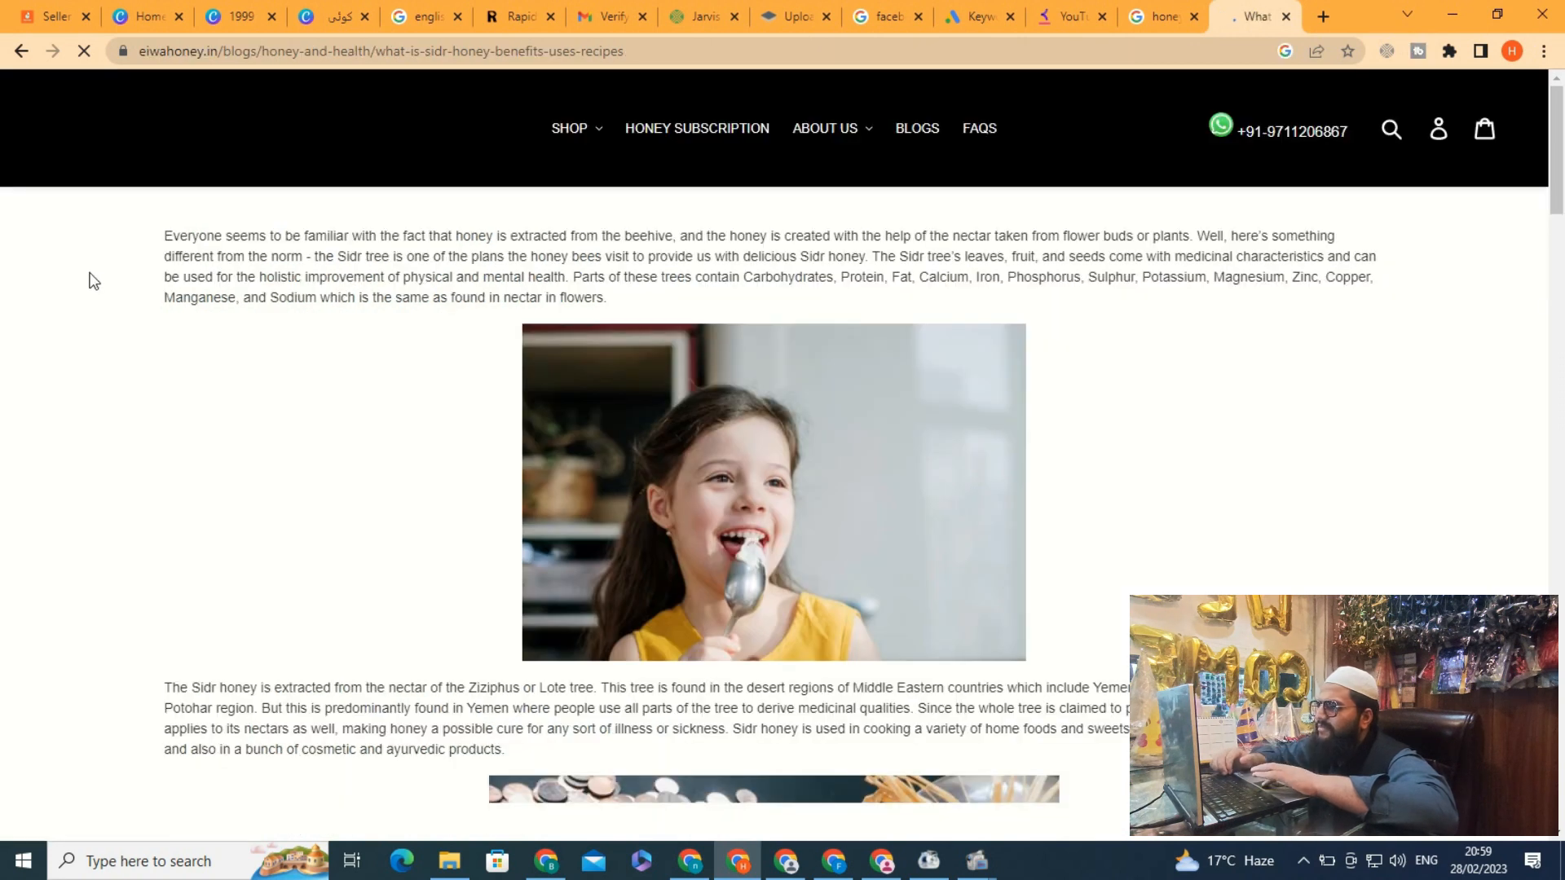
scroll(93, 281, down, 3)
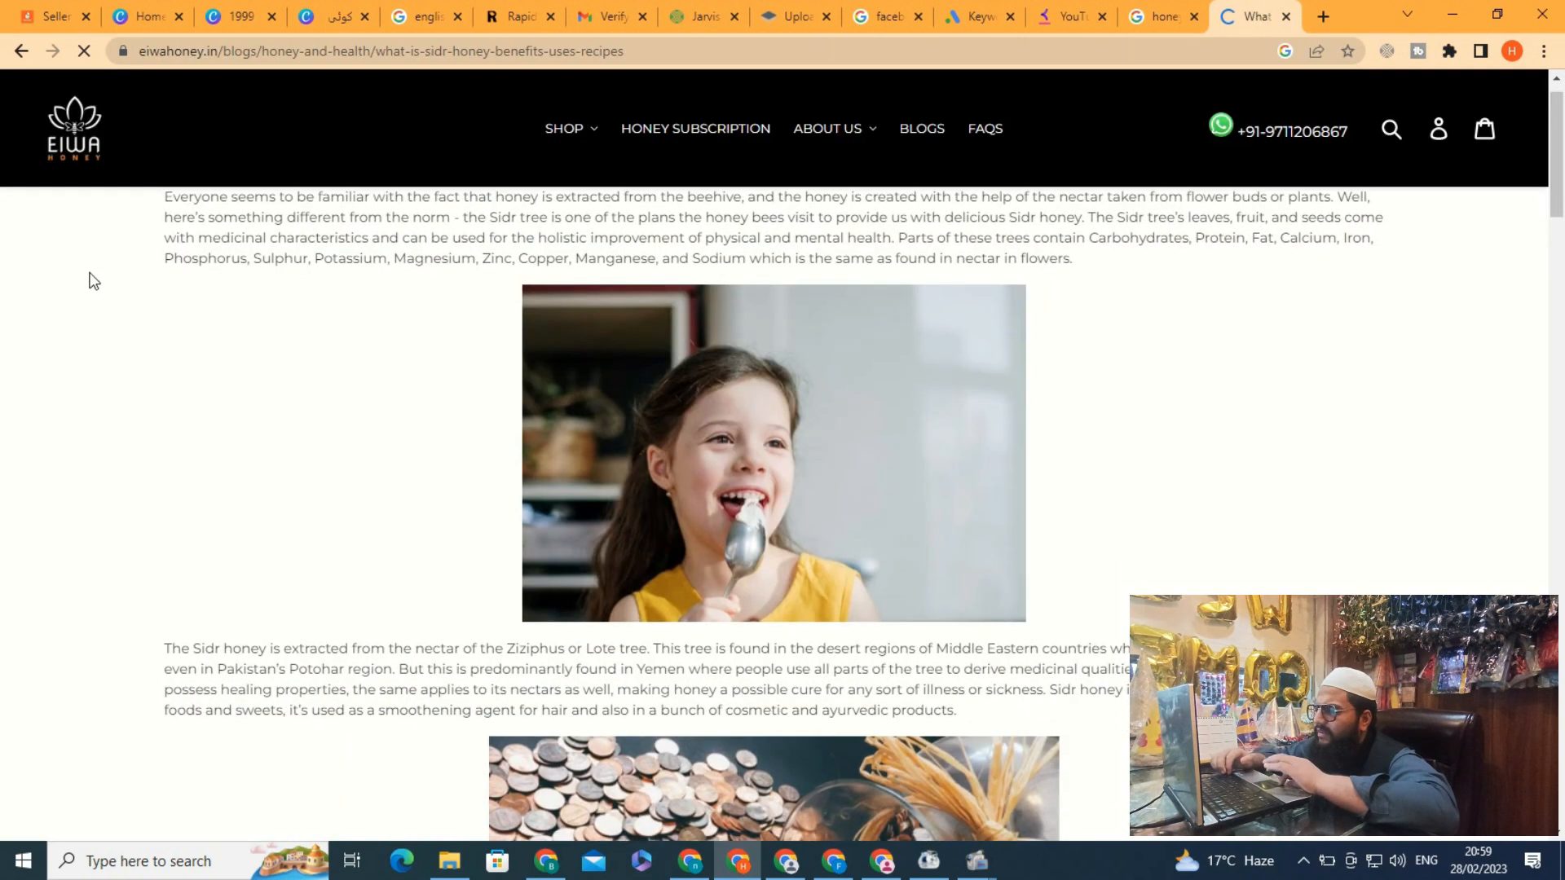
drag(166, 445, 1076, 517)
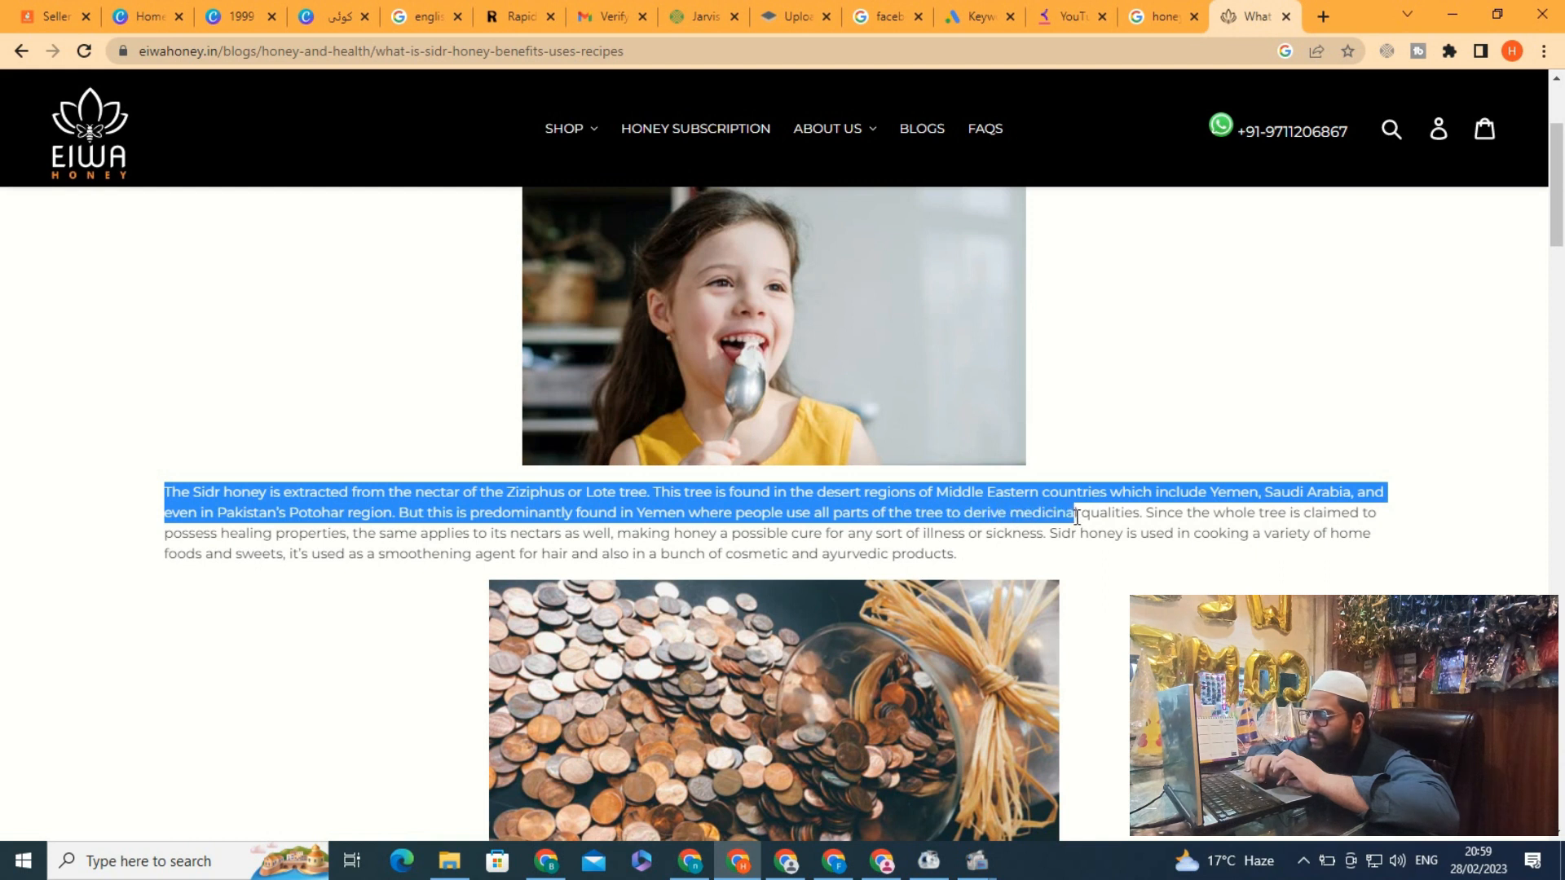
drag(1096, 520, 1142, 514)
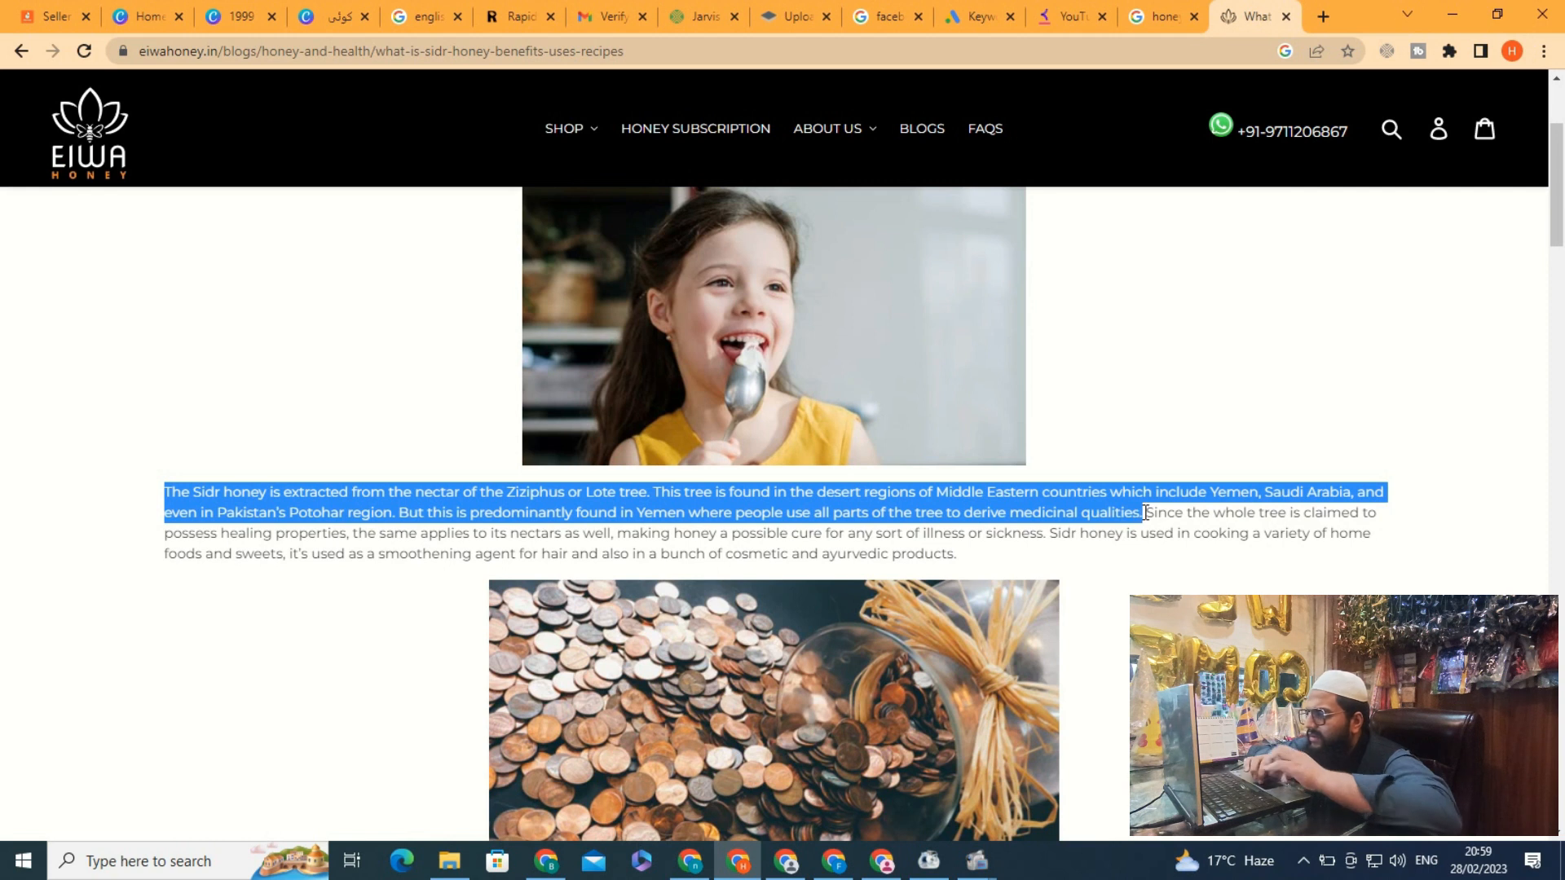
click(209, 24)
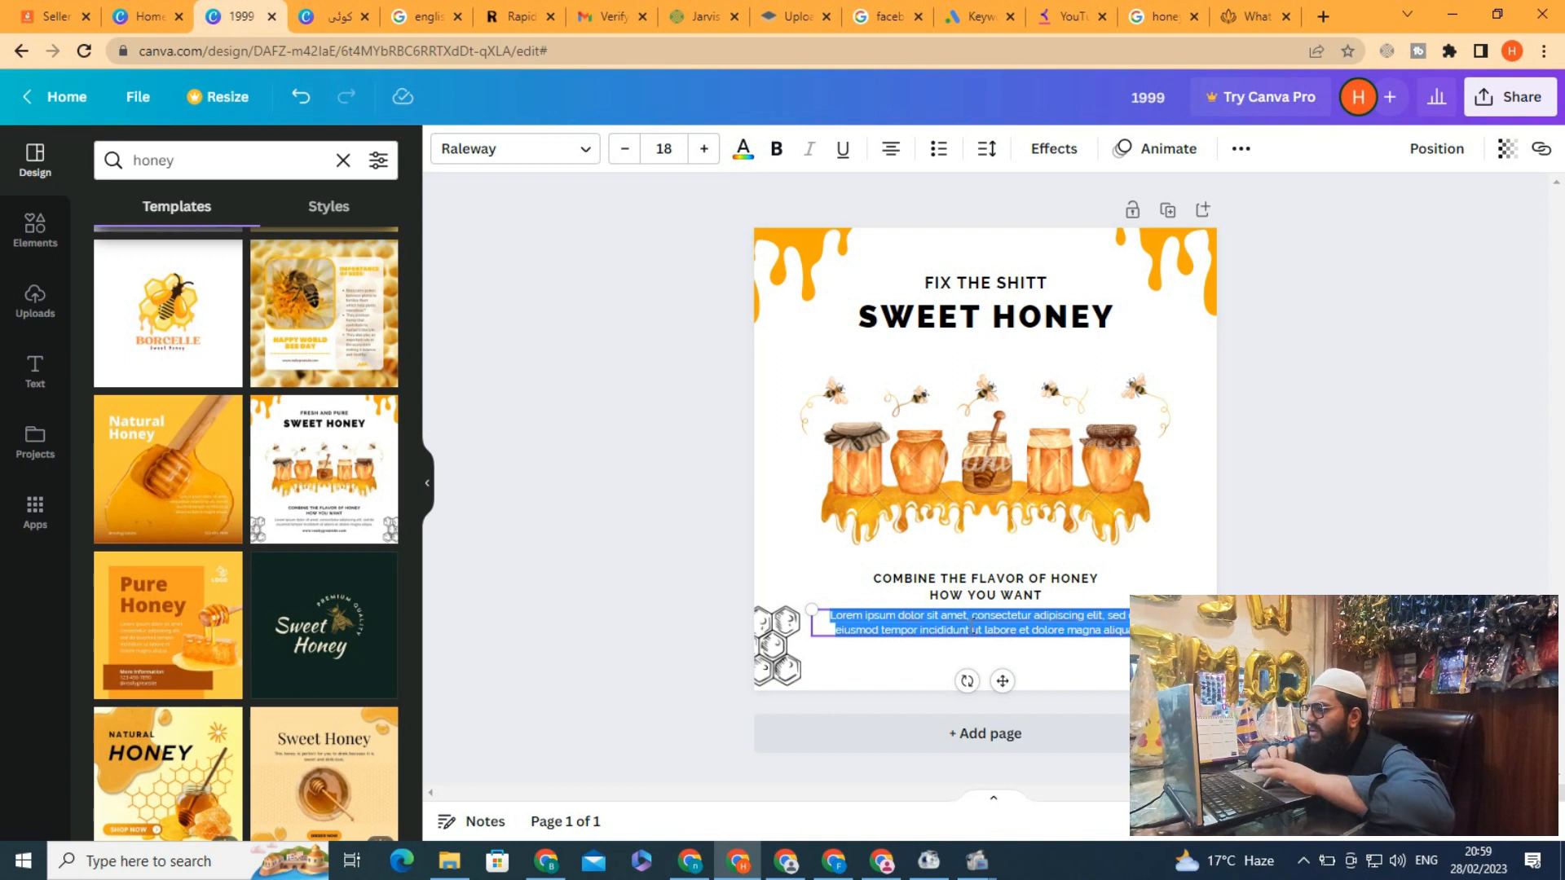
key(ctrl+v)
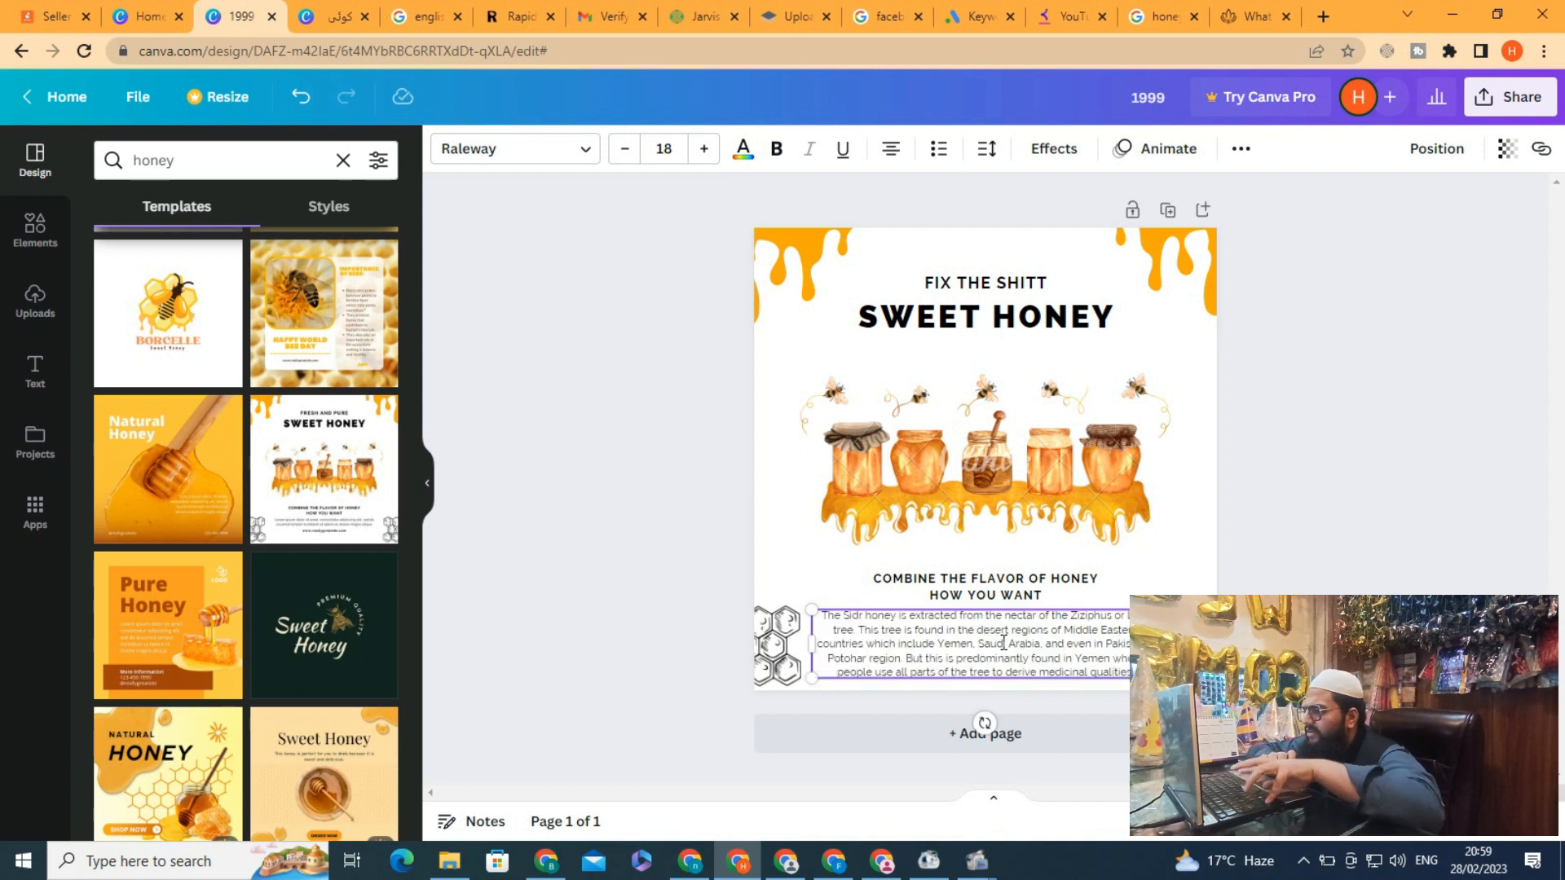
Nudge the COMBINE THE FLAVOR OF HONEY heading slightly upward
drag(815, 584, 1127, 601)
key(Up)
key(Up)
key(Up)
key(Up)
key(Up)
key(Up)
key(Up)
key(Up)
key(Up)
key(Up)
key(Up)
key(Up)
key(Up)
key(Up)
key(Up)
key(Up)
key(Up)
key(Up)
key(Up)
key(Up)
key(Up)
key(Up)
key(Up)
key(Up)
key(Up)
key(Up)
key(Up)
key(Up)
key(Up)
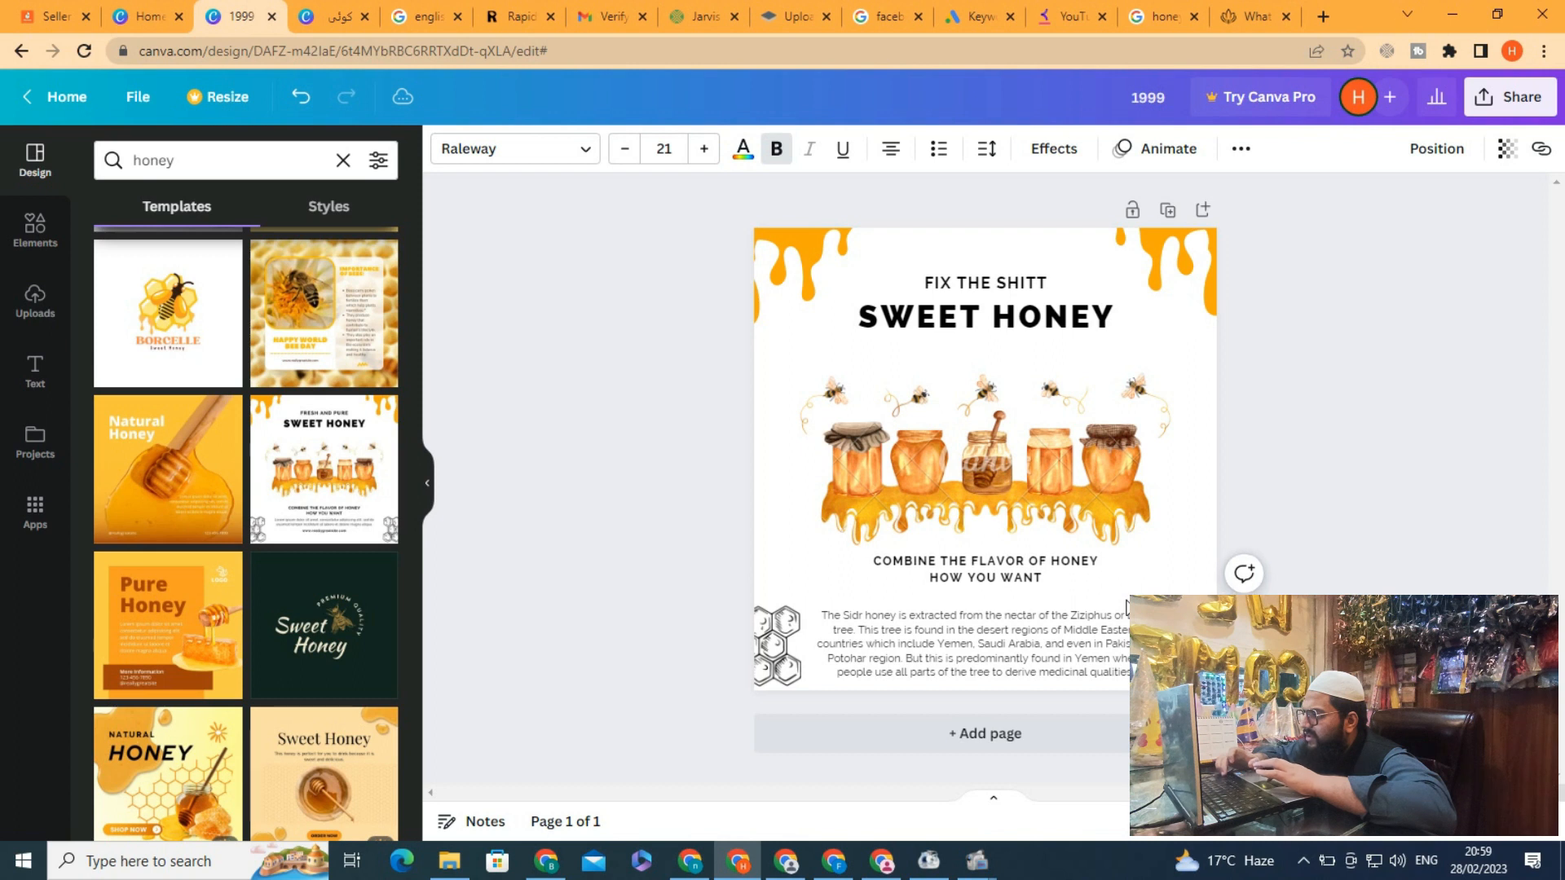
Select the Sidr honey paragraph and nudge it slightly upward
drag(801, 599, 944, 683)
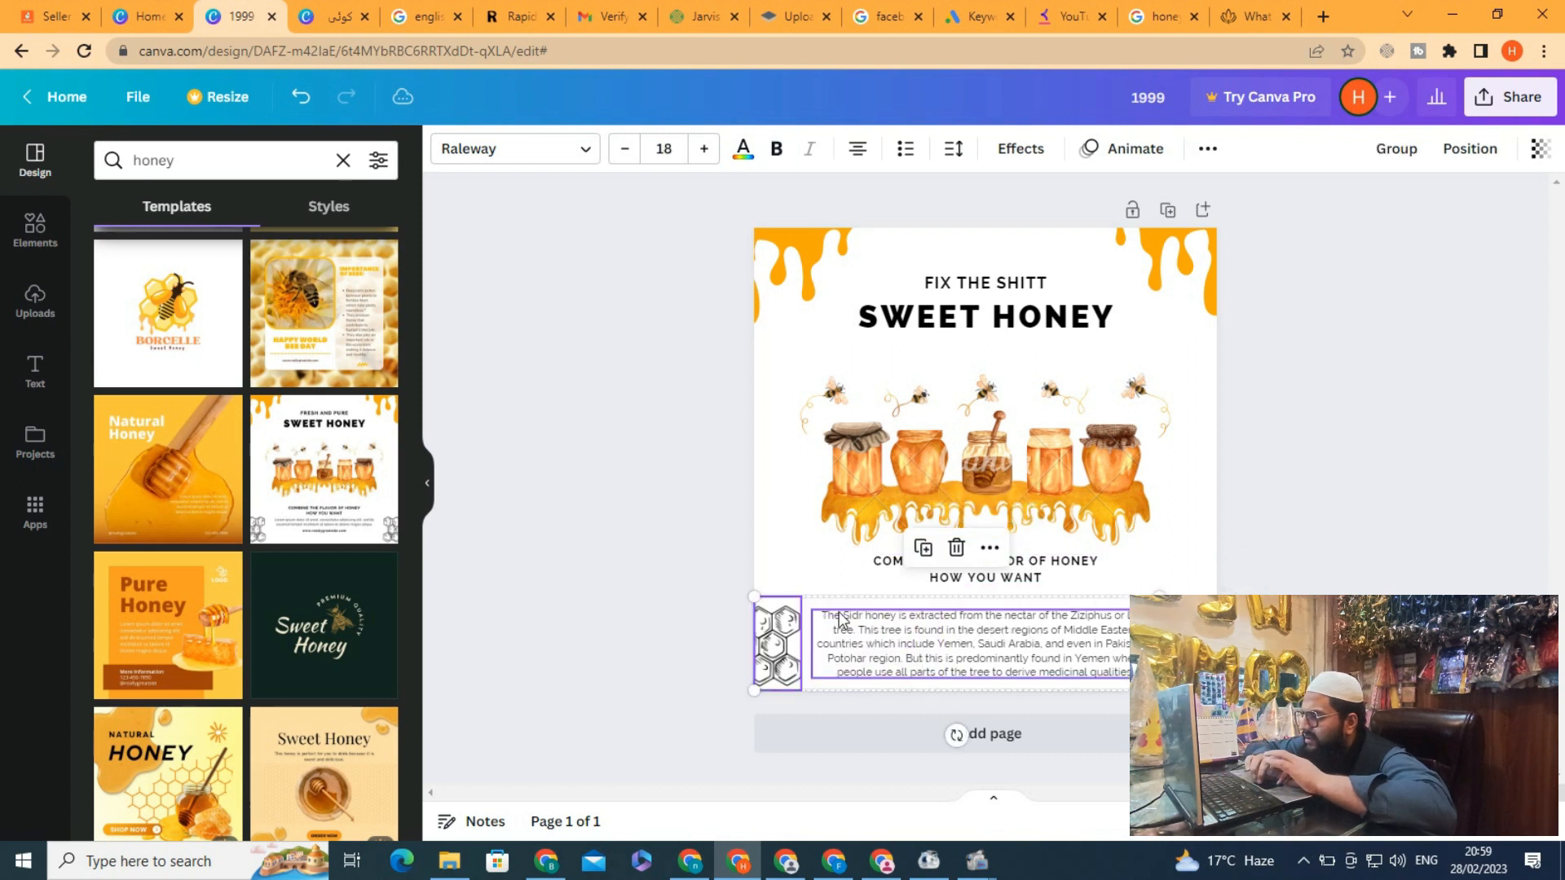
click(806, 570)
drag(820, 589, 1040, 699)
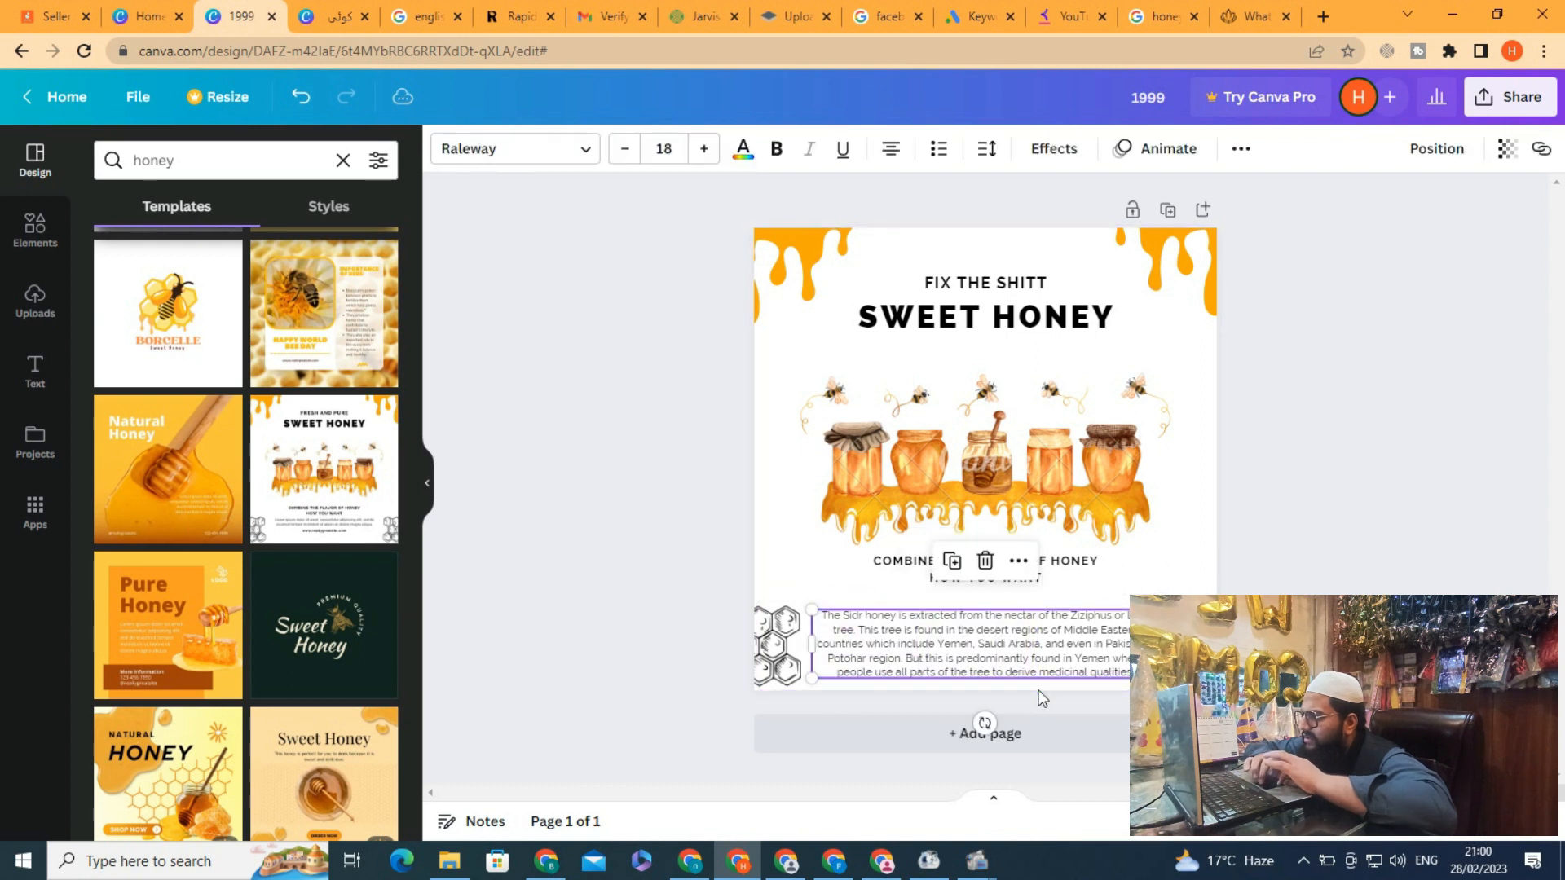
key(Up)
key(Up)
key(Up)
key(Up)
key(Up)
key(Up)
key(Up)
key(Up)
key(Up)
key(Up)
key(Up)
key(Up)
key(Up)
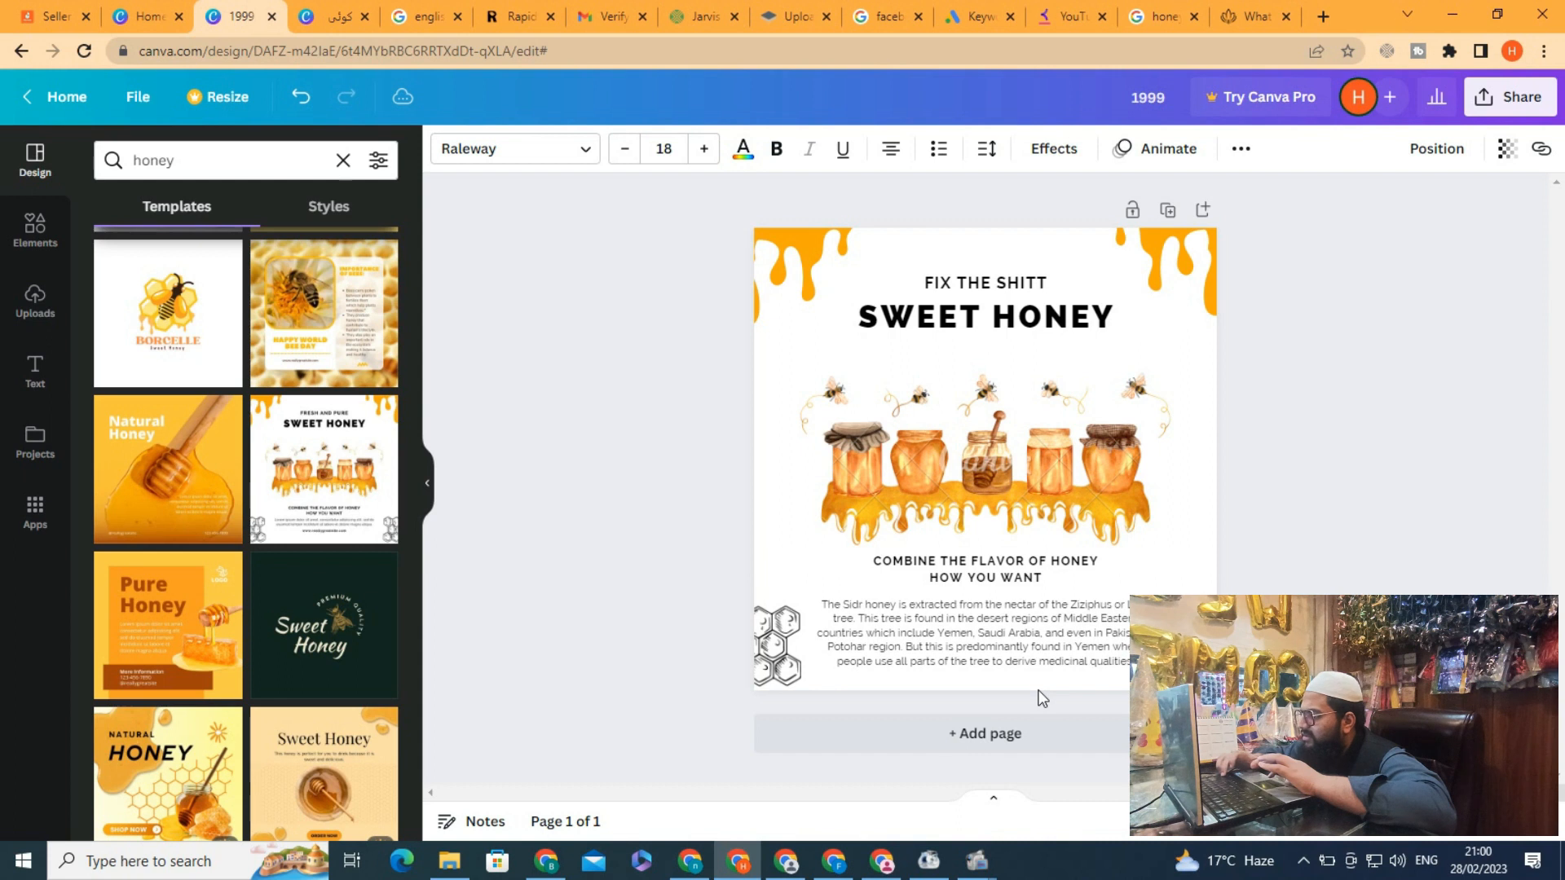
key(Up)
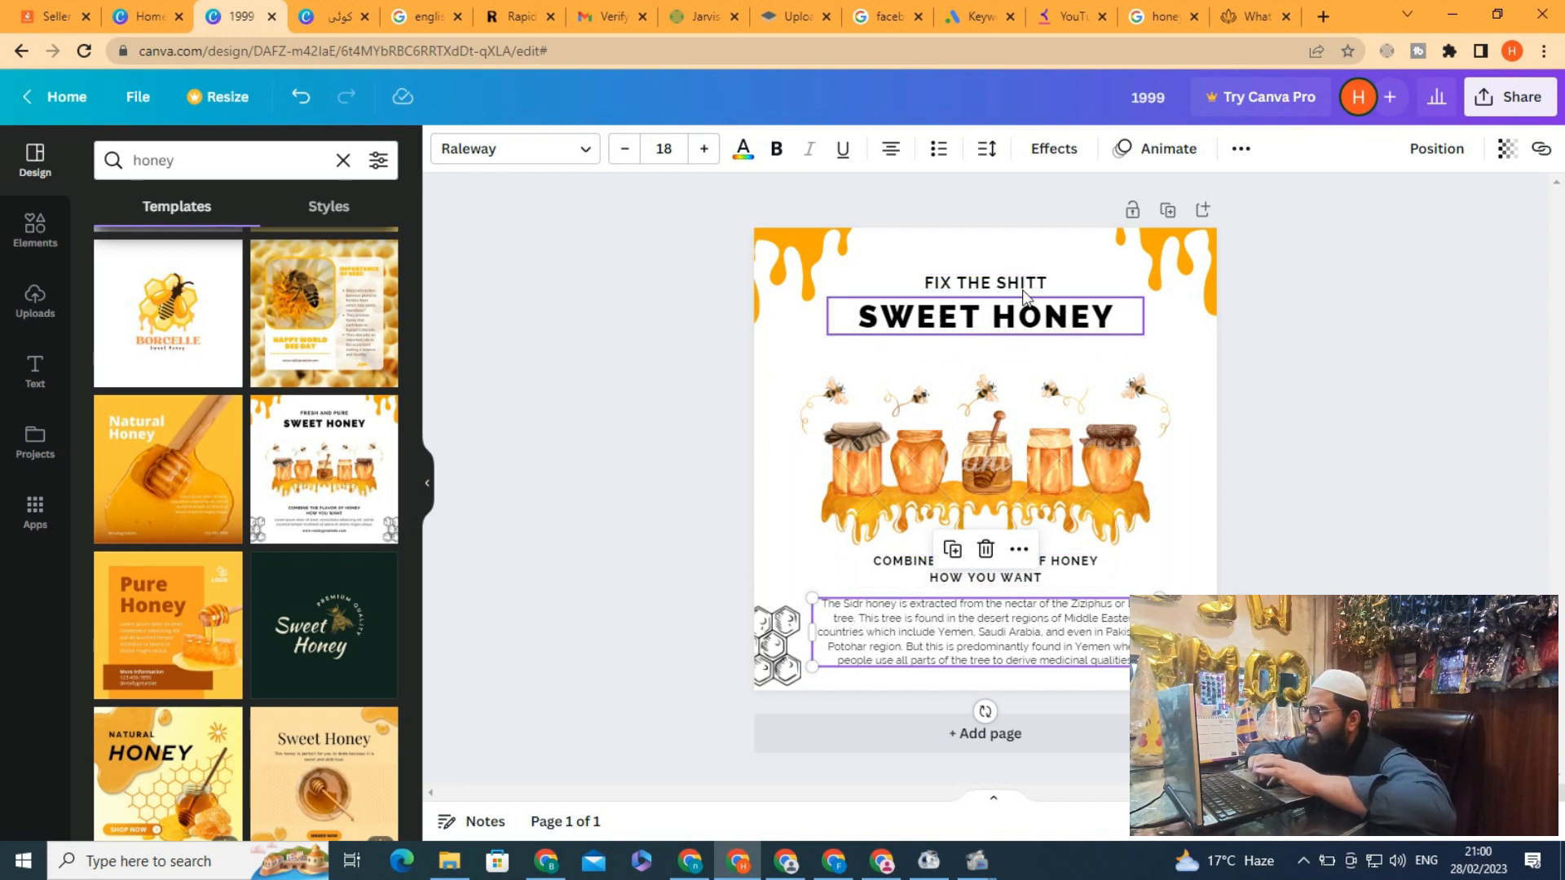
Duplicate the FIX THE SHITT heading and move the copy just below SWEET HONEY
click(988, 287)
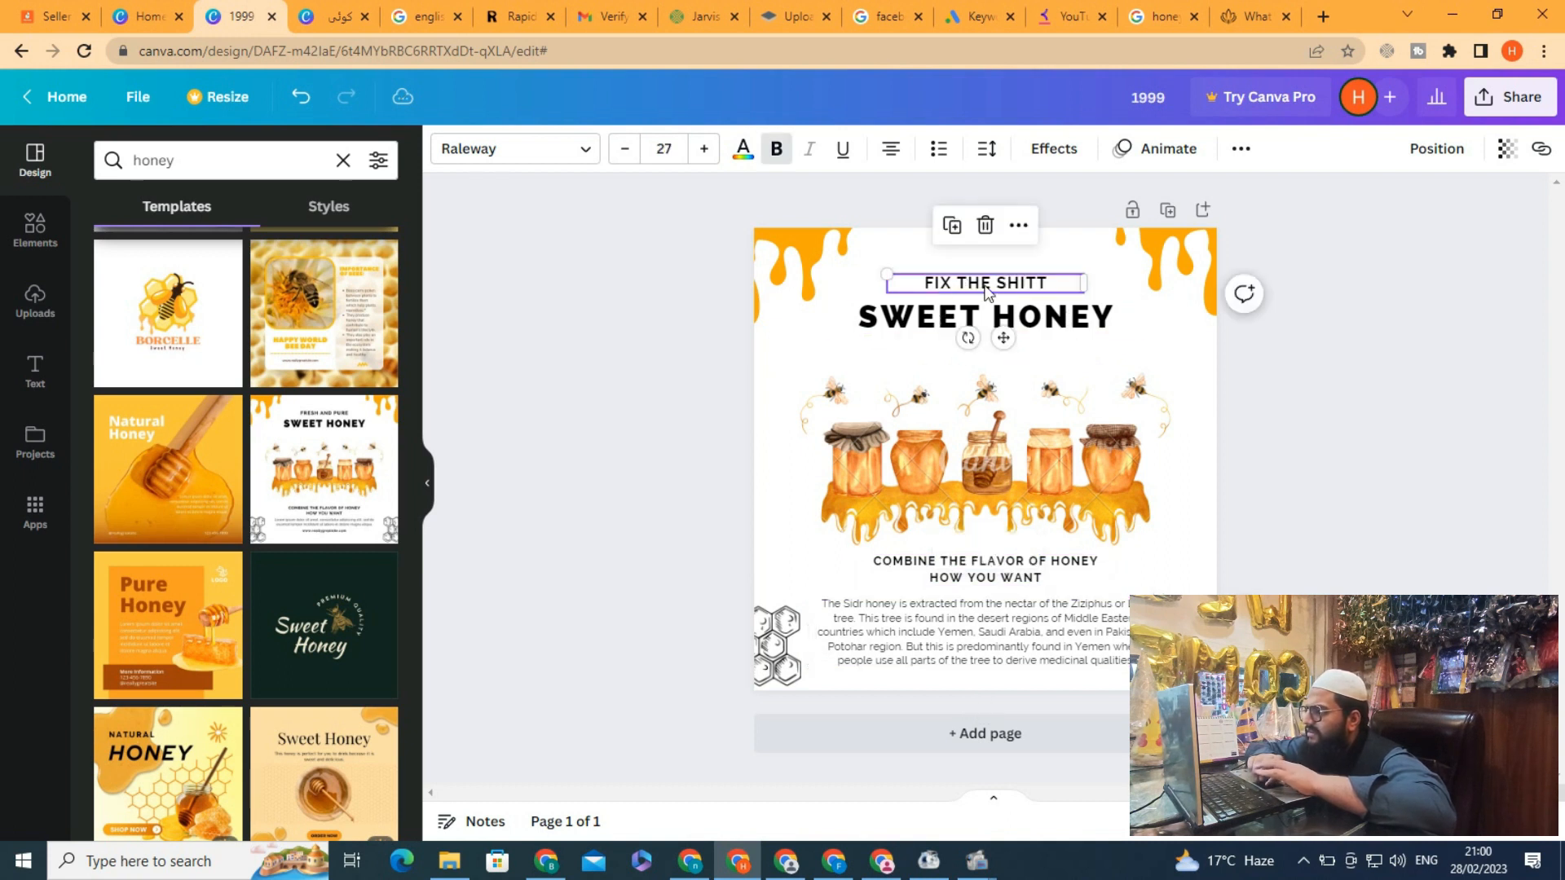
click(952, 226)
drag(987, 295, 984, 355)
double_click(985, 356)
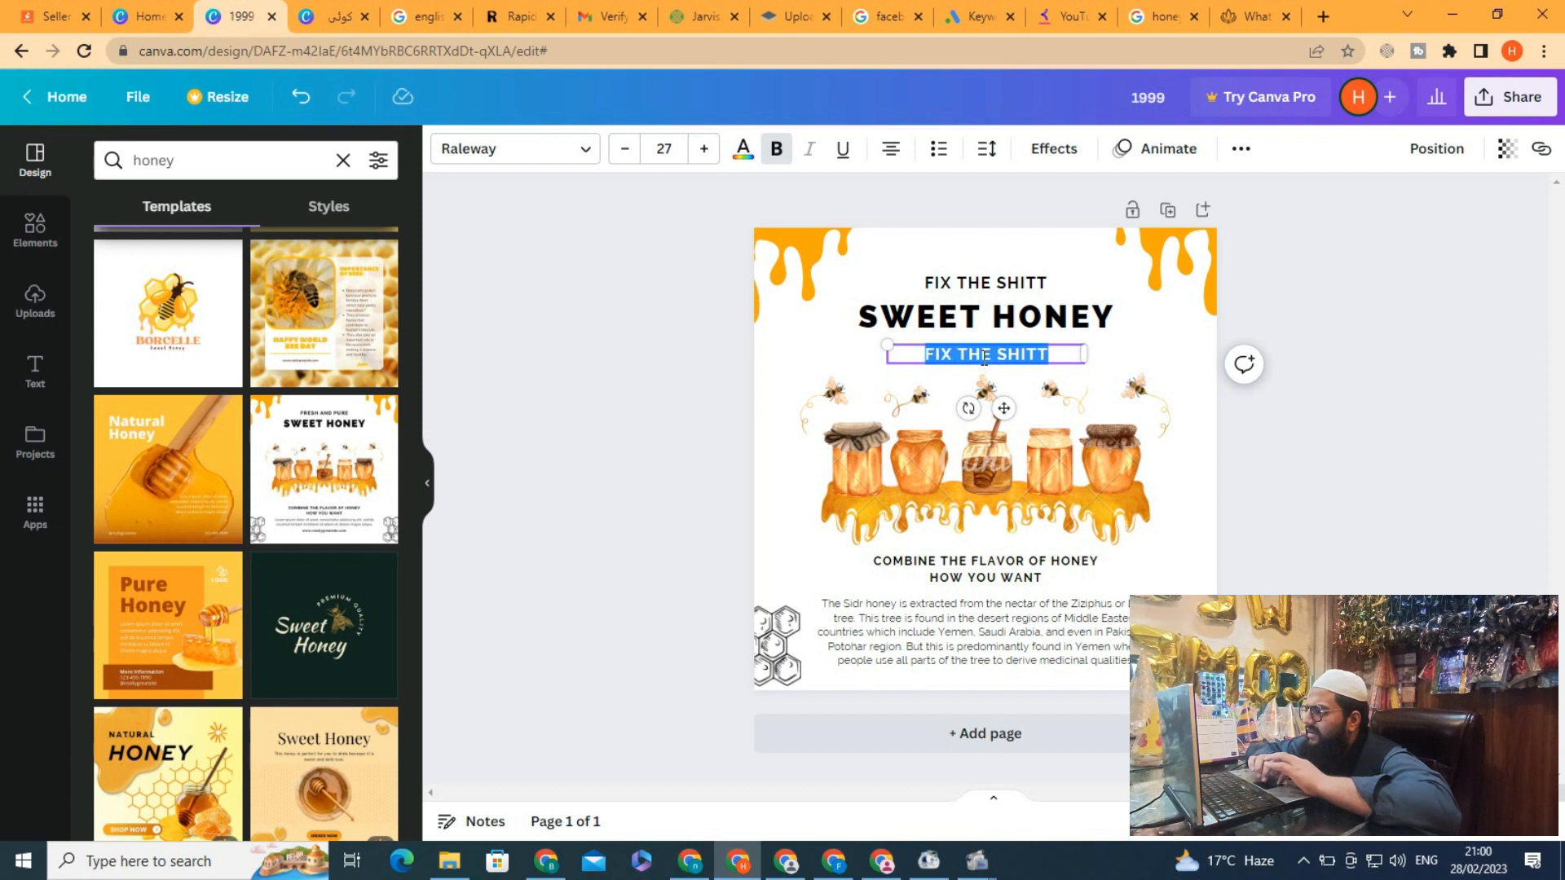
Replace the duplicated heading's text with PLEASE CLICK THE LINK BELOW TO ORDER ONLINE
key(BackSpace)
text(ORDER NOW)
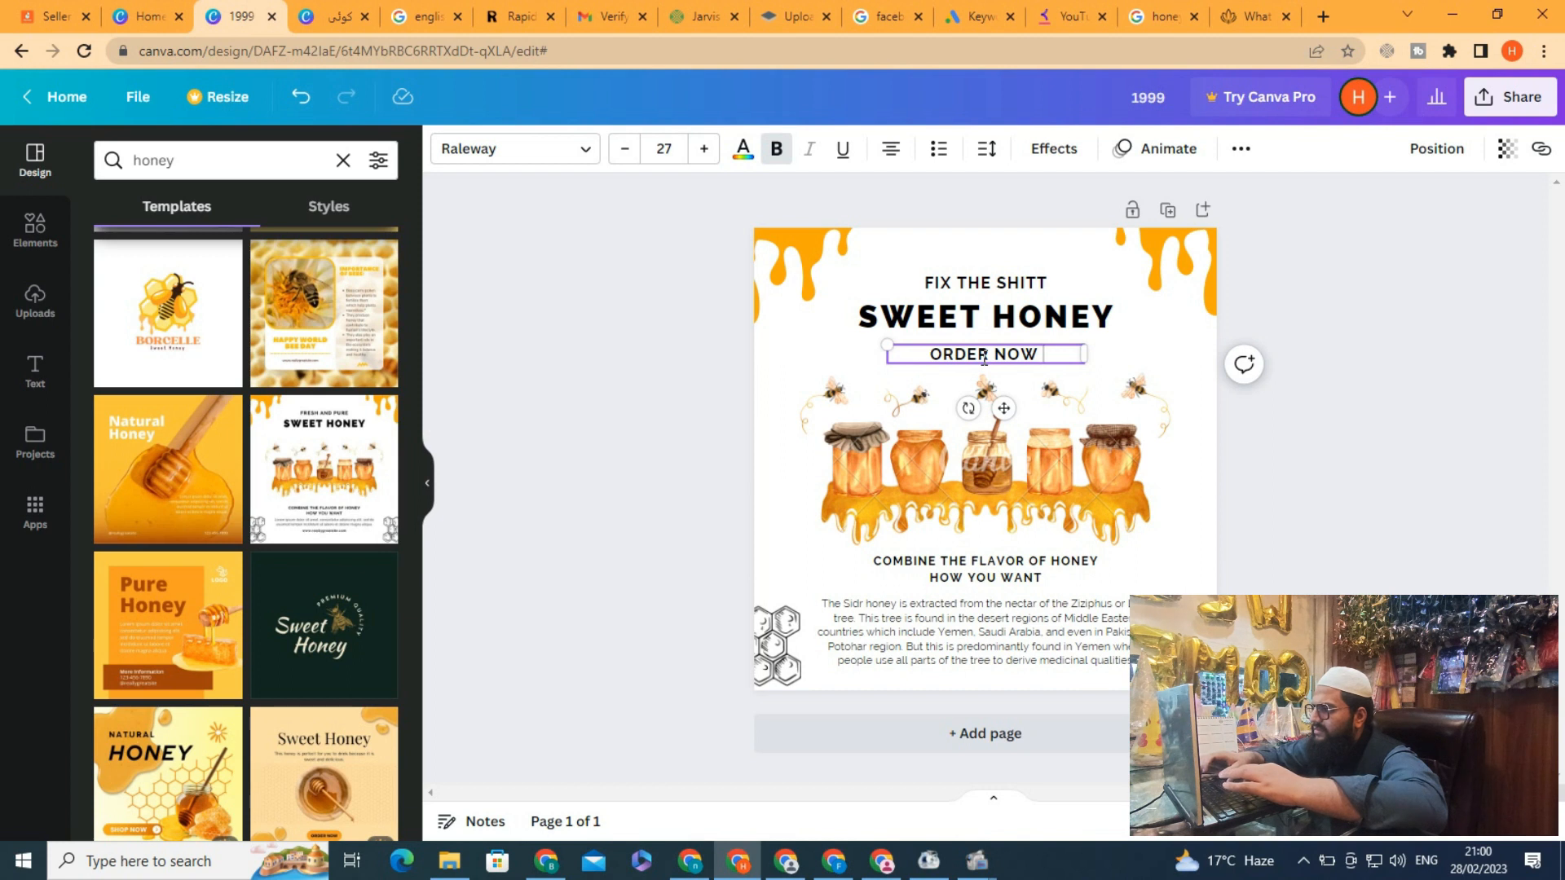
key(BackSpace)
key(BackSpace)
key(BackSpace)
key(BackSpace)
key(BackSpace)
key(BackSpace)
key(BackSpace)
key(BackSpace)
key(BackSpace)
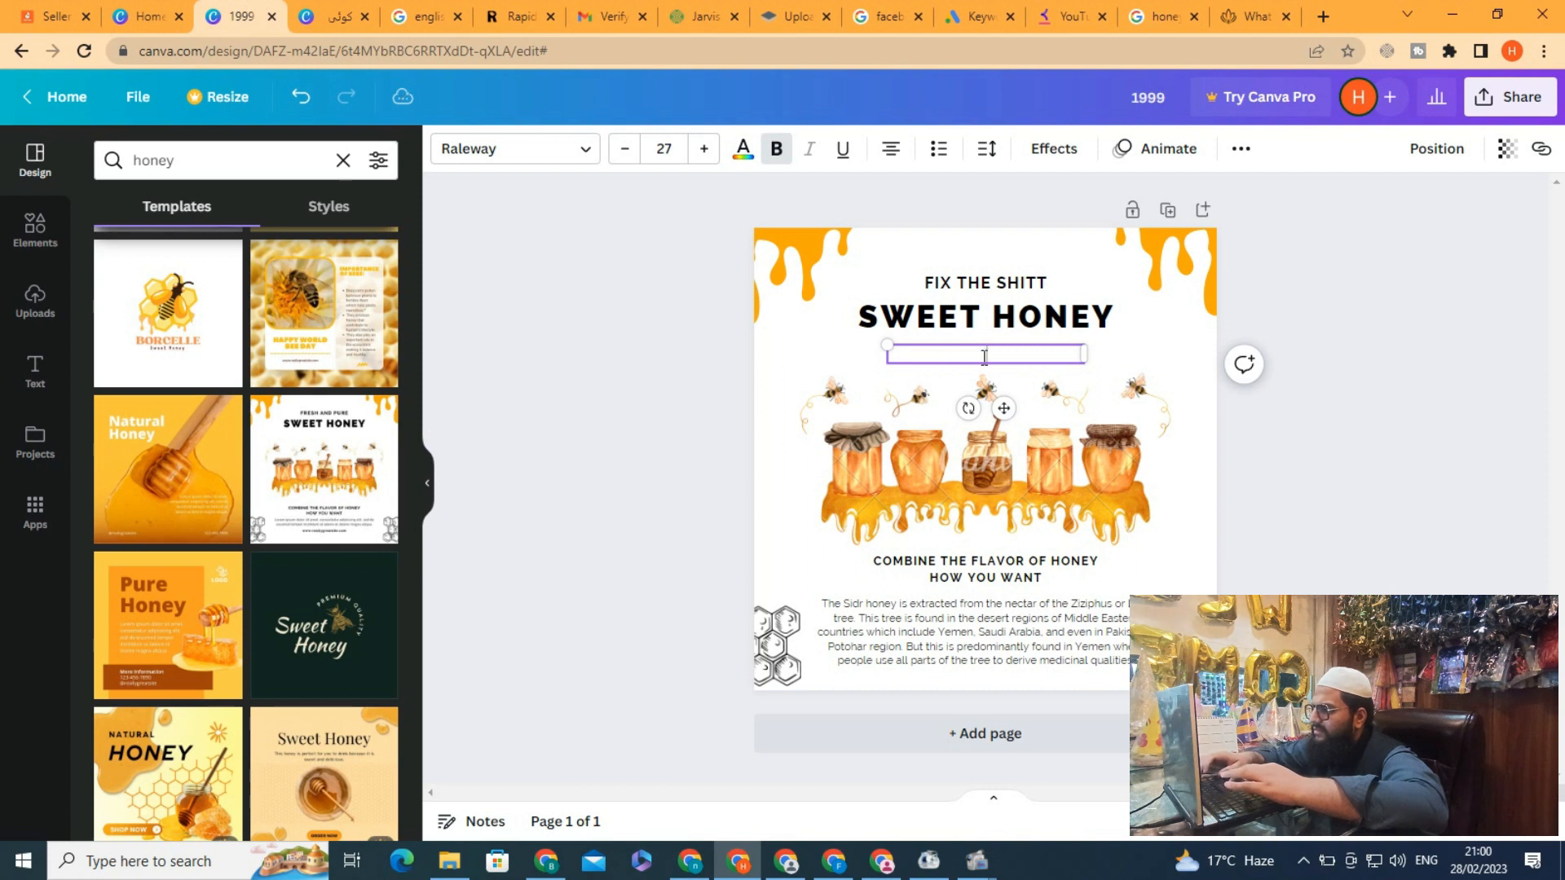
text(PLEAS)
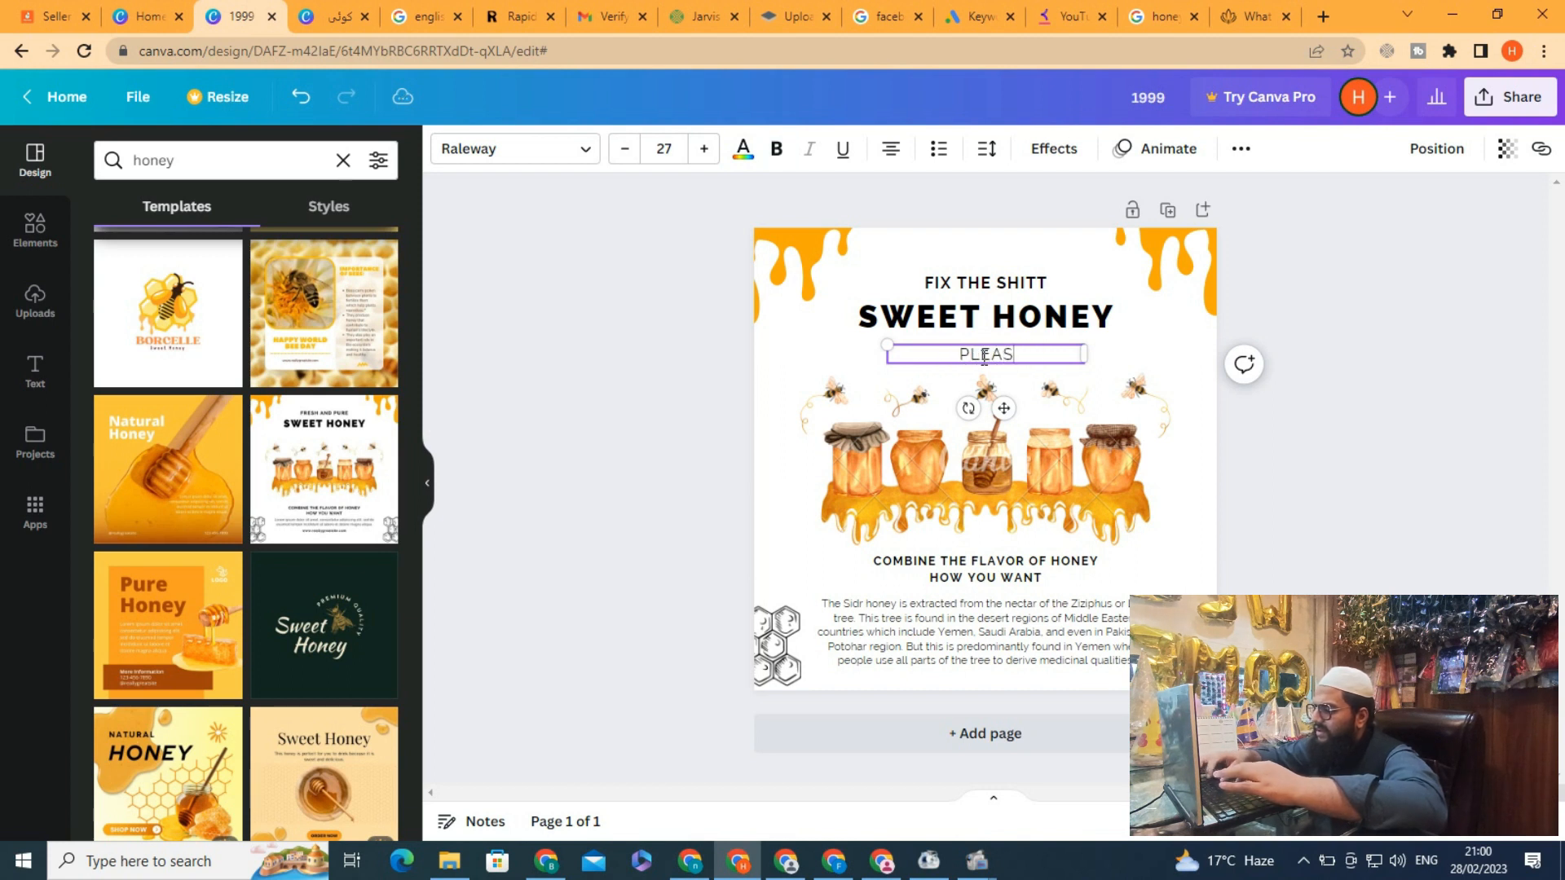
text(E CLICK)
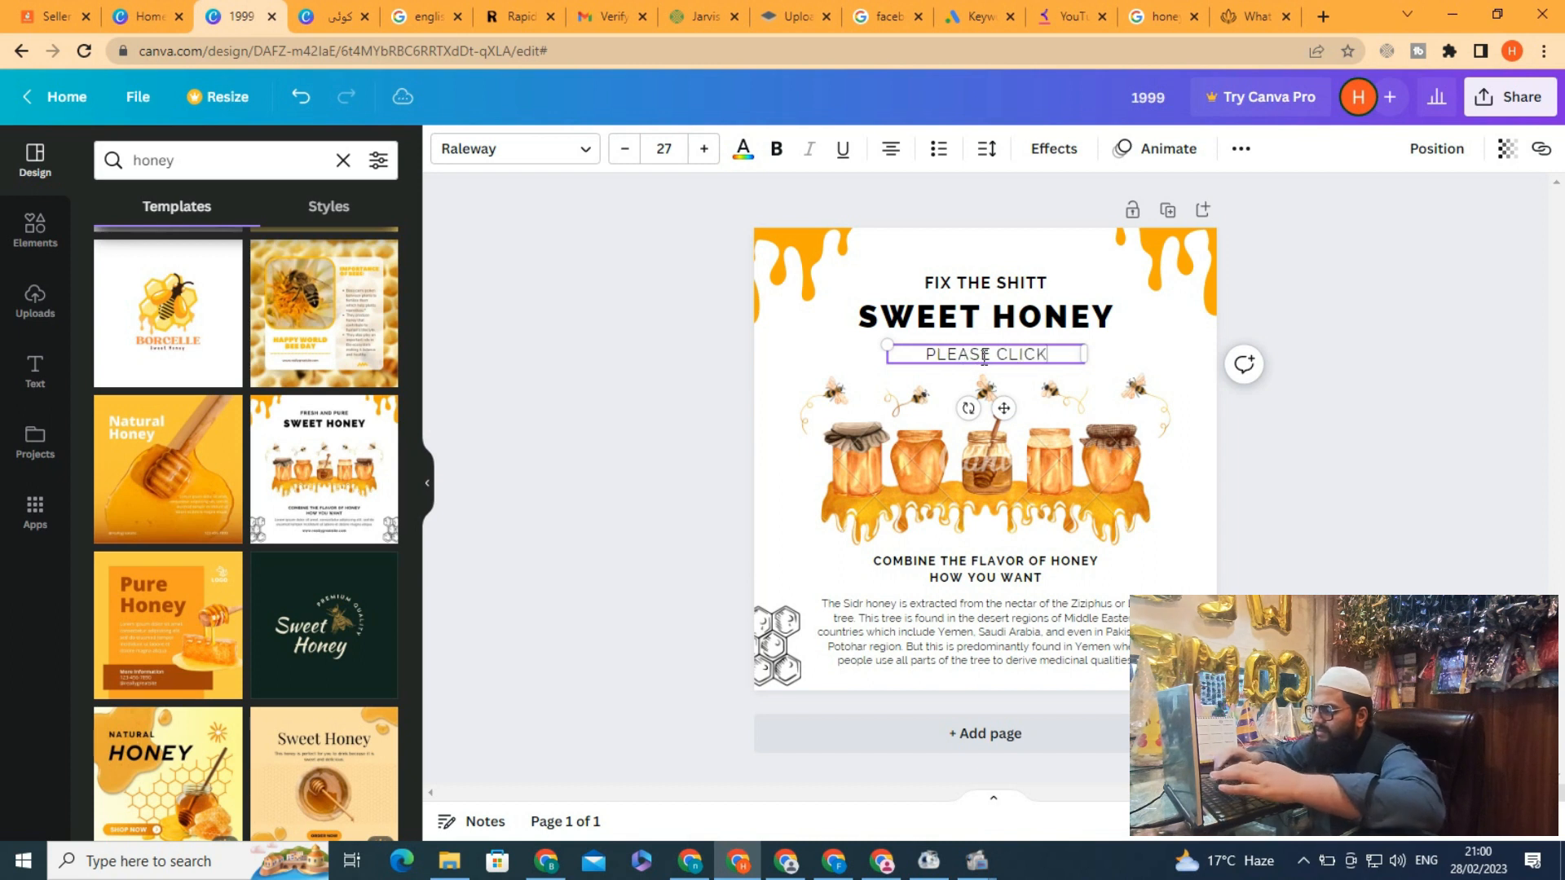
text( THE LINK)
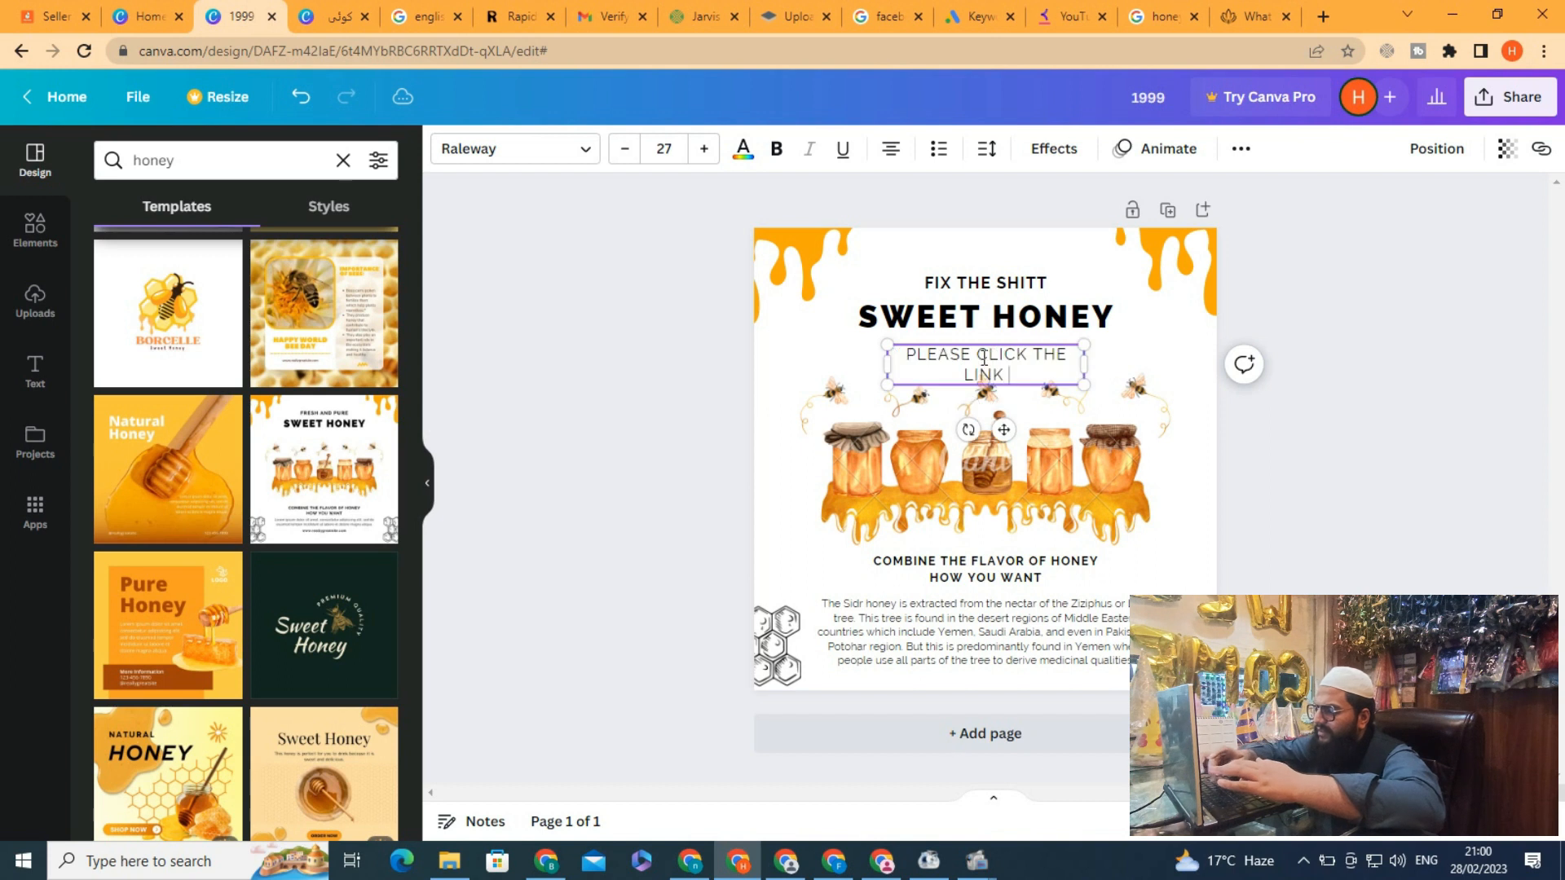
text( BELOW )
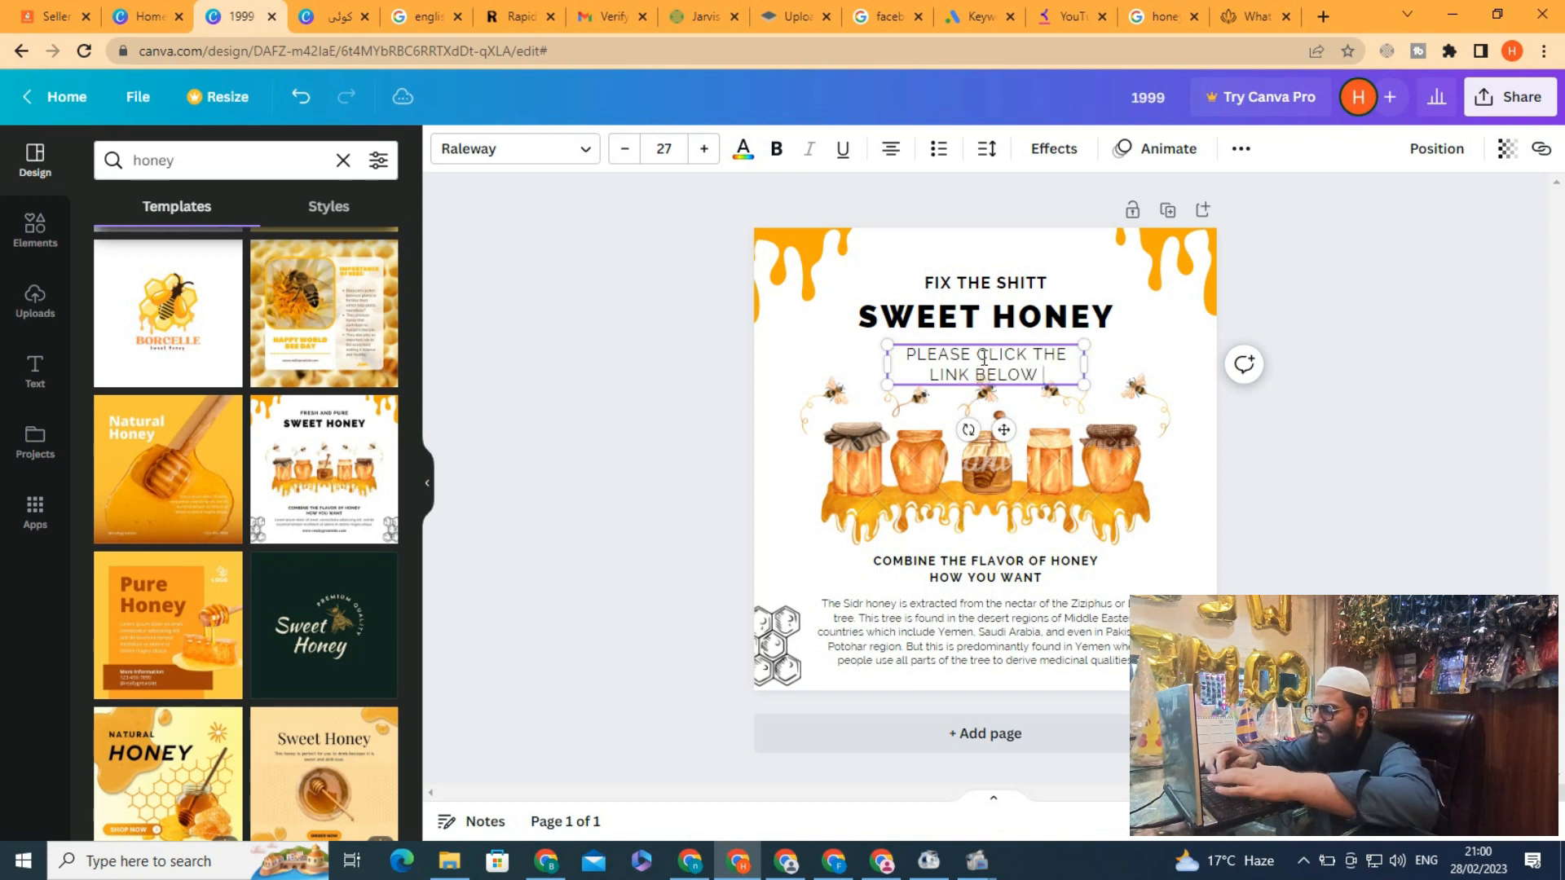
text(TO ORDER)
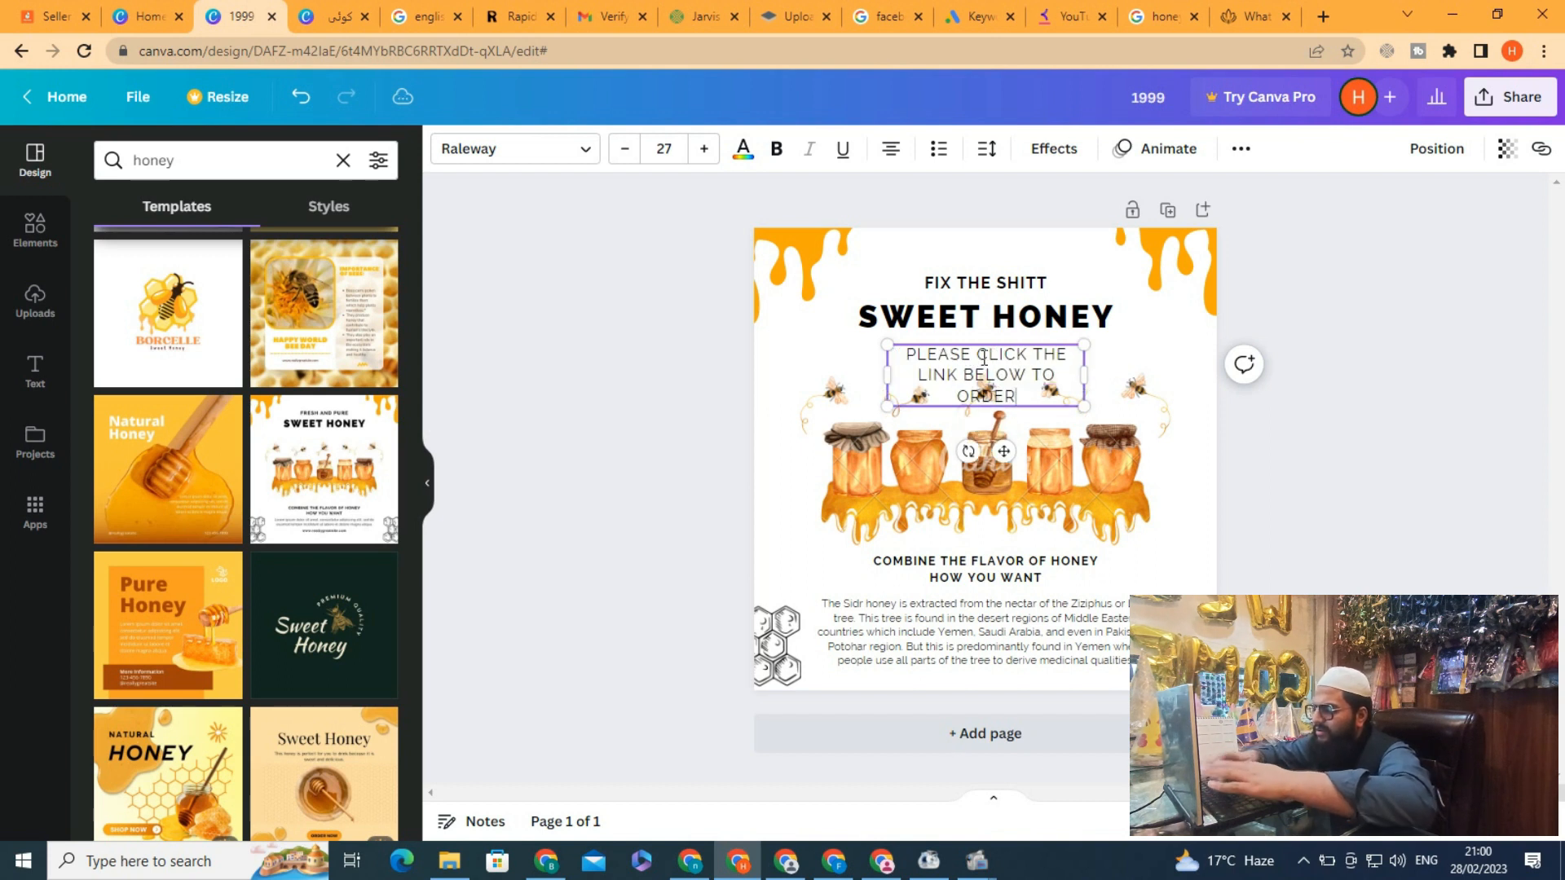
text( ONLINE)
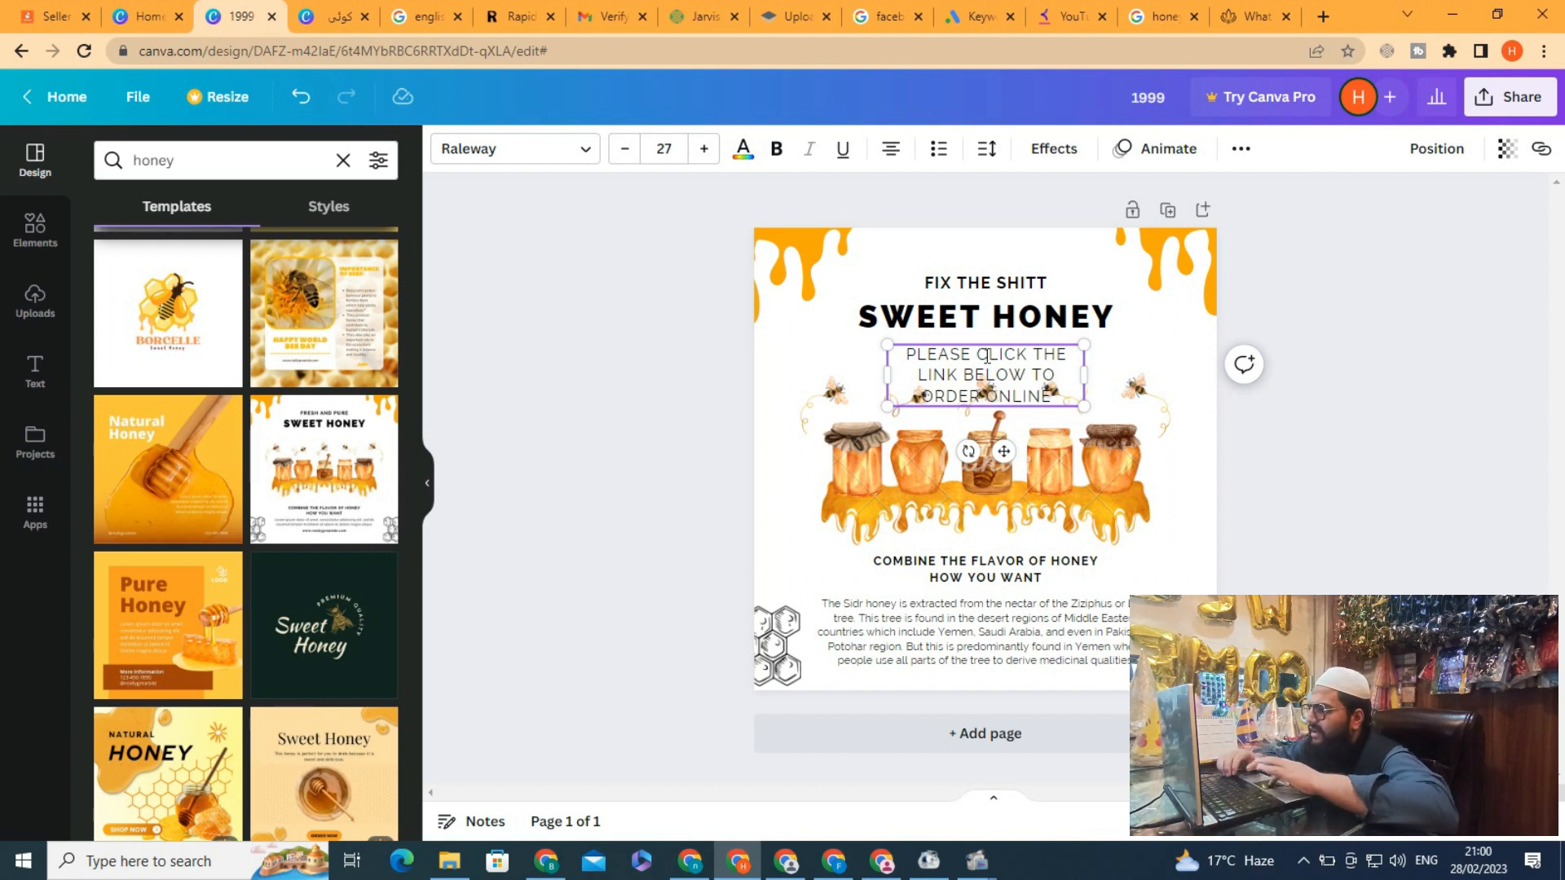
Widen the PLEASE CLICK THE LINK BELOW text box on both sides
click(1089, 375)
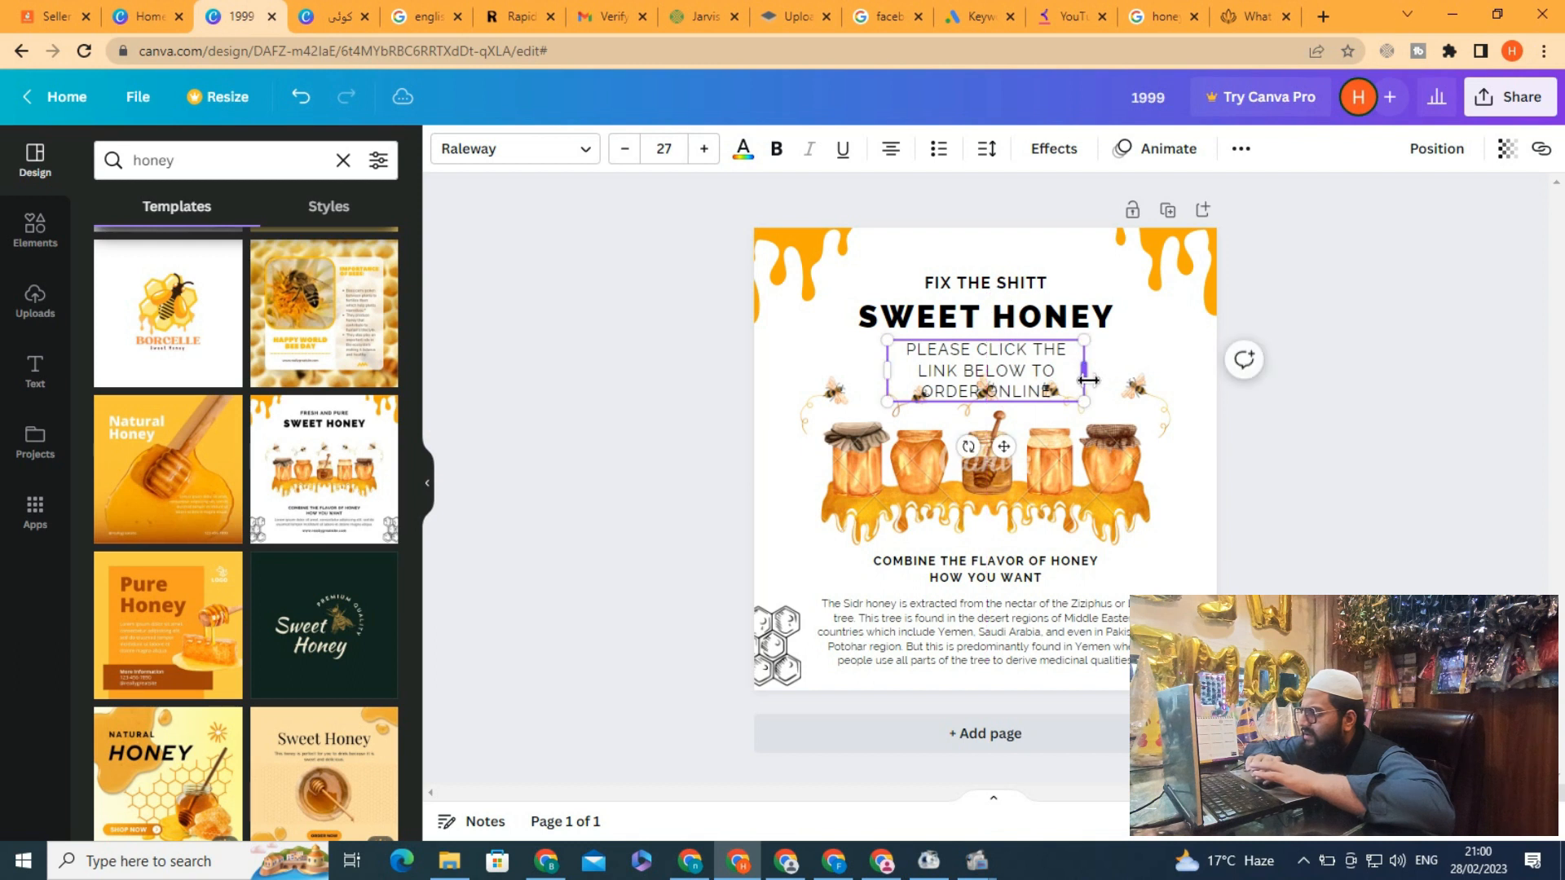
drag(1089, 375, 1162, 374)
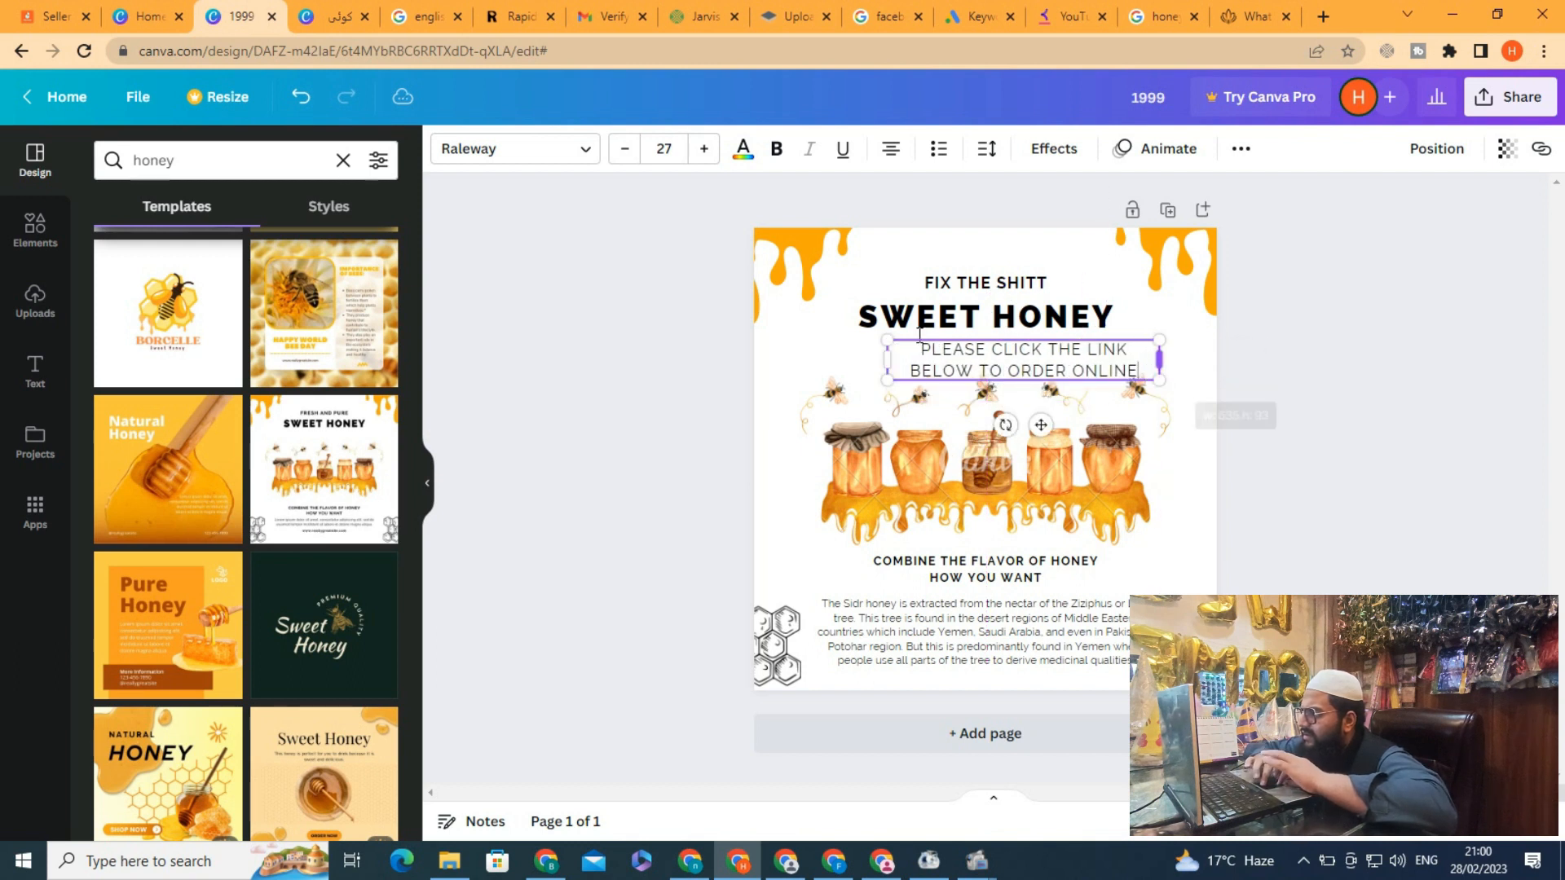
drag(890, 358, 858, 359)
click(1033, 349)
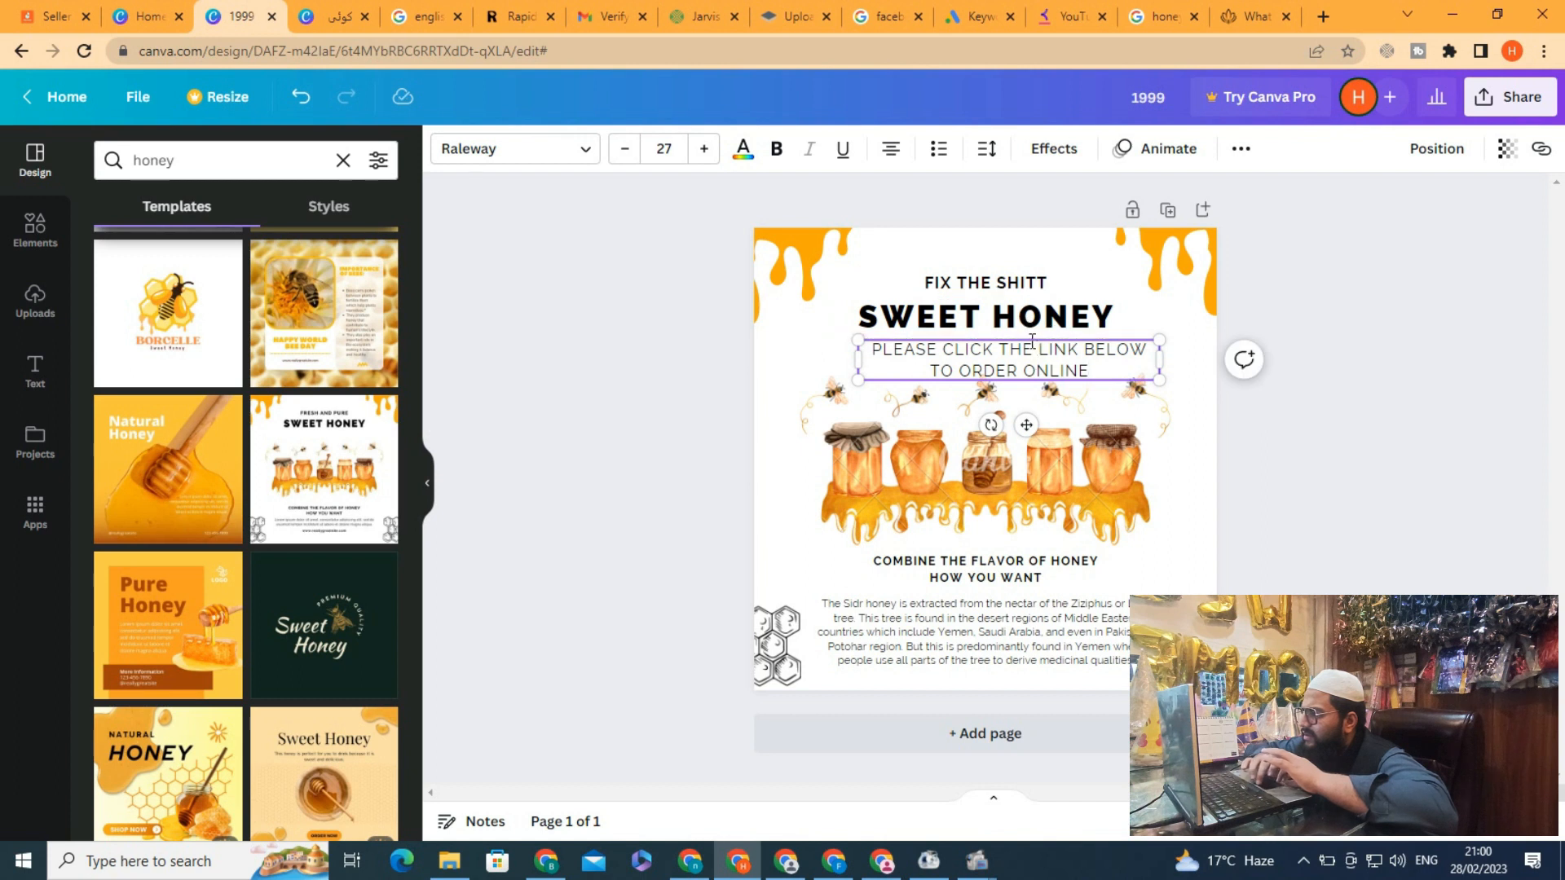
Set the PLEASE CLICK text aside off the page and nudge the honey jars image and its caption upward
drag(1008, 340, 635, 493)
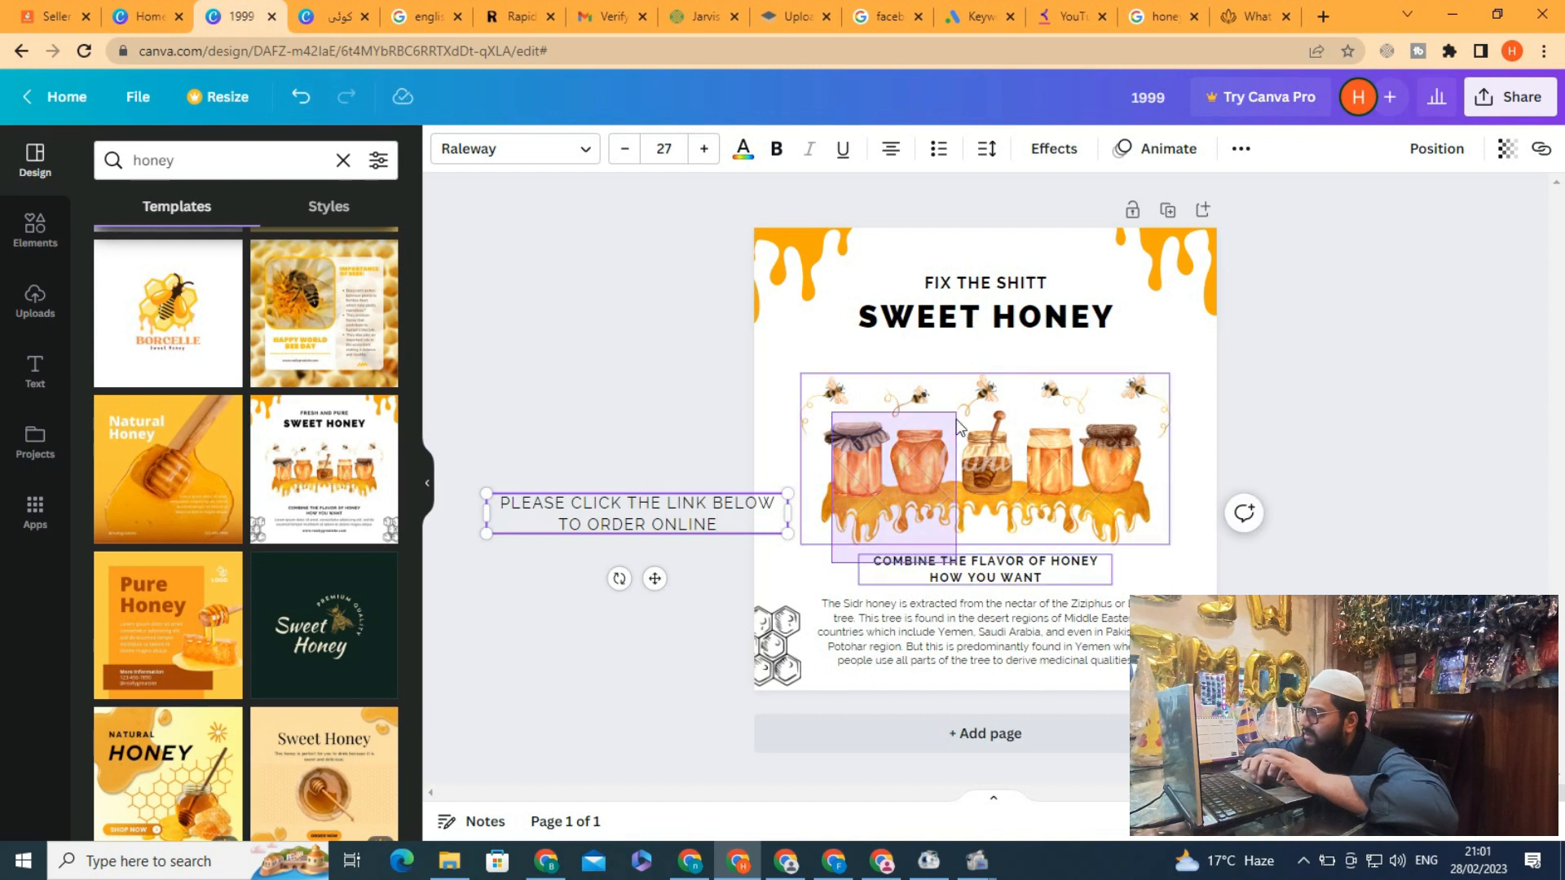
click(1035, 399)
key(Up)
key(Up)
key(Up)
key(Up)
key(Up)
key(Up)
key(Up)
key(Up)
key(Up)
key(Up)
key(Up)
key(Up)
key(Up)
key(Up)
key(Up)
key(Up)
key(Up)
key(Up)
key(Up)
key(Up)
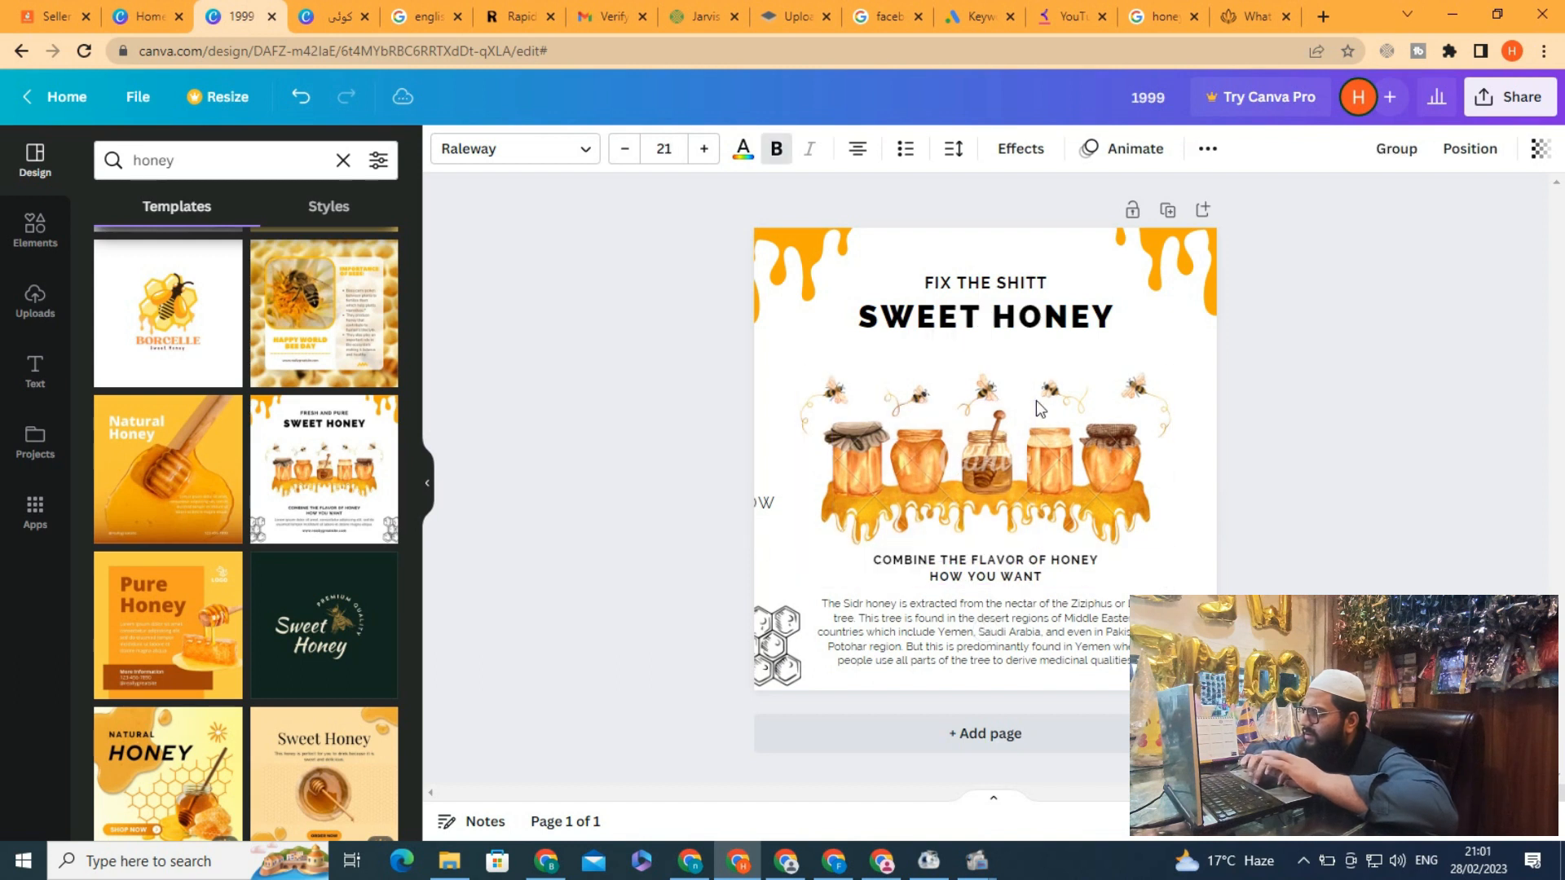
key(Up)
key(Up)
key(Up)
key(Up)
key(Up)
key(Up)
key(Up)
key(Up)
key(Up)
key(Up)
key(Up)
key(Up)
key(Up)
key(Up)
key(Up)
key(Up)
key(Up)
key(Up)
key(Up)
key(Up)
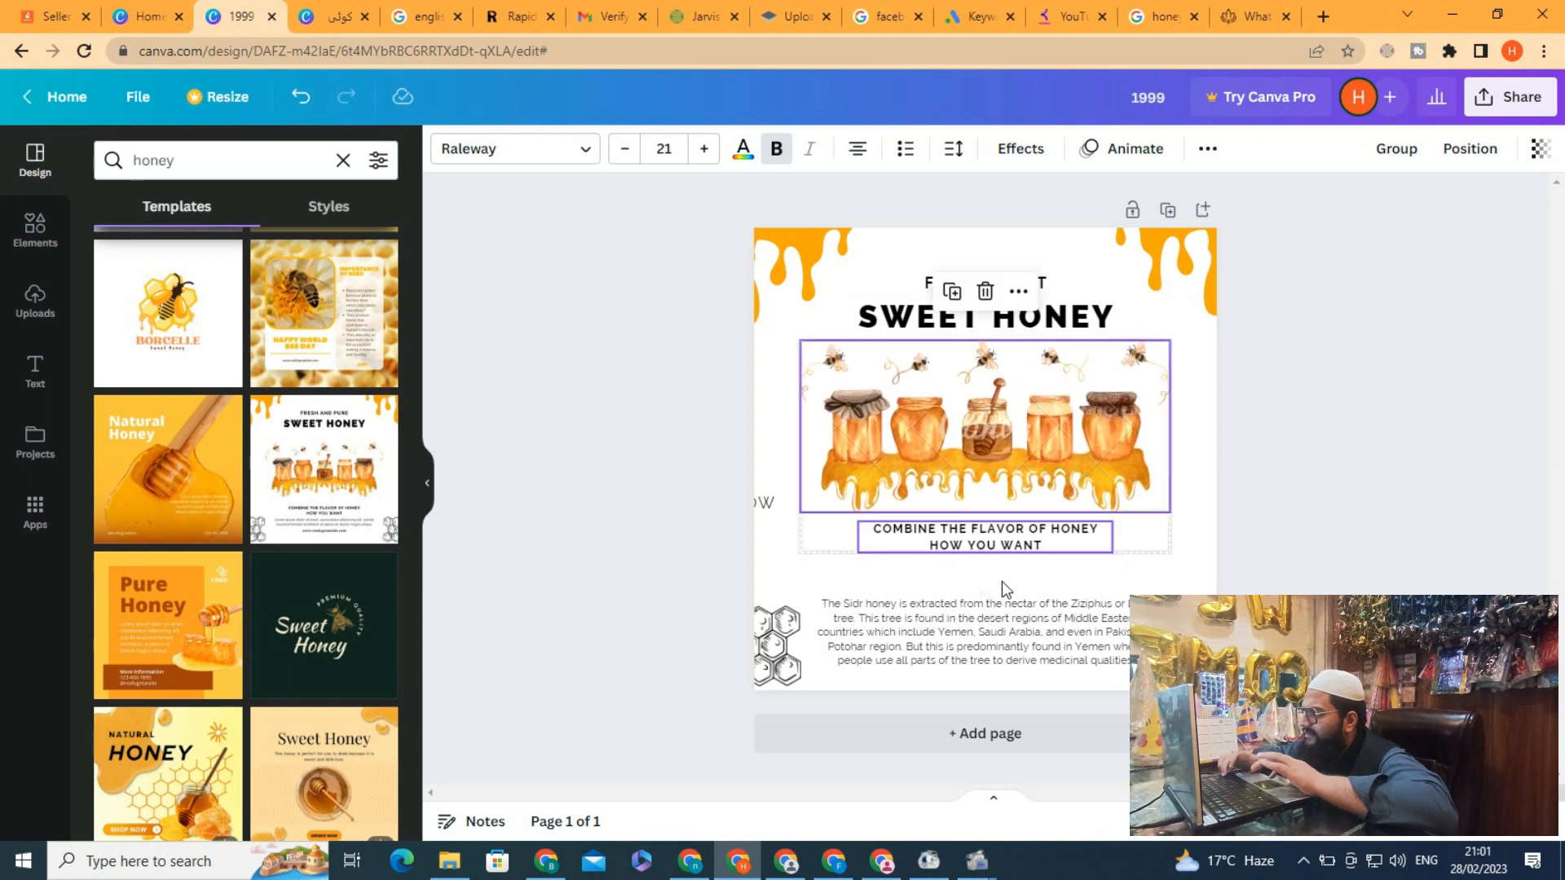
Select the Sidr honey paragraph and nudge it upward beneath the caption
drag(795, 580, 928, 641)
key(Up)
key(Up)
key(Up)
key(Up)
key(Up)
key(Up)
key(Up)
key(Up)
key(Up)
key(Up)
key(Up)
key(Up)
key(Up)
key(Up)
key(Up)
key(Up)
key(Up)
key(Up)
key(Up)
key(Up)
key(Up)
key(Up)
key(Up)
key(Up)
key(Up)
key(Up)
key(Up)
key(Up)
key(Up)
key(Up)
key(Up)
key(Up)
key(Up)
key(Up)
key(Up)
key(Up)
key(Up)
key(Up)
key(Up)
key(Up)
key(Up)
key(Up)
key(Up)
key(Up)
key(Up)
key(Up)
key(Up)
key(Up)
key(Up)
key(Up)
key(Up)
key(Up)
key(Up)
key(Up)
key(Up)
key(Up)
key(Up)
key(Up)
key(Up)
key(Up)
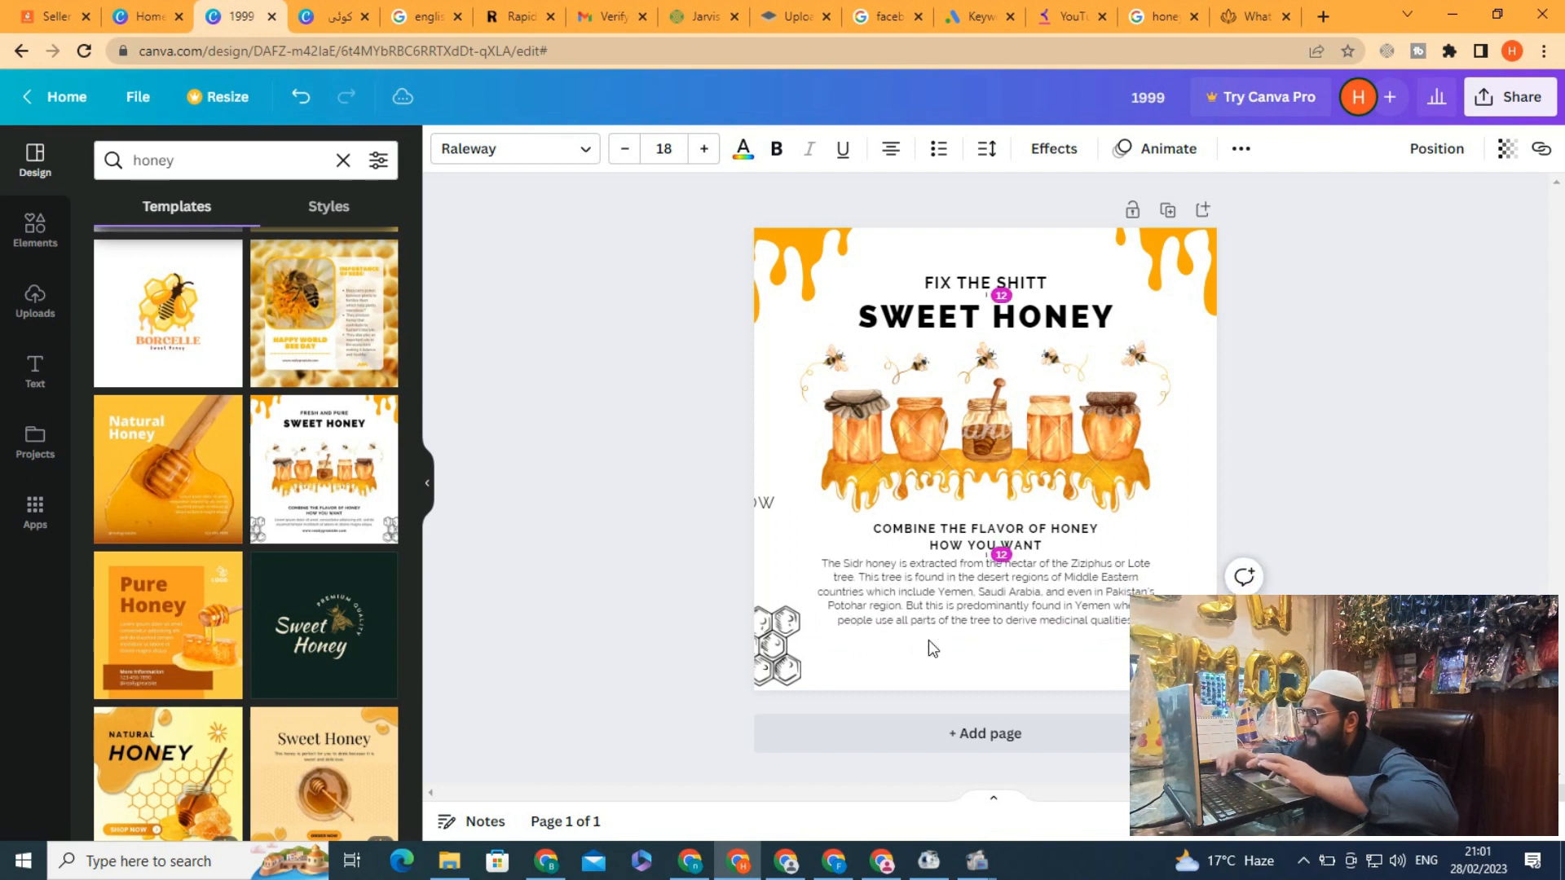
Move the PLEASE CLICK text to the page bottom and format it bold at font size 29
click(766, 502)
drag(766, 502, 1105, 650)
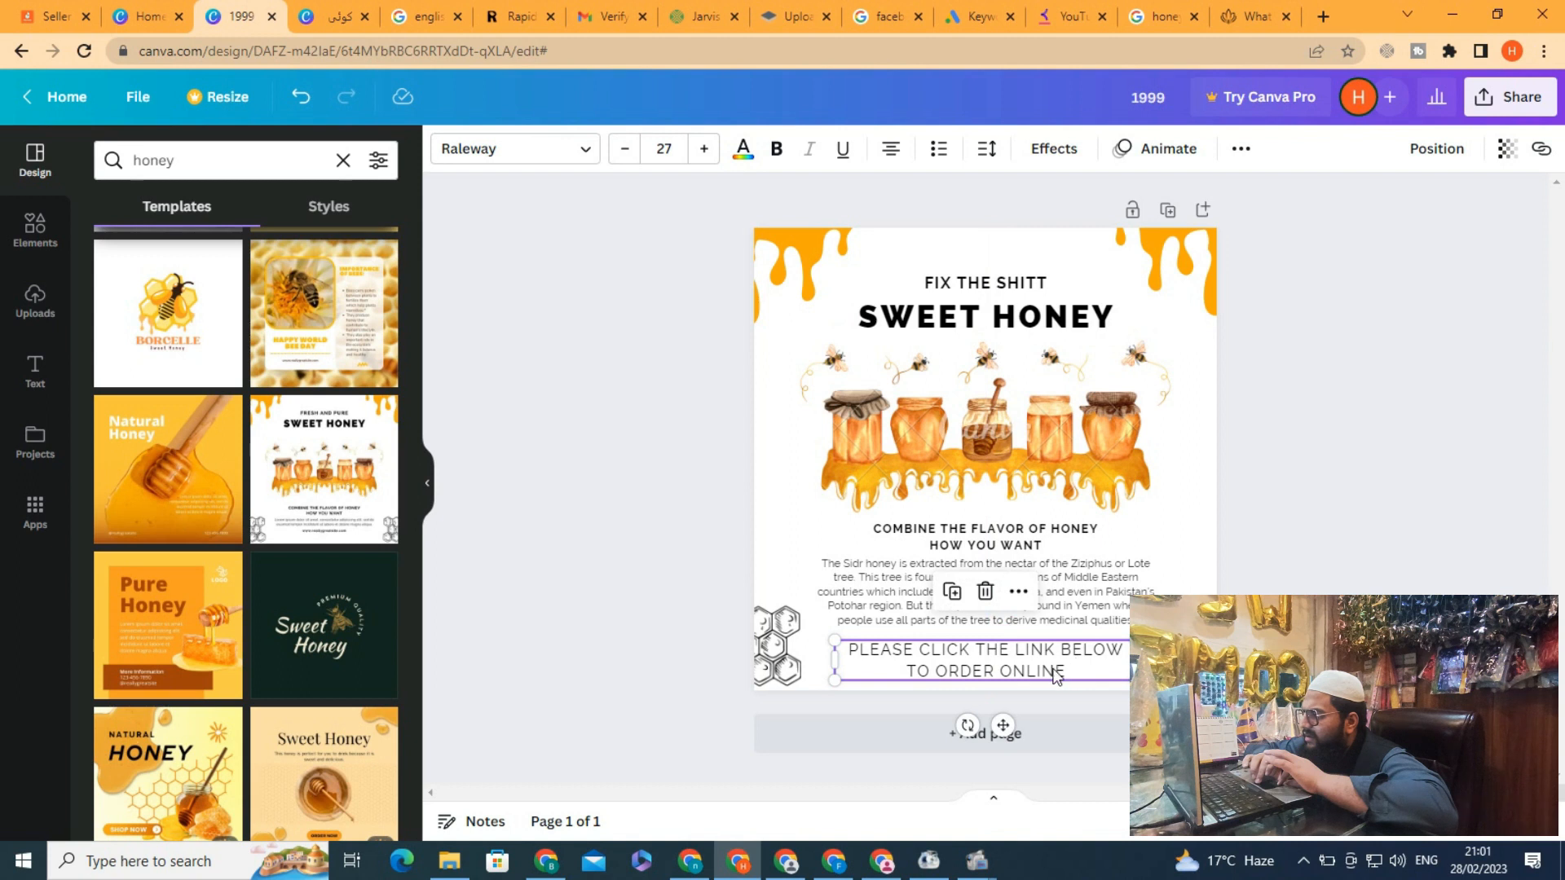
double_click(1056, 675)
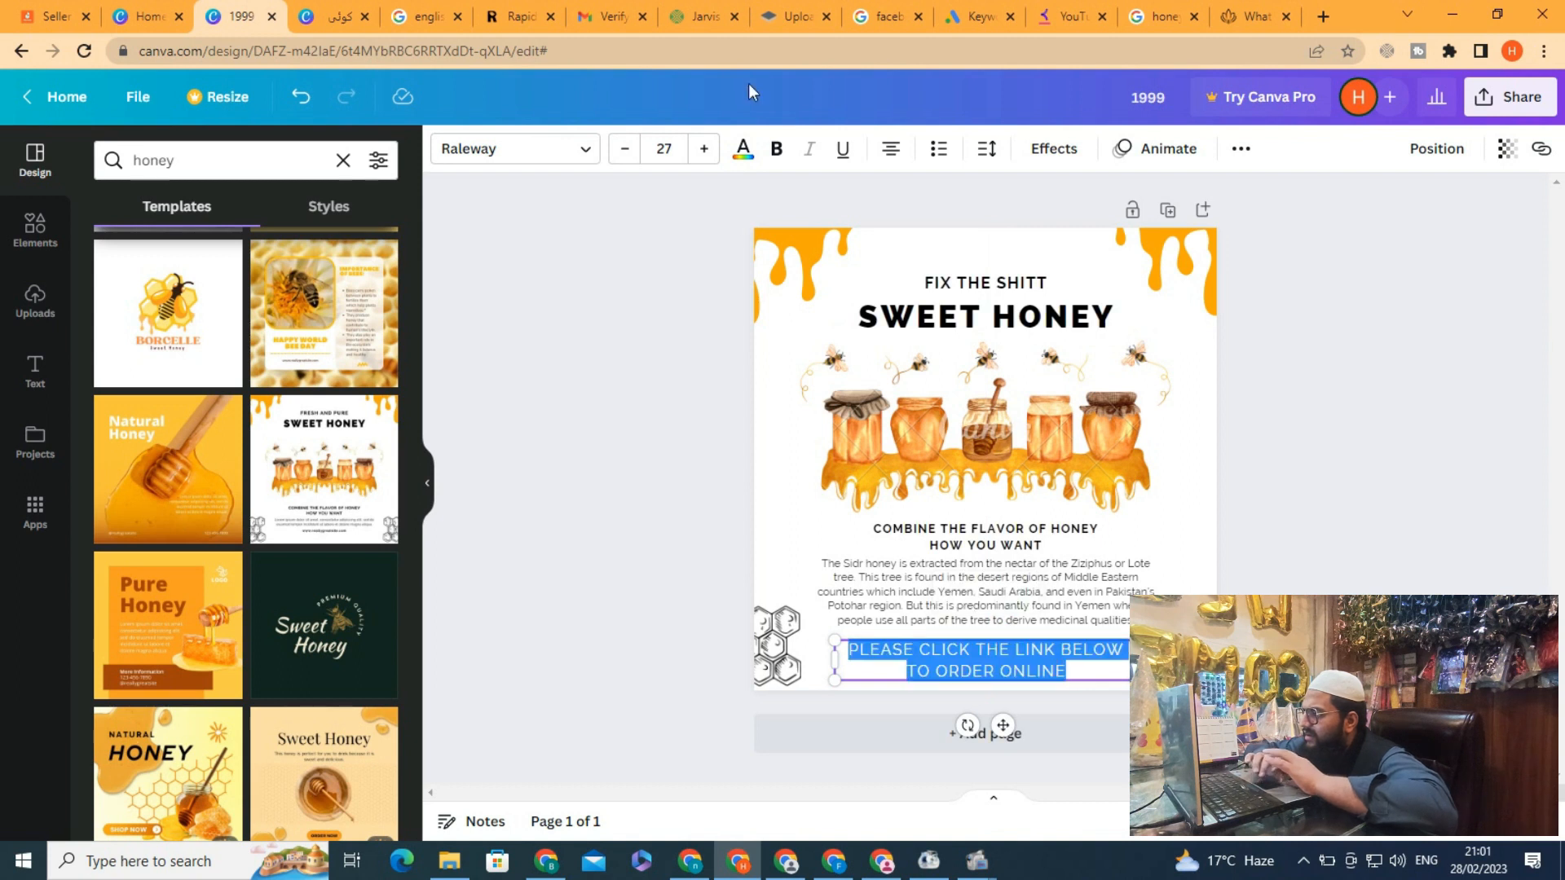
click(776, 148)
click(704, 149)
click(704, 148)
click(704, 149)
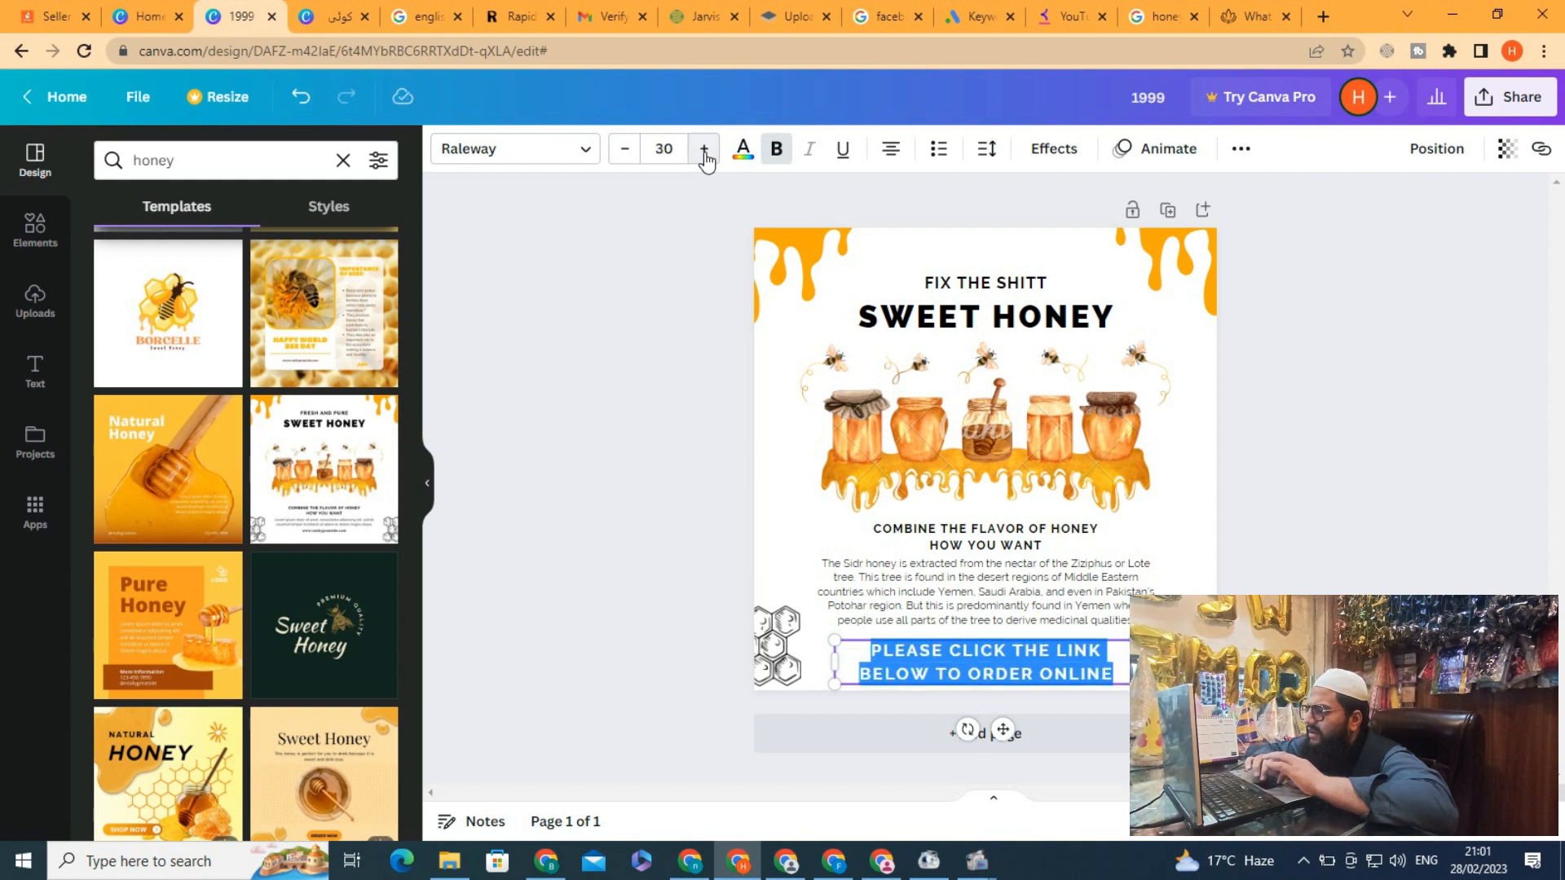
click(625, 149)
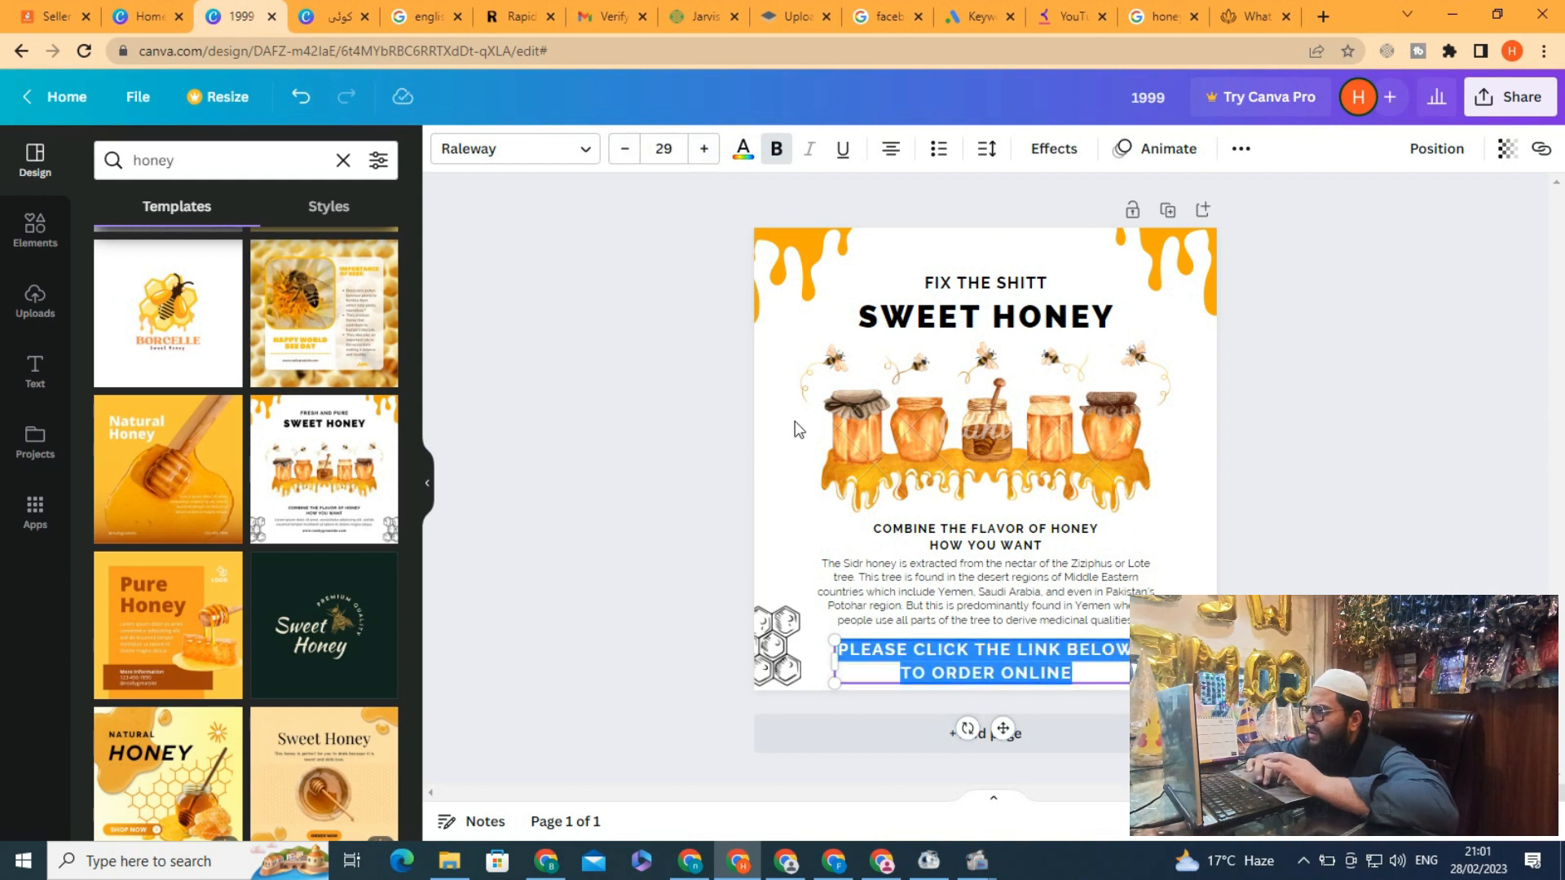
click(776, 487)
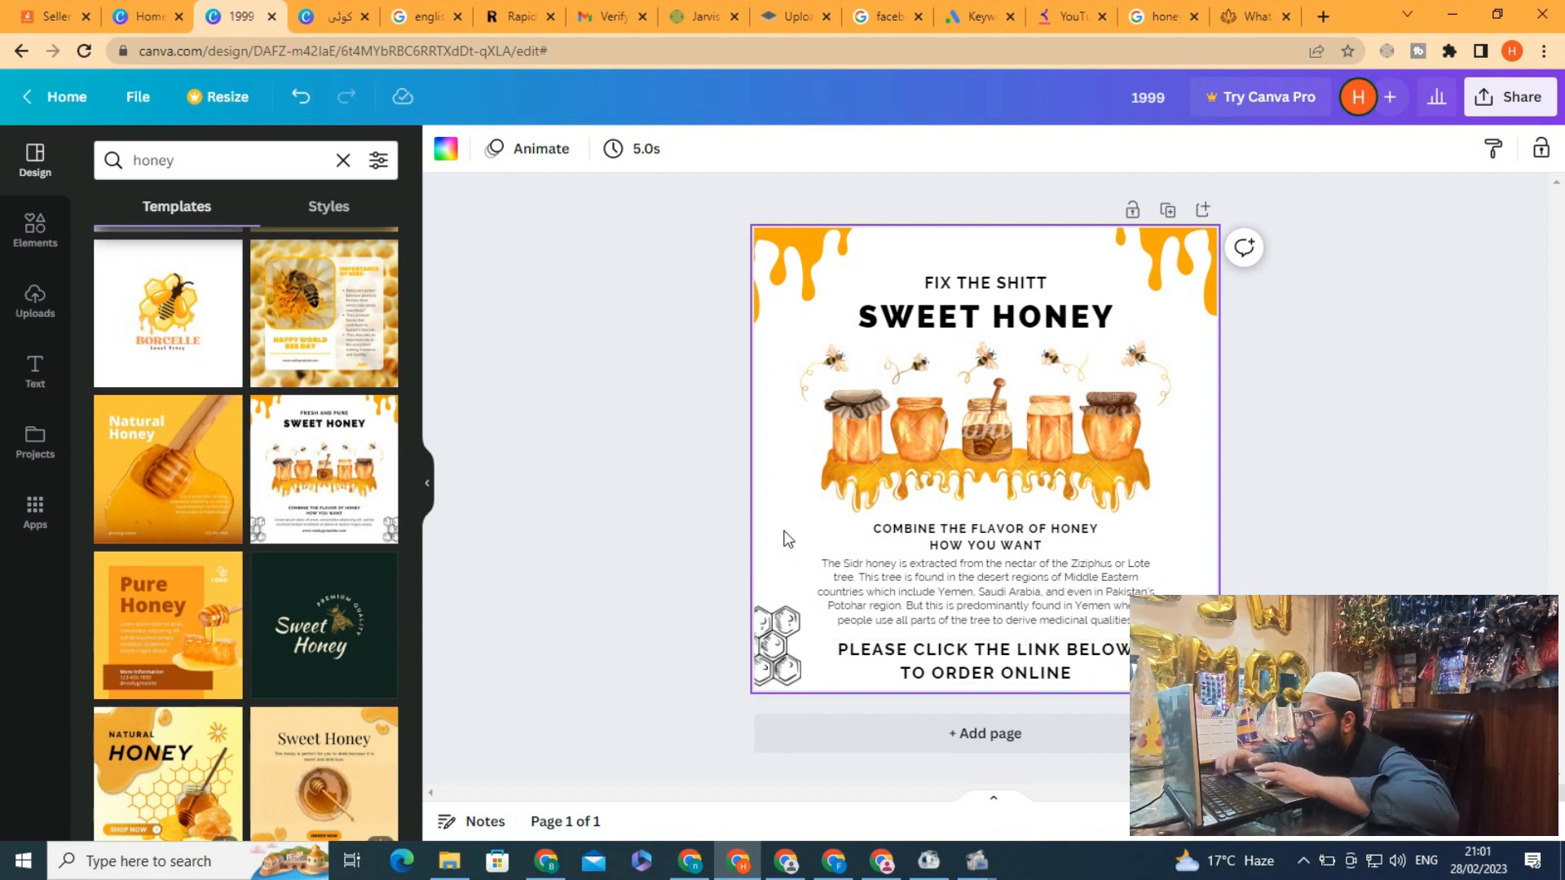
click(648, 432)
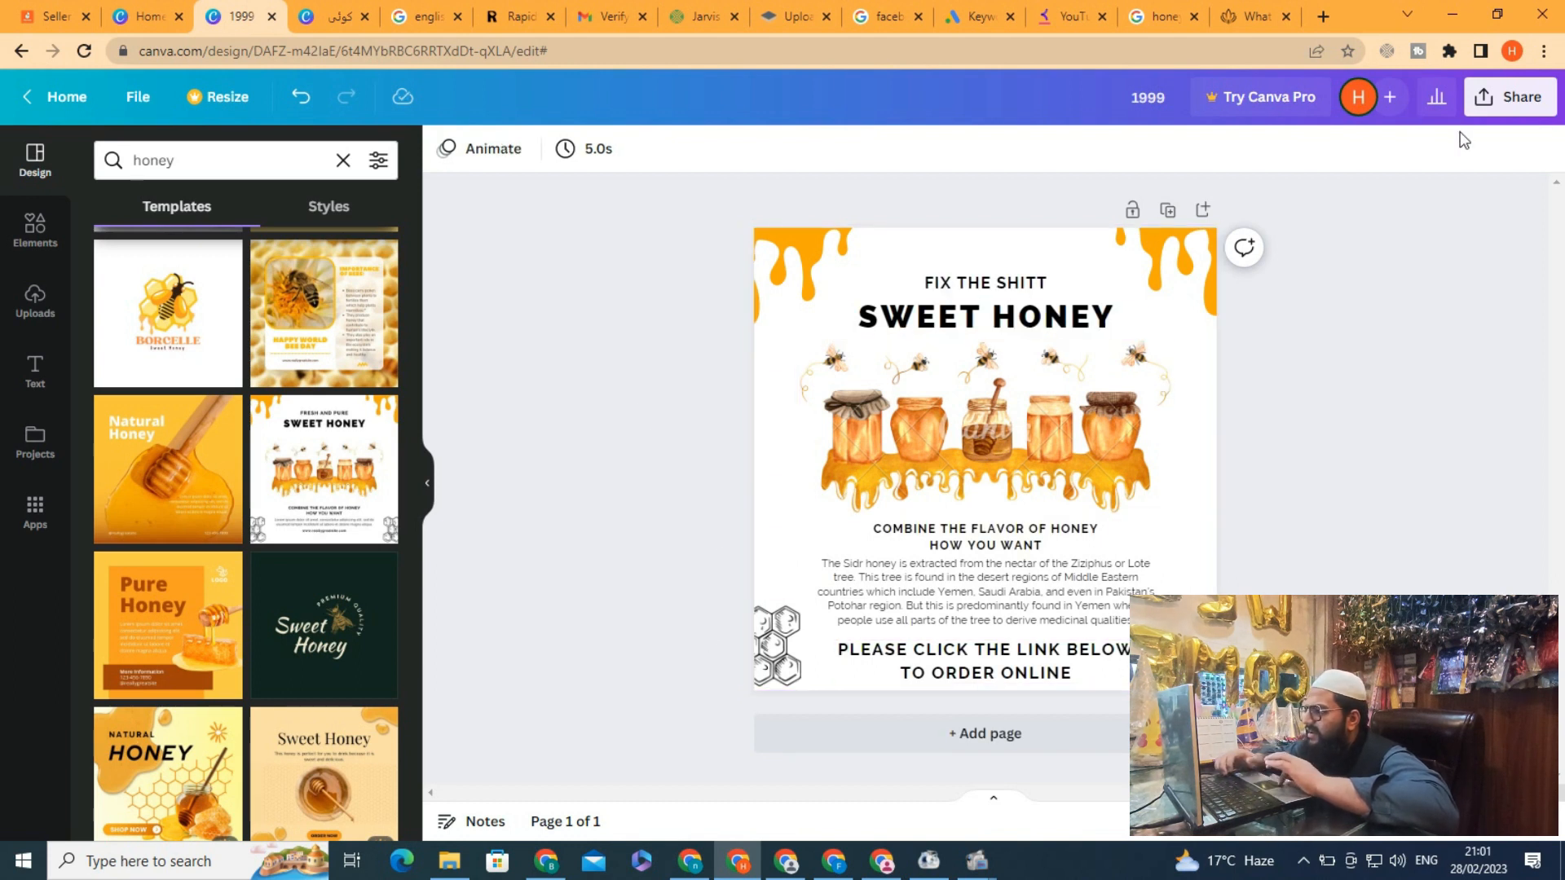
Try to download the design as a PNG
click(1504, 104)
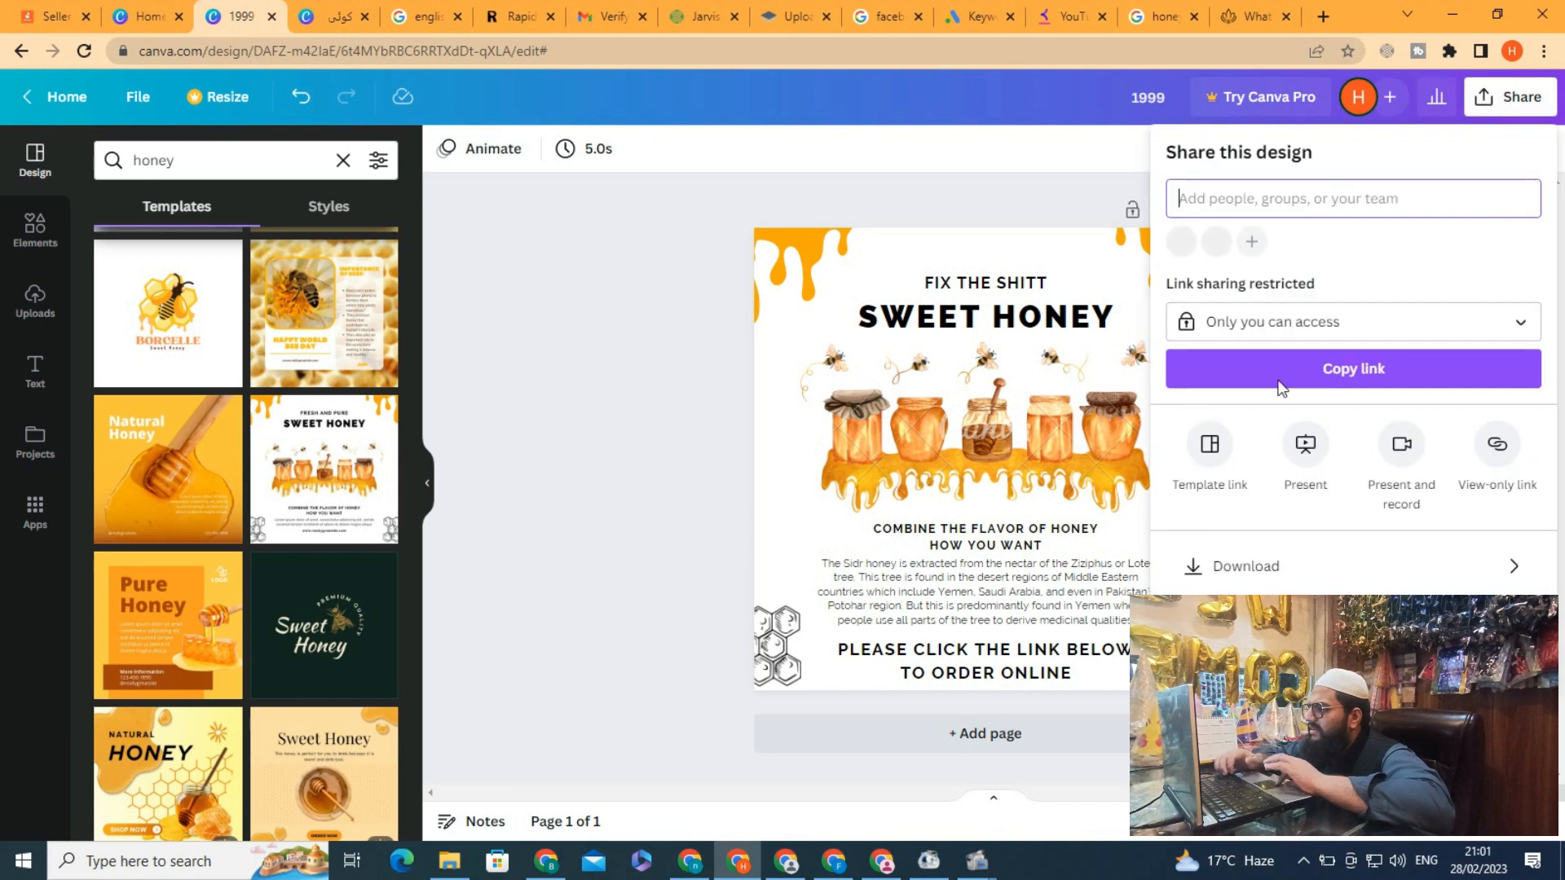
click(1270, 567)
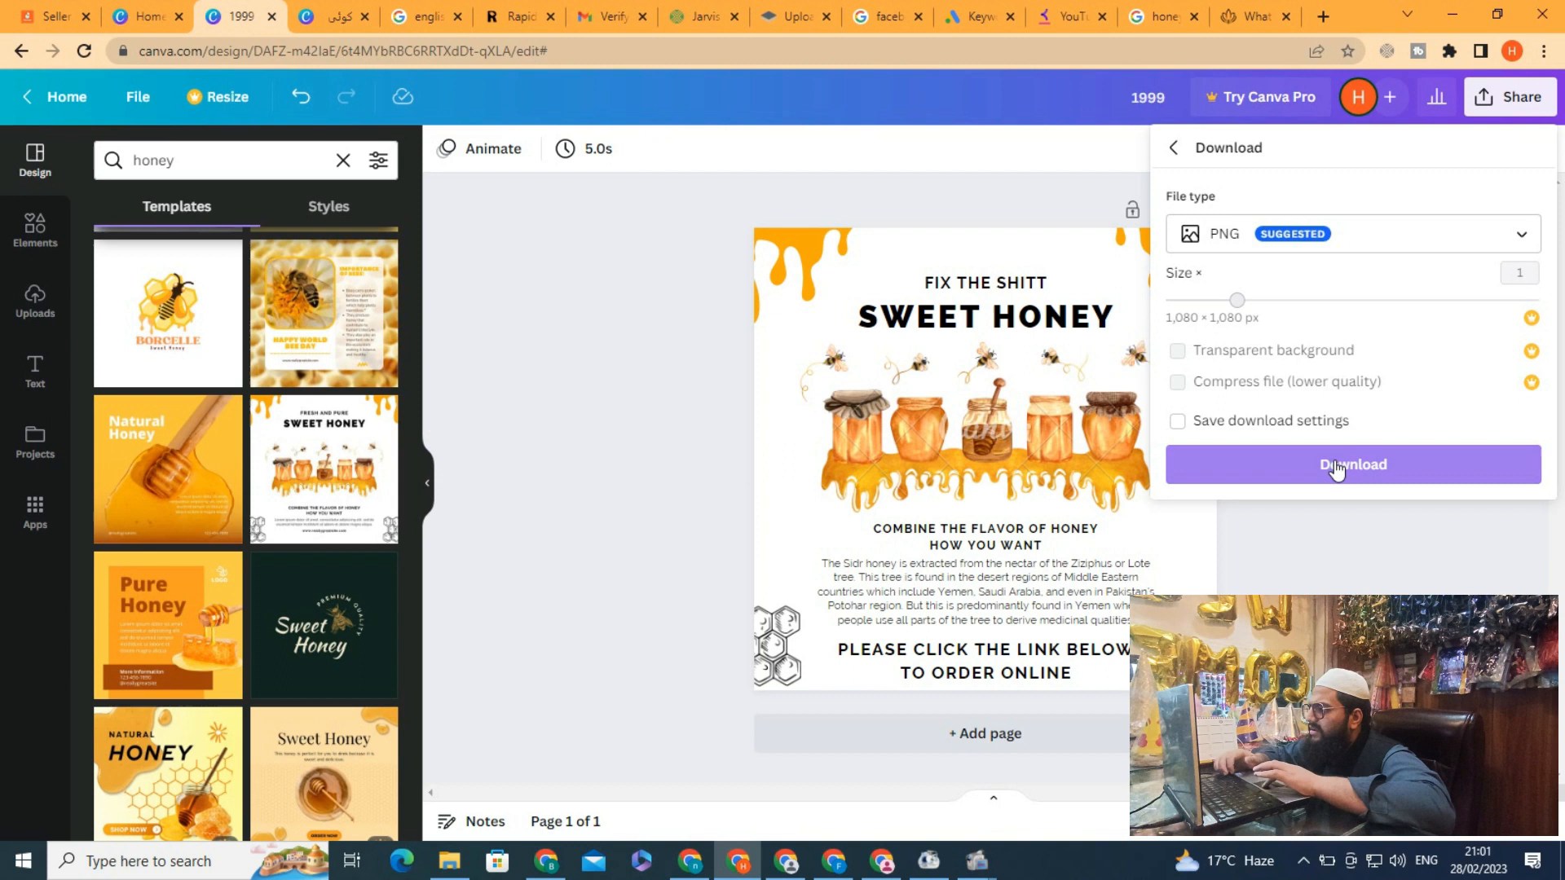
click(1334, 465)
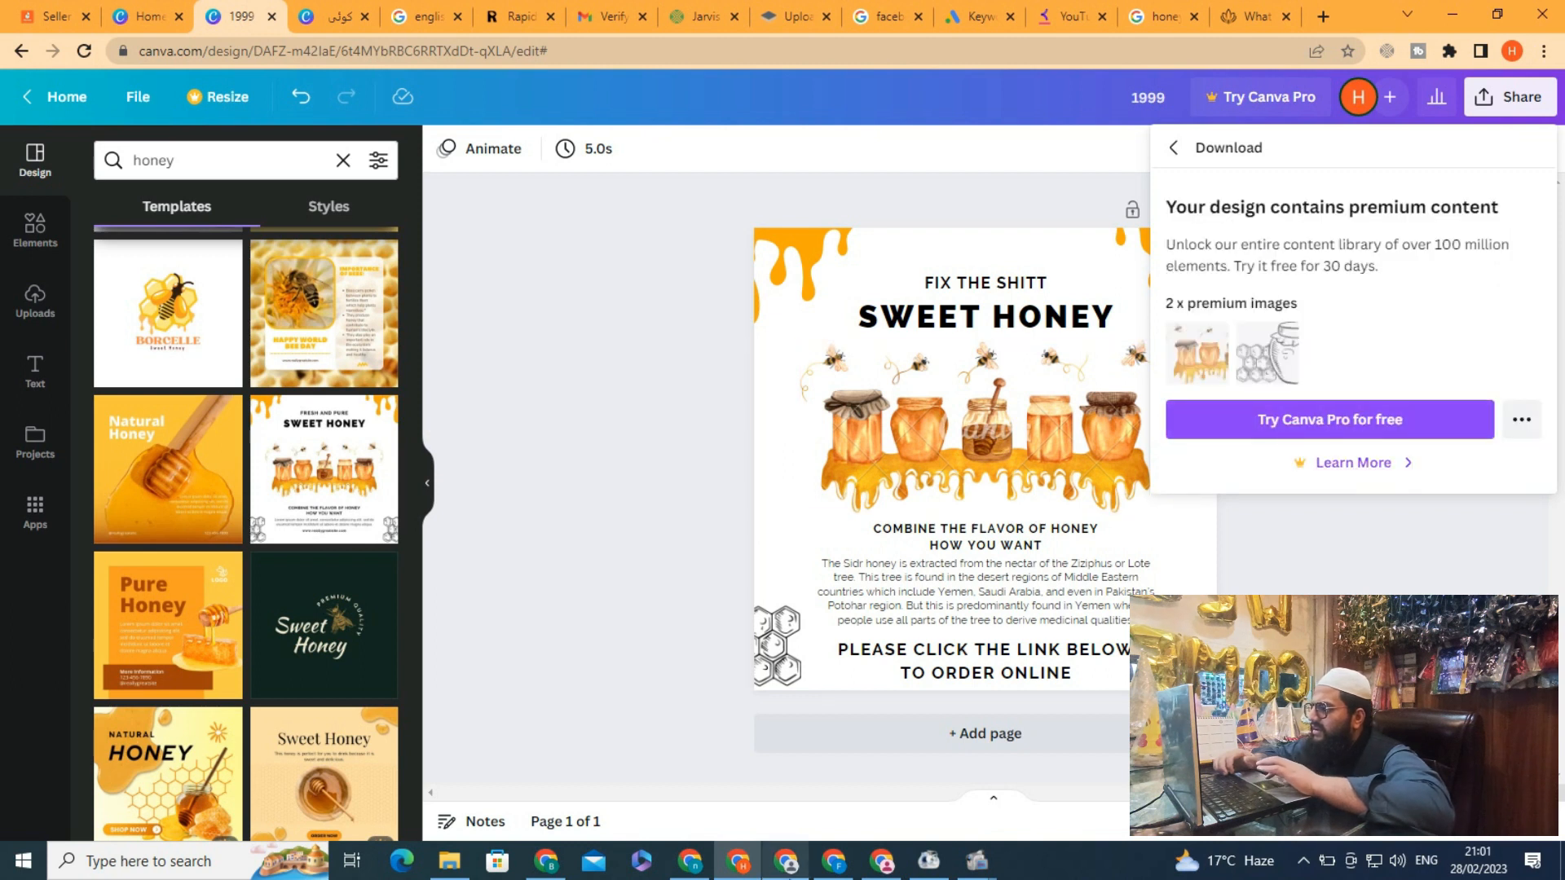
mouse_move(786, 860)
click(864, 824)
mouse_move(881, 866)
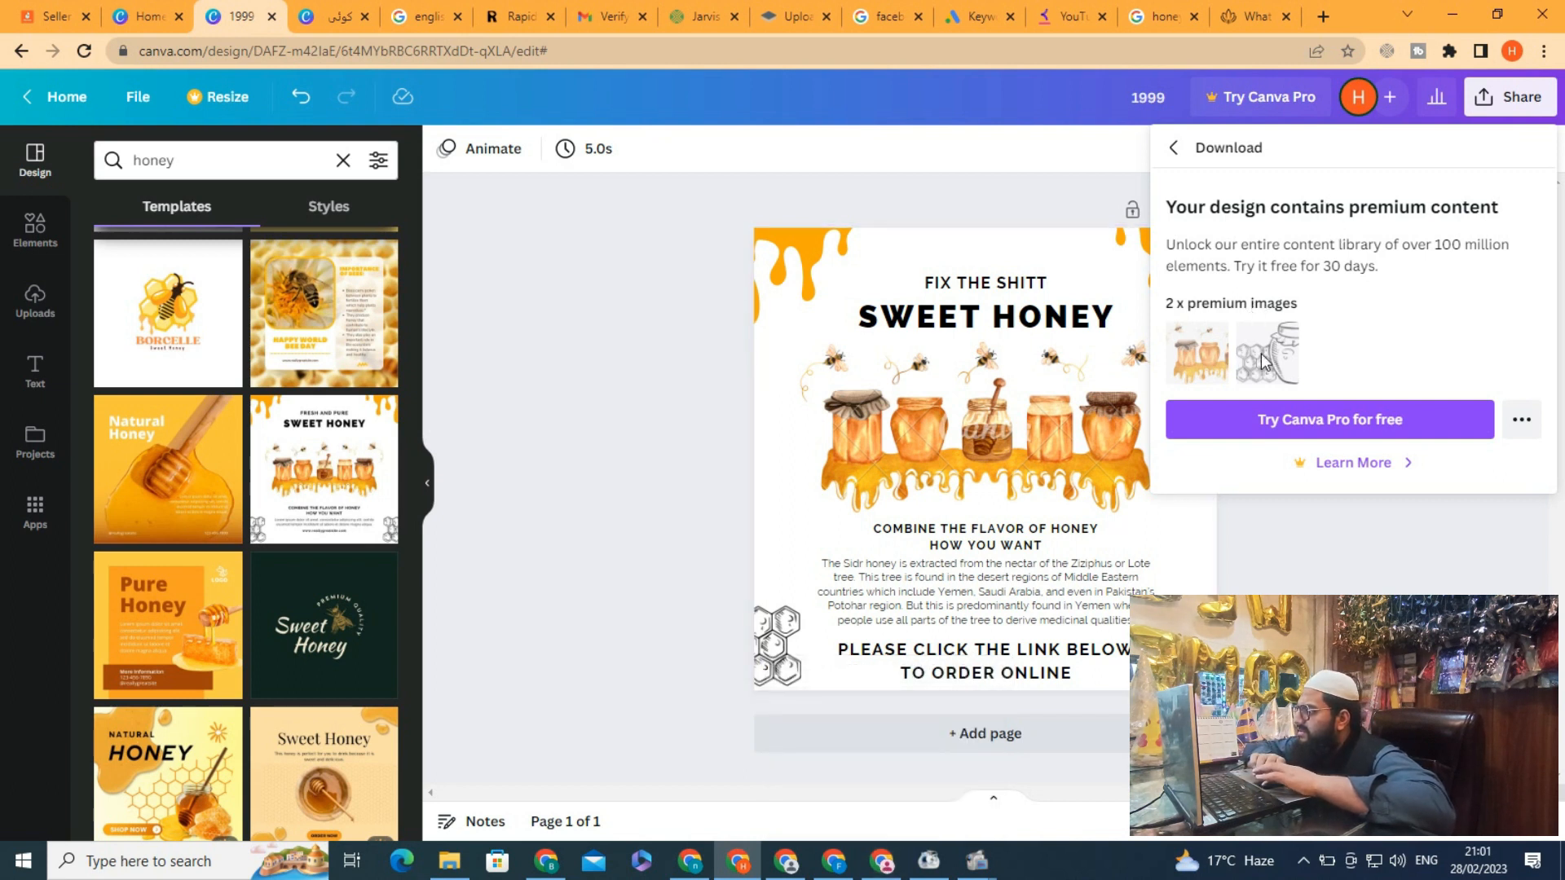
Delete the premium honey jars image from the middle of the design
click(984, 440)
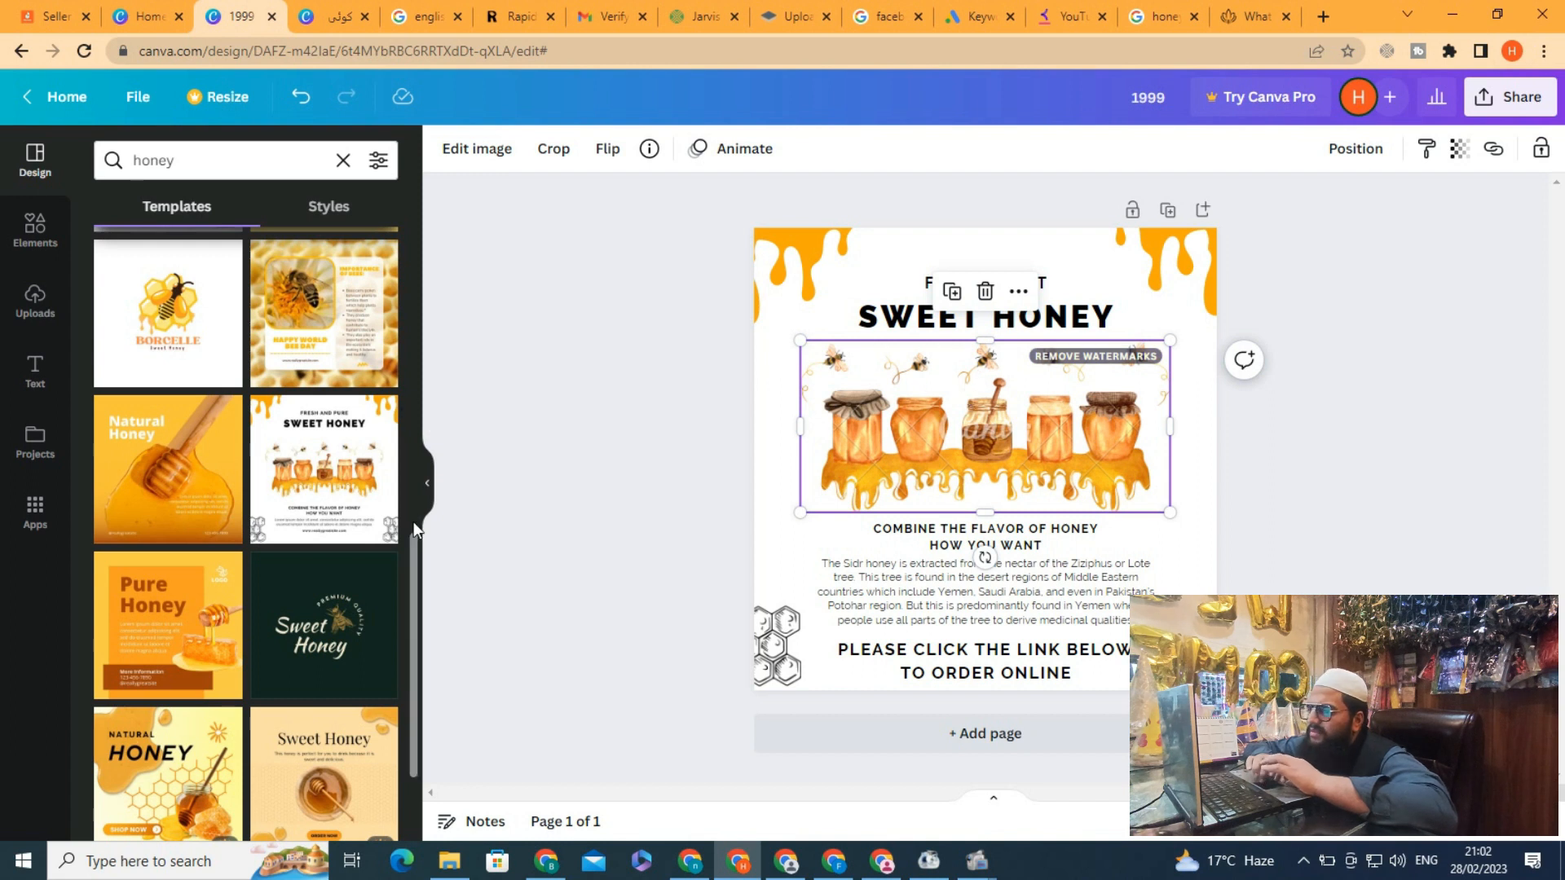
drag(413, 542, 409, 246)
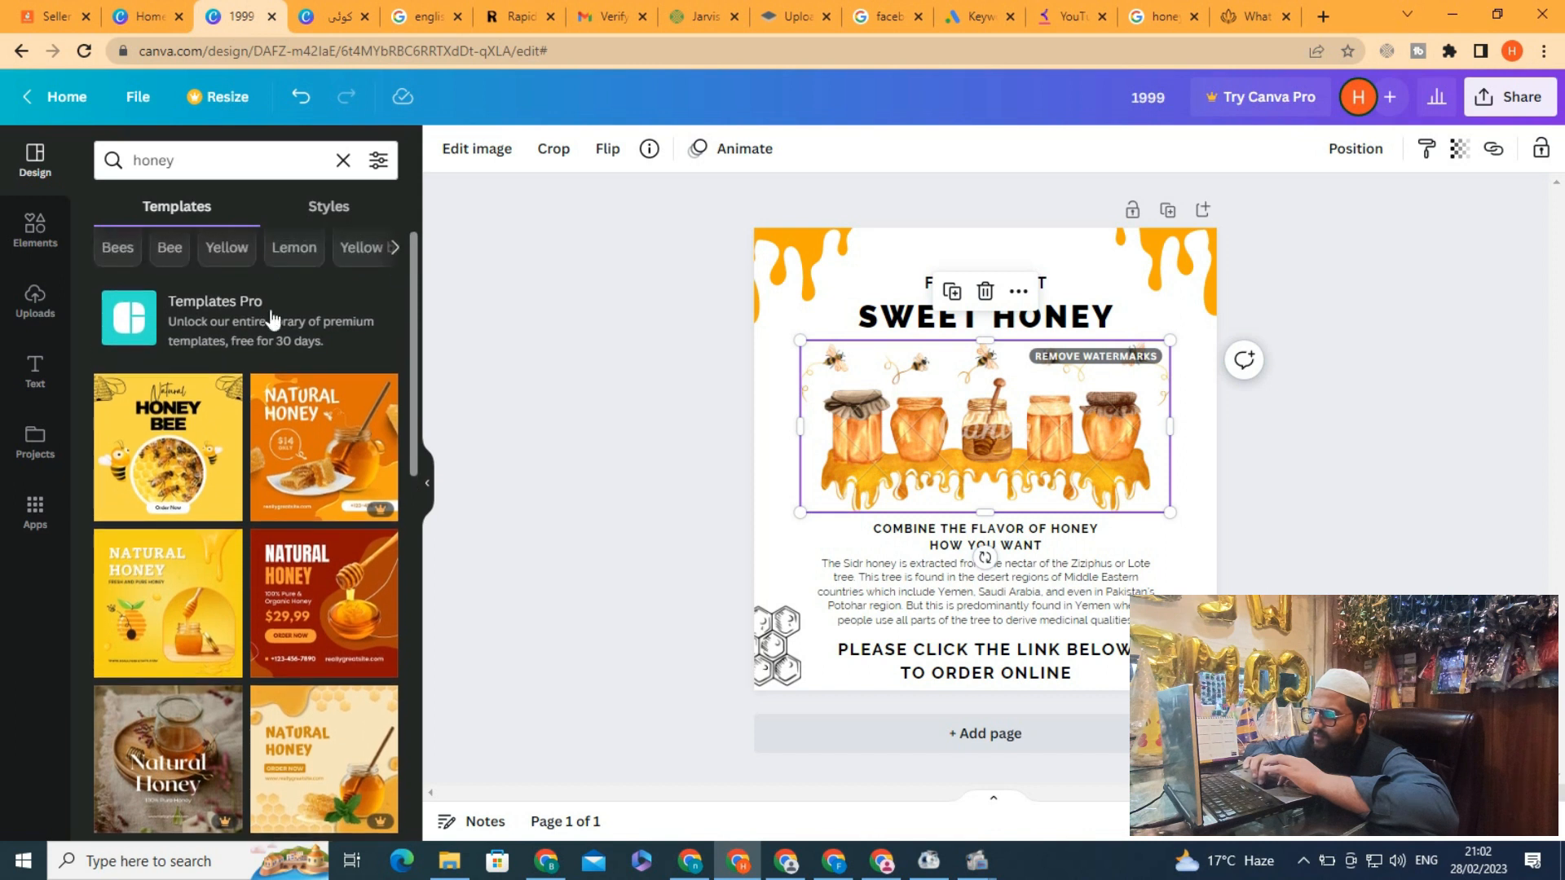
click(33, 308)
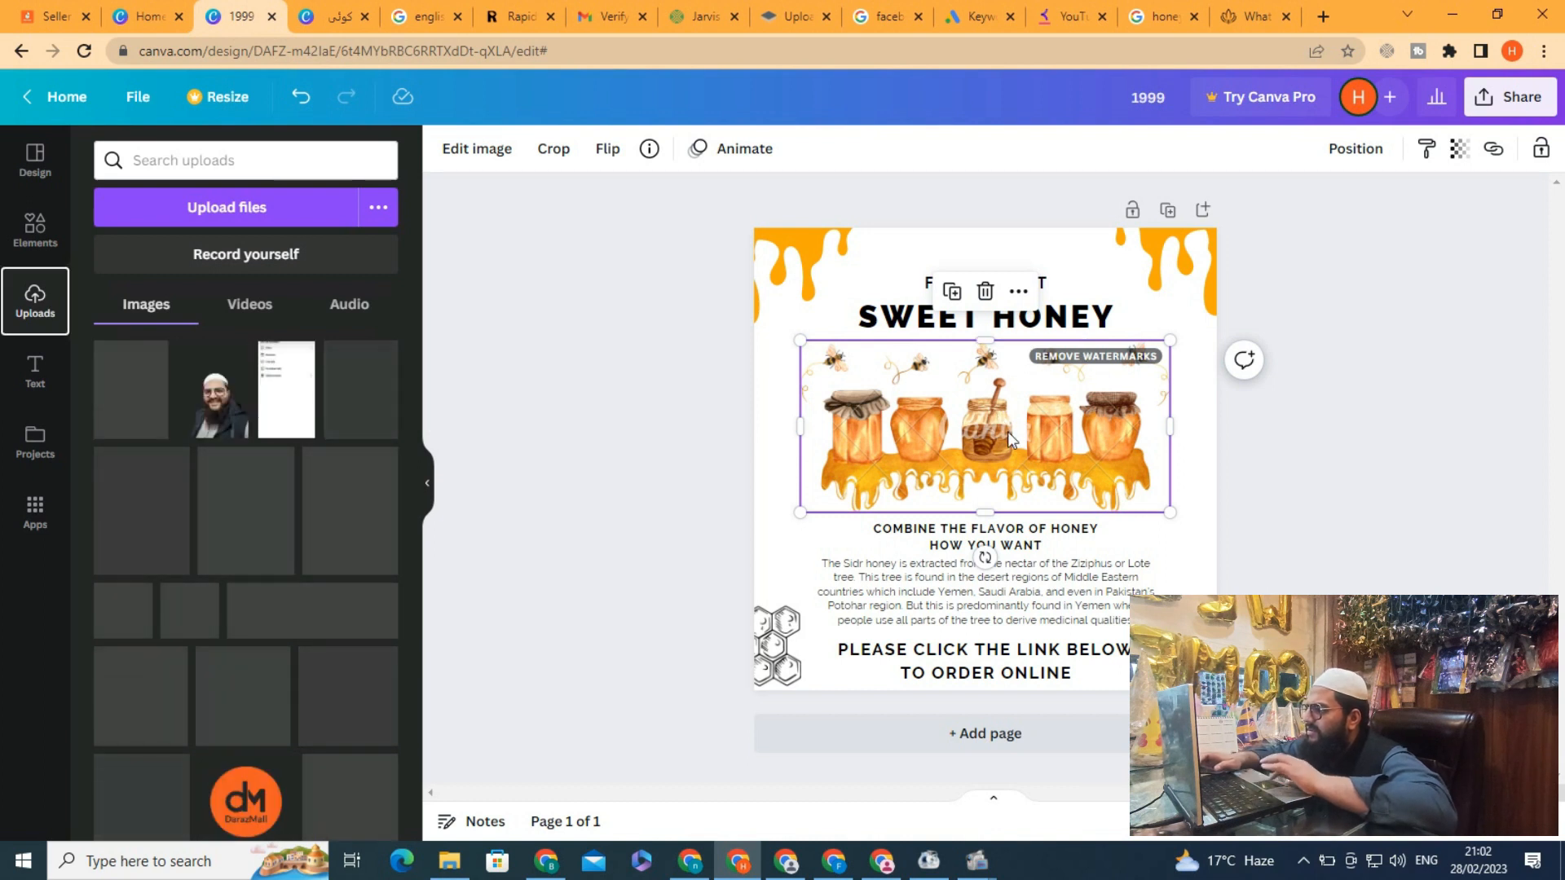
click(1090, 363)
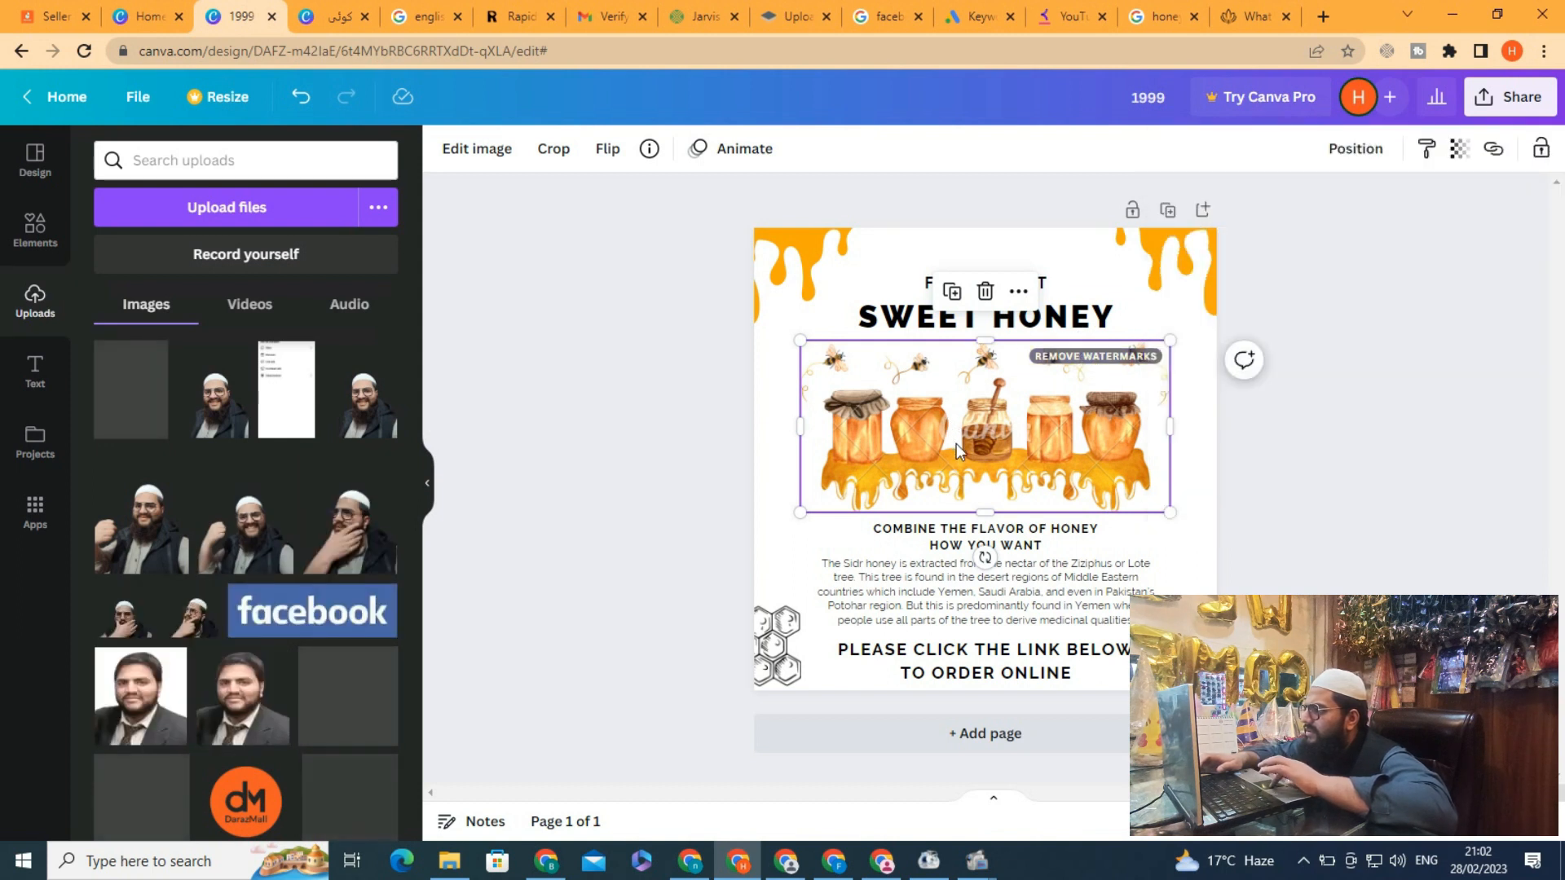
key(Delete)
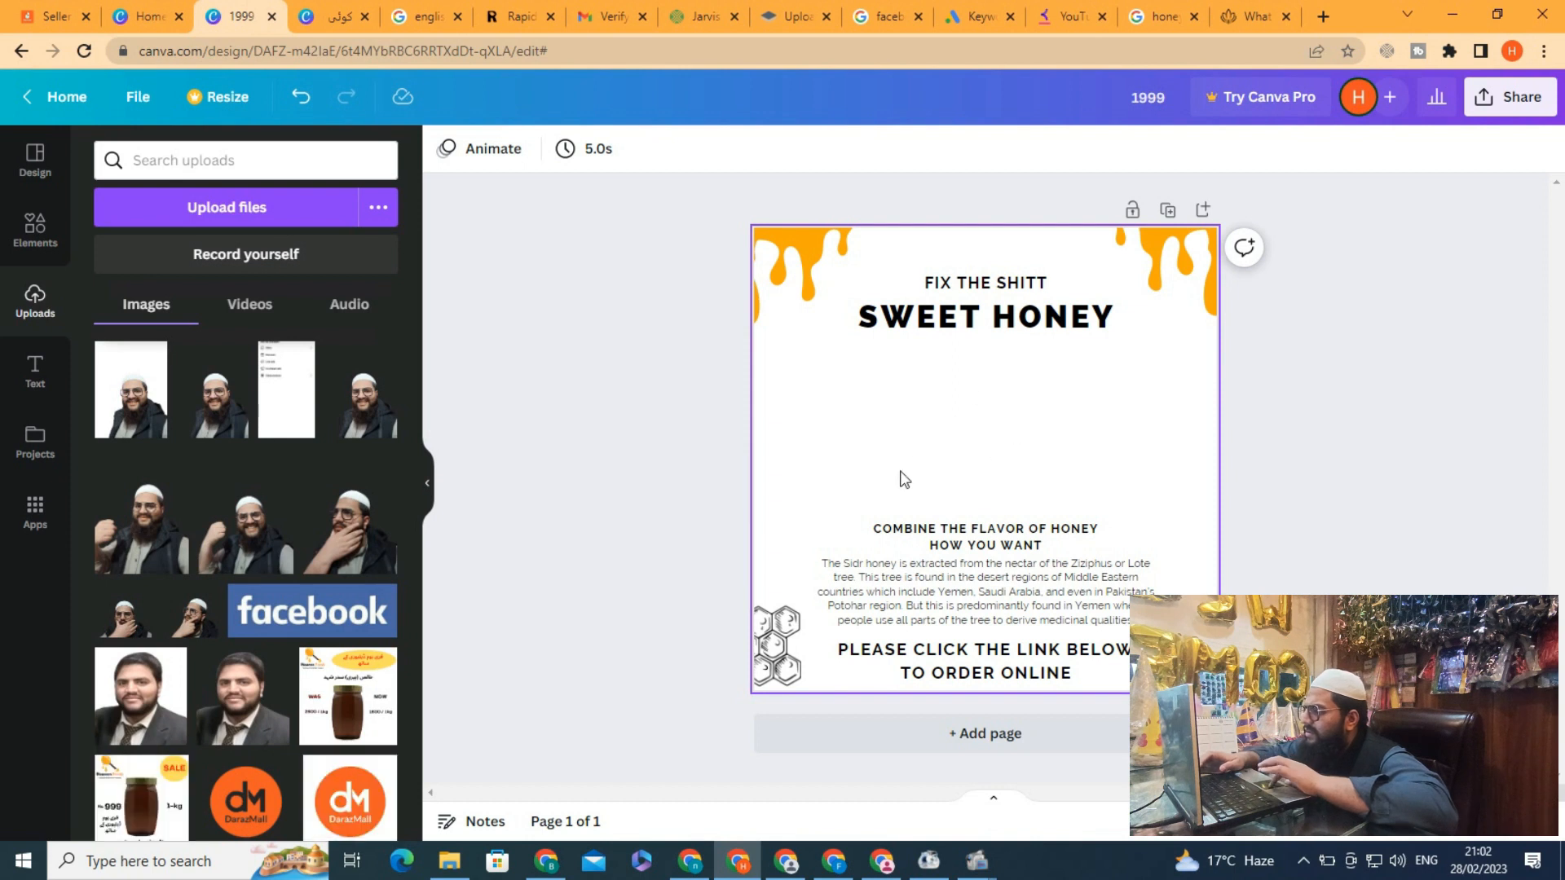
Add the uploaded dark honey jar photo to the middle of the page
click(667, 410)
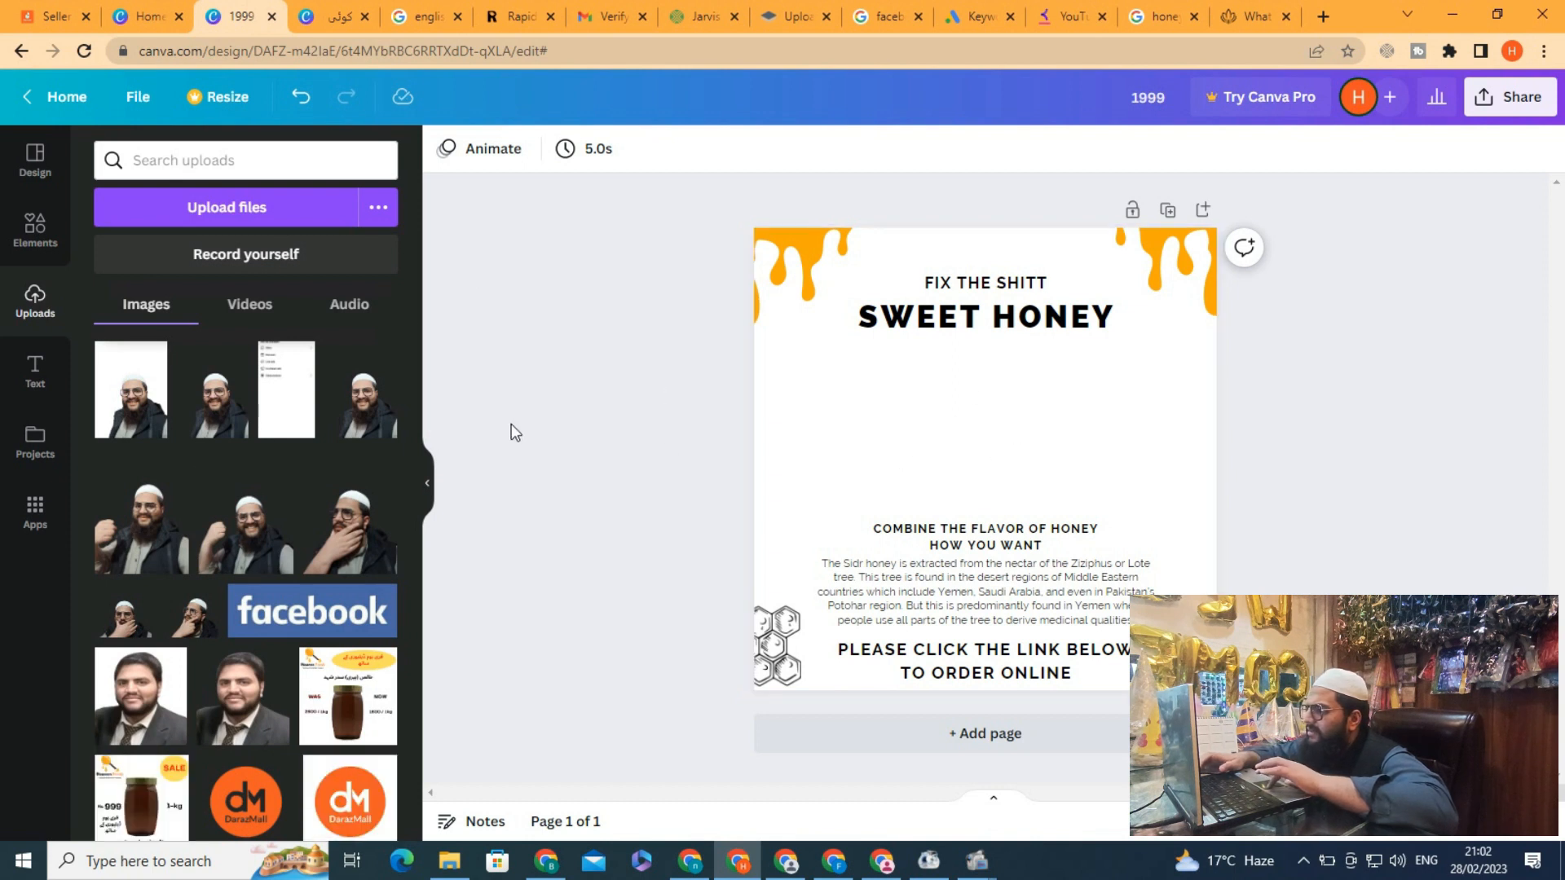
mouse_move(413, 351)
mouse_down()
mouse_move(406, 751)
mouse_move(398, 693)
mouse_up()
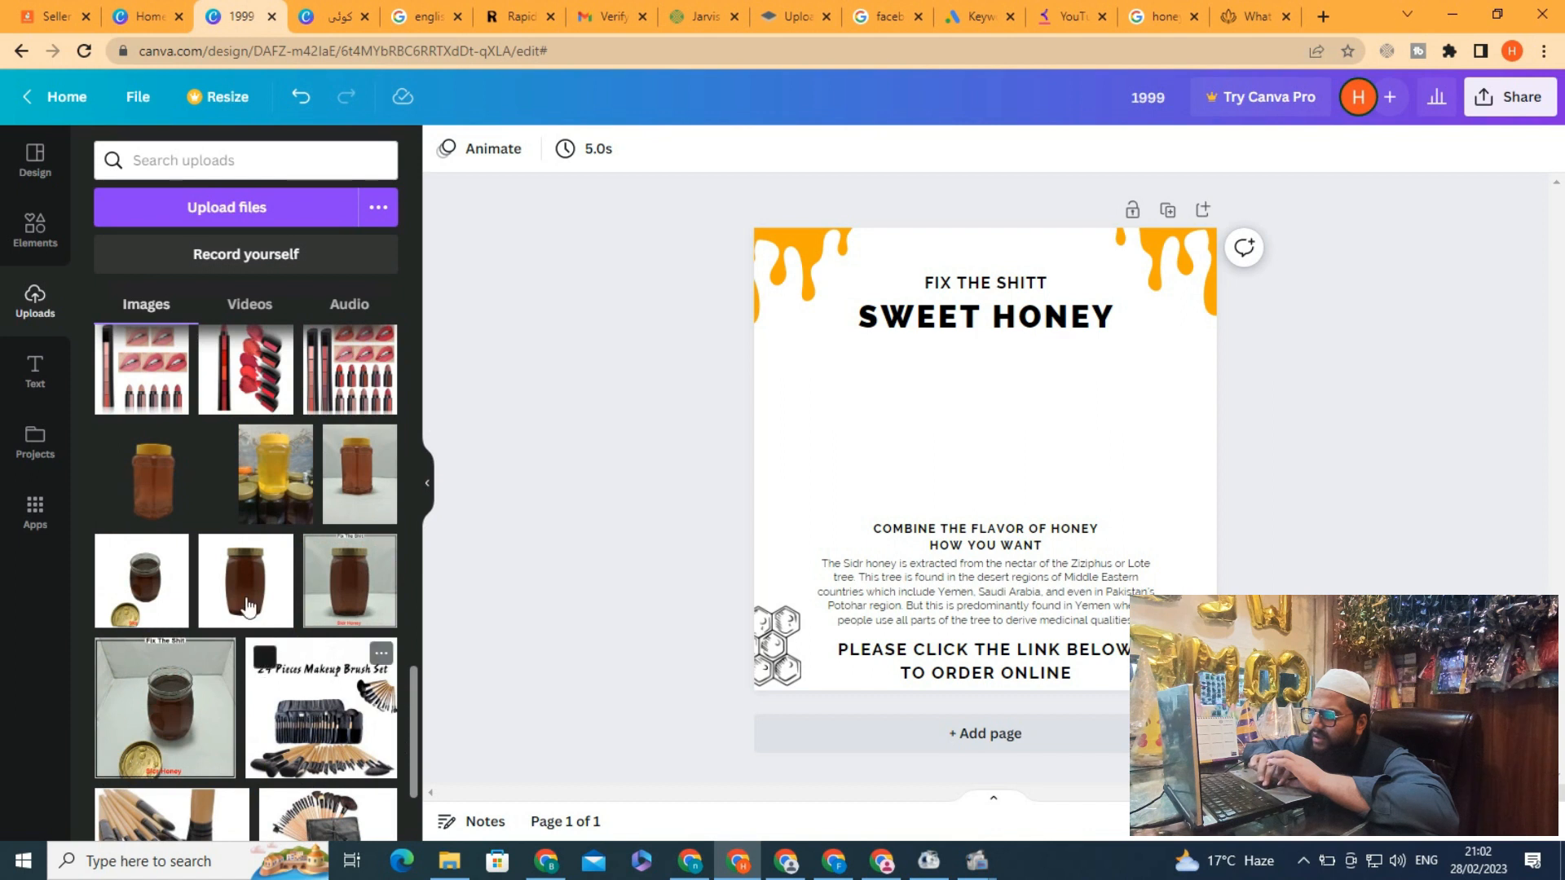
drag(945, 429, 900, 363)
key(Escape)
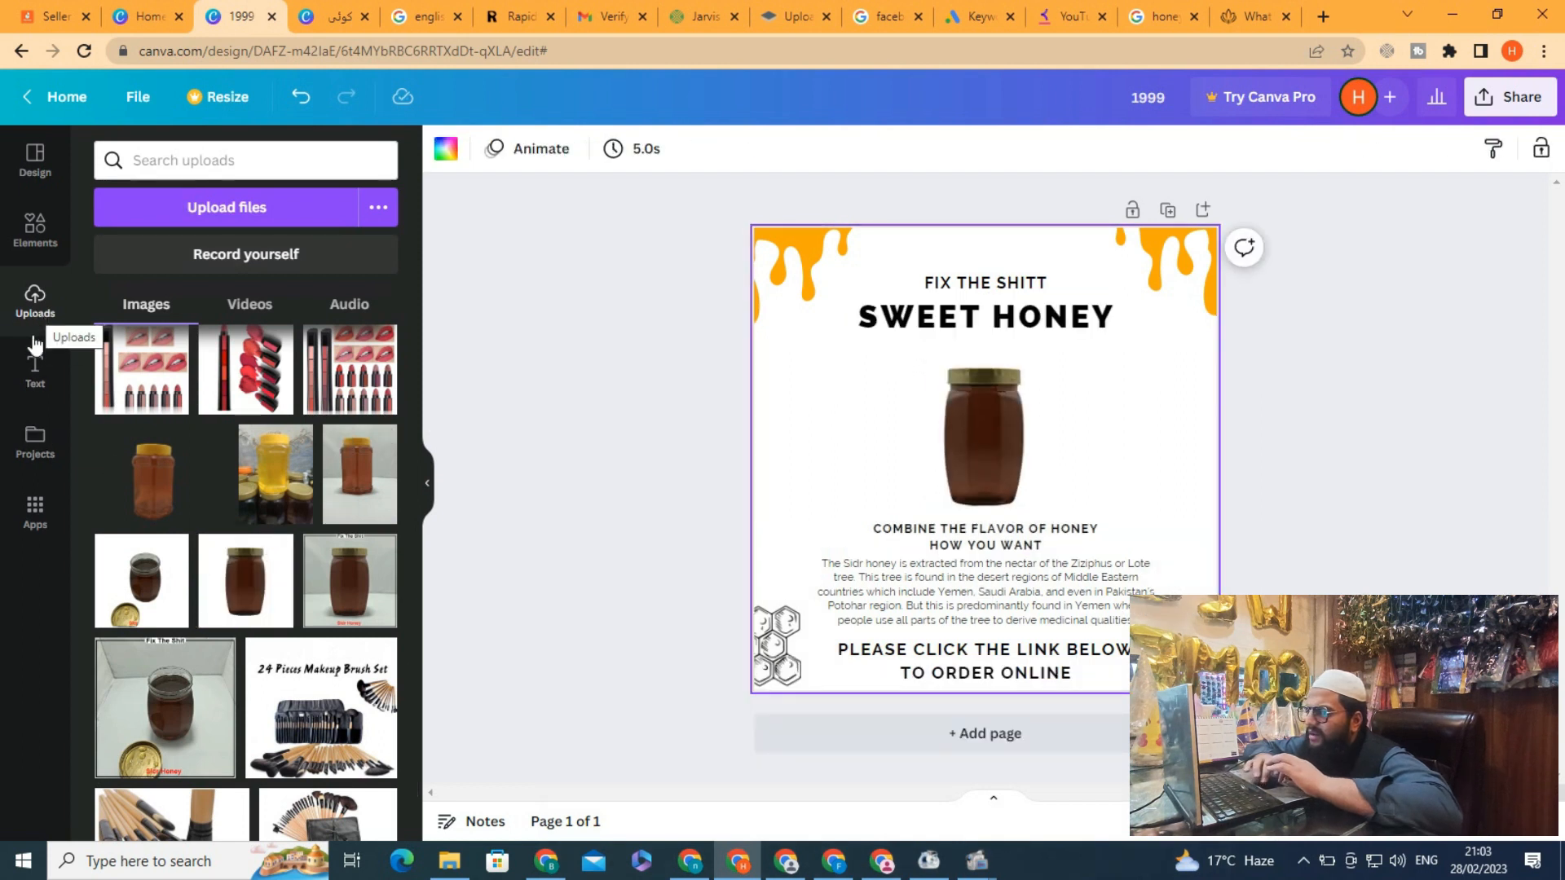
Try again to download the design as a PNG
click(34, 179)
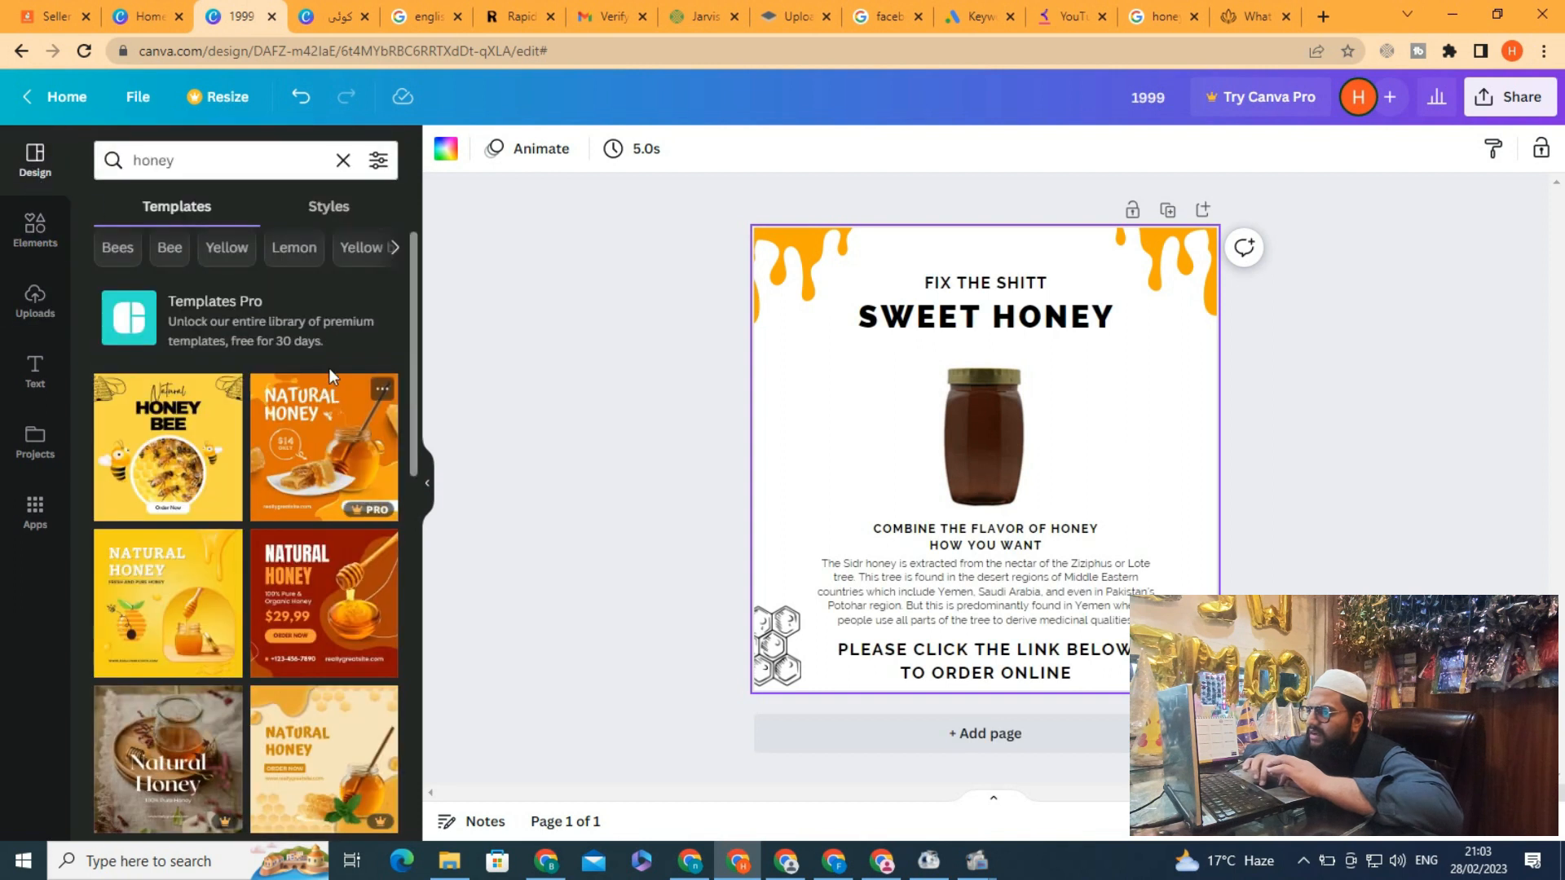
drag(414, 380, 450, 688)
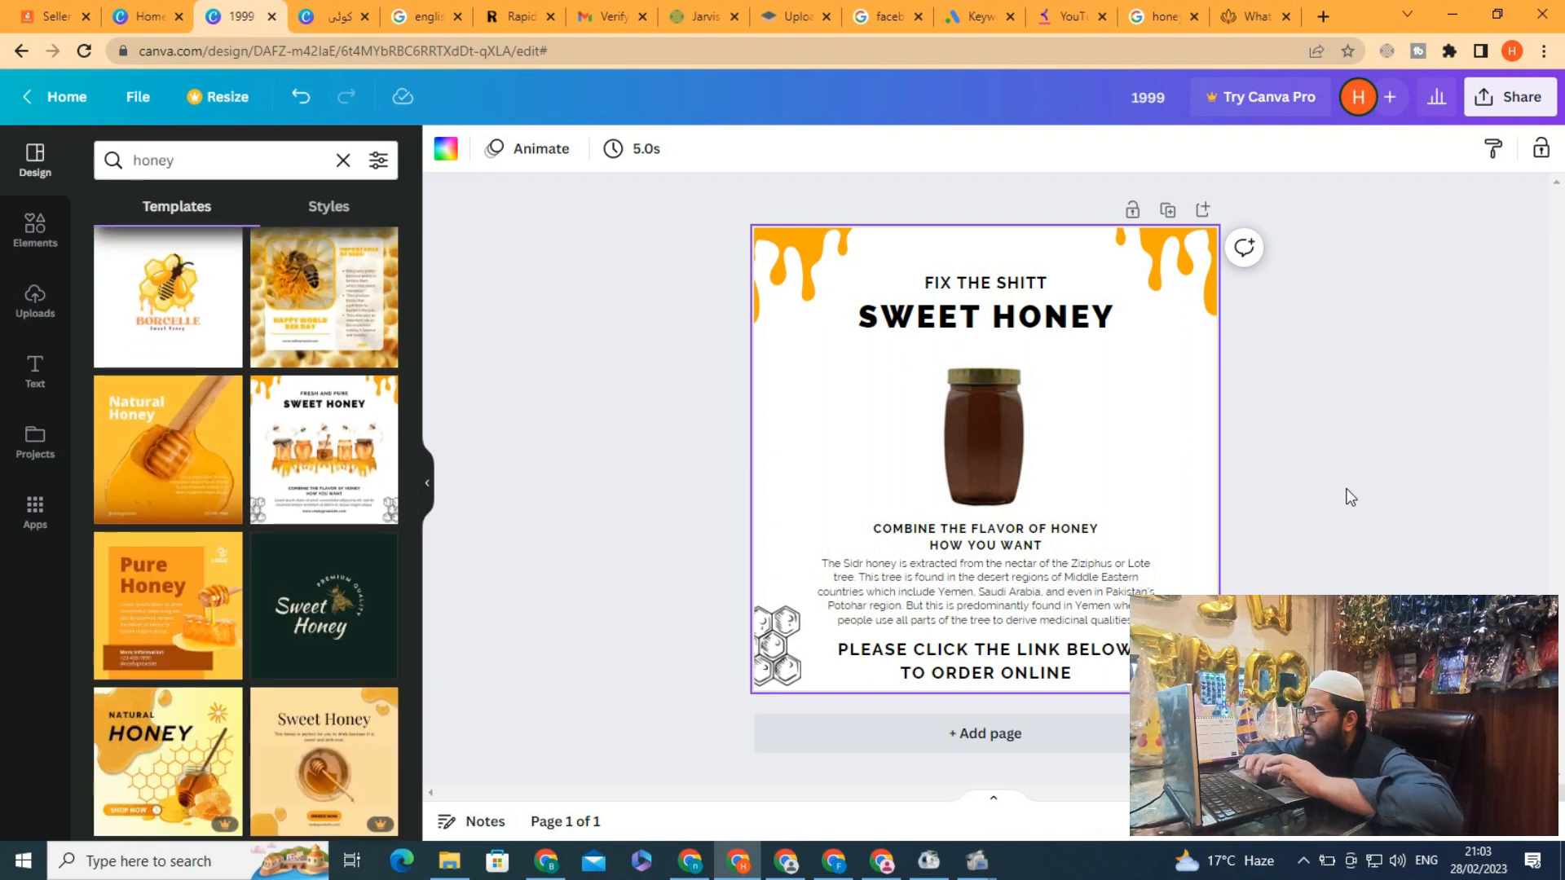
click(1491, 98)
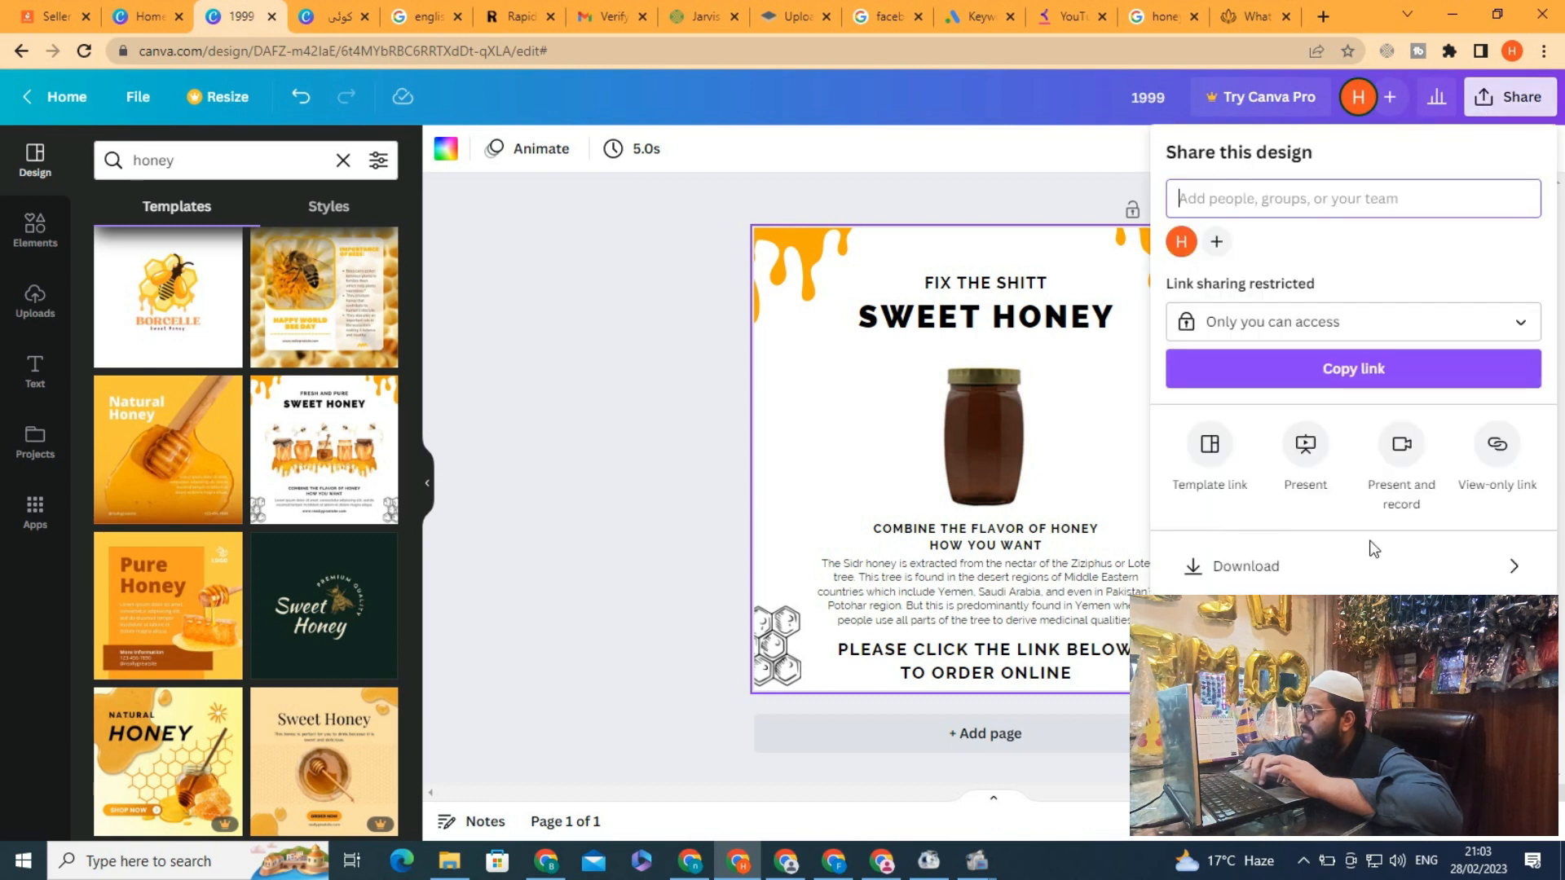
click(1296, 561)
click(1338, 458)
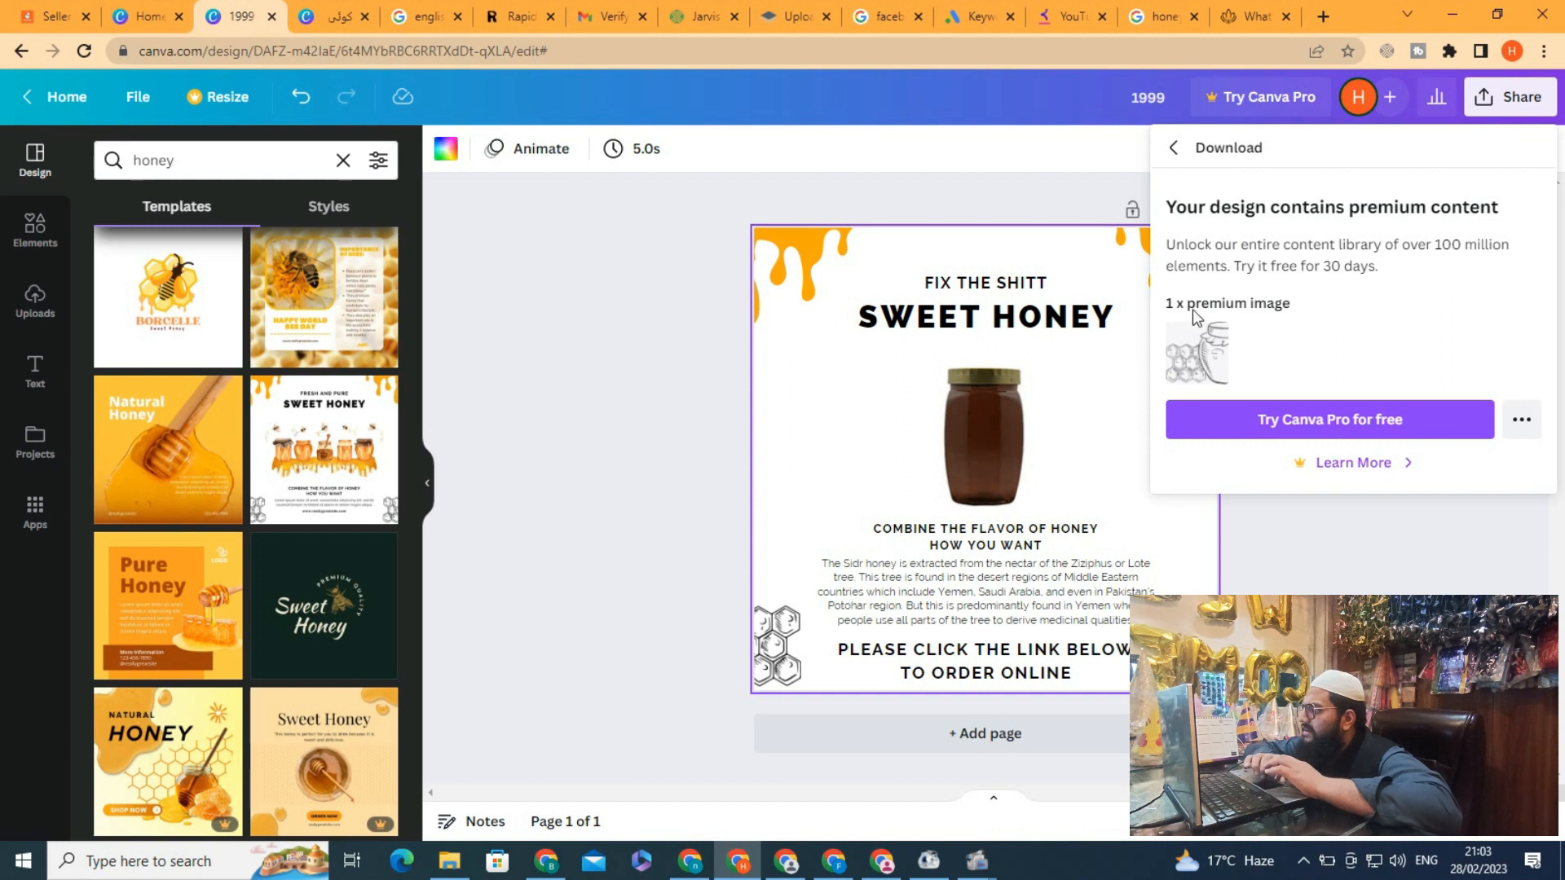
click(1193, 644)
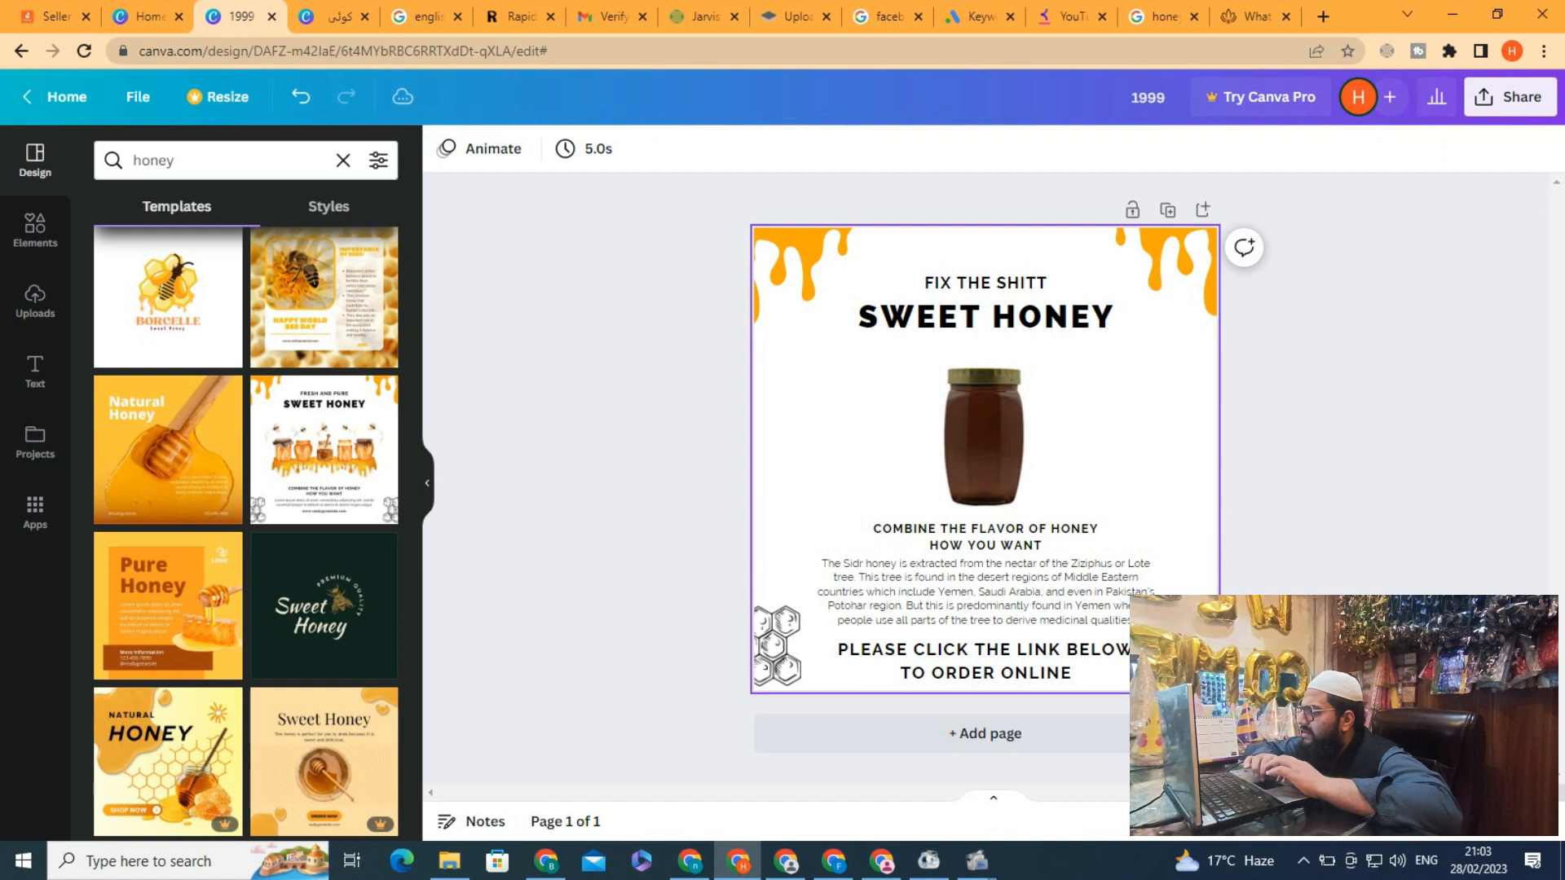
Delete the hexagon graphic and place a duplicate of the top-right honey drip in the lower-left corner
click(780, 652)
key(Delete)
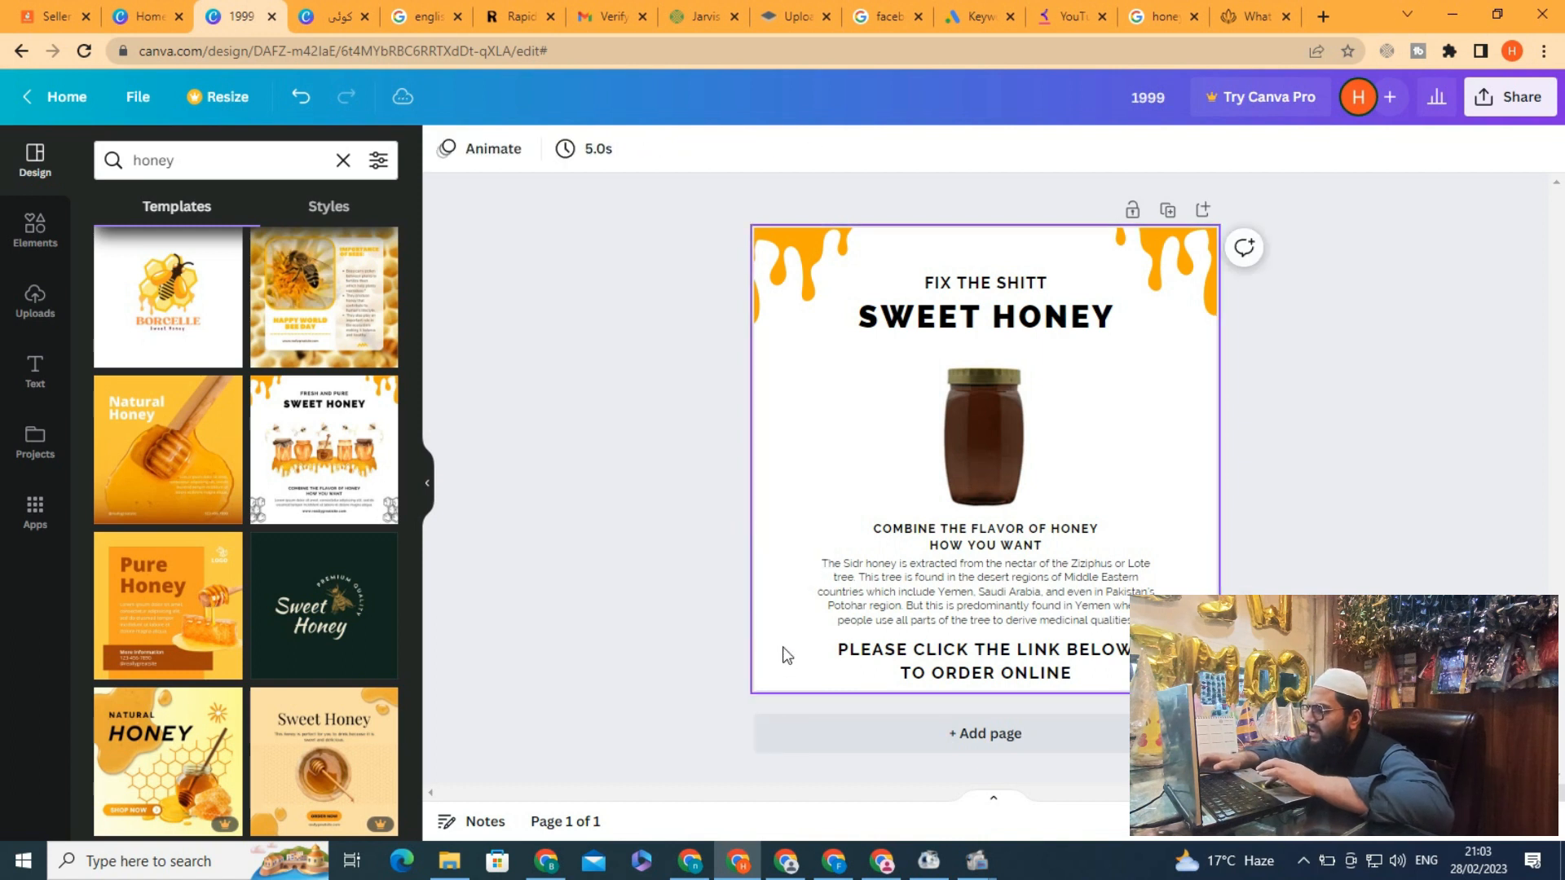
click(795, 293)
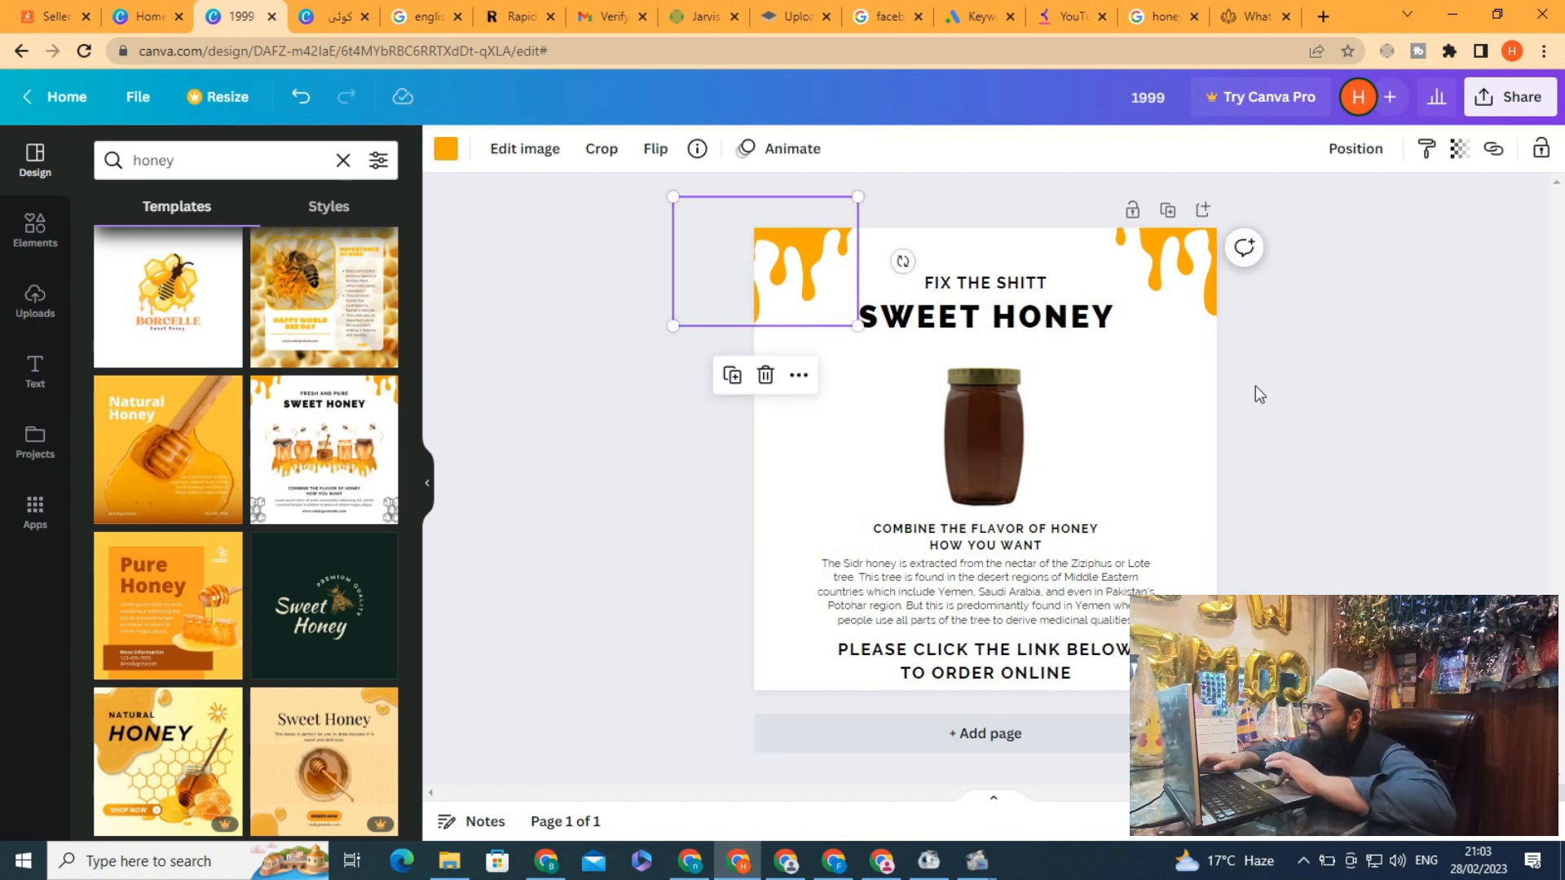
click(1162, 234)
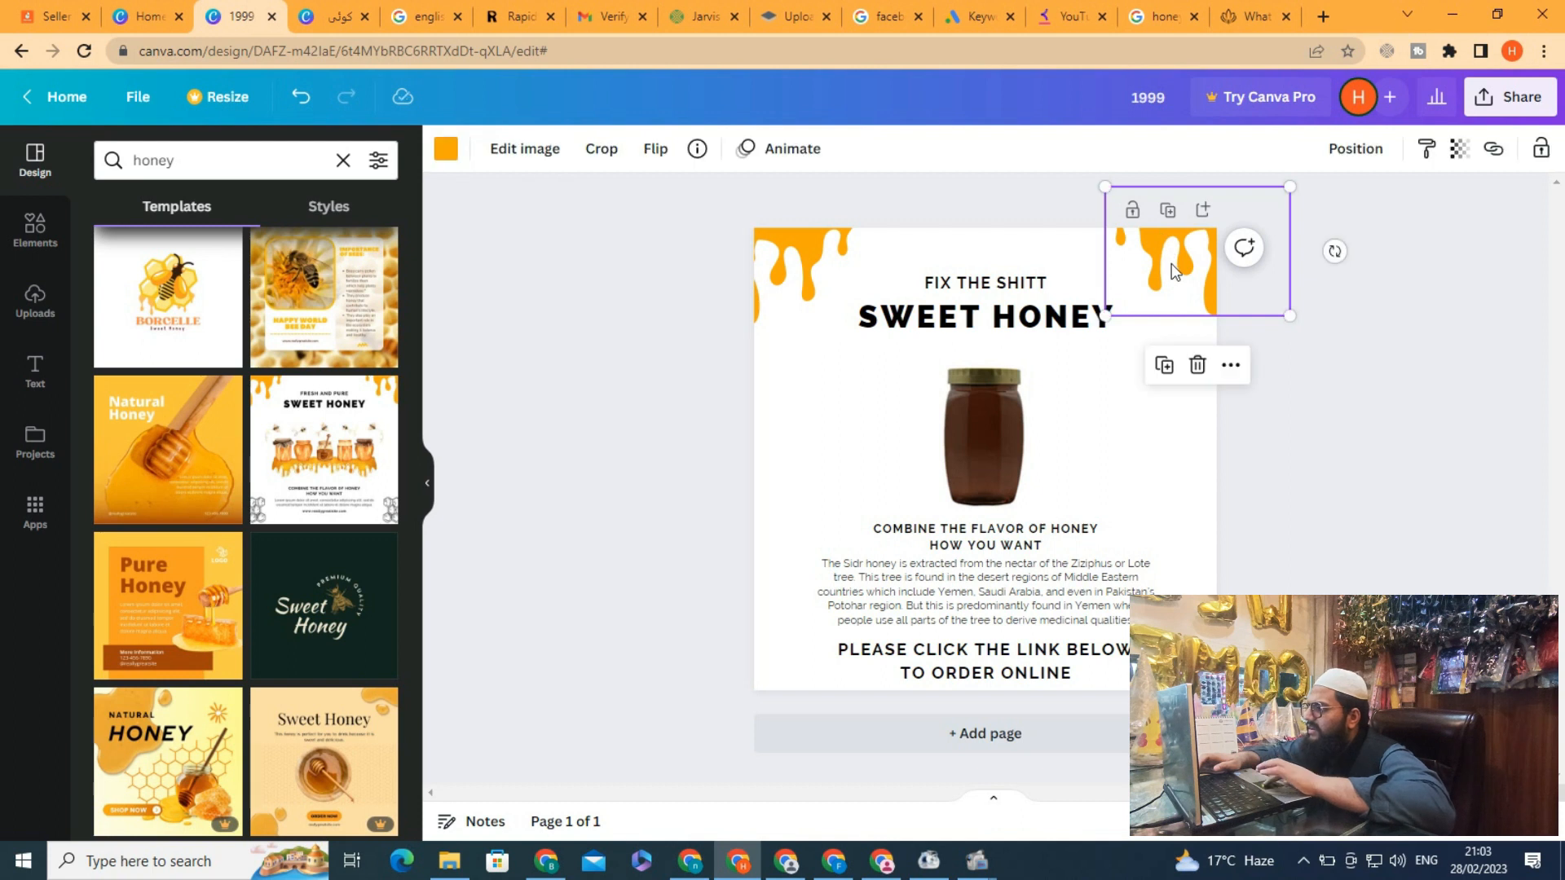
click(1164, 365)
drag(1182, 277, 728, 621)
drag(662, 559, 773, 635)
Add a honey drip to the lower-right corner, flip it horizontally and shrink it into place
click(790, 241)
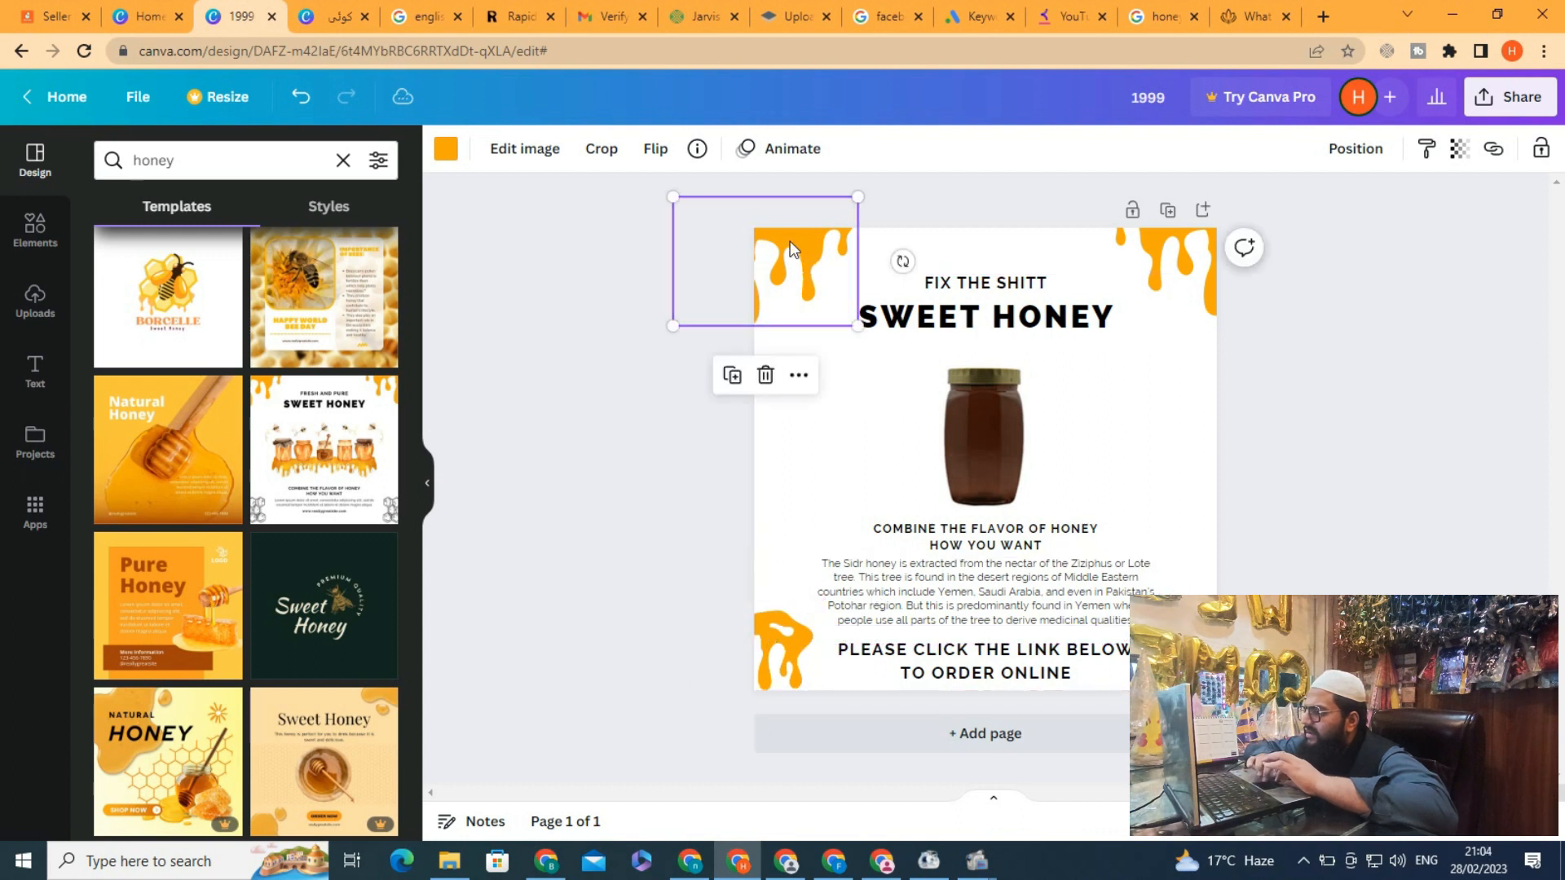
drag(790, 241, 1157, 593)
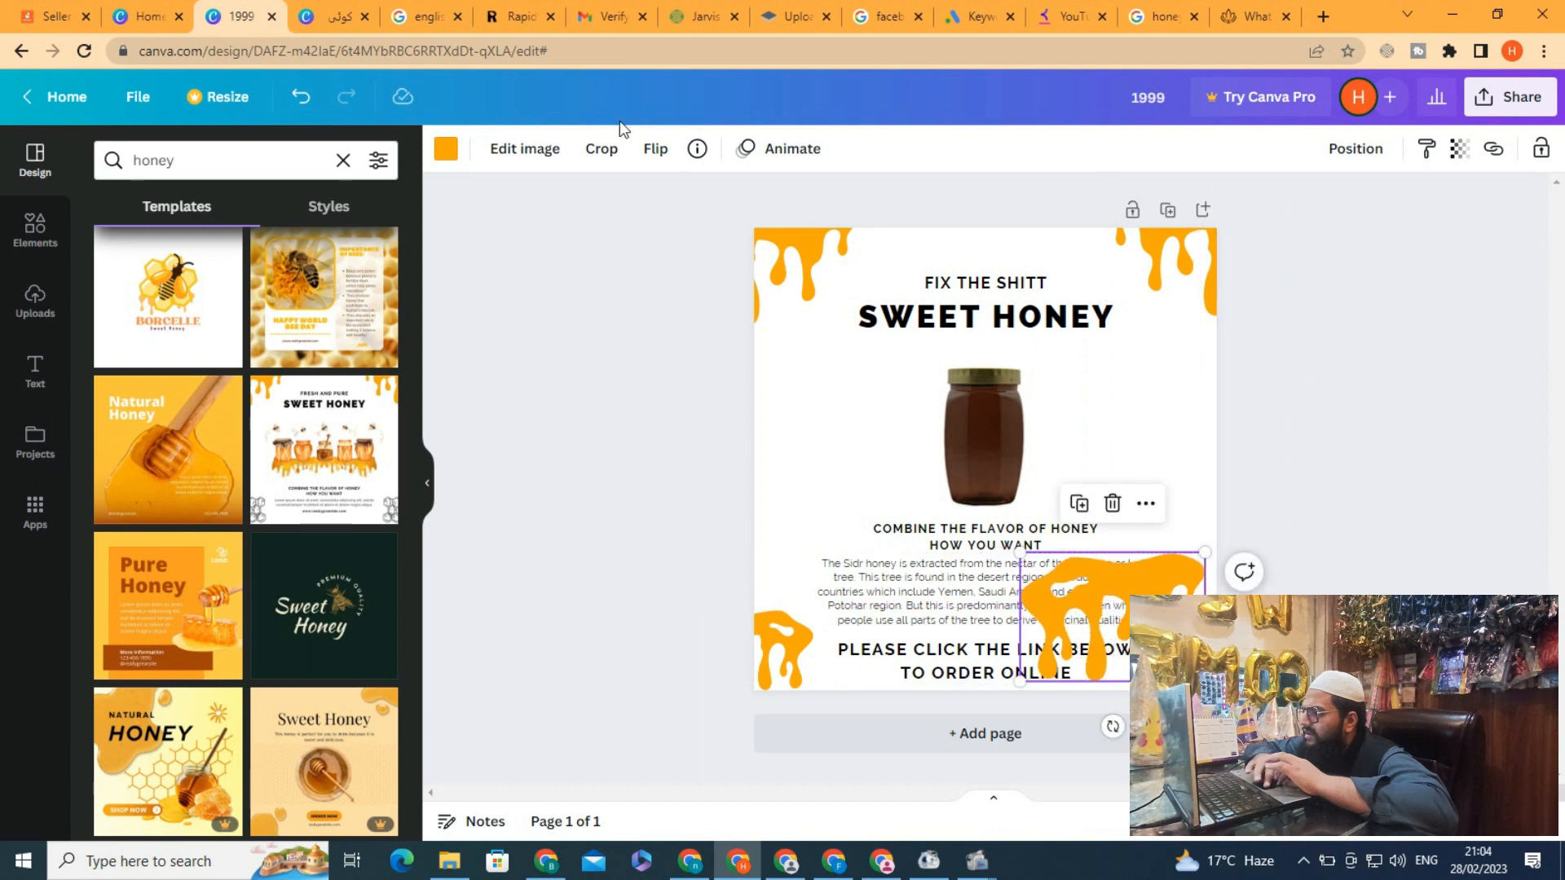
click(655, 149)
click(684, 202)
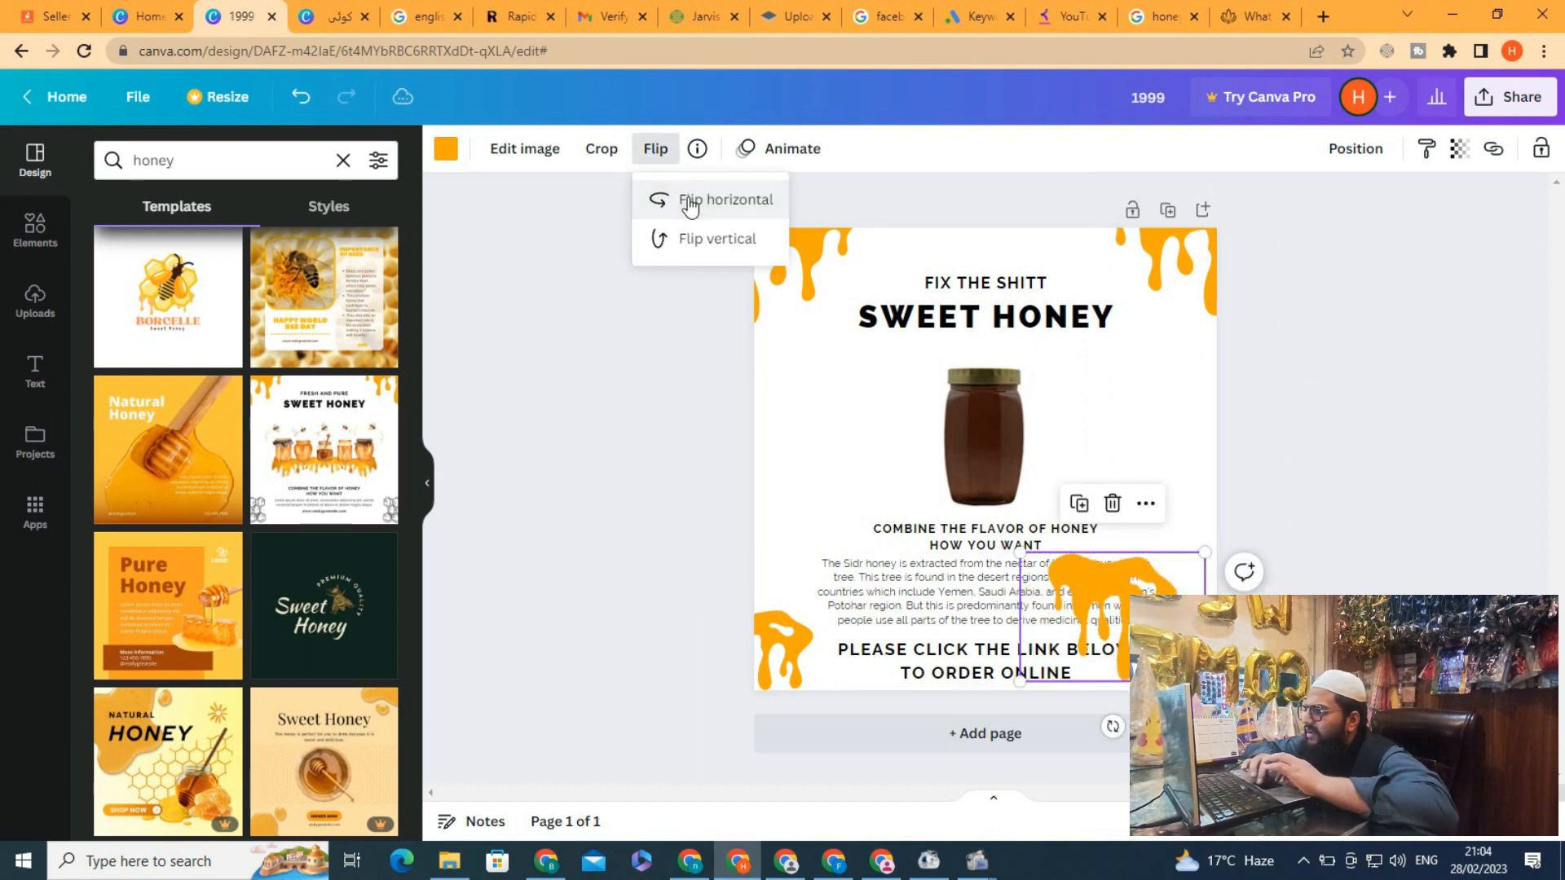
drag(1145, 593, 1236, 602)
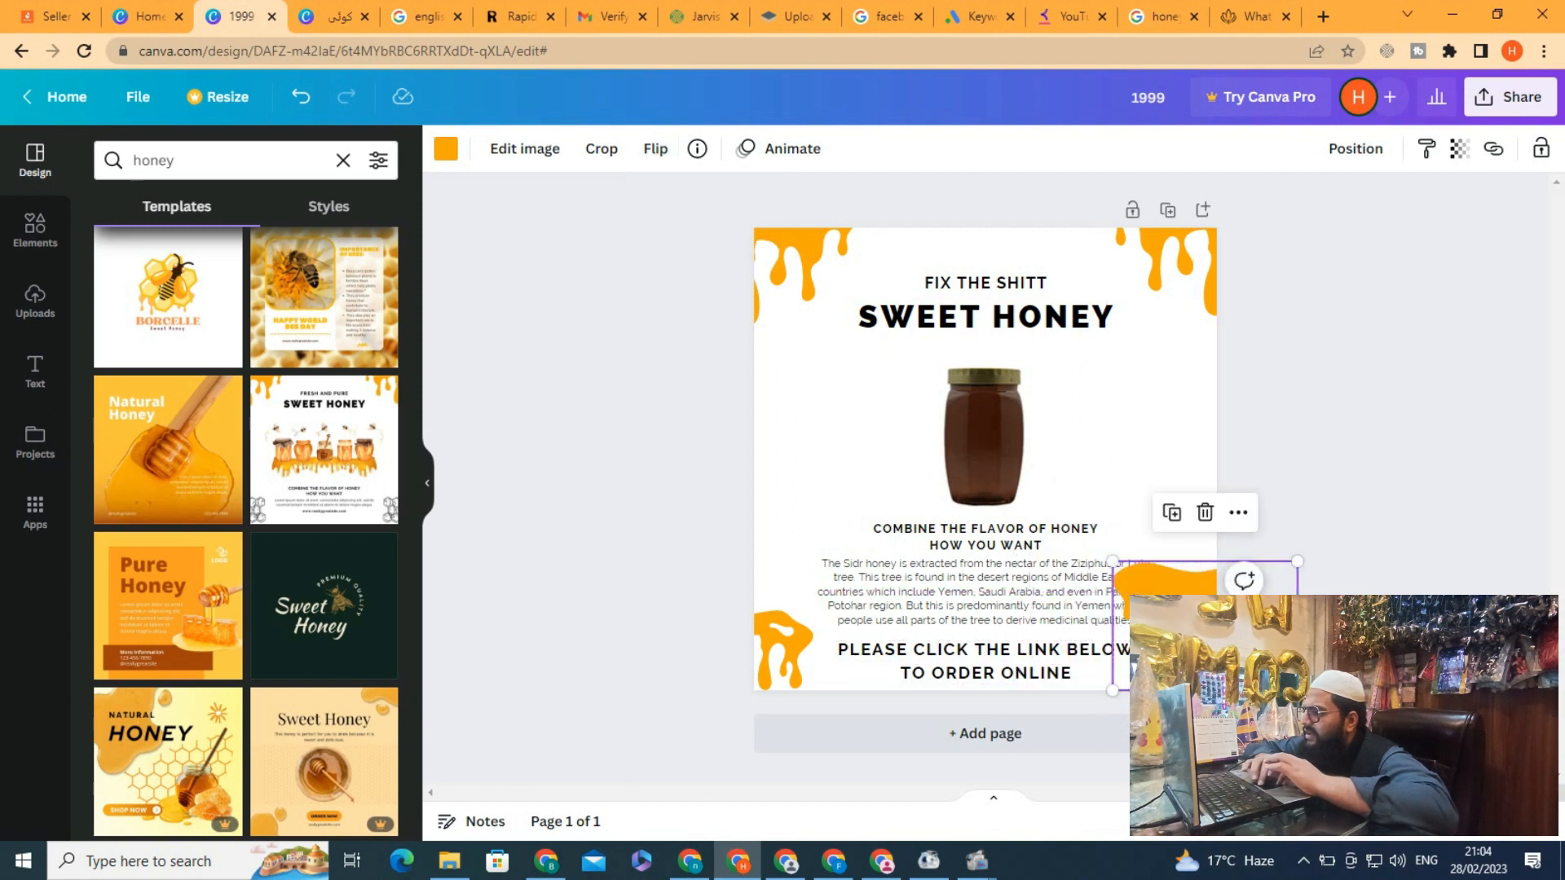
drag(1297, 691, 1248, 656)
drag(1180, 613, 1196, 650)
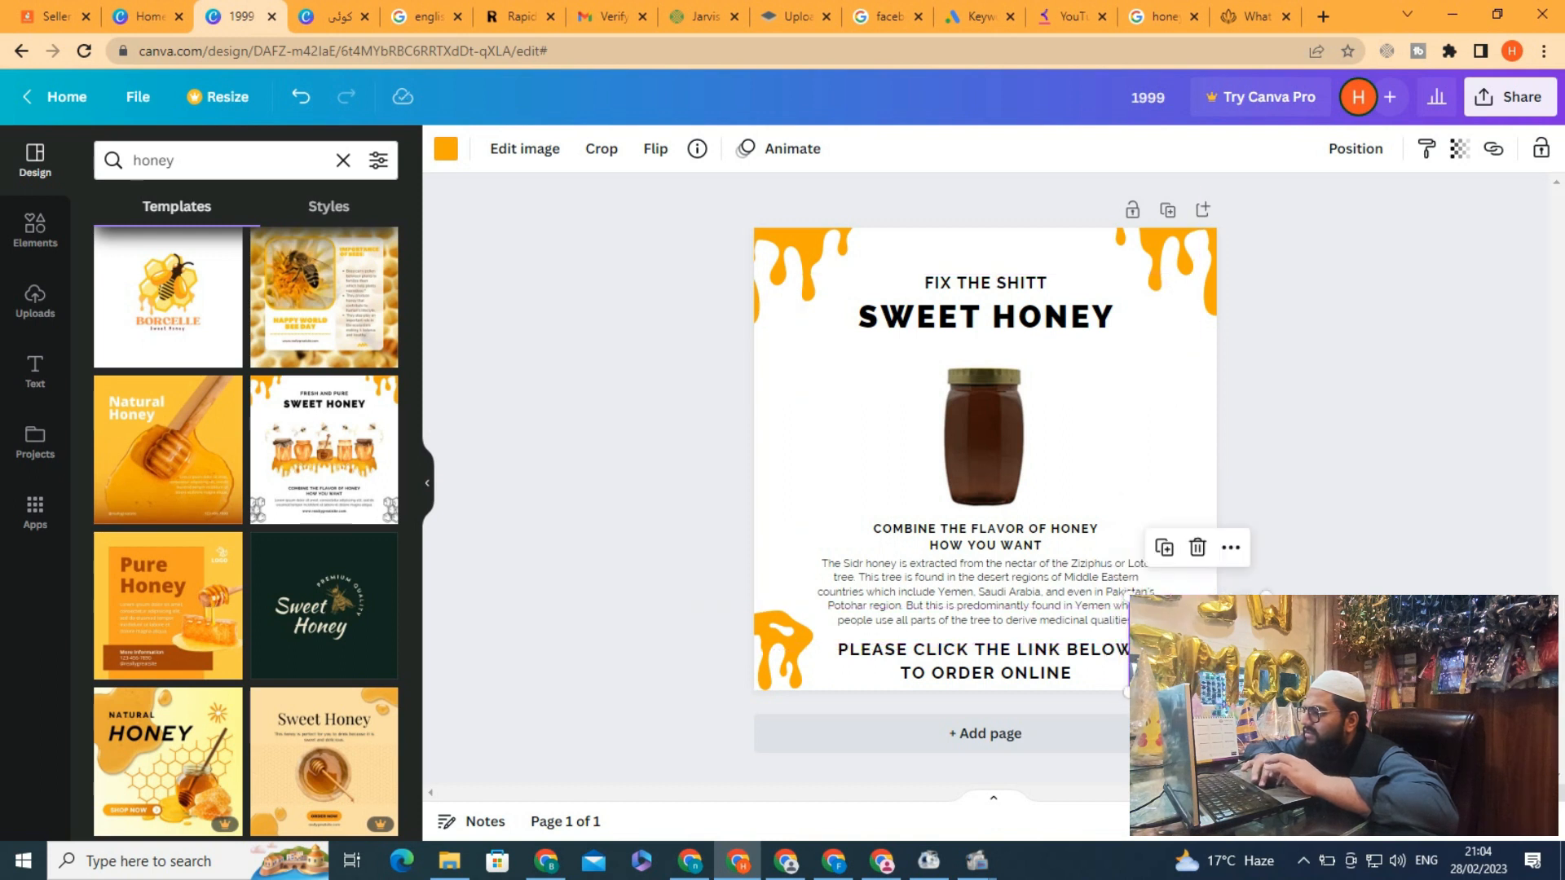
Flip the lower-left honey drip horizontally and resize it to fit the corner
right_click(794, 650)
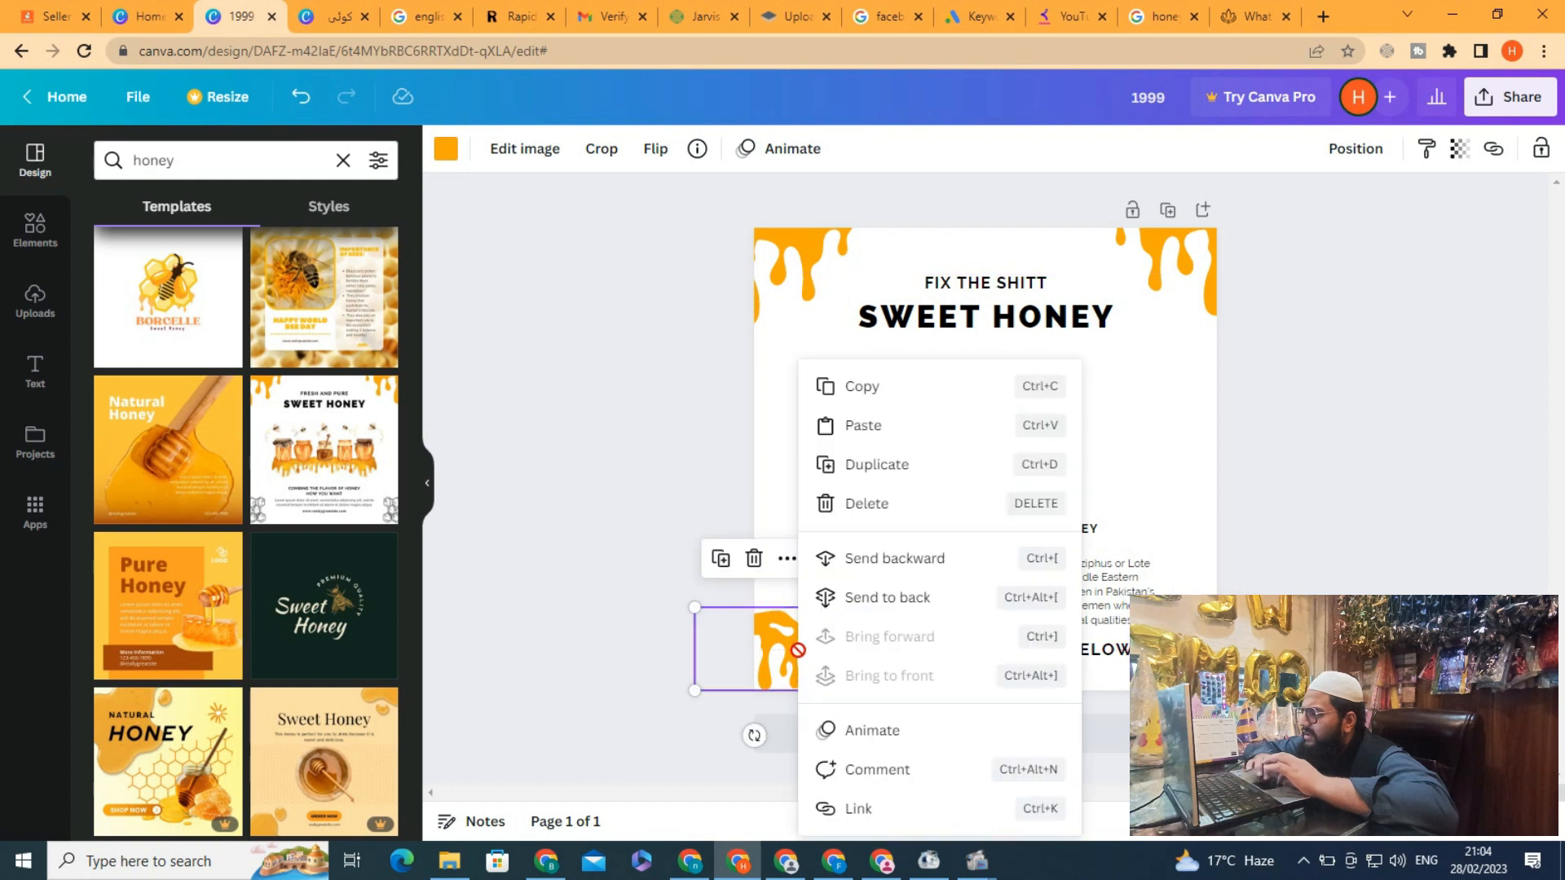
click(757, 624)
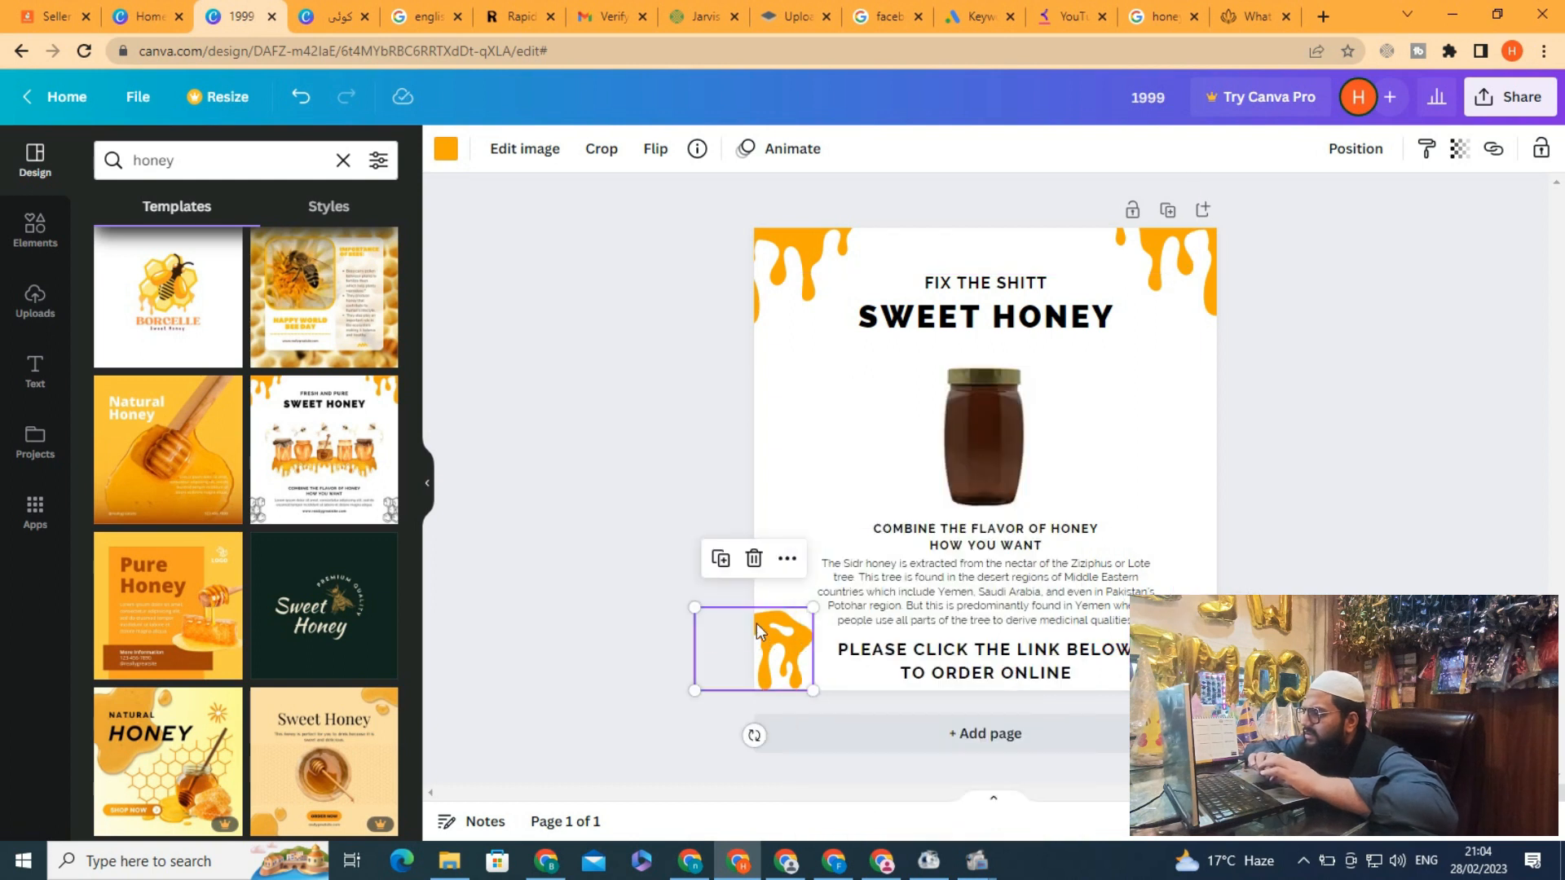
click(657, 152)
click(688, 202)
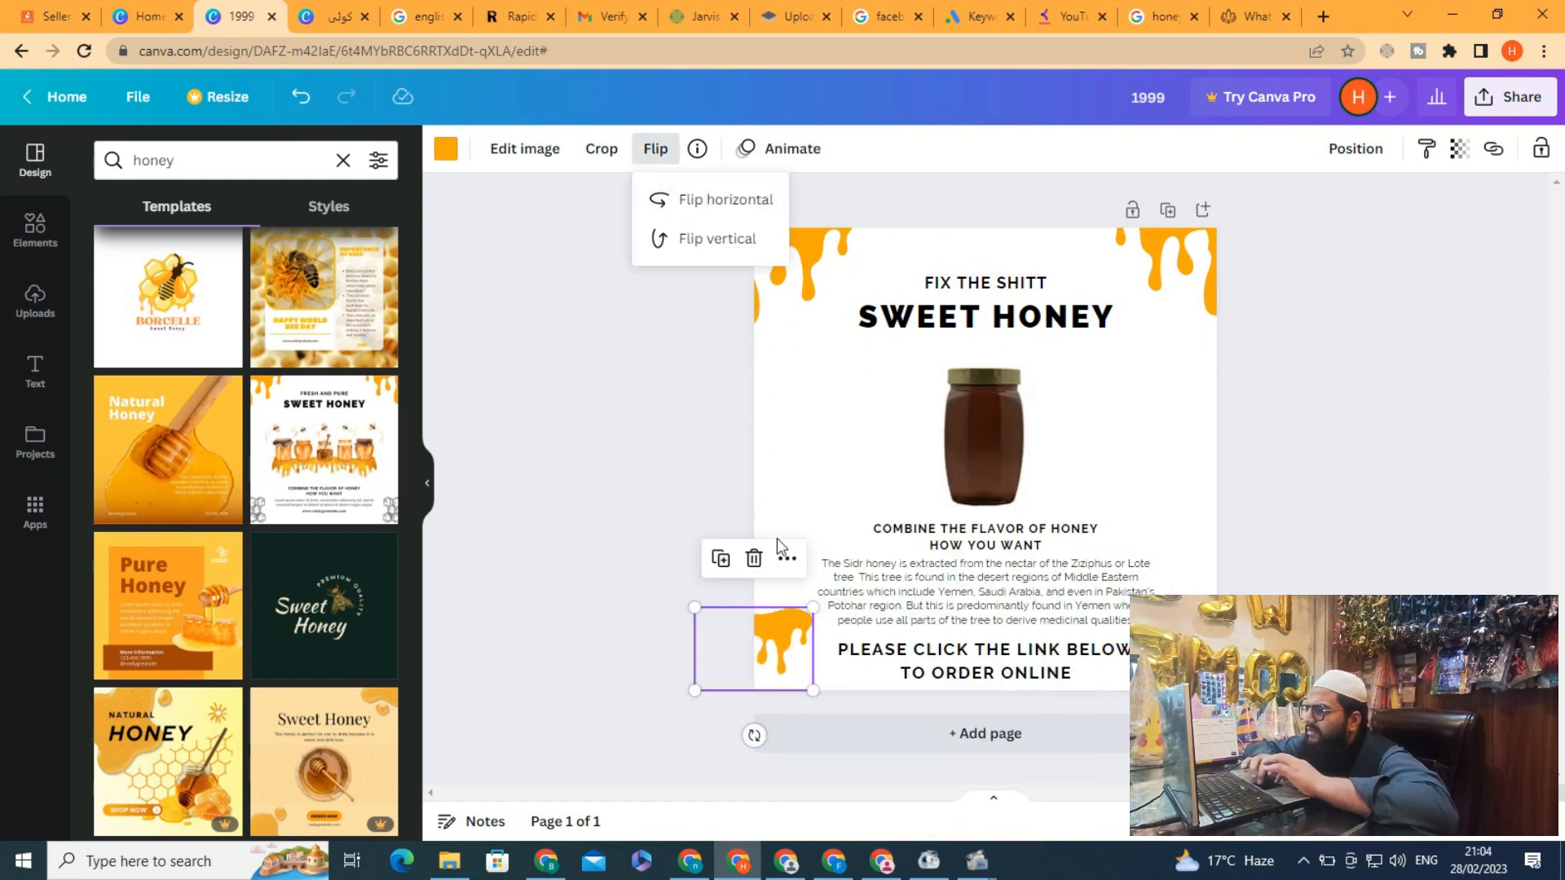
mouse_move(813, 606)
mouse_down()
mouse_move(764, 634)
mouse_move(787, 622)
mouse_up()
click(636, 526)
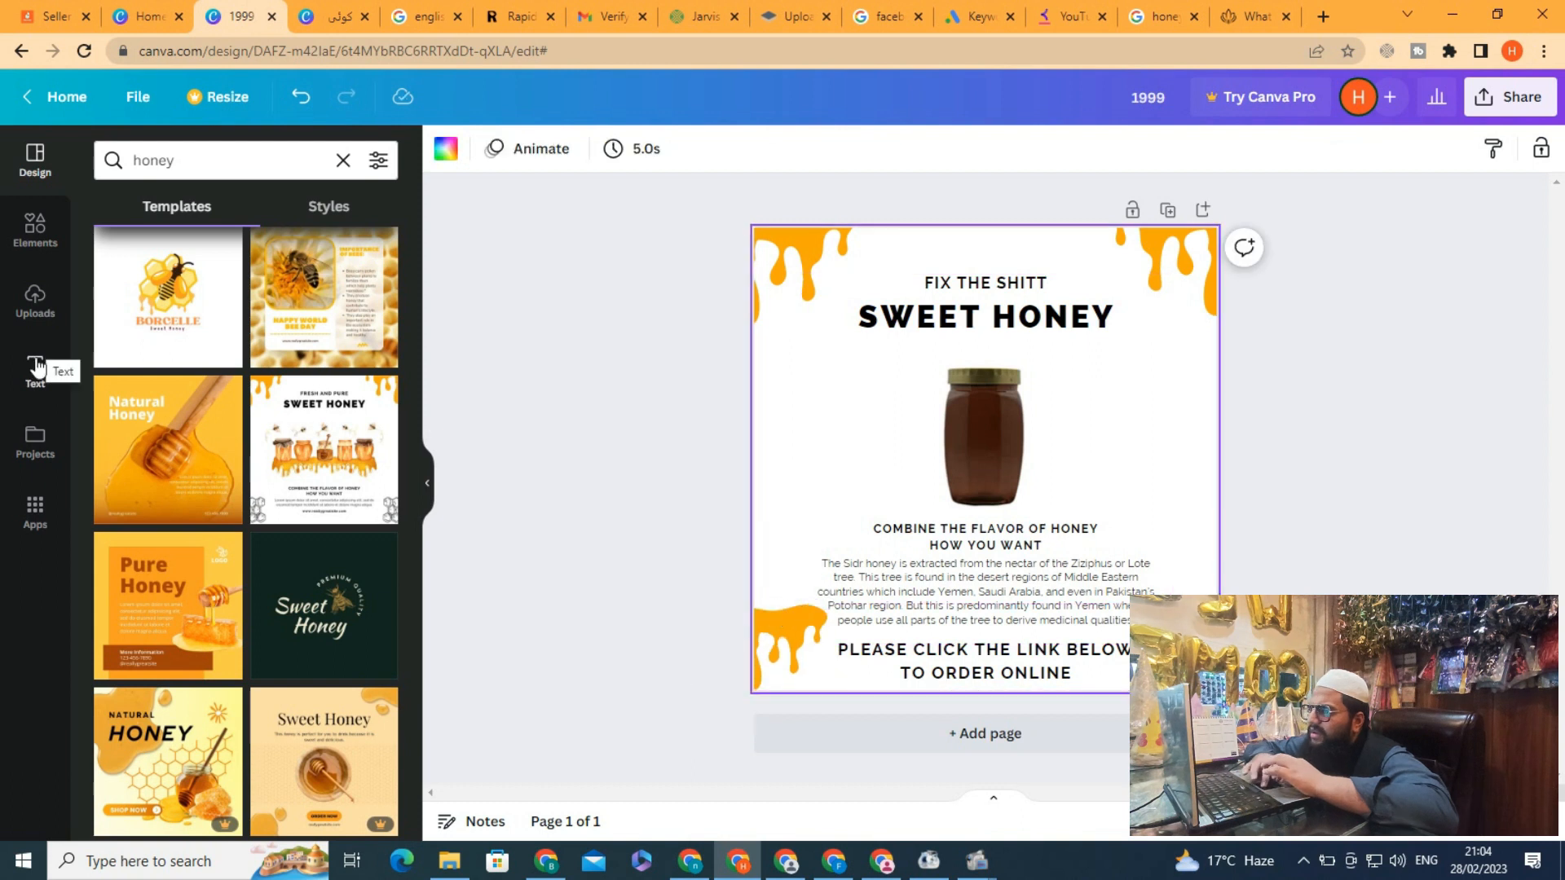
Add a subheading reading "Just In 1999.Rs" and place it to the left of the honey jar
click(35, 367)
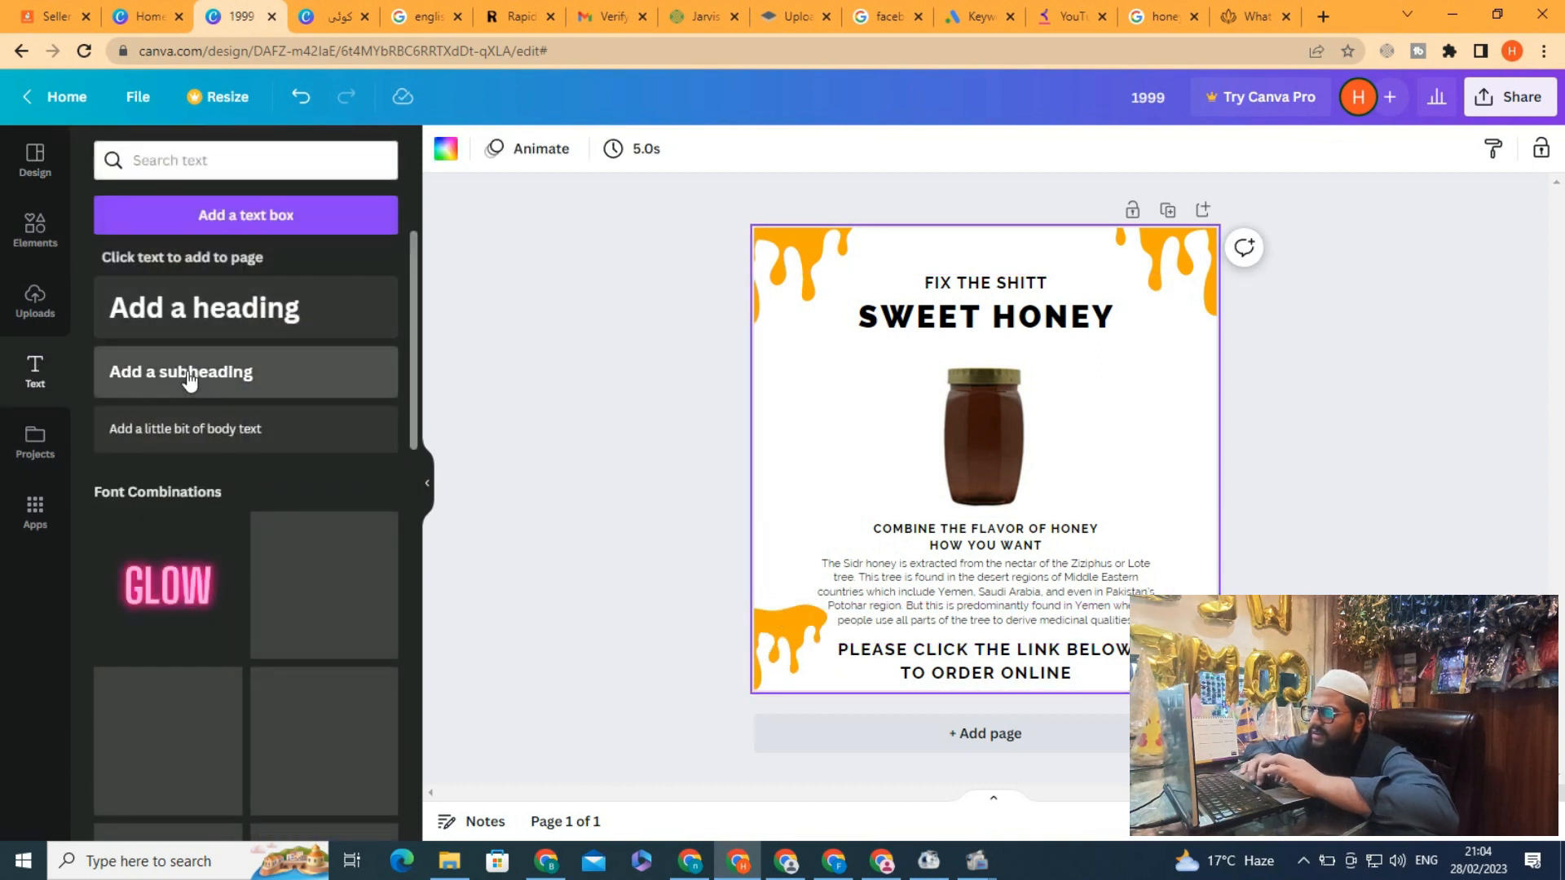
drag(963, 470, 776, 402)
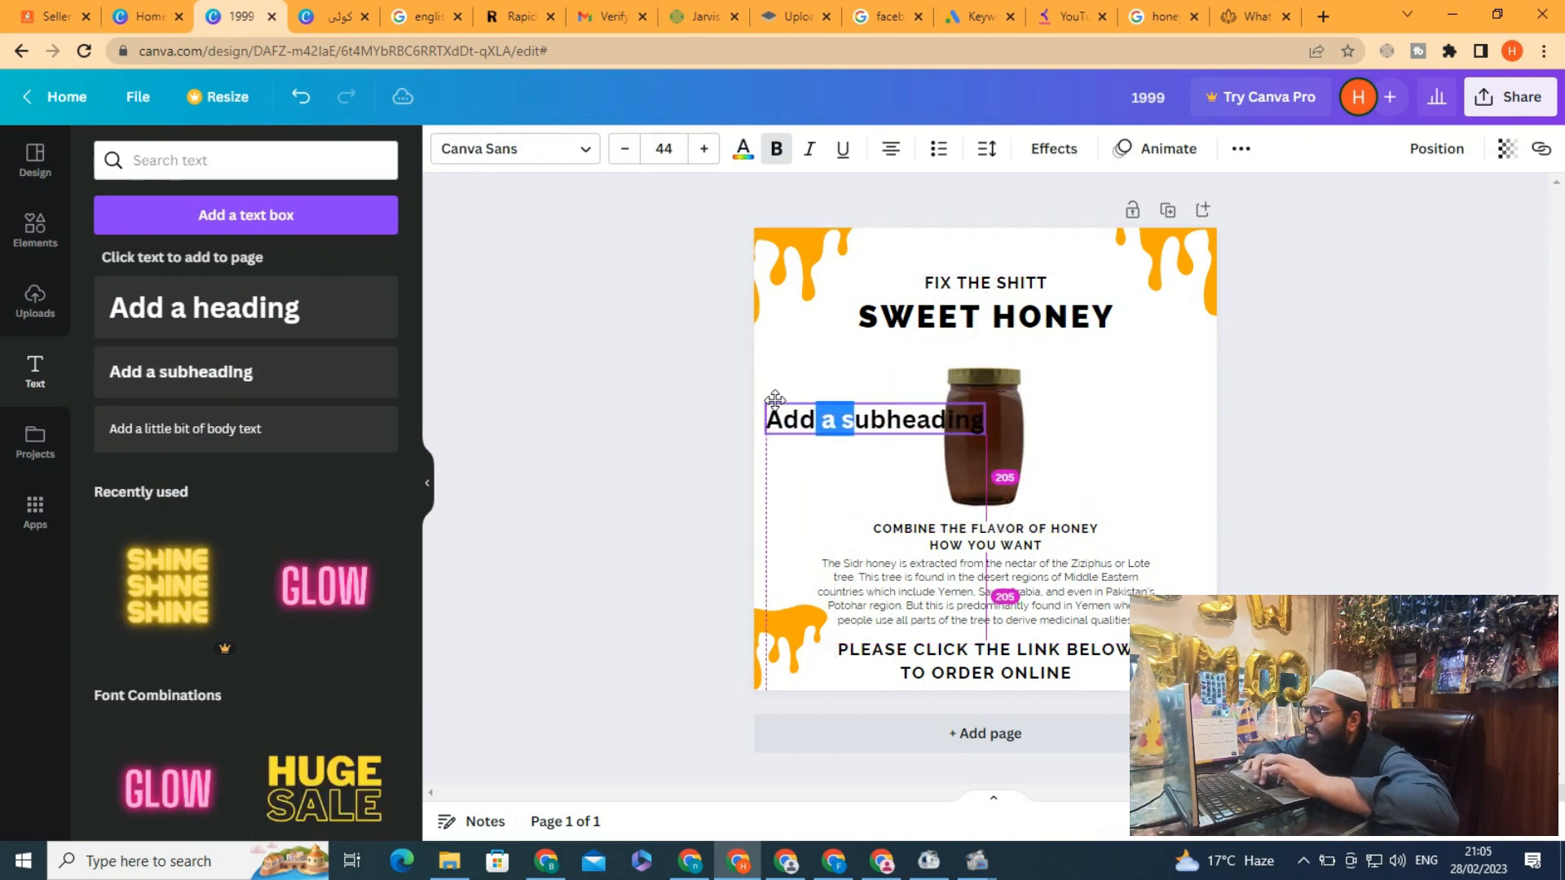
triple_click(862, 421)
text(J)
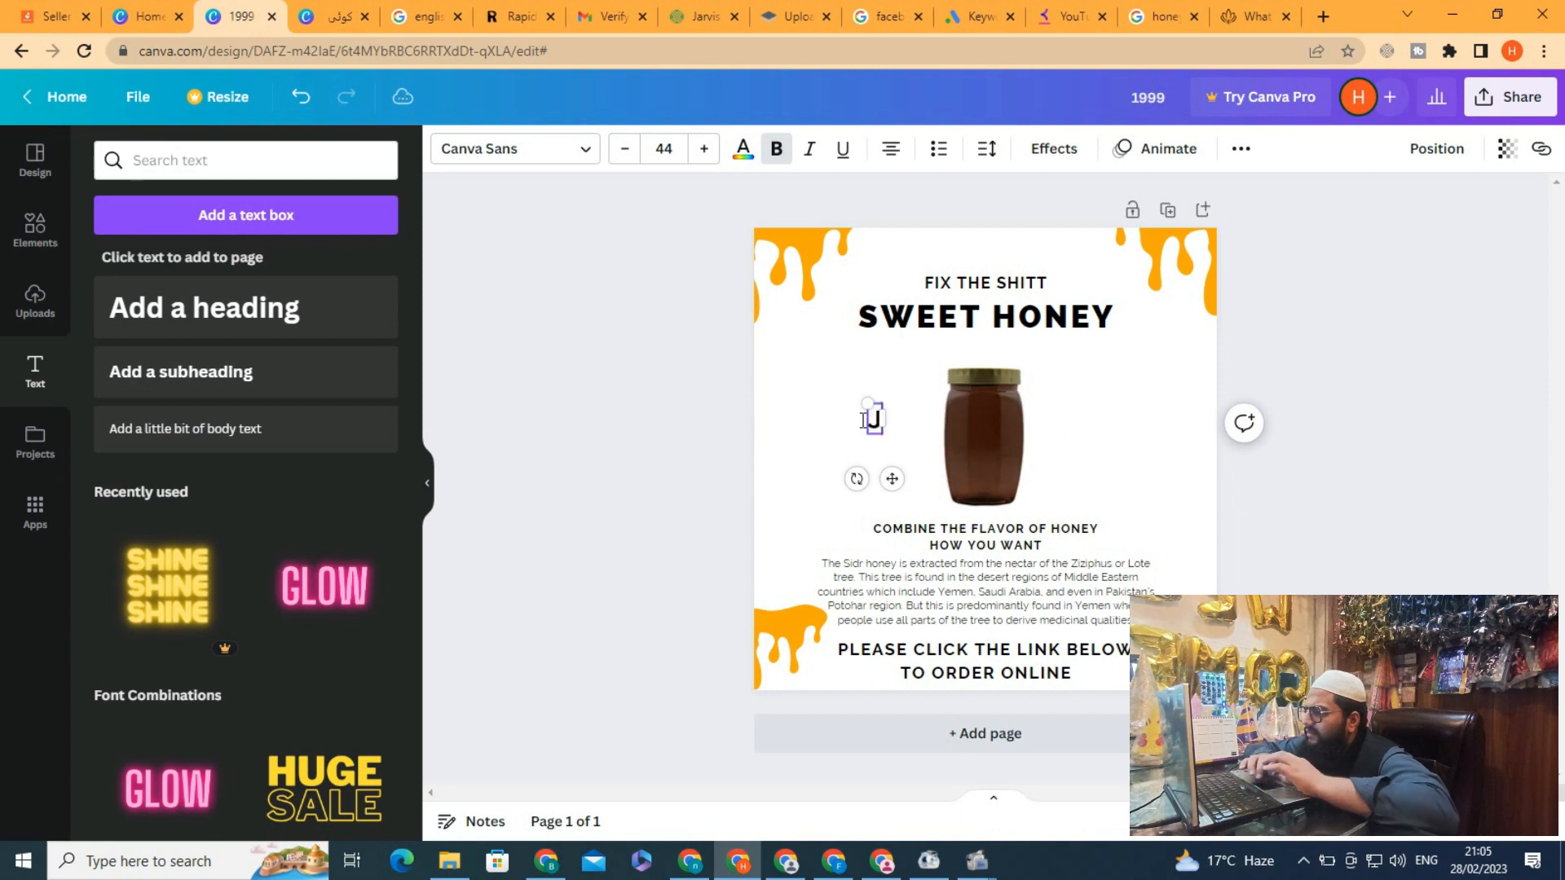
text(ust In)
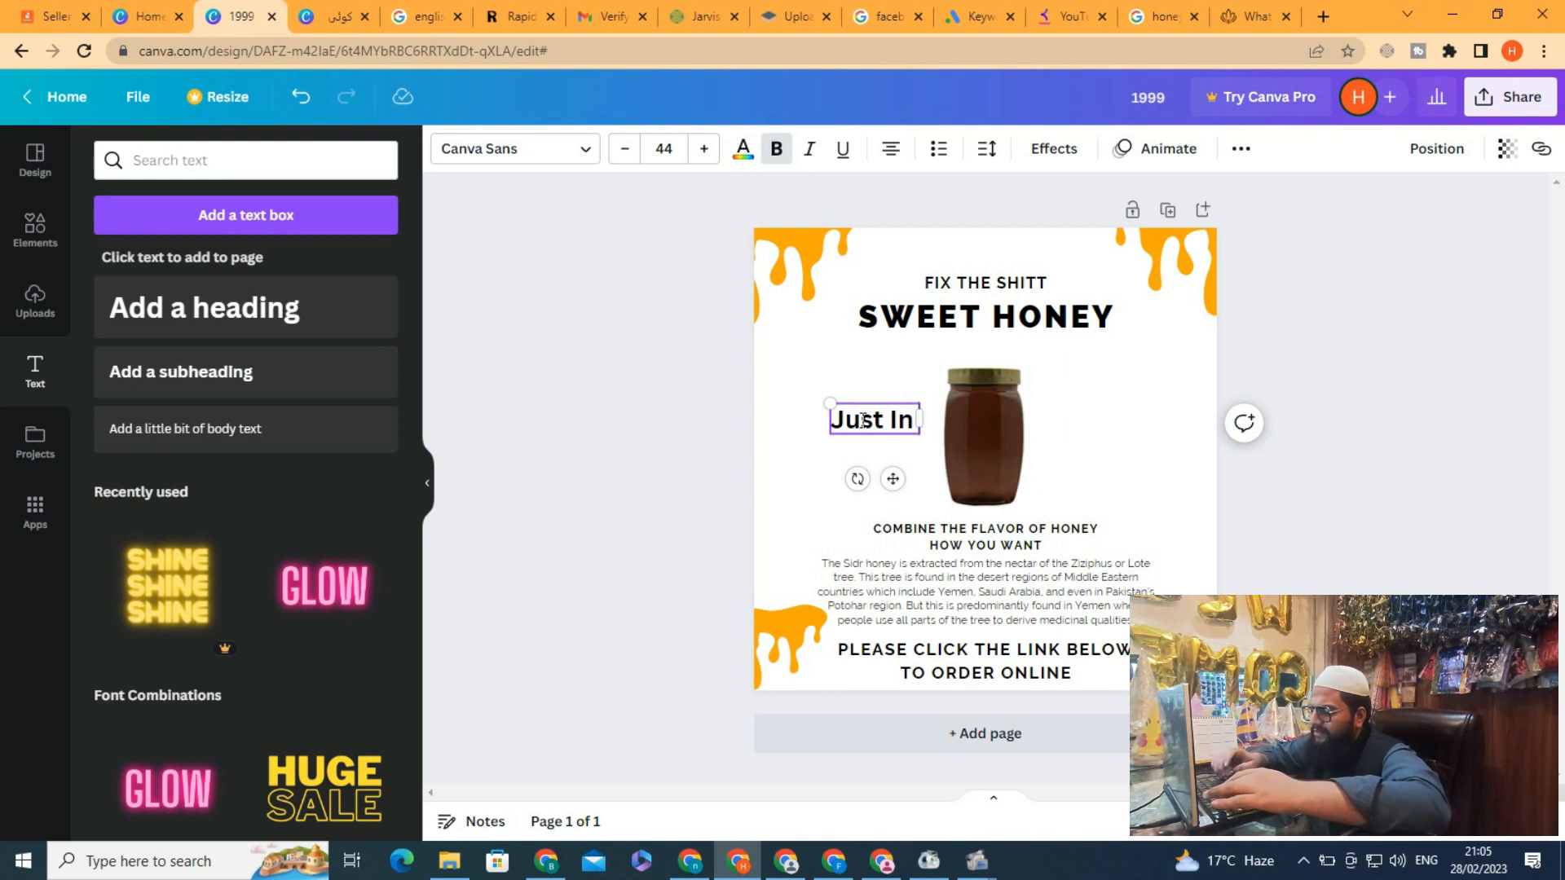
text( 19)
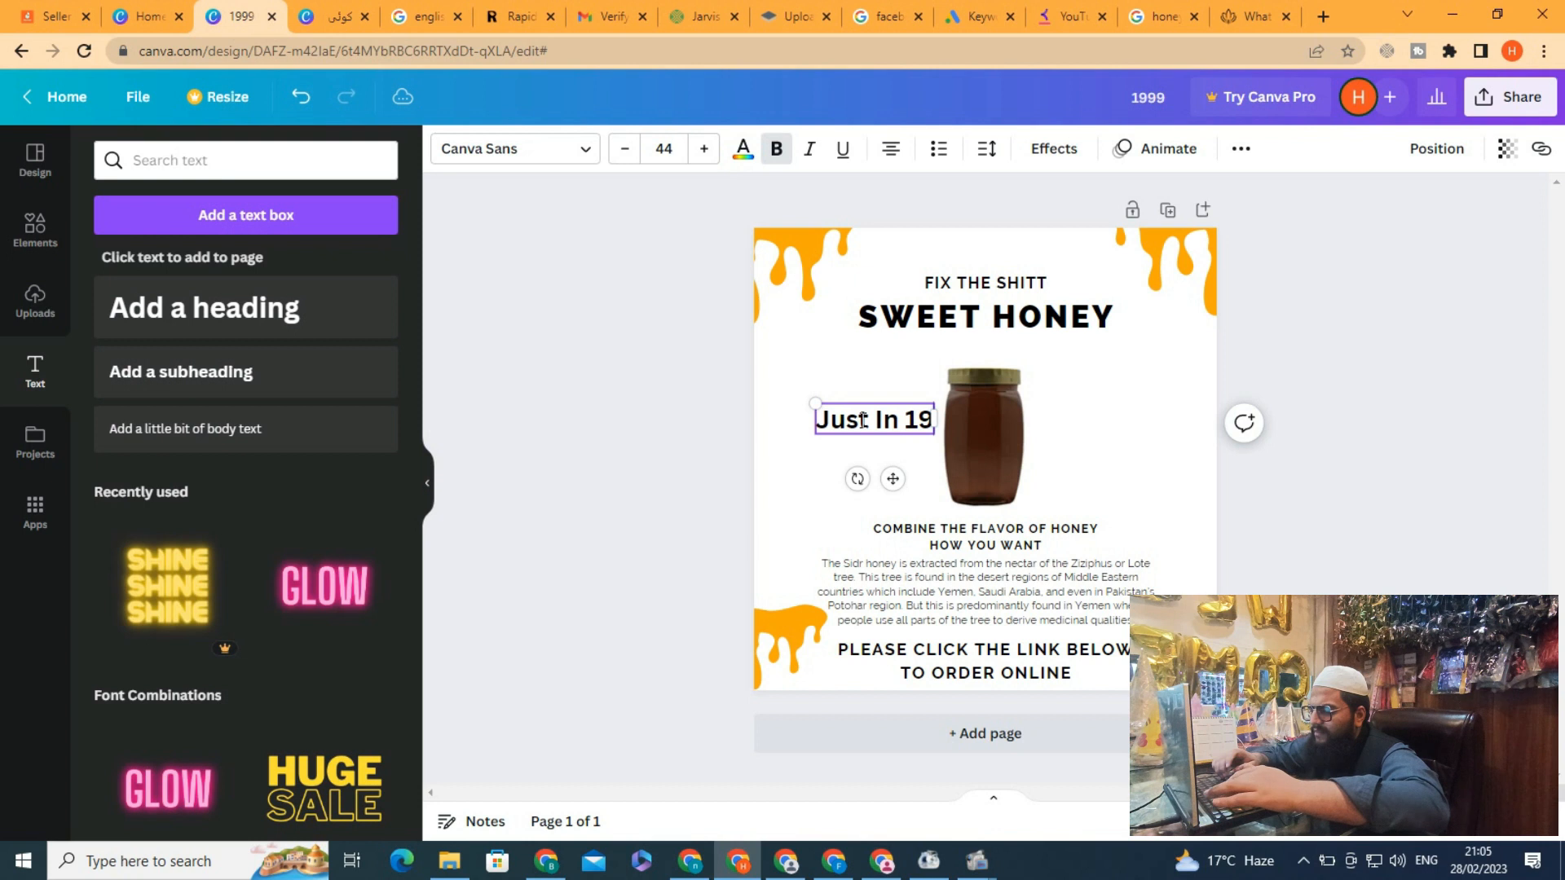
text(99)
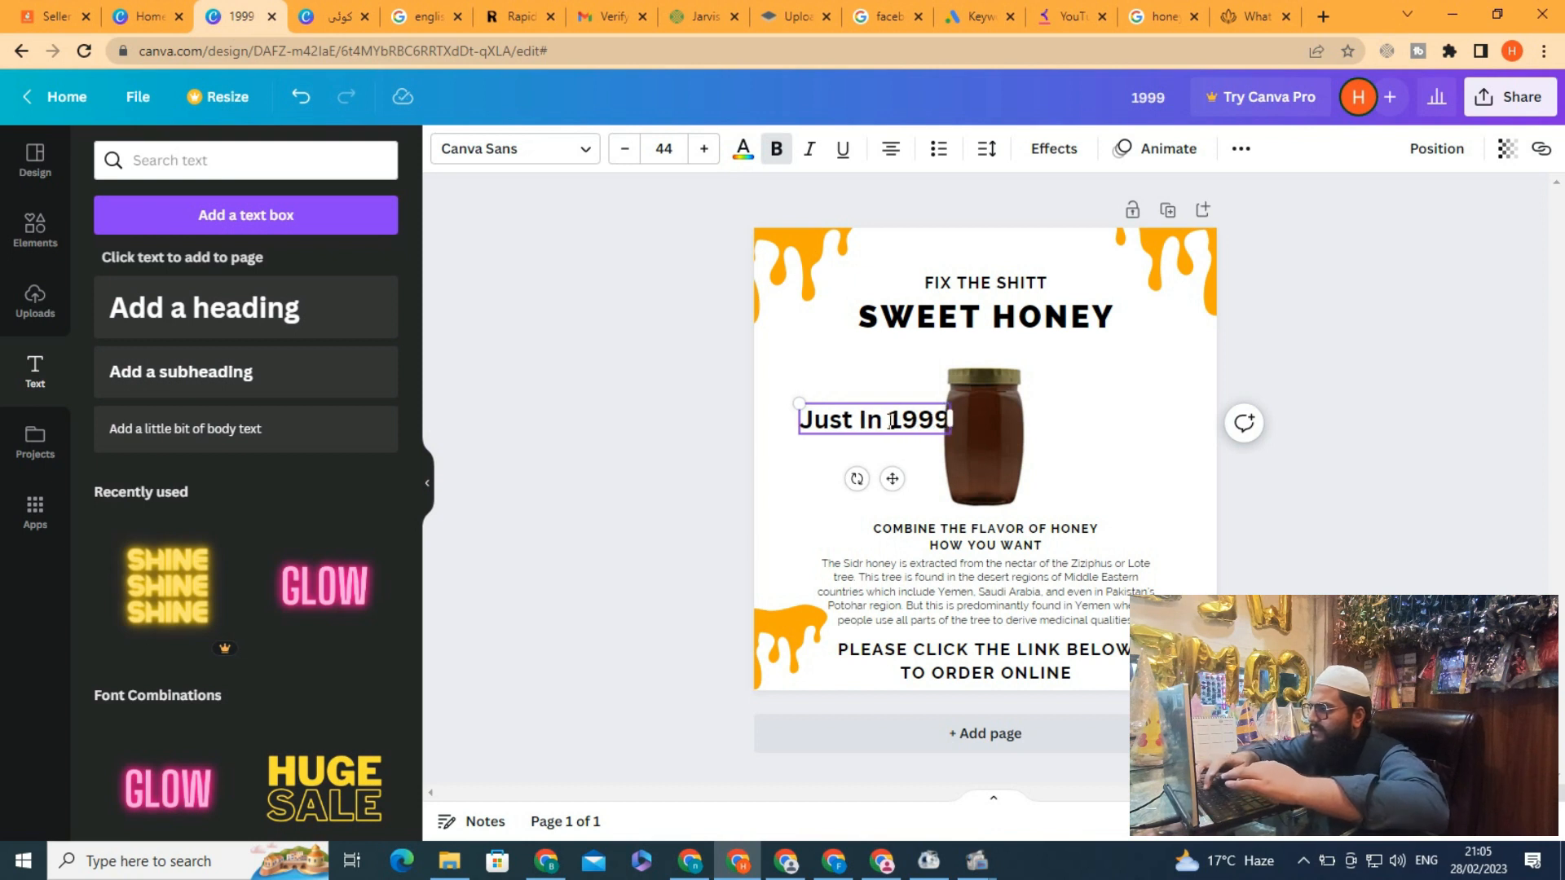
key(Escape)
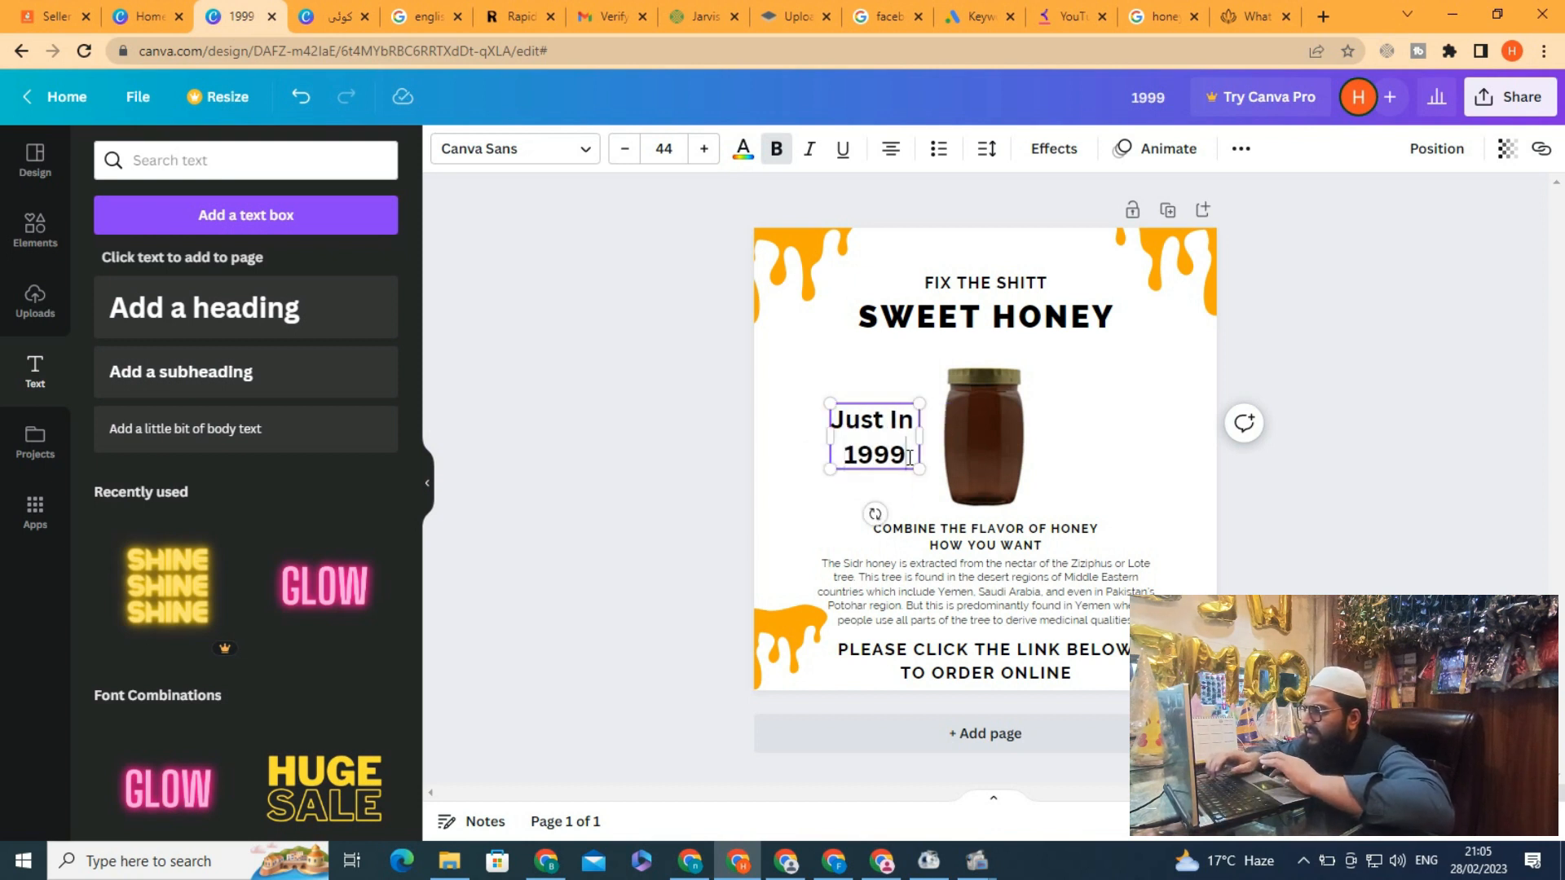
text(Rs)
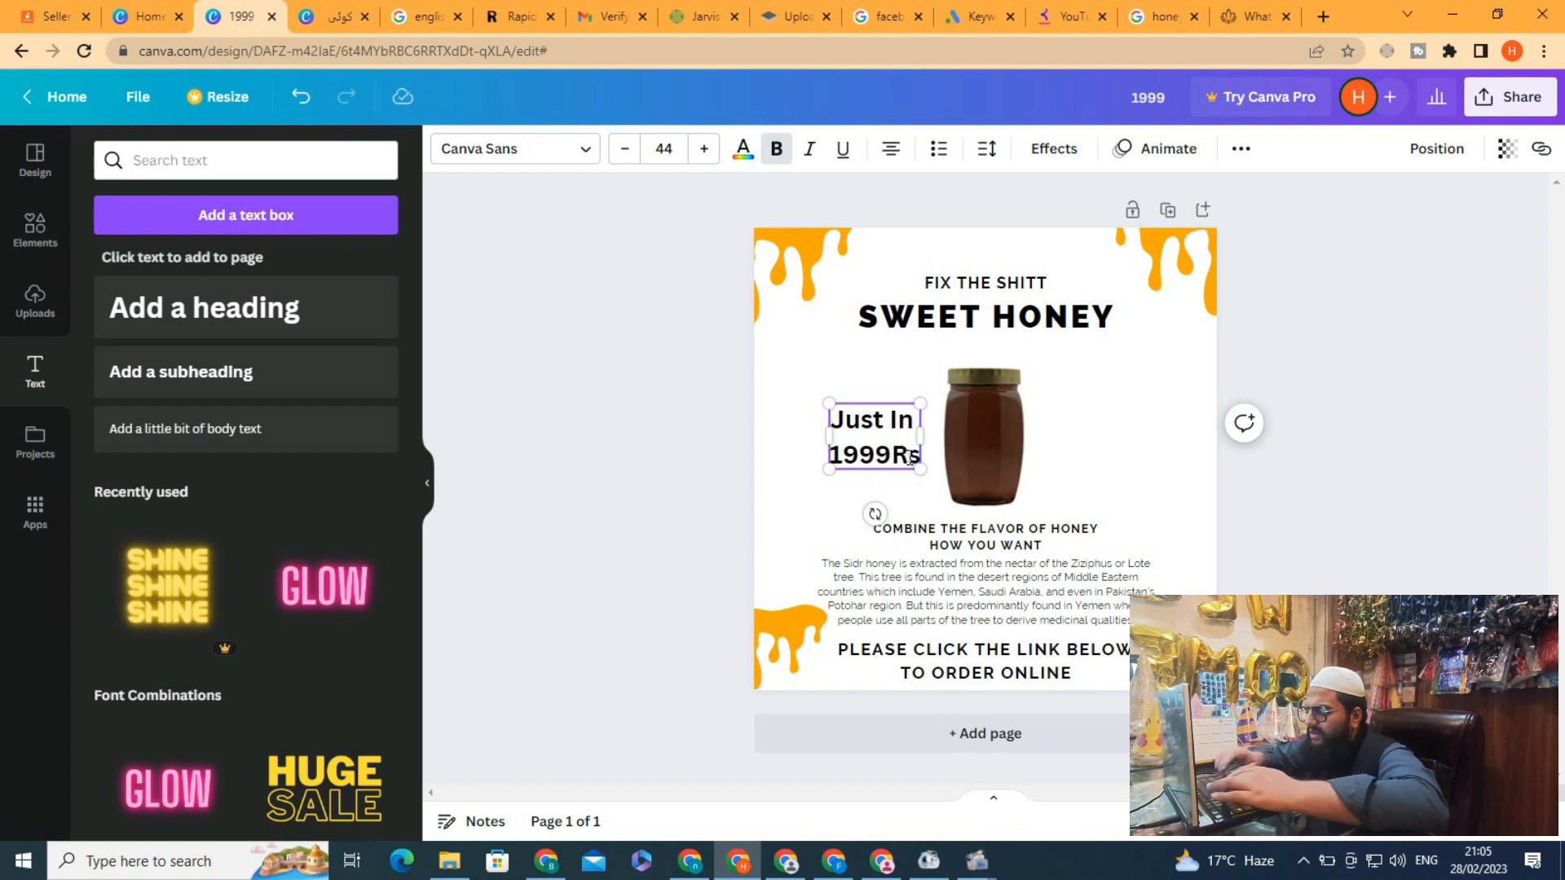
key(Left)
key(Left)
text(.)
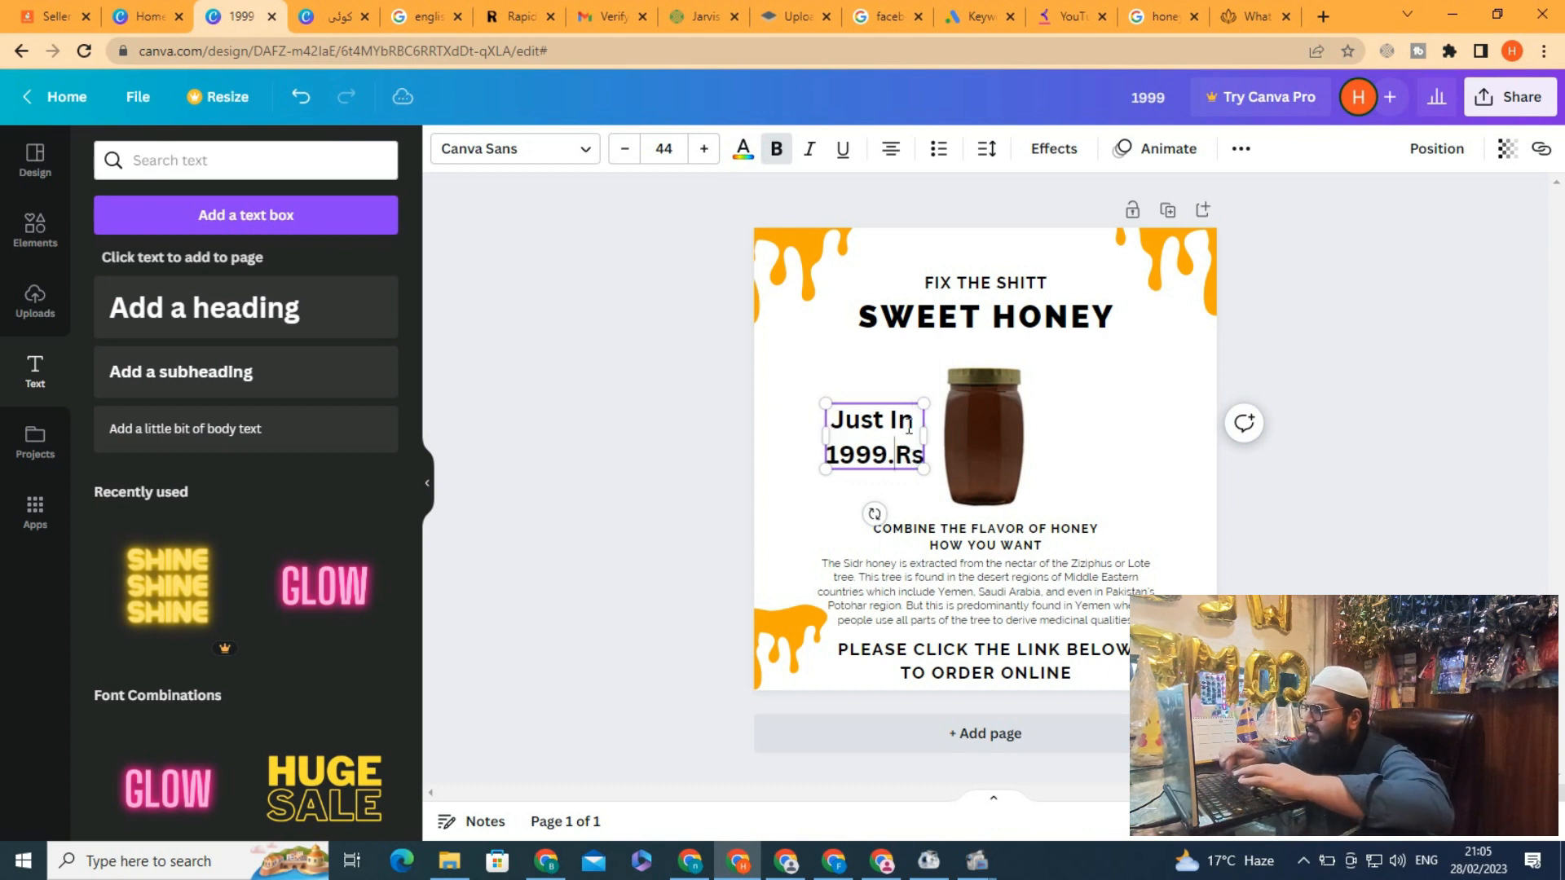
drag(872, 402, 839, 392)
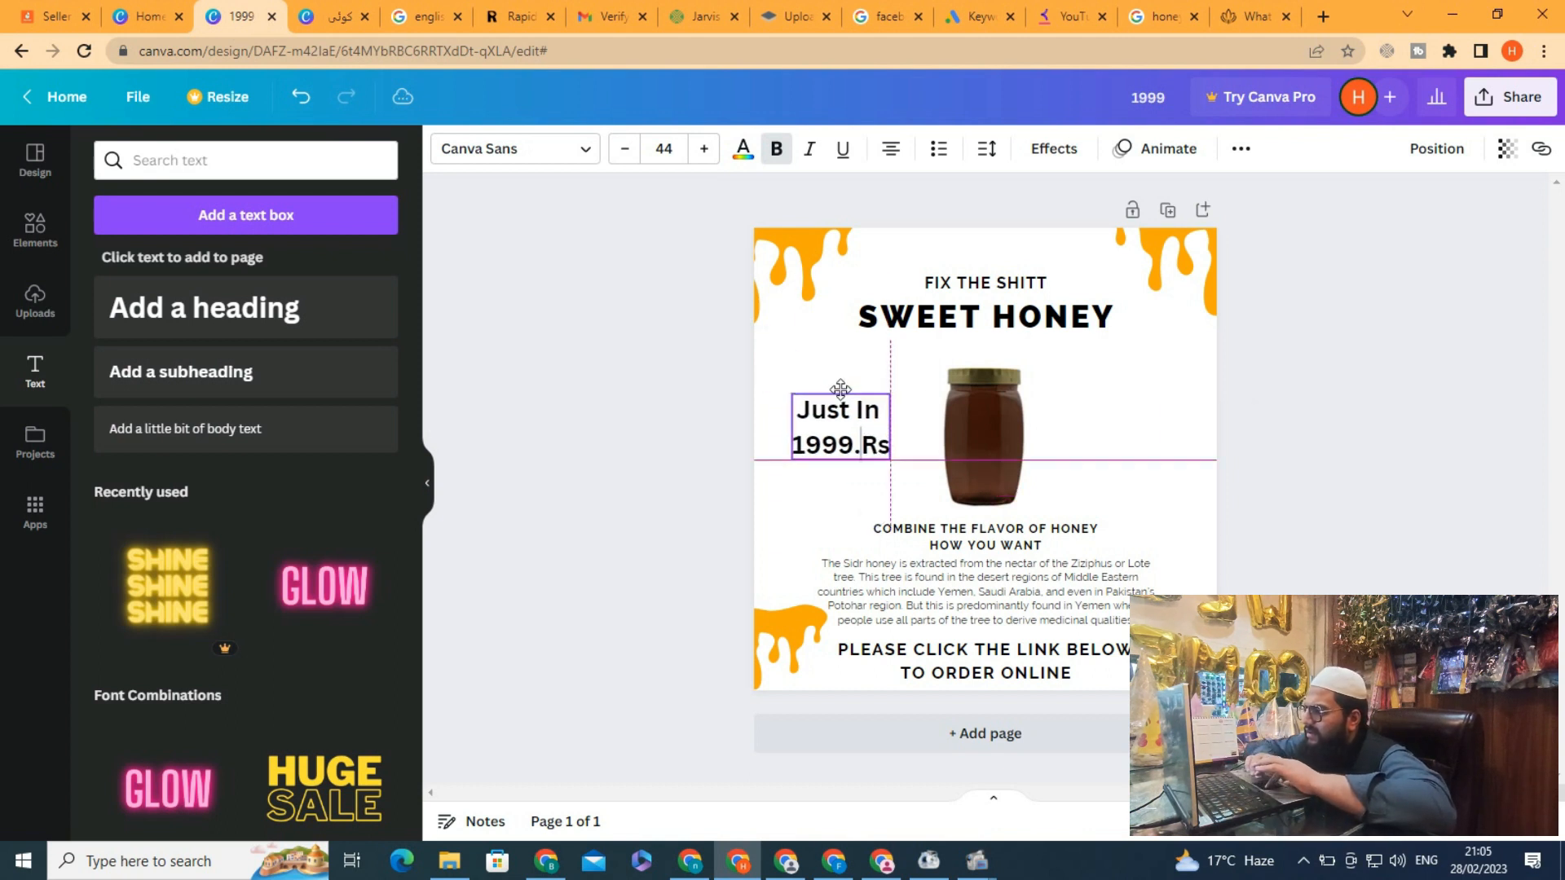
click(795, 346)
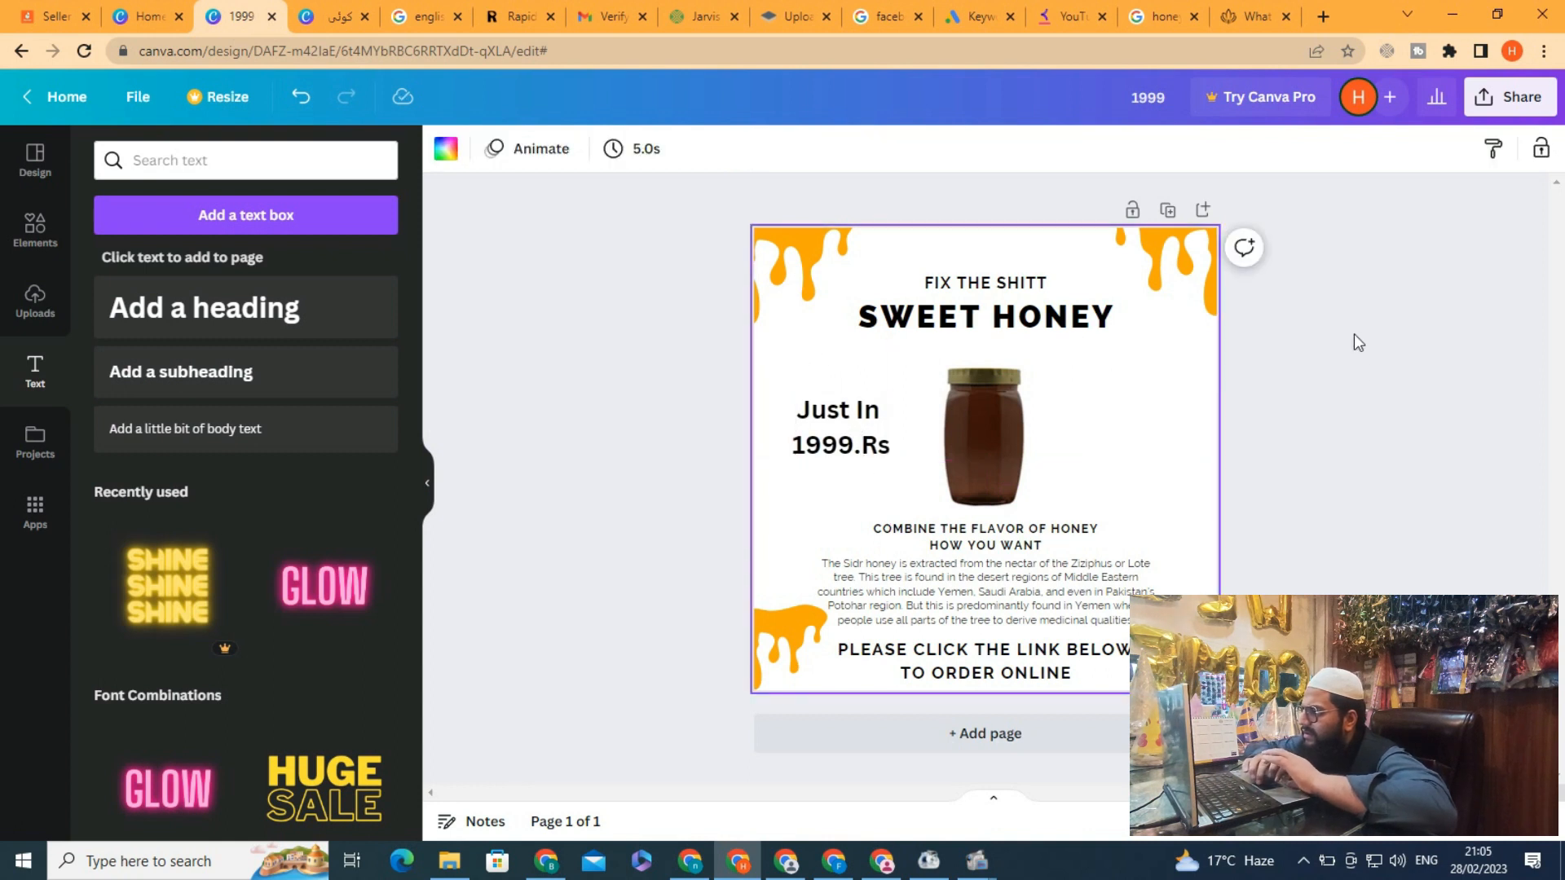
Download the design as a PNG
click(1374, 393)
click(1492, 97)
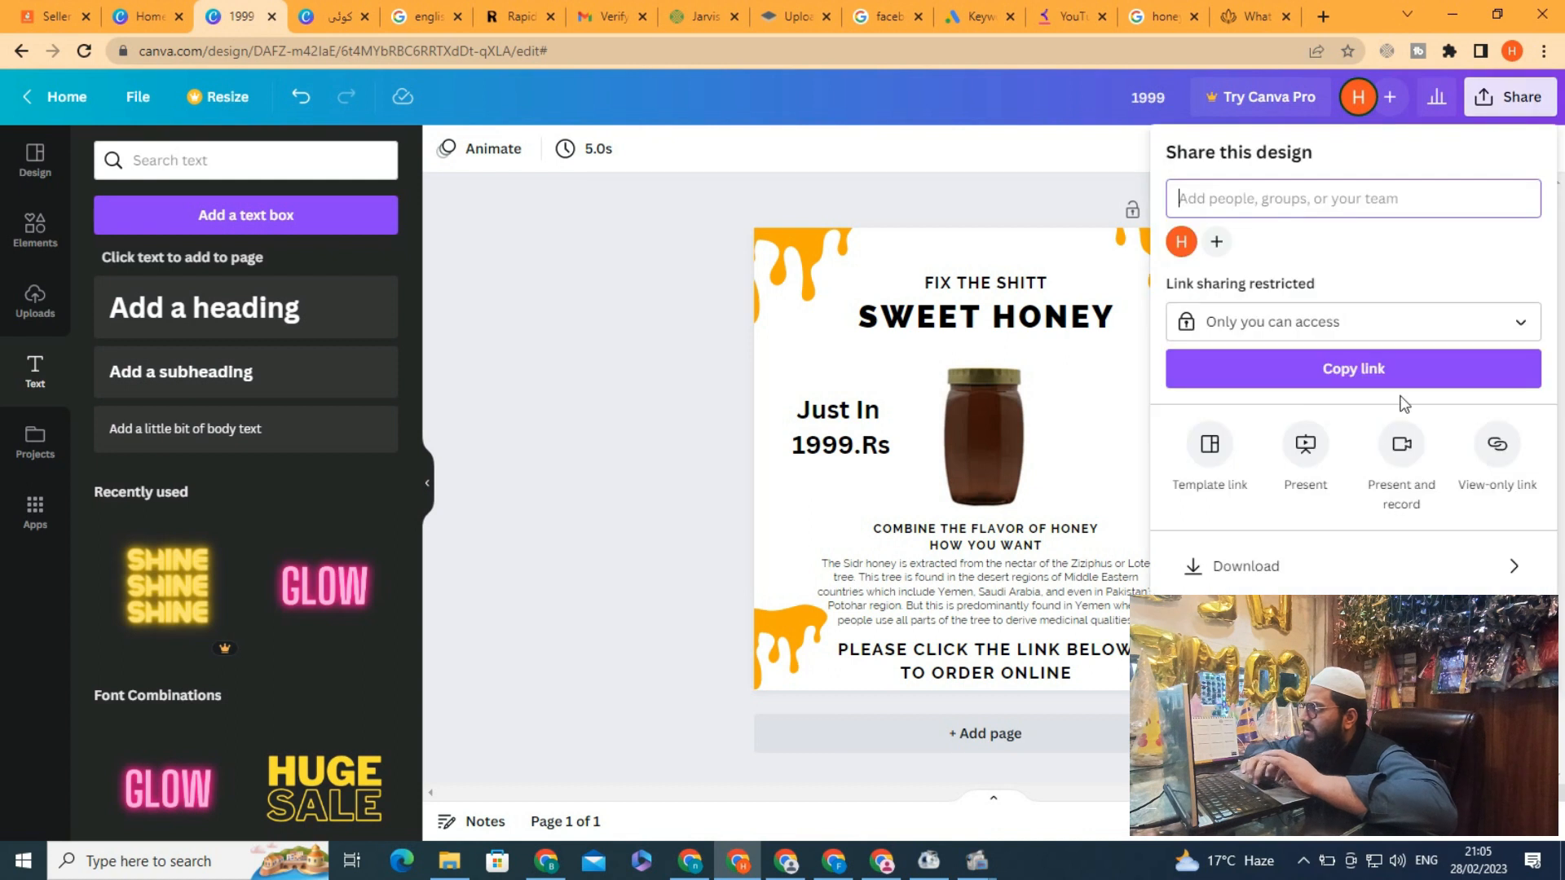
click(1301, 584)
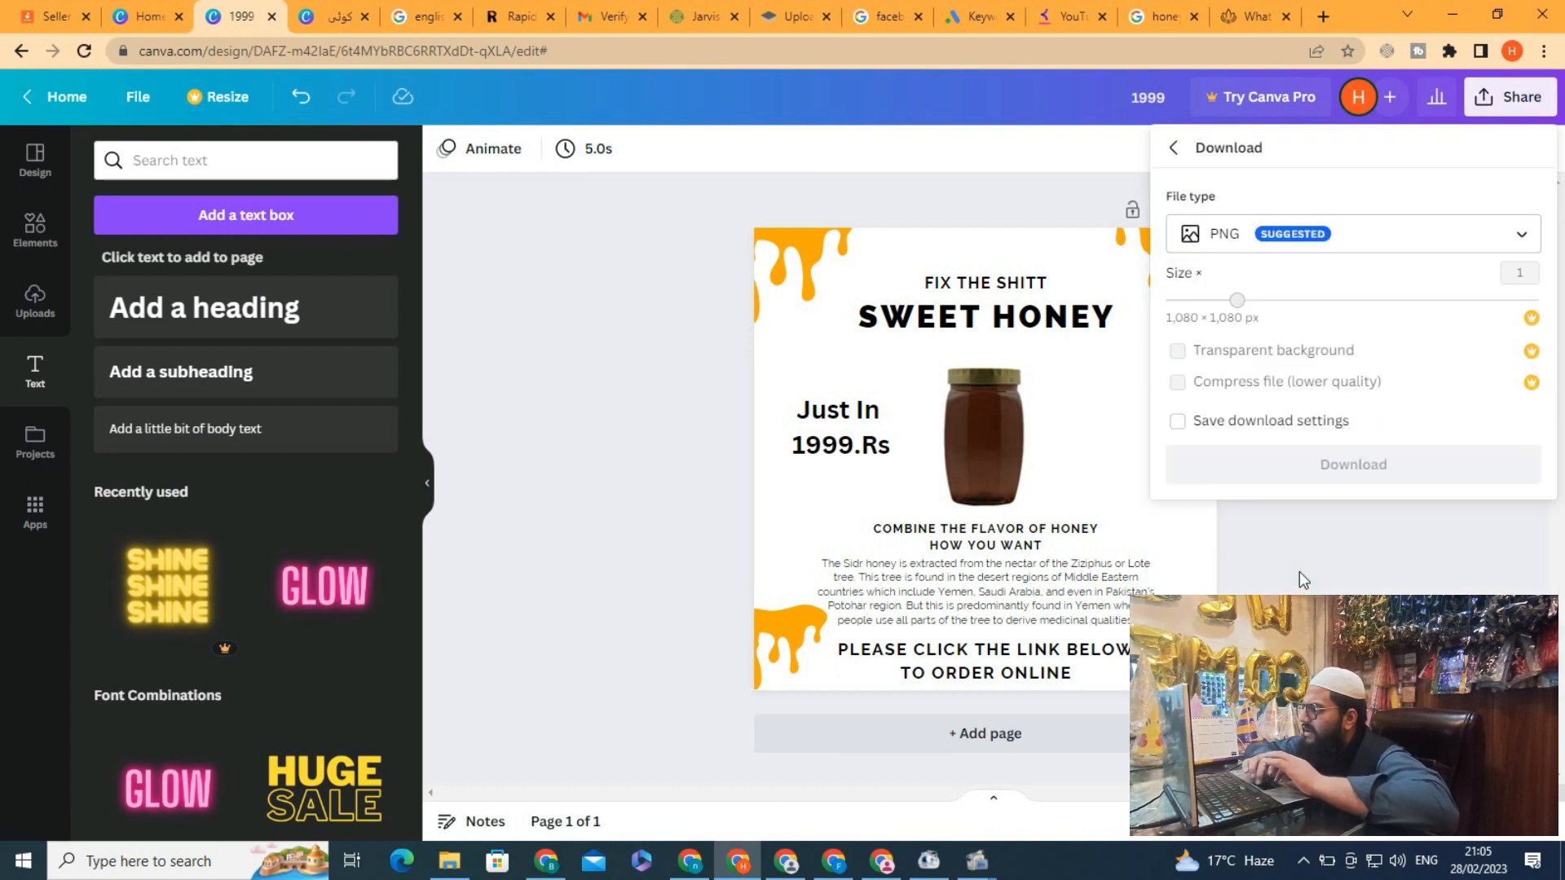
click(1320, 468)
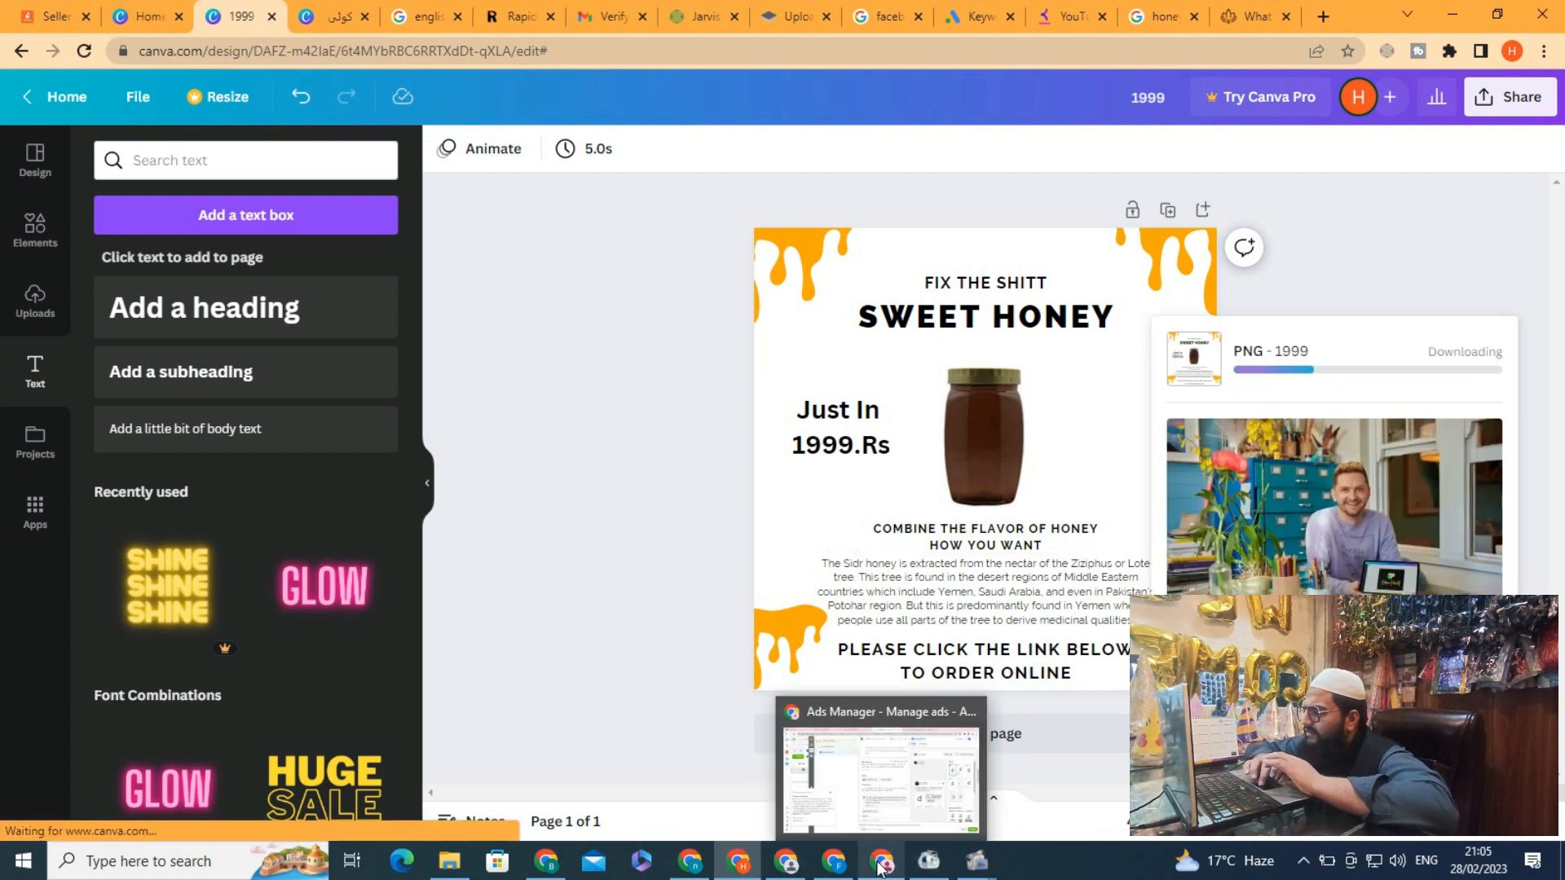
Switch to Ads Manager and upload the downloaded 1999 (1) image as the ad's media
click(883, 766)
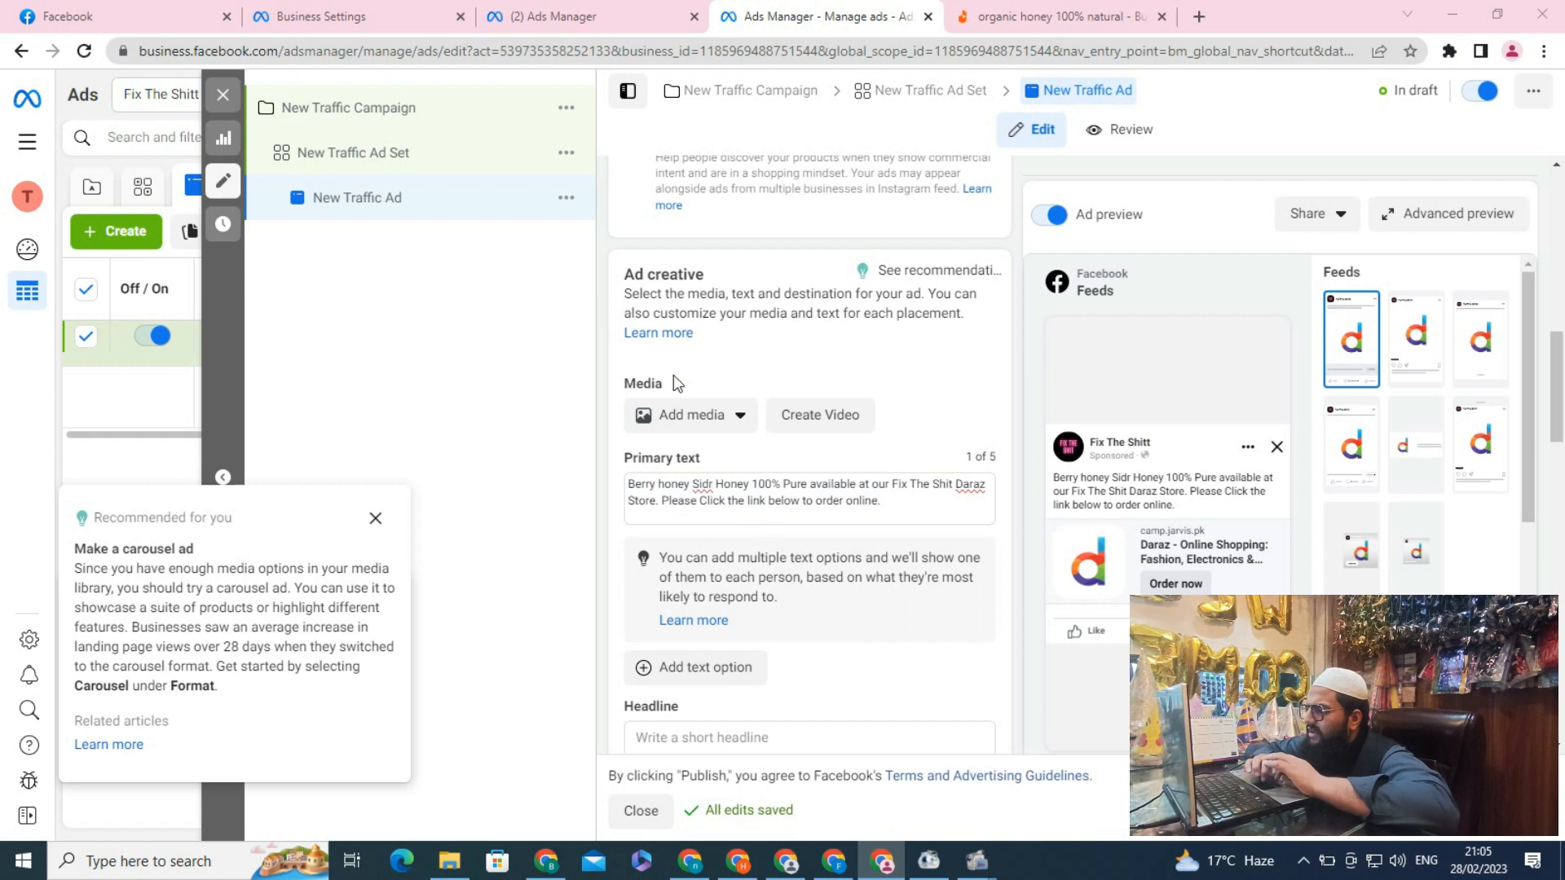
click(689, 418)
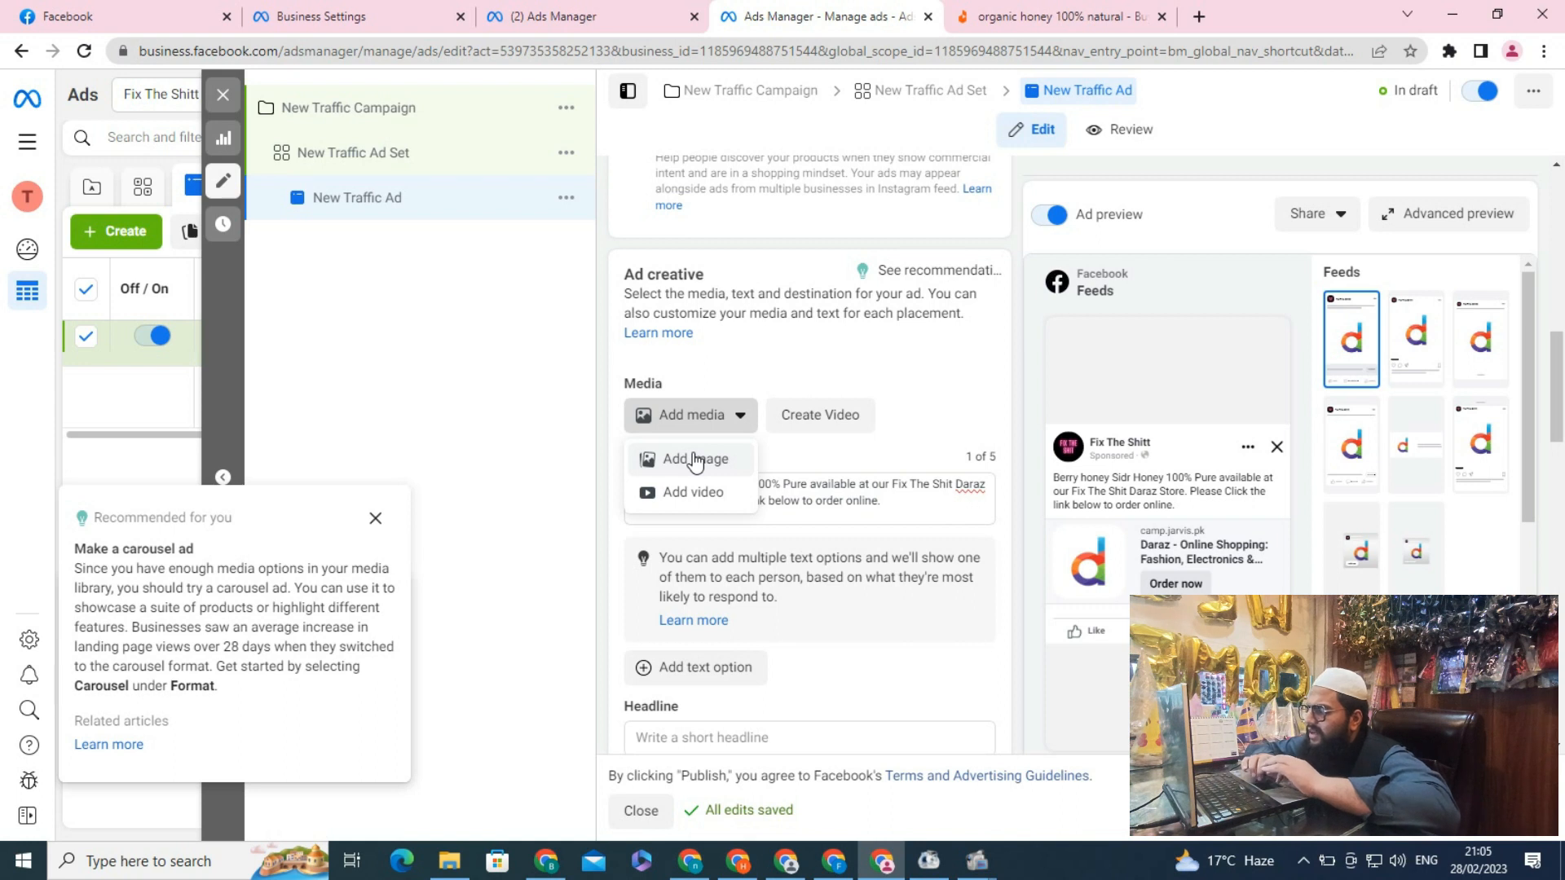
click(694, 461)
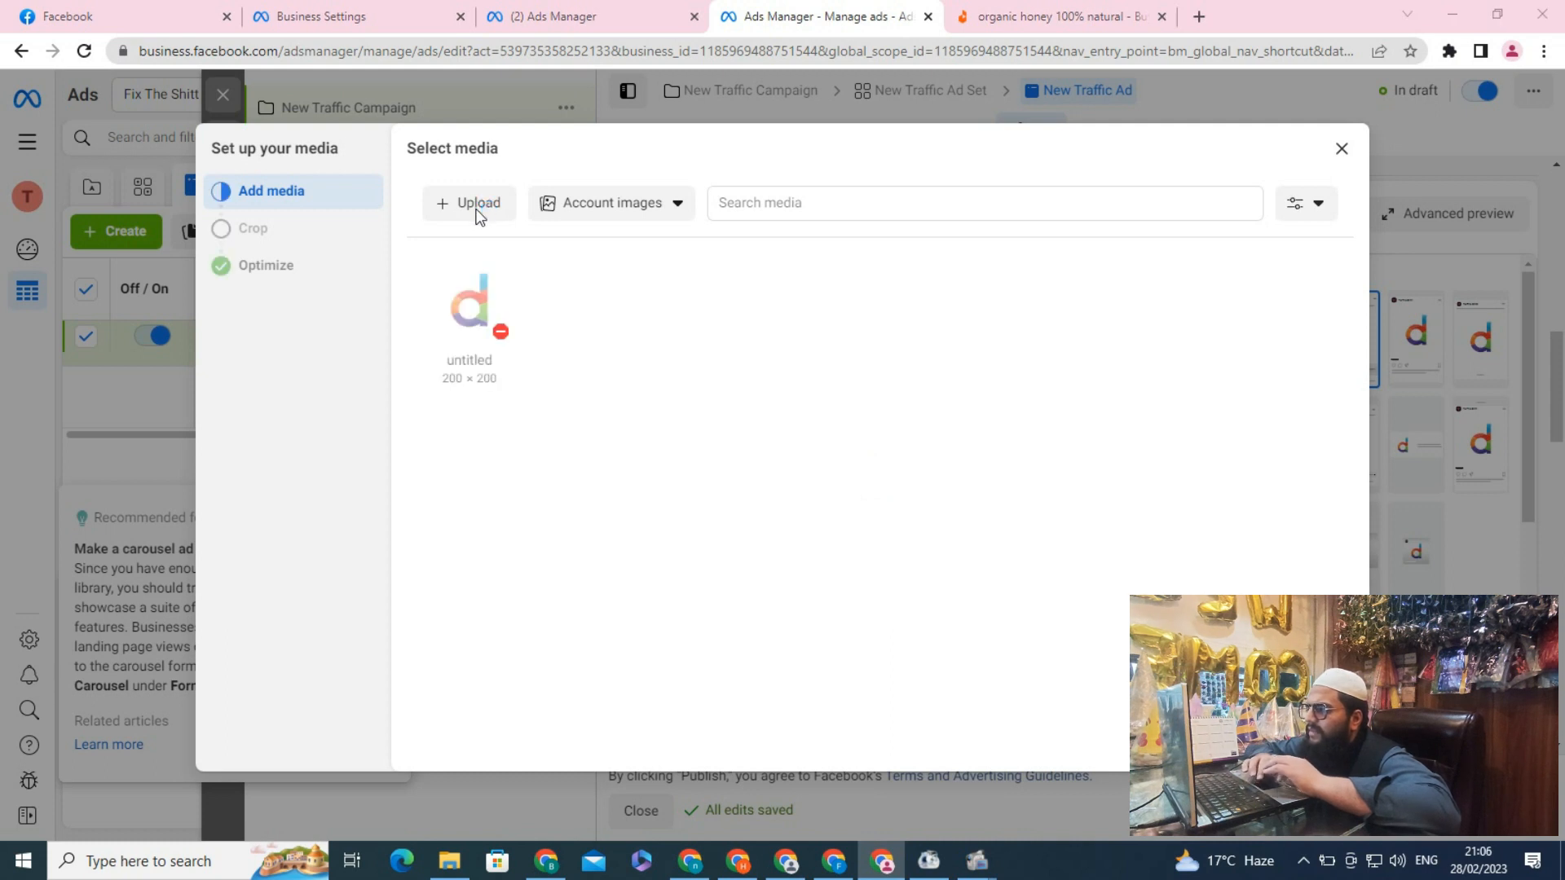
click(474, 205)
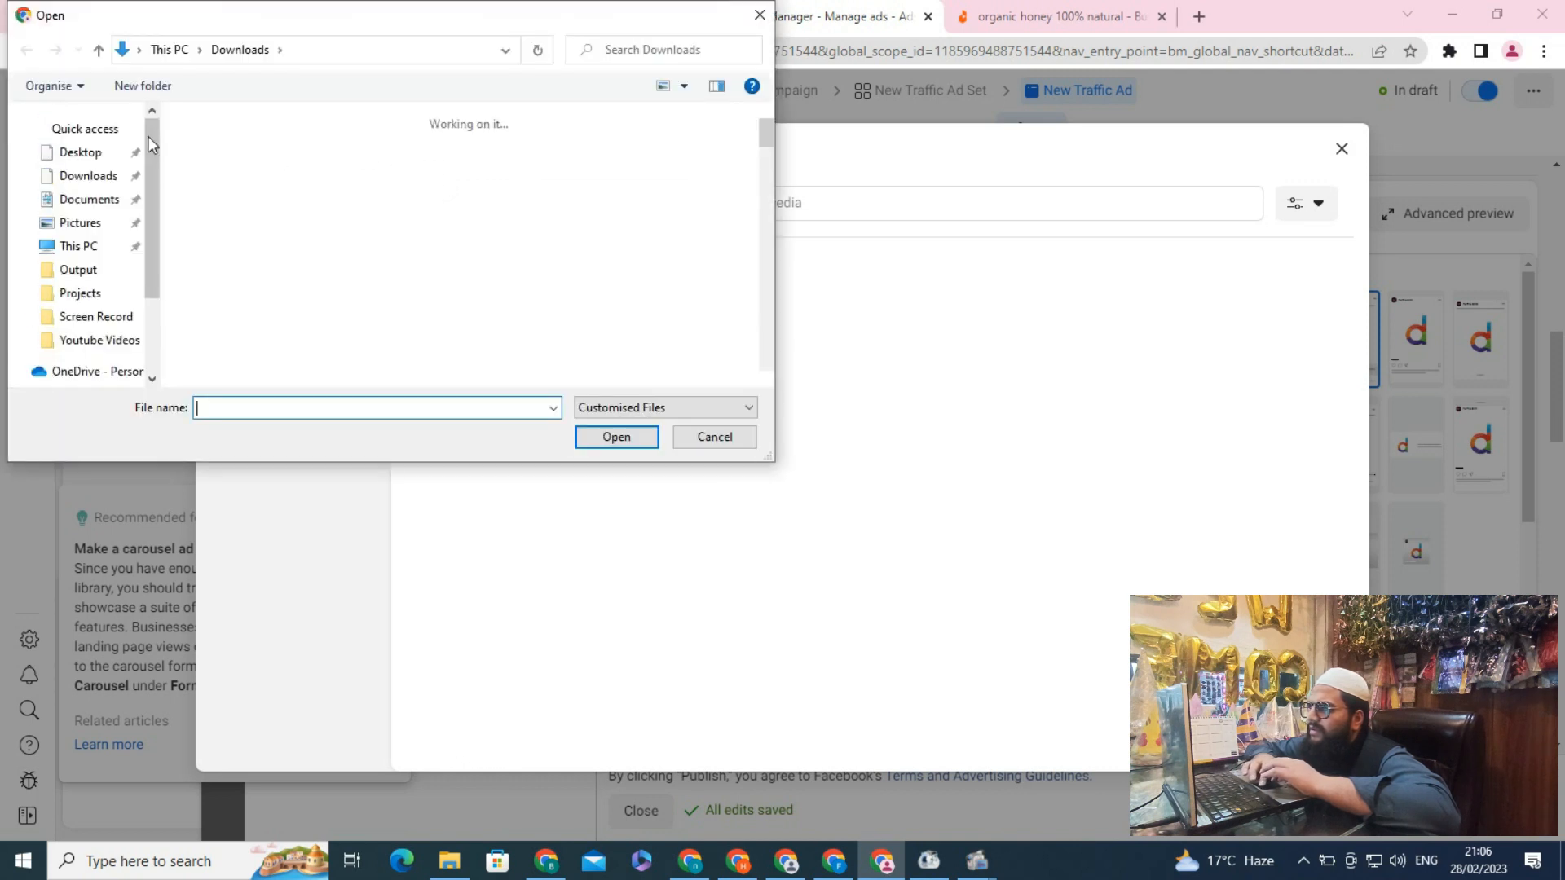
click(218, 186)
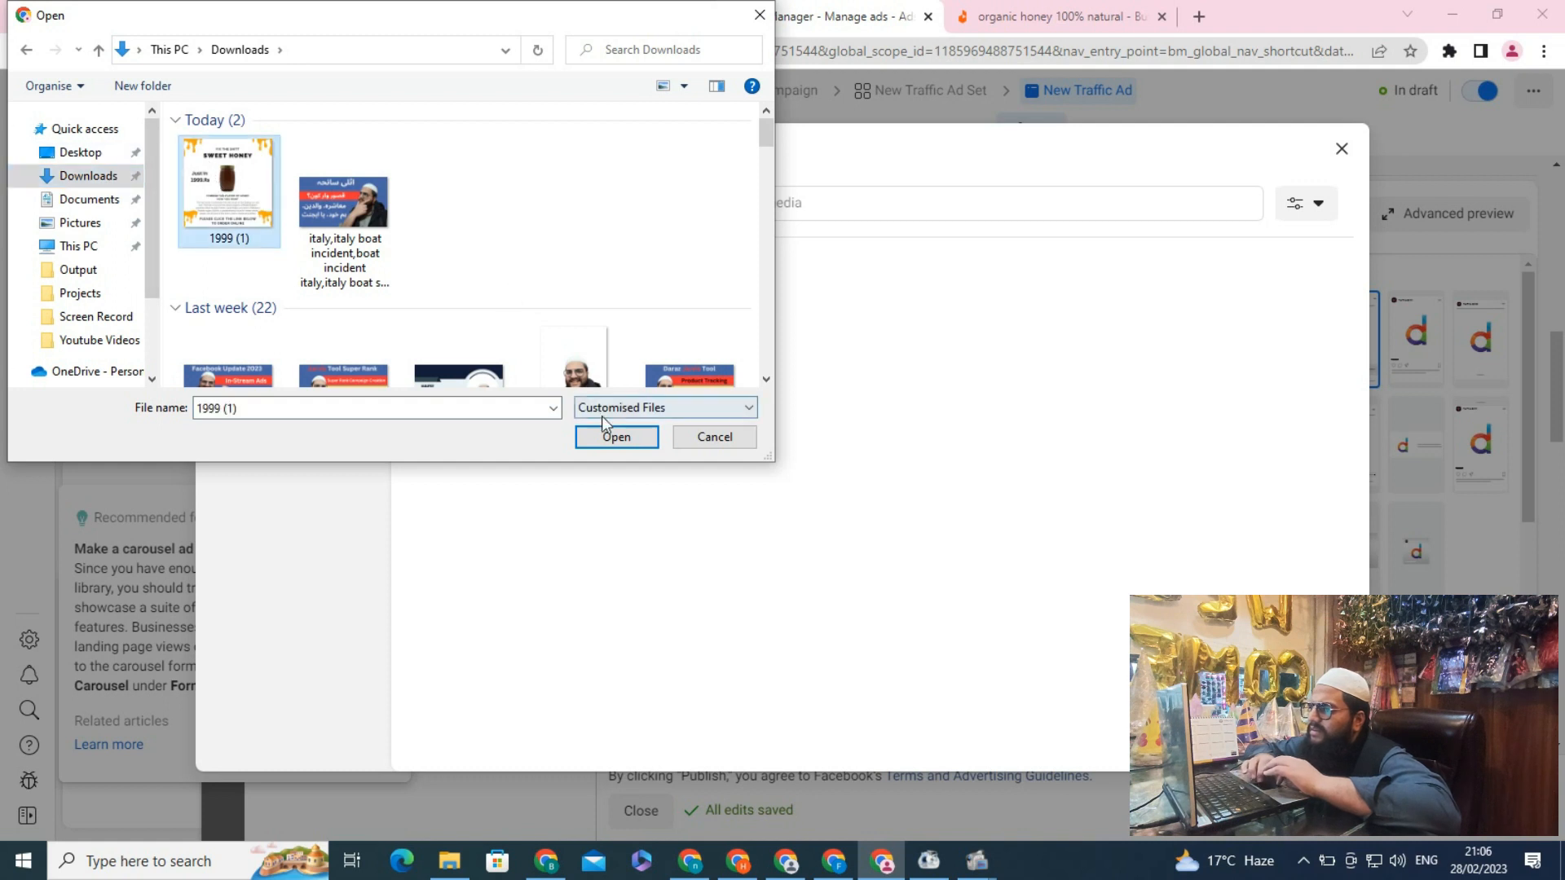
click(613, 440)
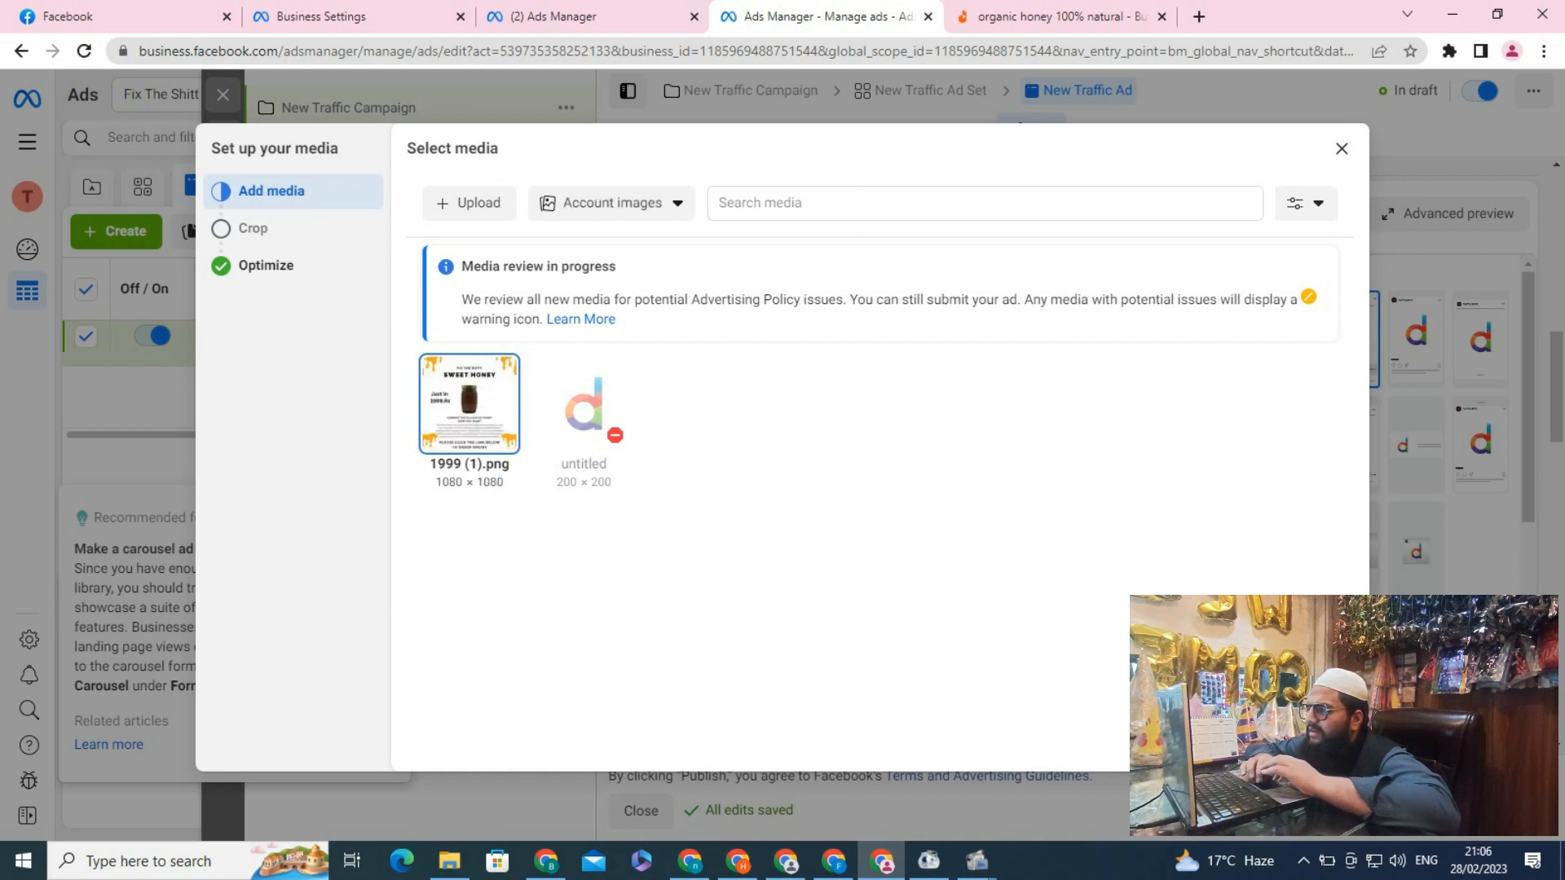
Accept the default placement crops and optimization settings to finish adding the image
click(1323, 742)
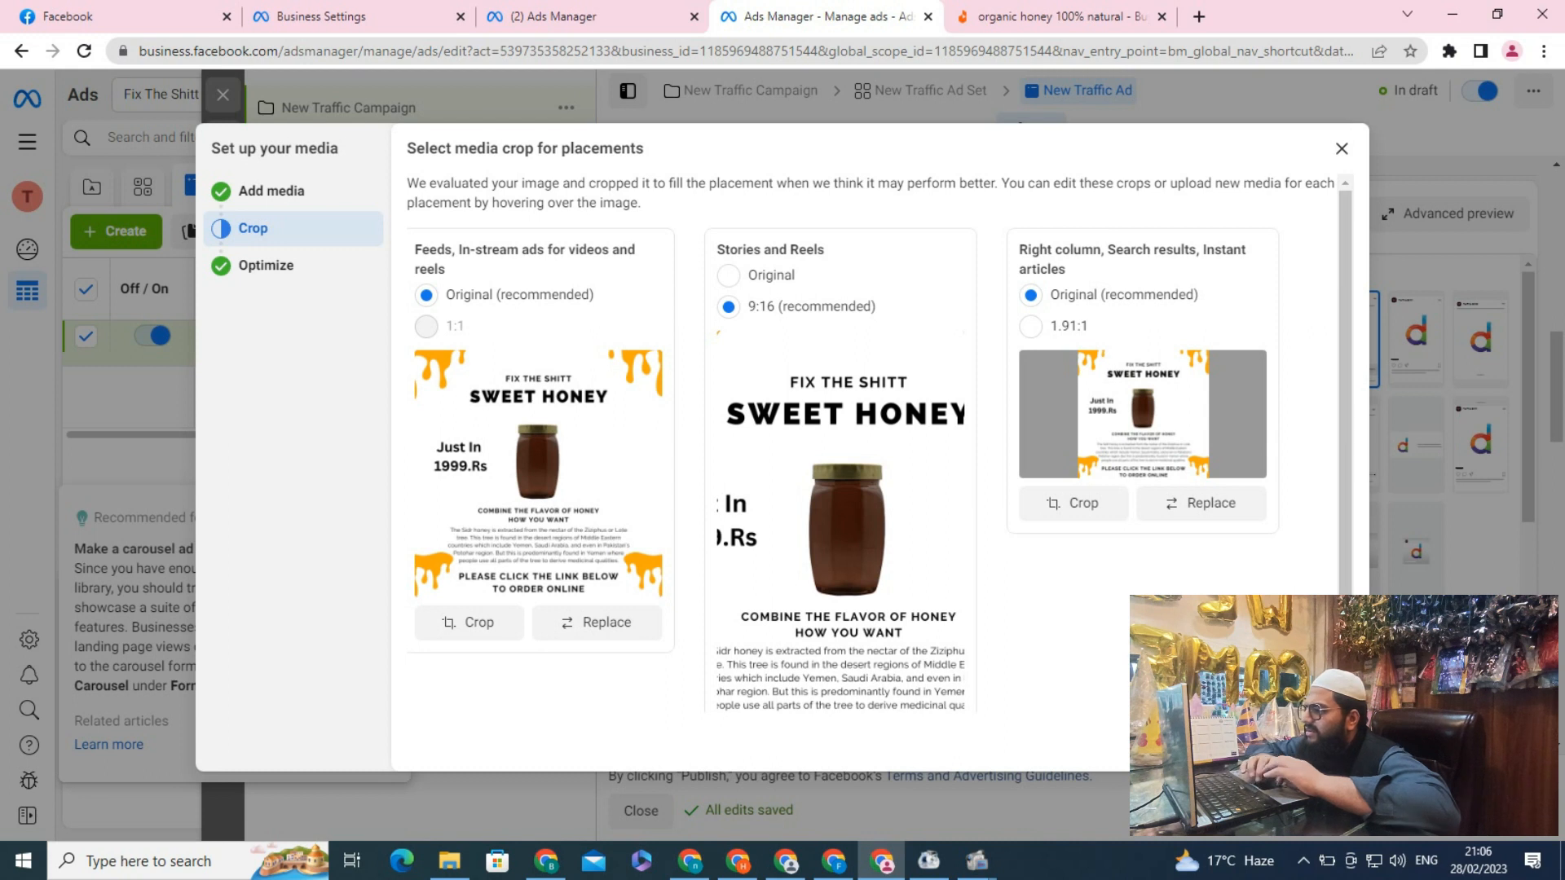
click(1324, 743)
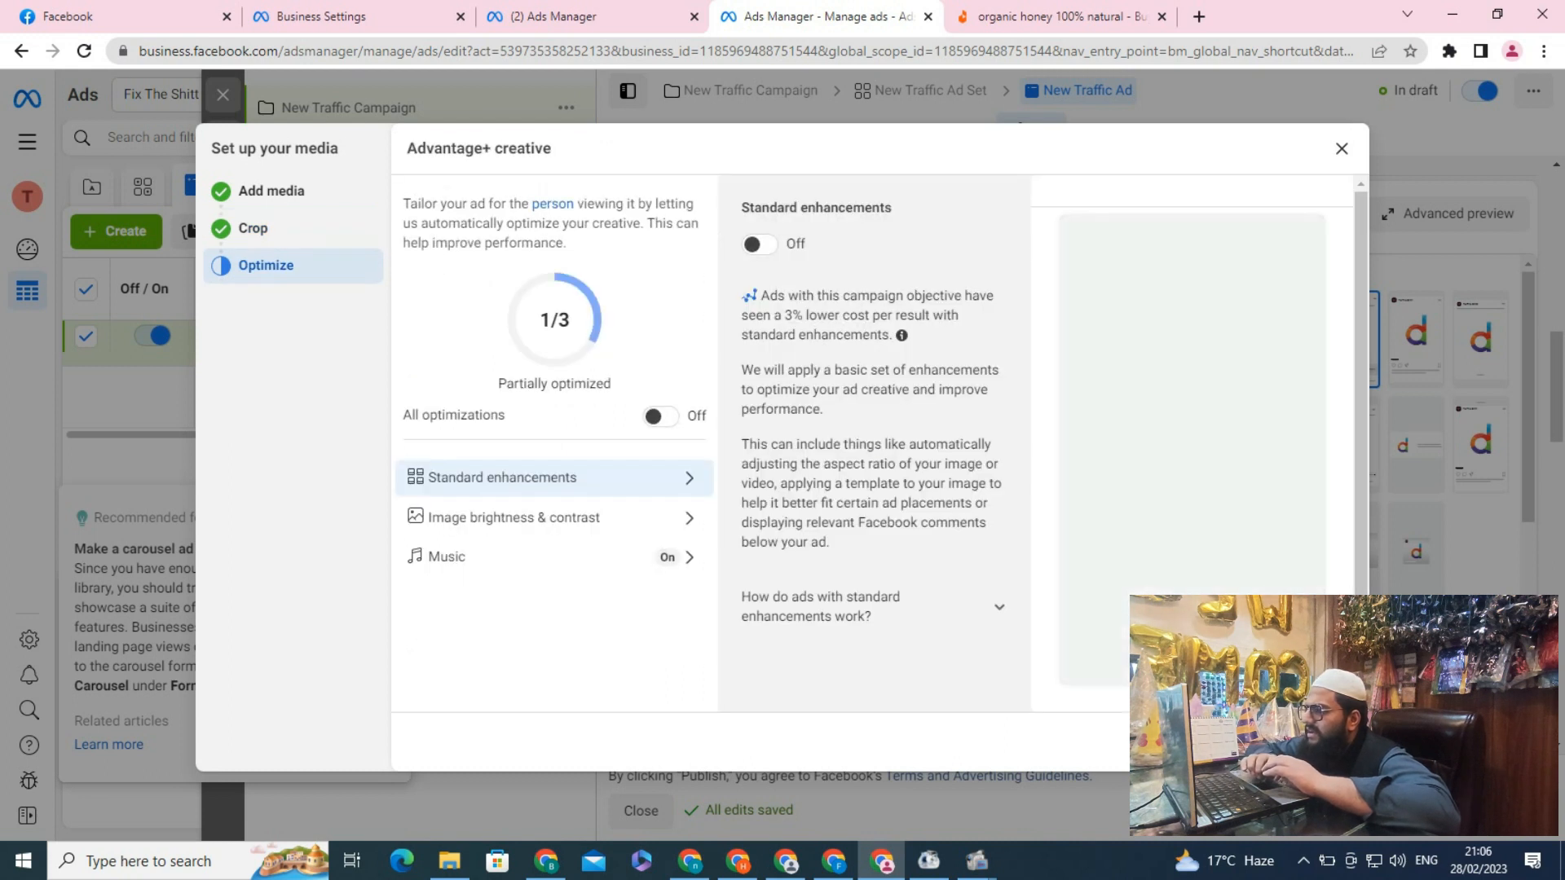
click(1325, 743)
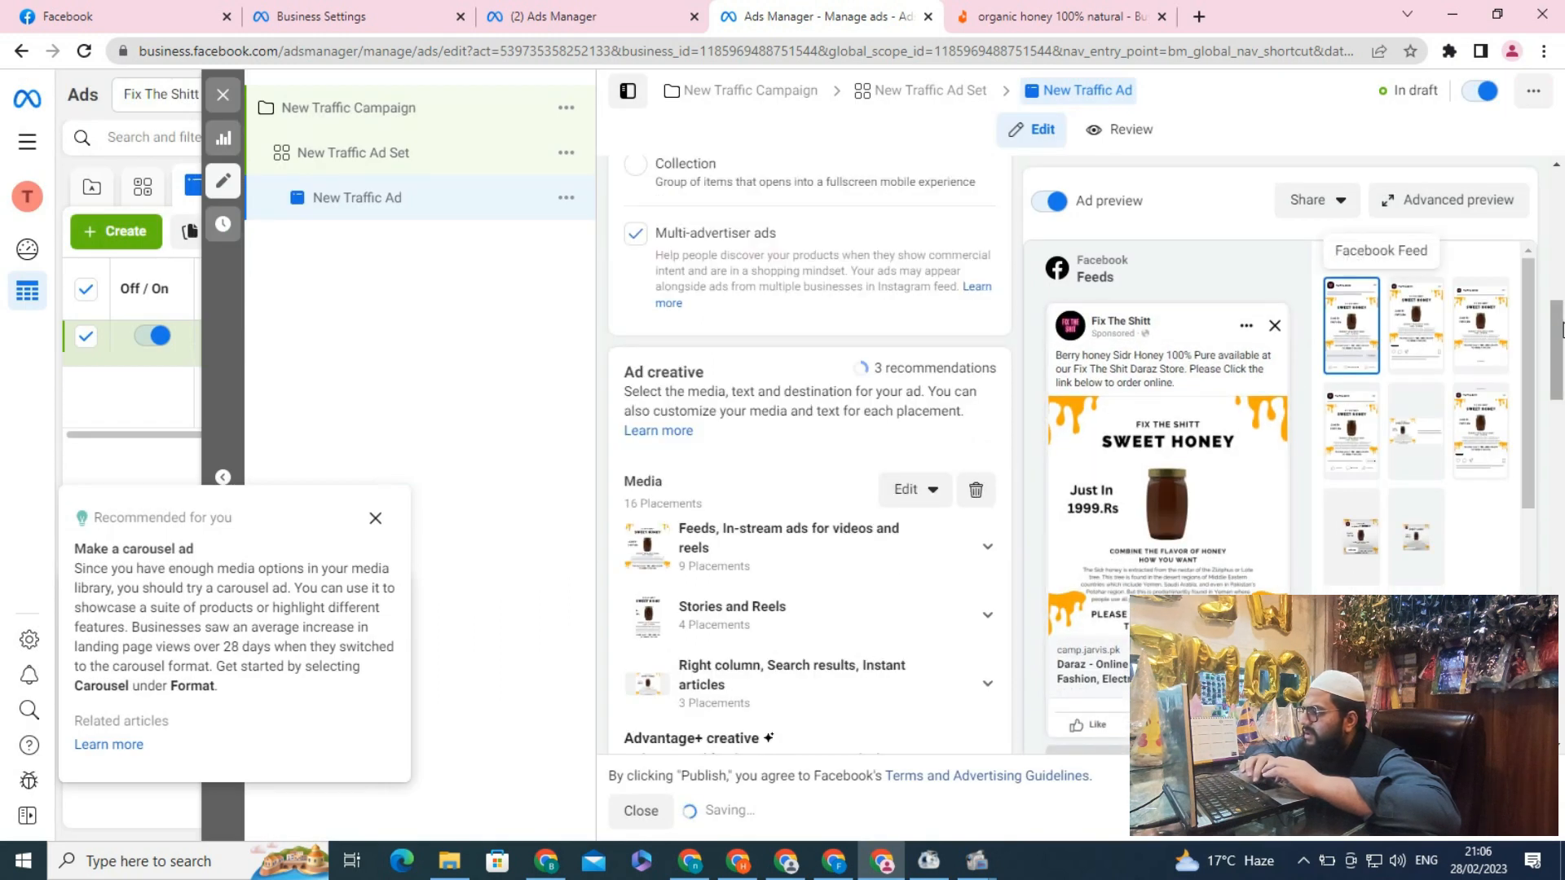
Enter "Berry Honey" as the ad headline
drag(1561, 330, 1560, 349)
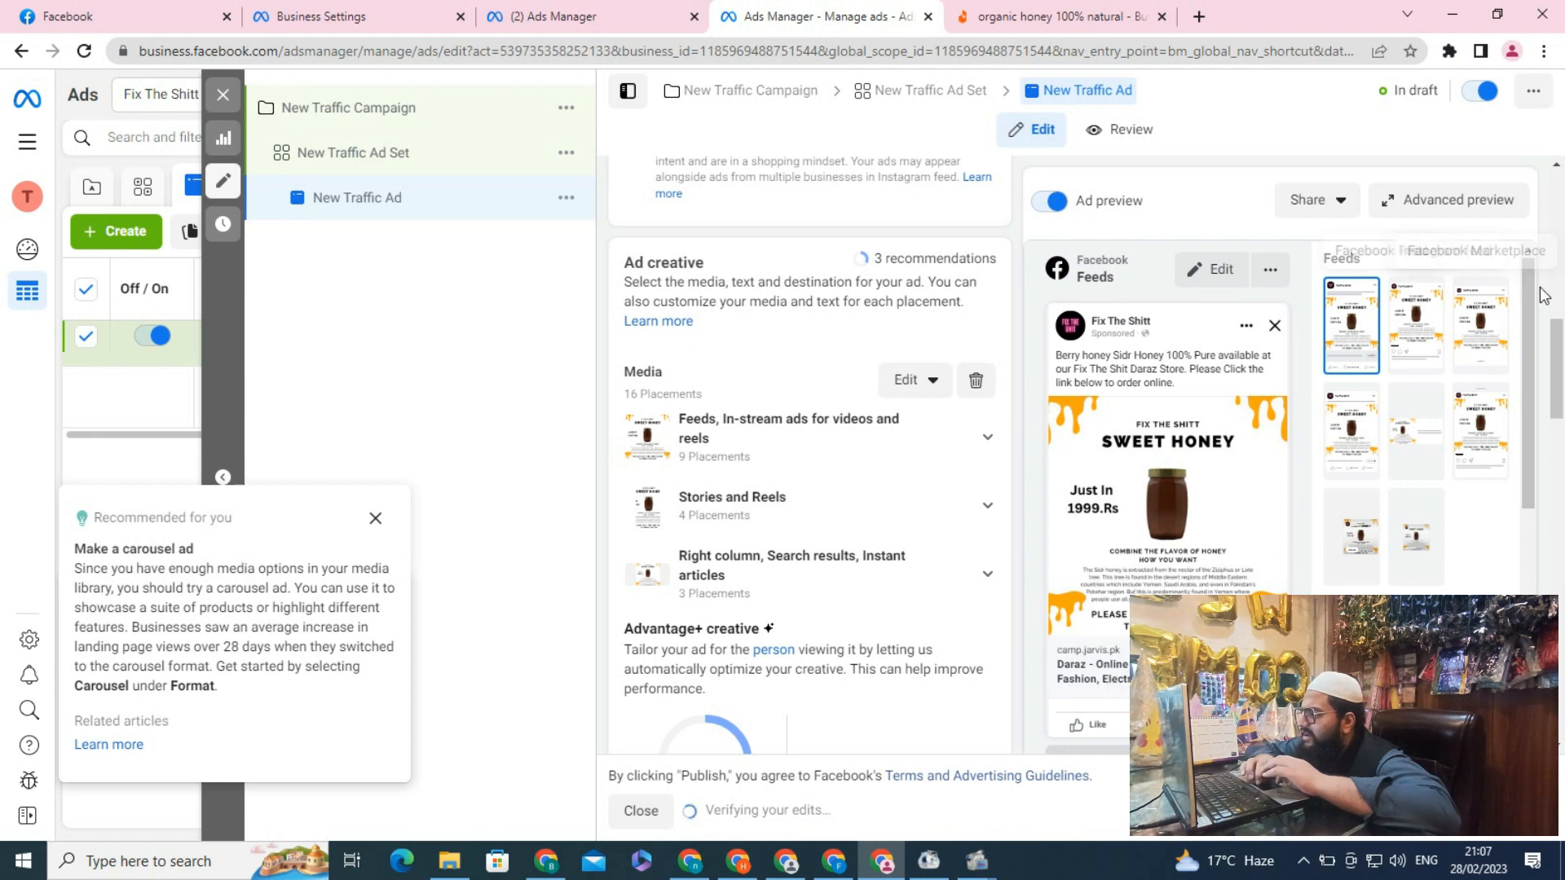
drag(1558, 324, 1561, 456)
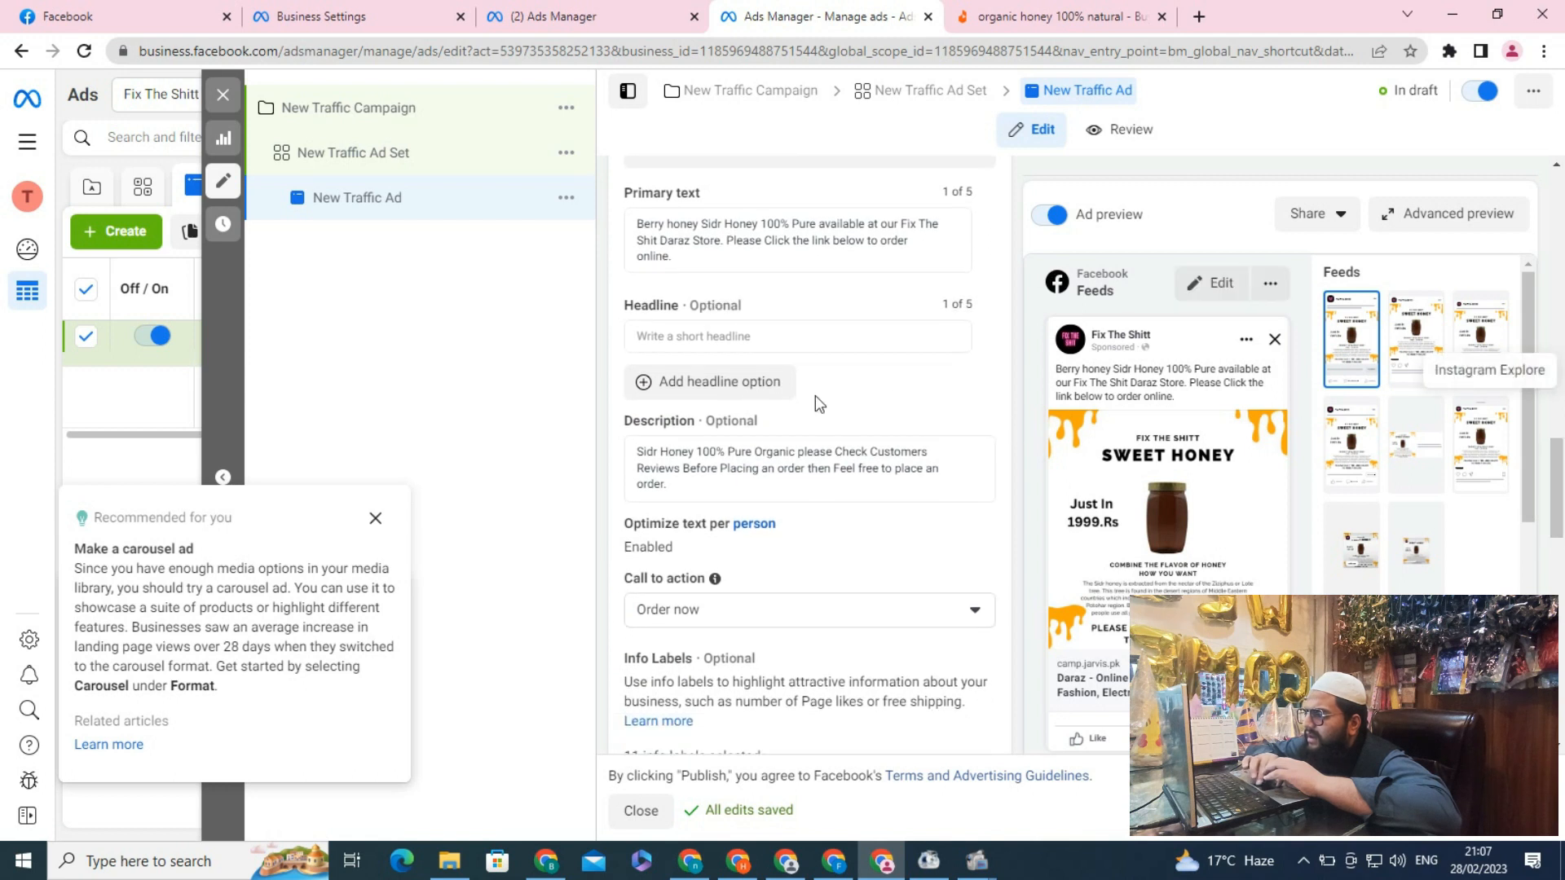
click(772, 342)
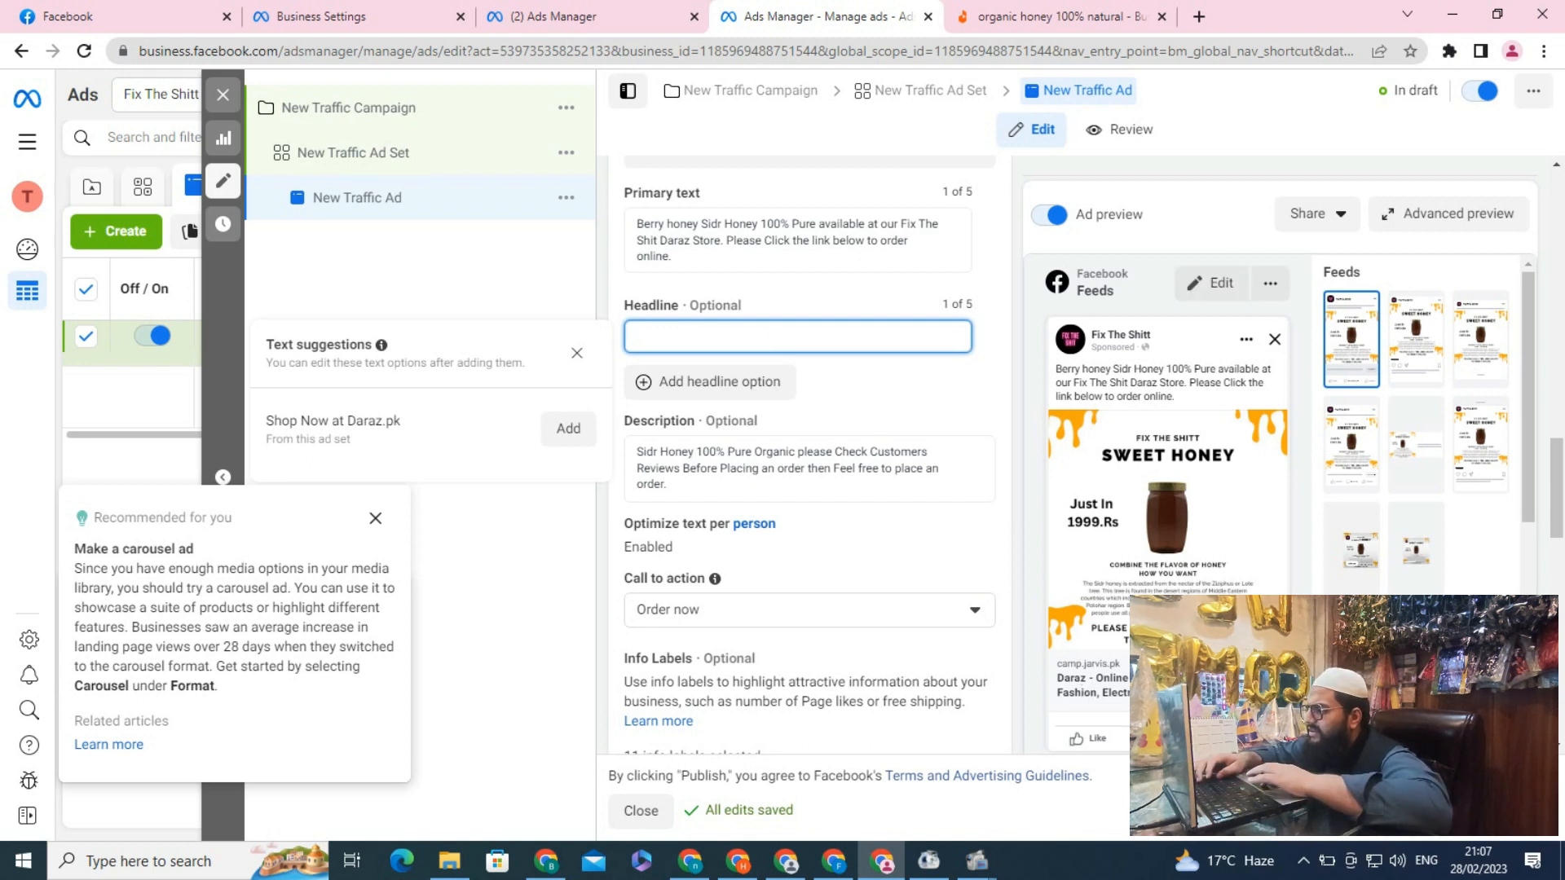
text(Berry )
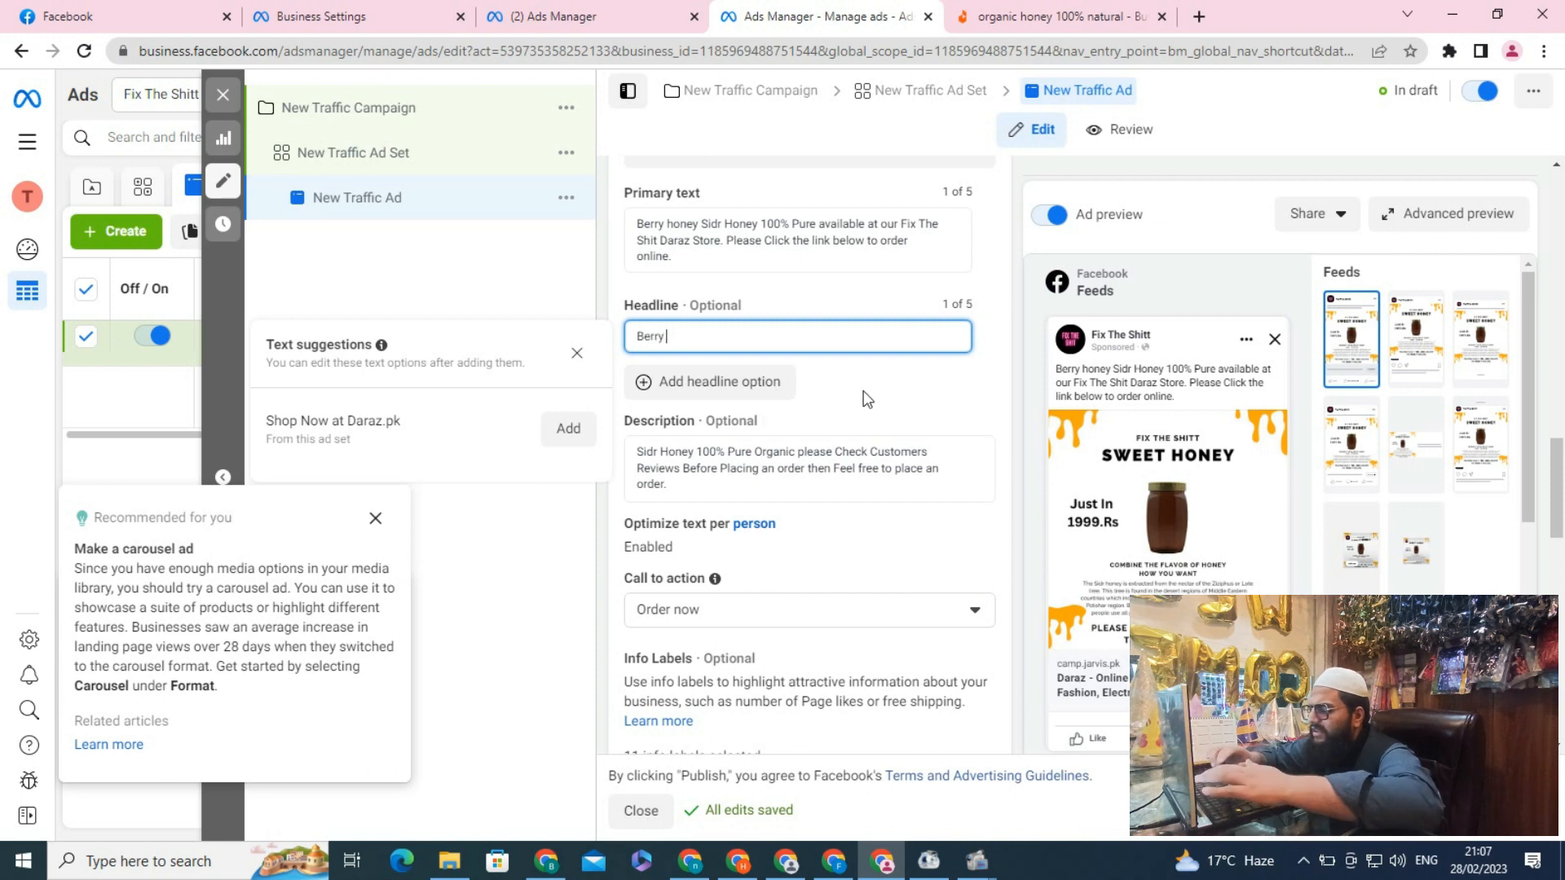
text(Honey)
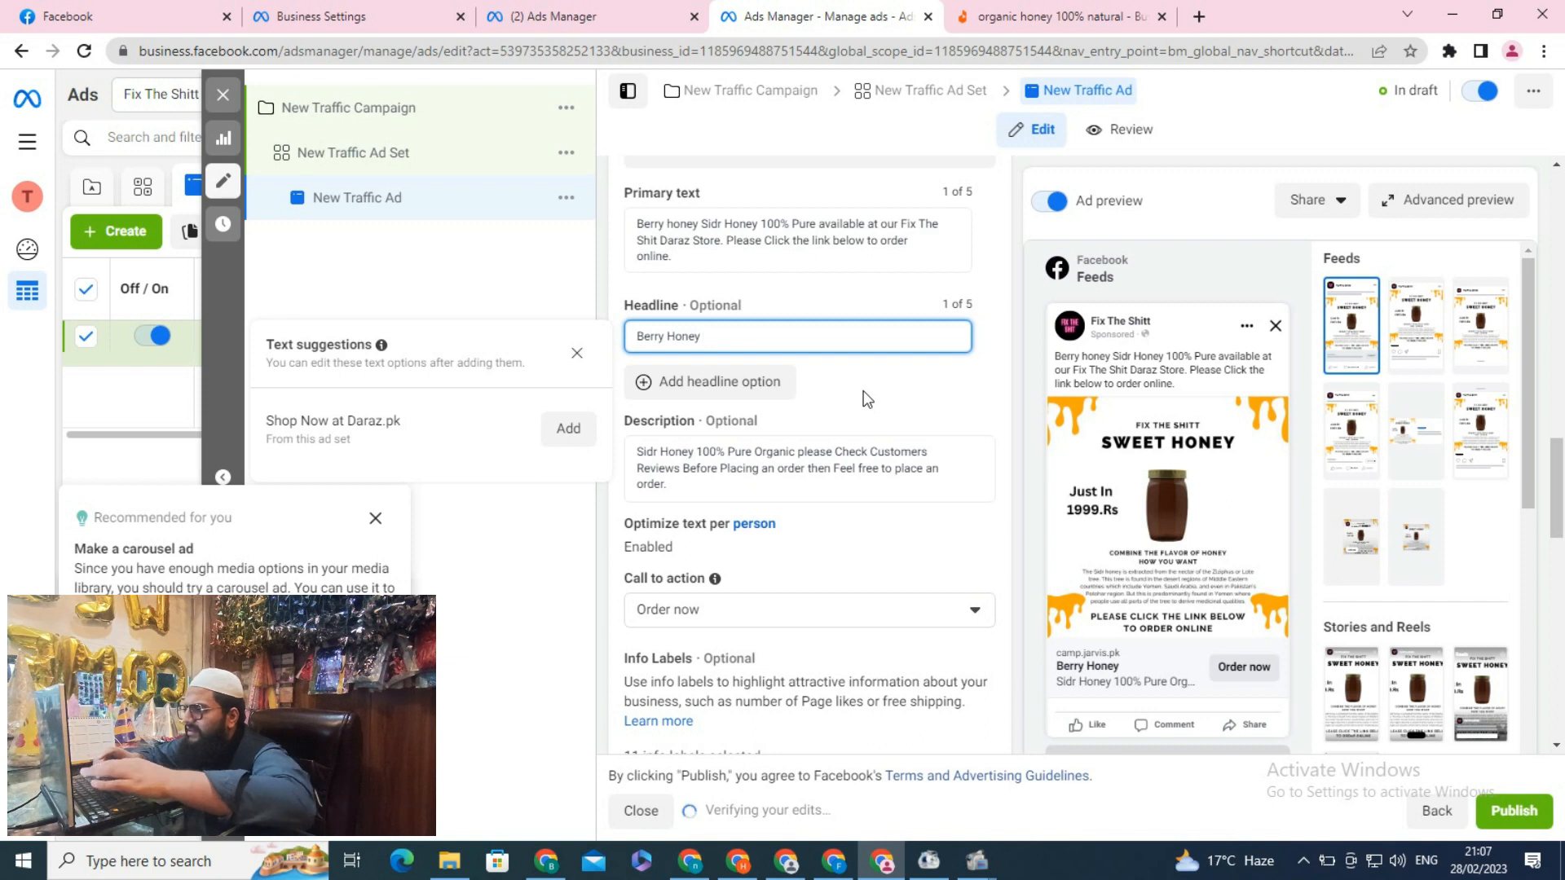
click(933, 391)
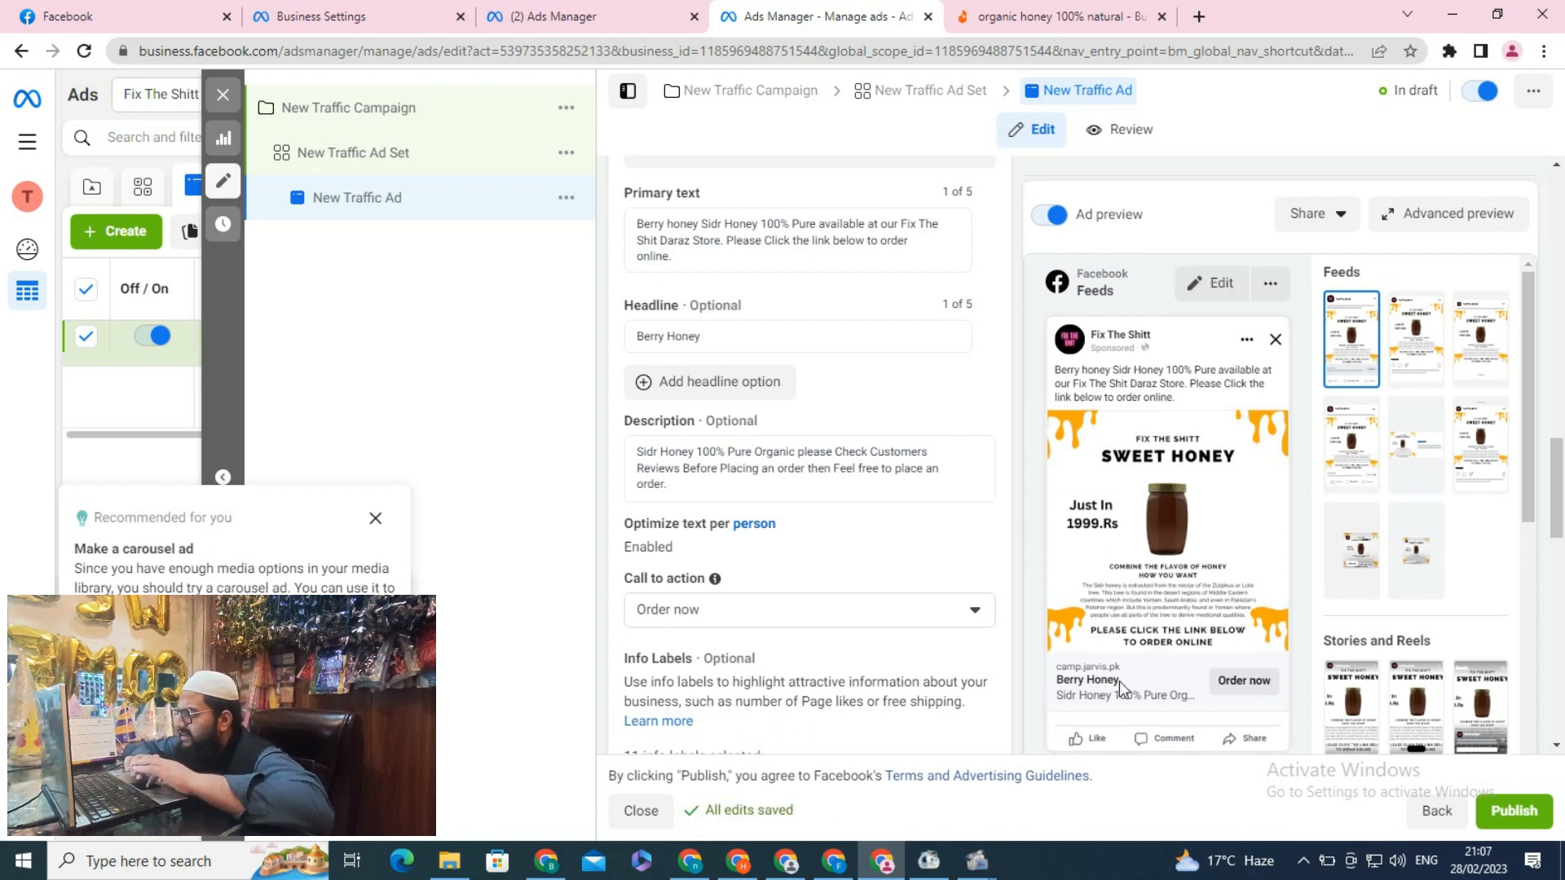
Preview the ad's destination website URL in a new tab
drag(1562, 471, 1562, 581)
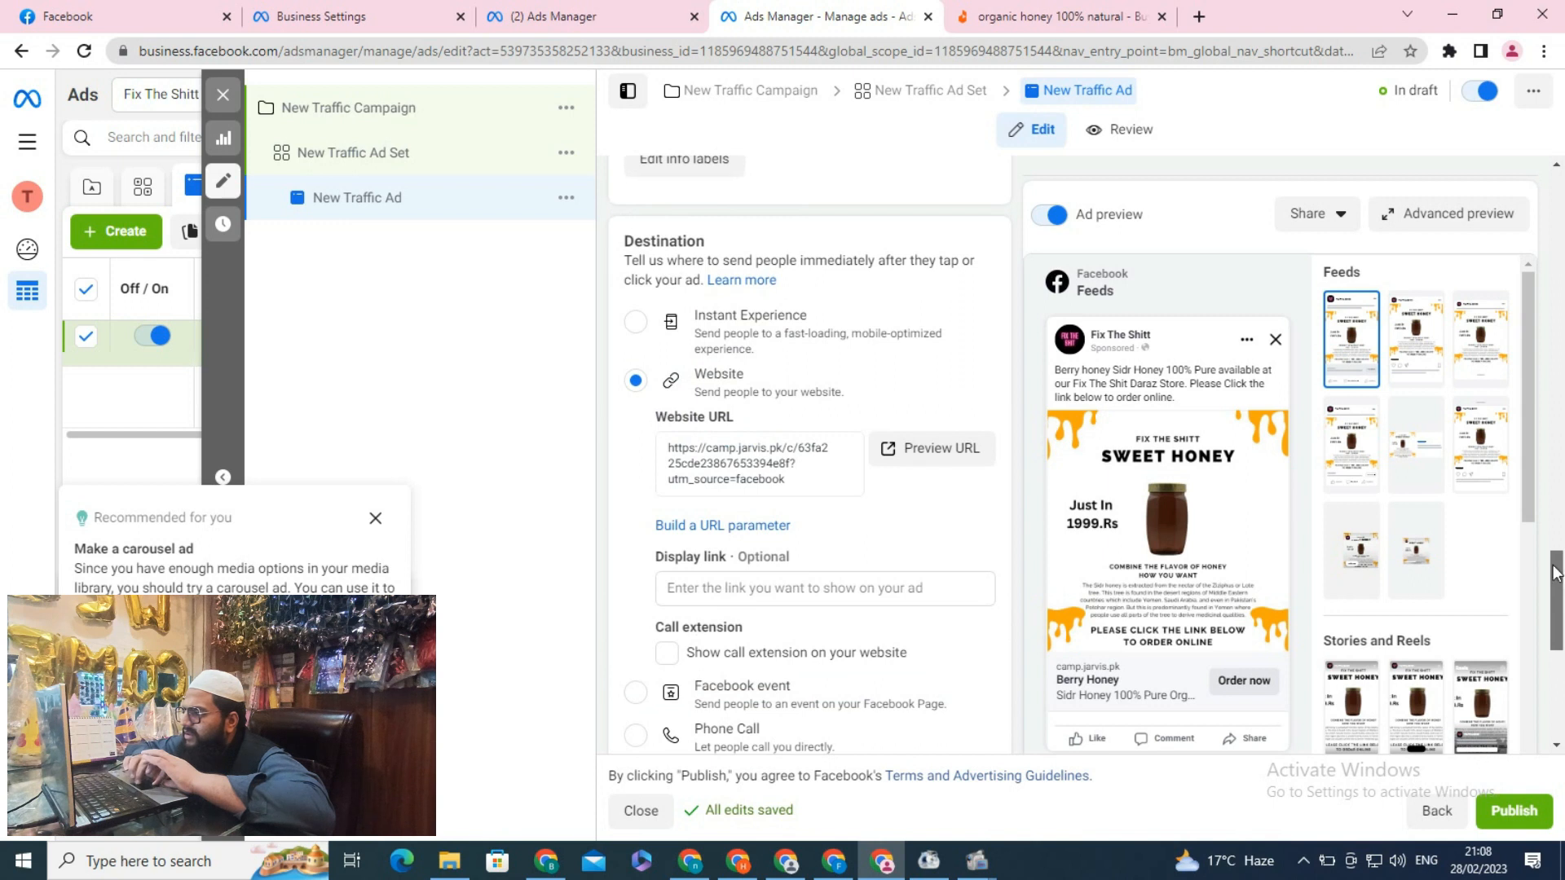
click(932, 451)
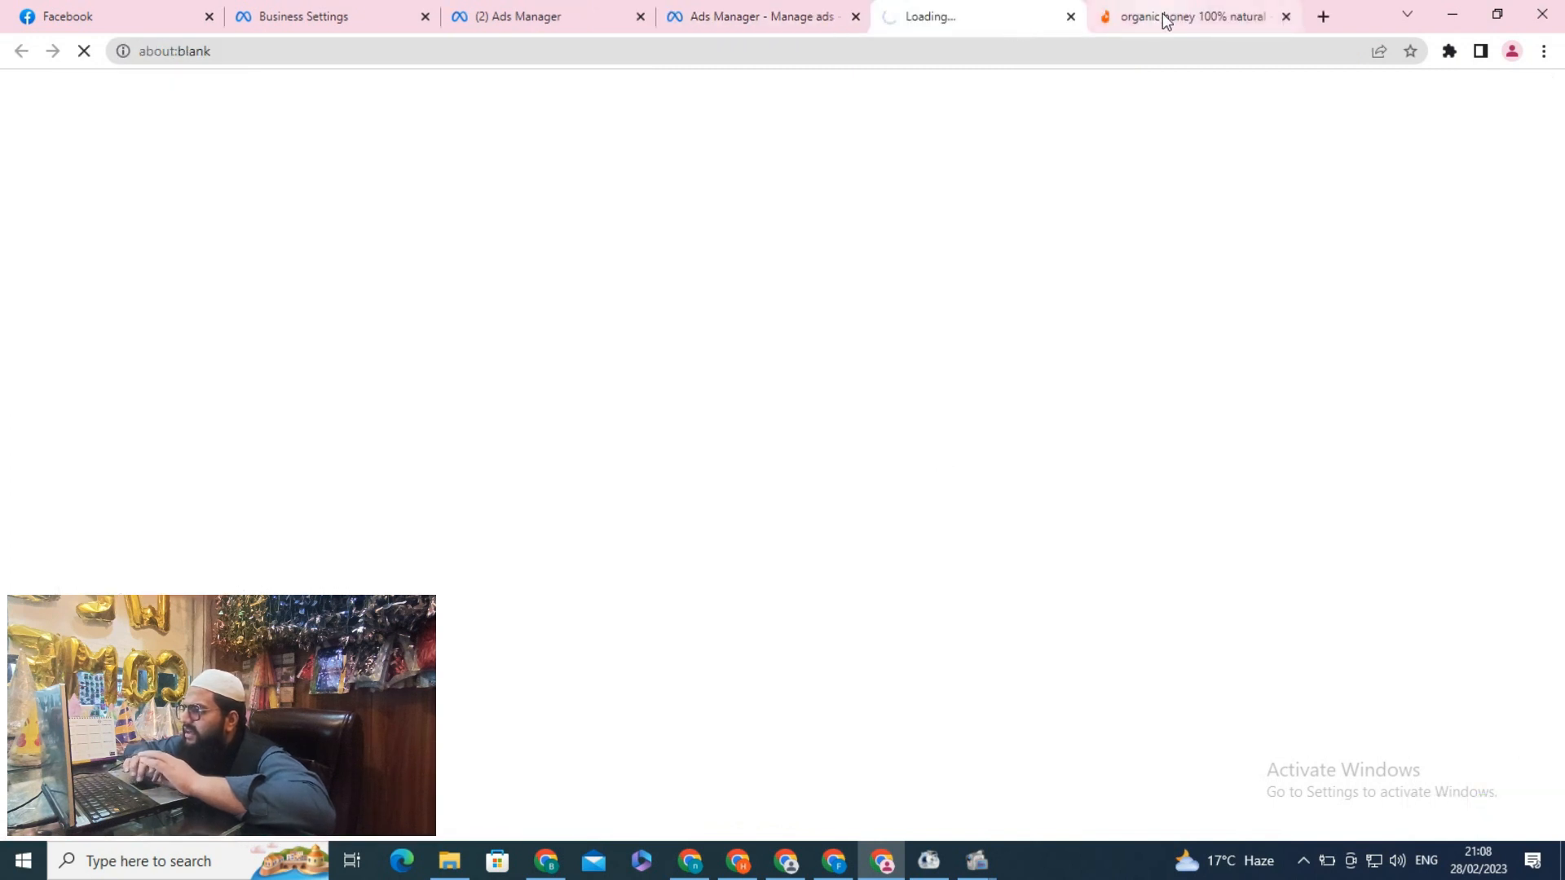
click(1286, 17)
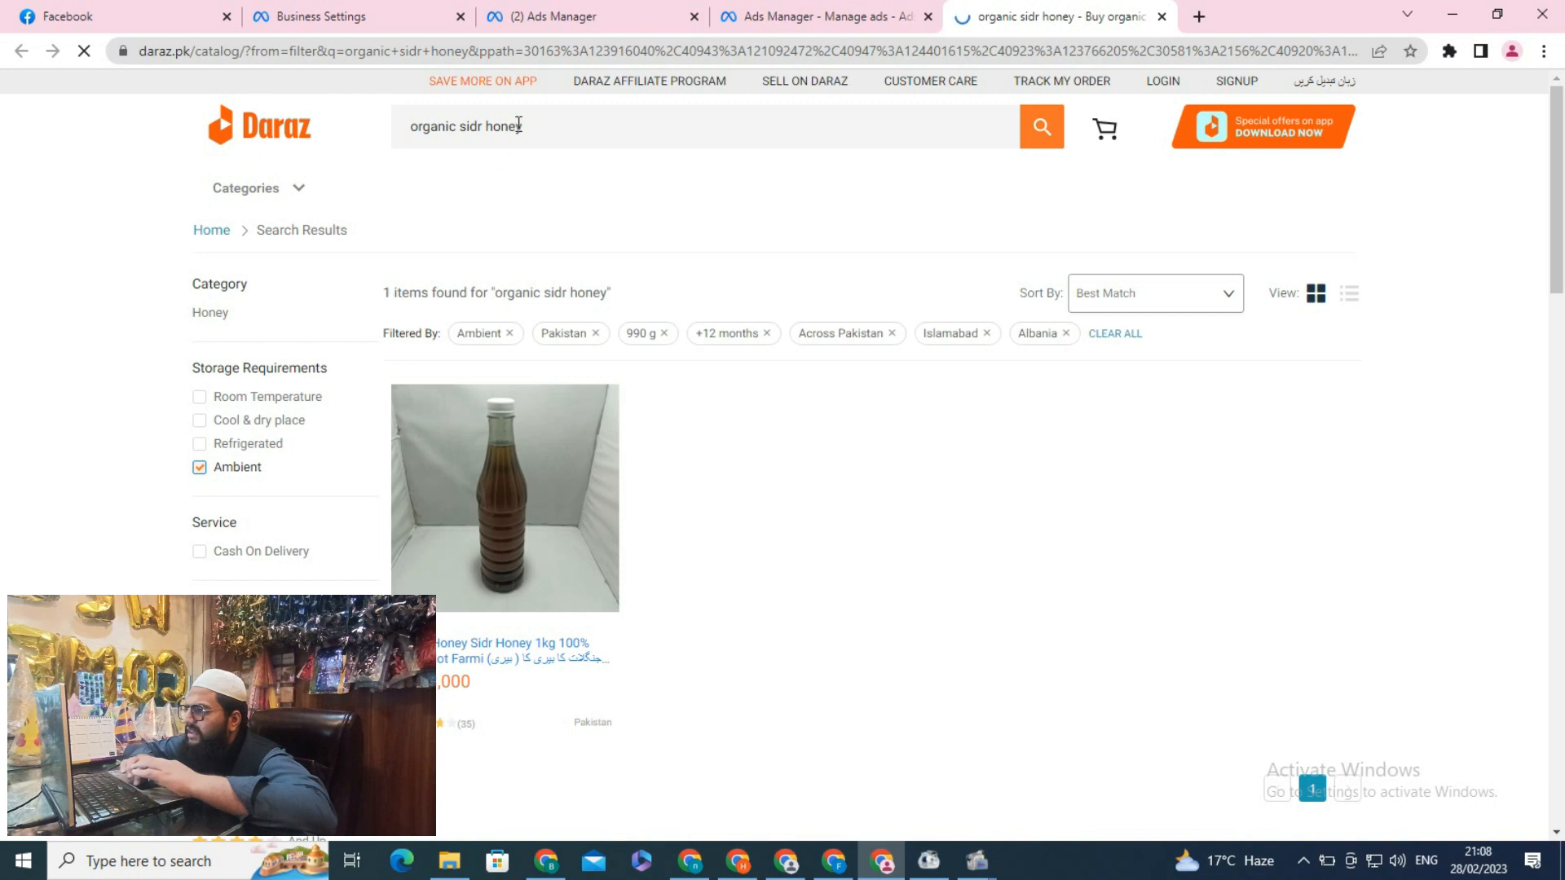
Return to the ad editor, try publishing the ad, and dismiss the payment information dialog
click(234, 229)
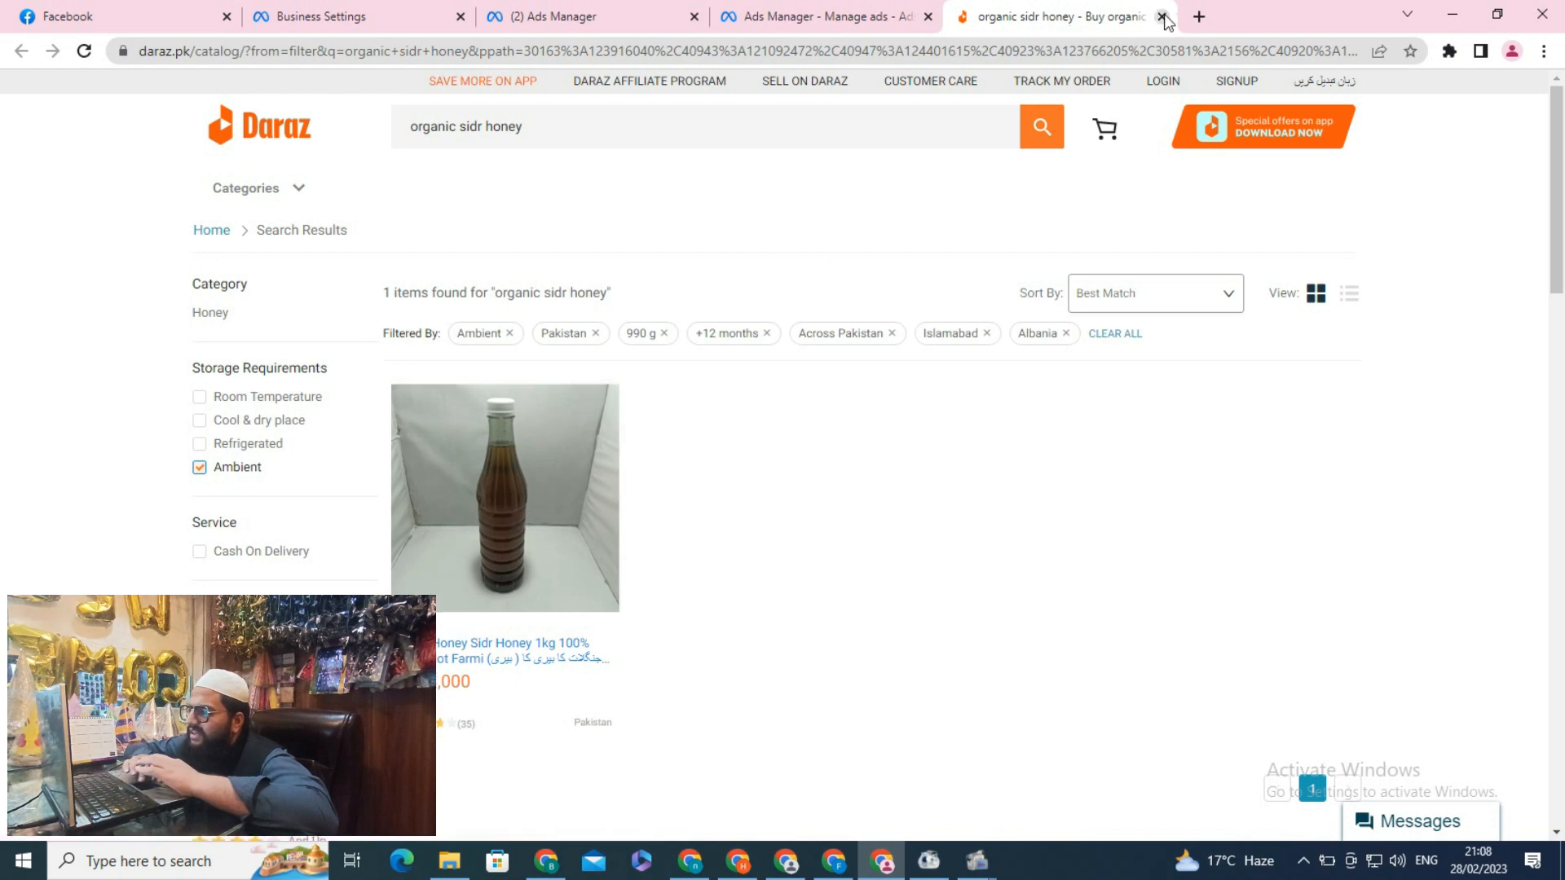
click(830, 14)
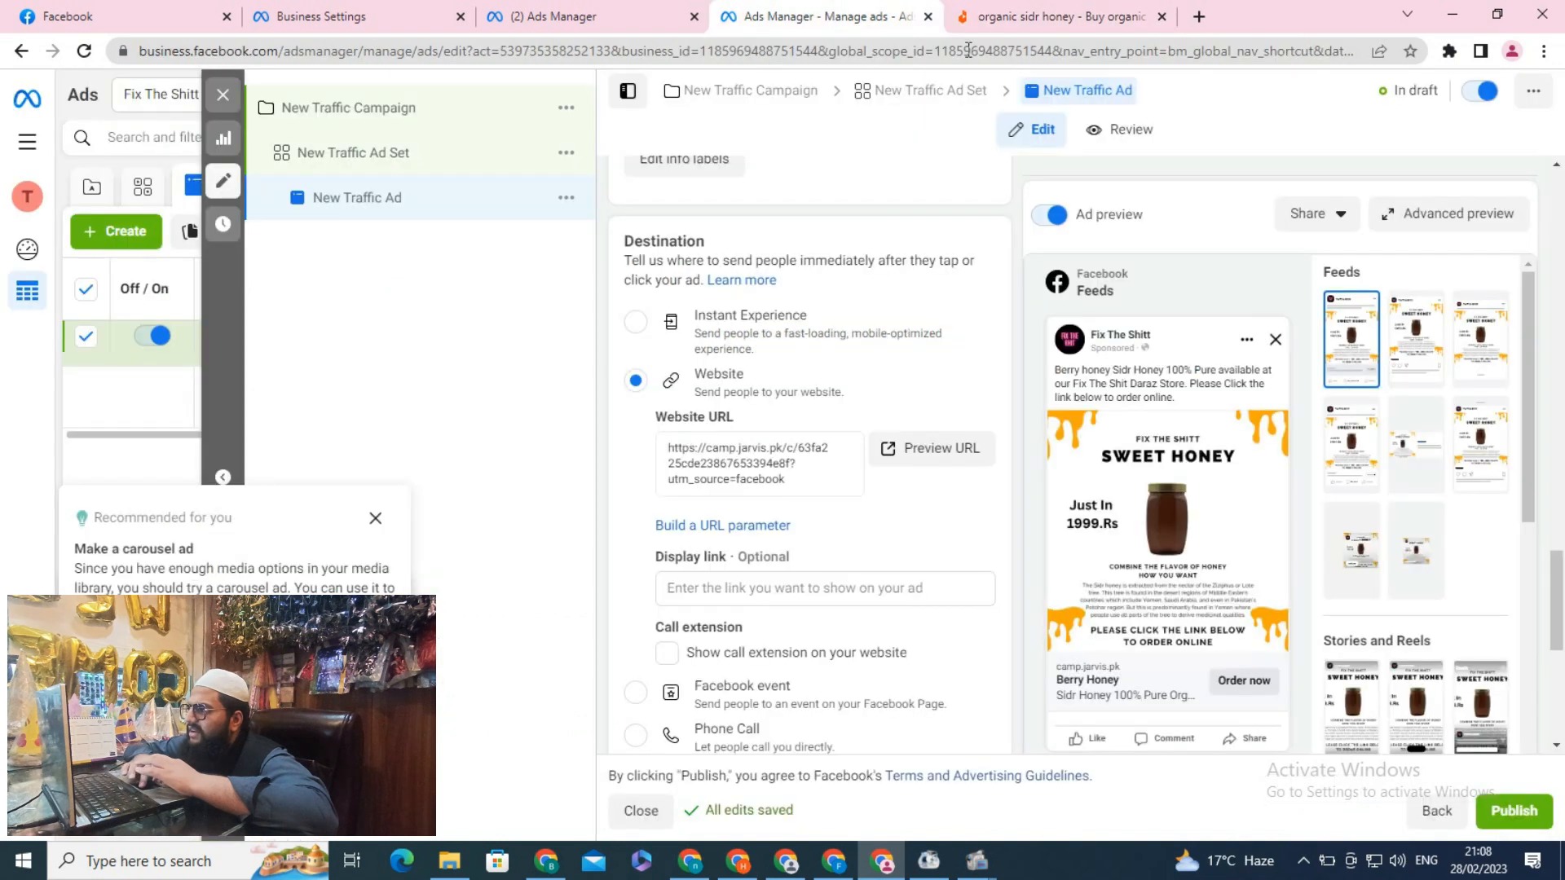
scroll(1560, 582, down, 5)
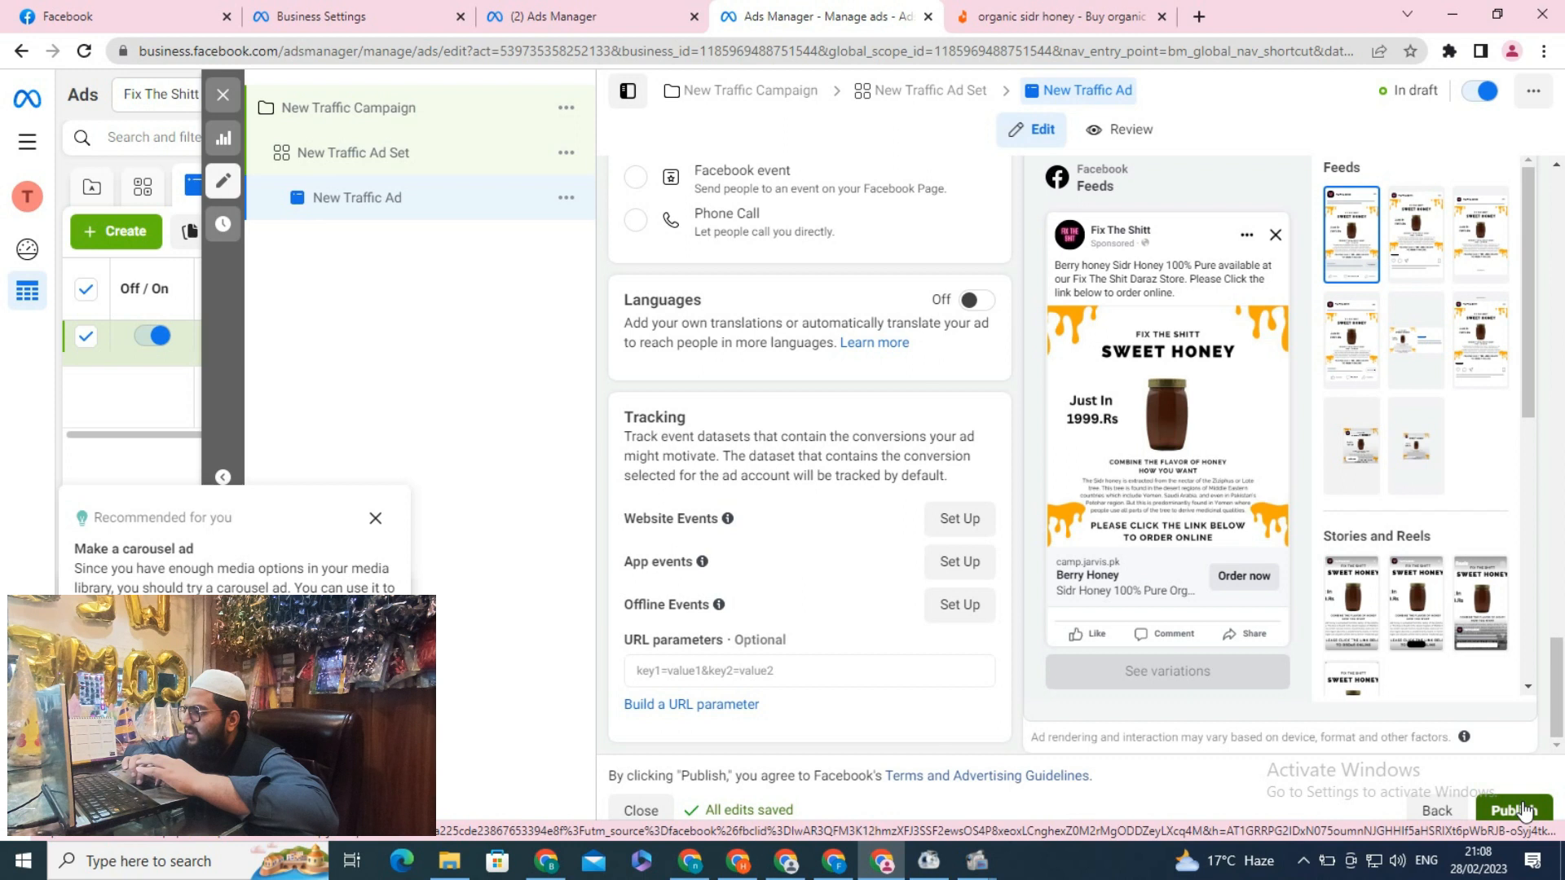
click(1504, 812)
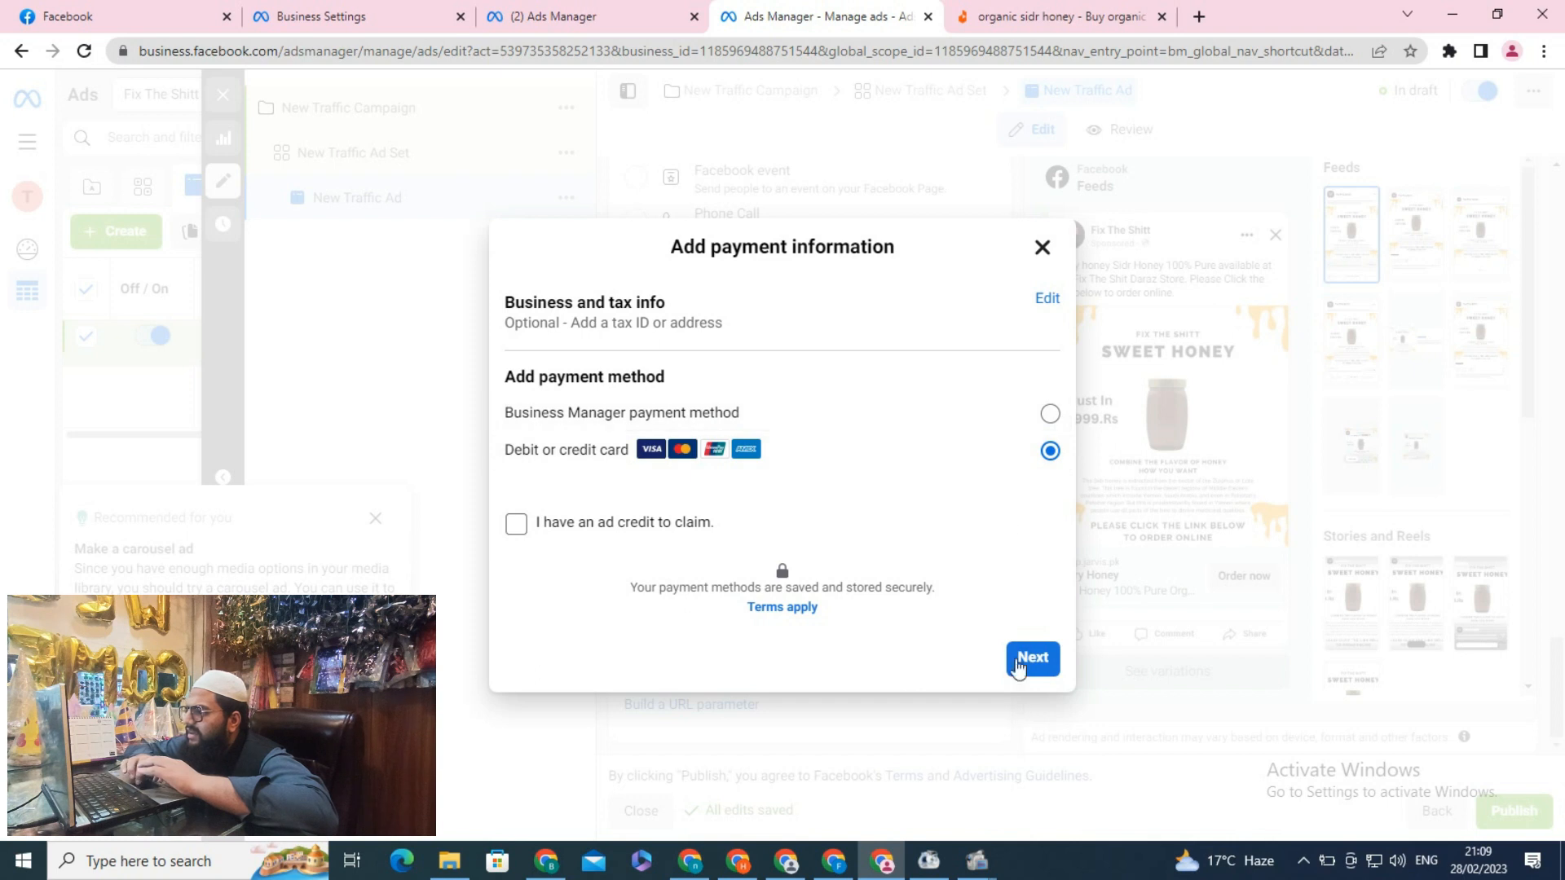
click(1041, 250)
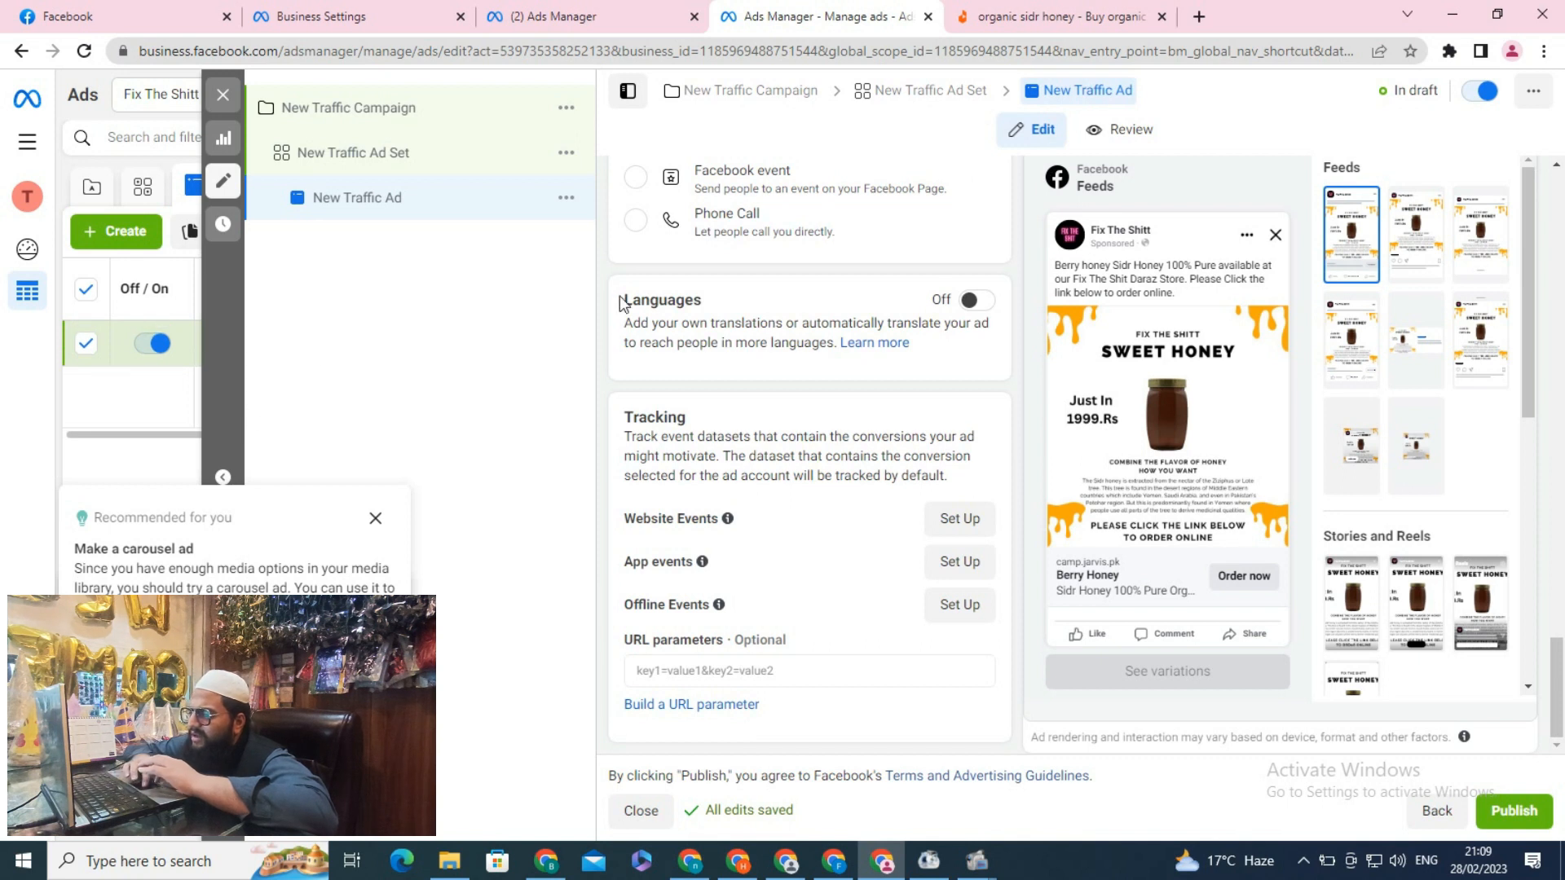
Publish again and set the Business Manager payment method card as the default payment method
click(1531, 813)
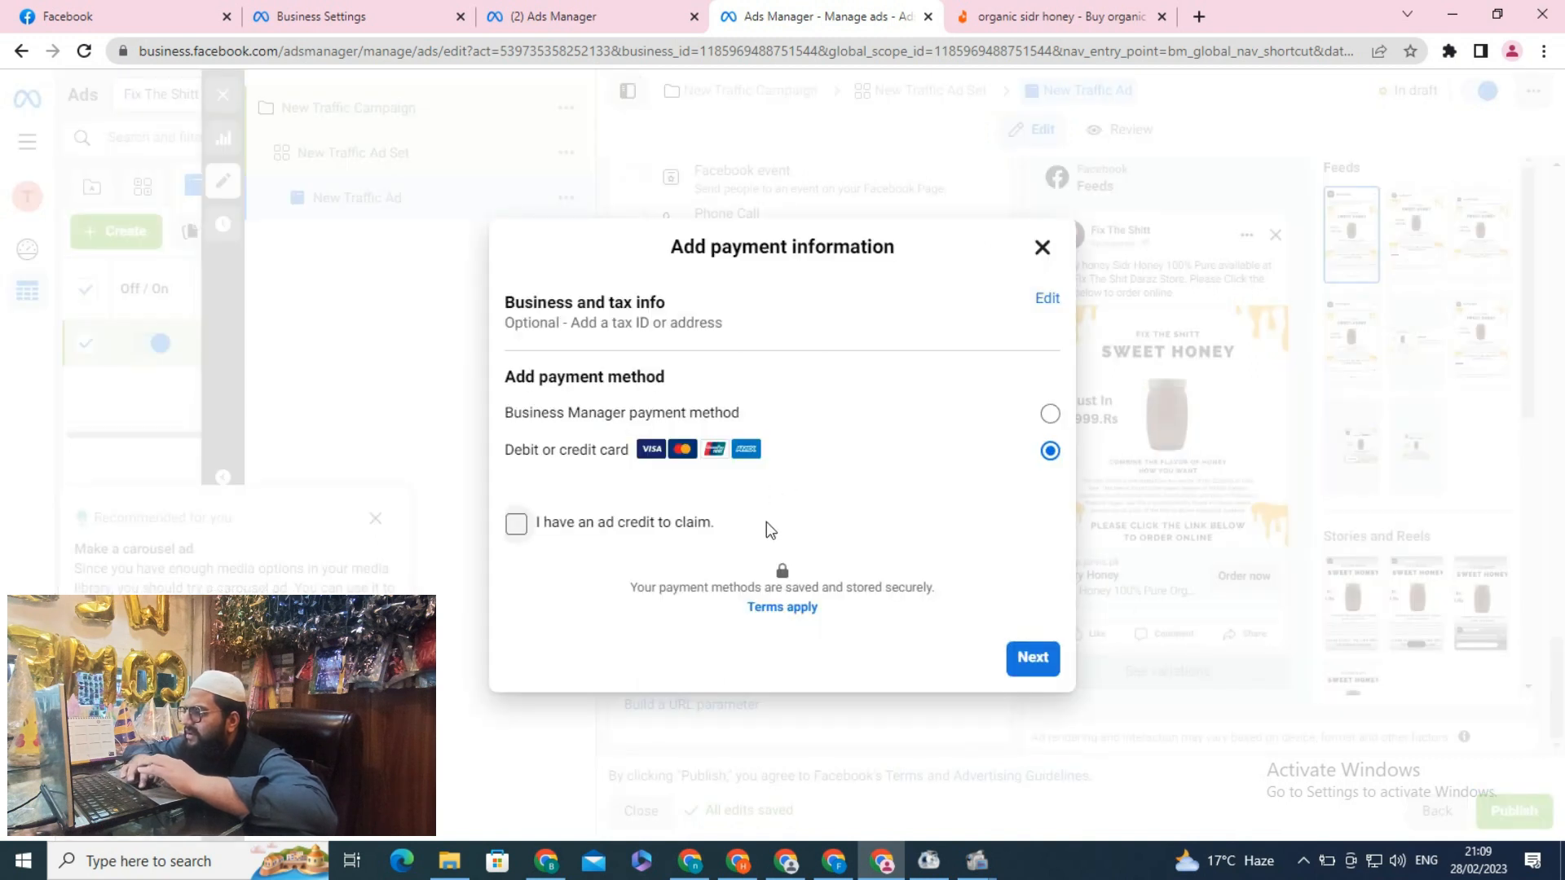
click(789, 422)
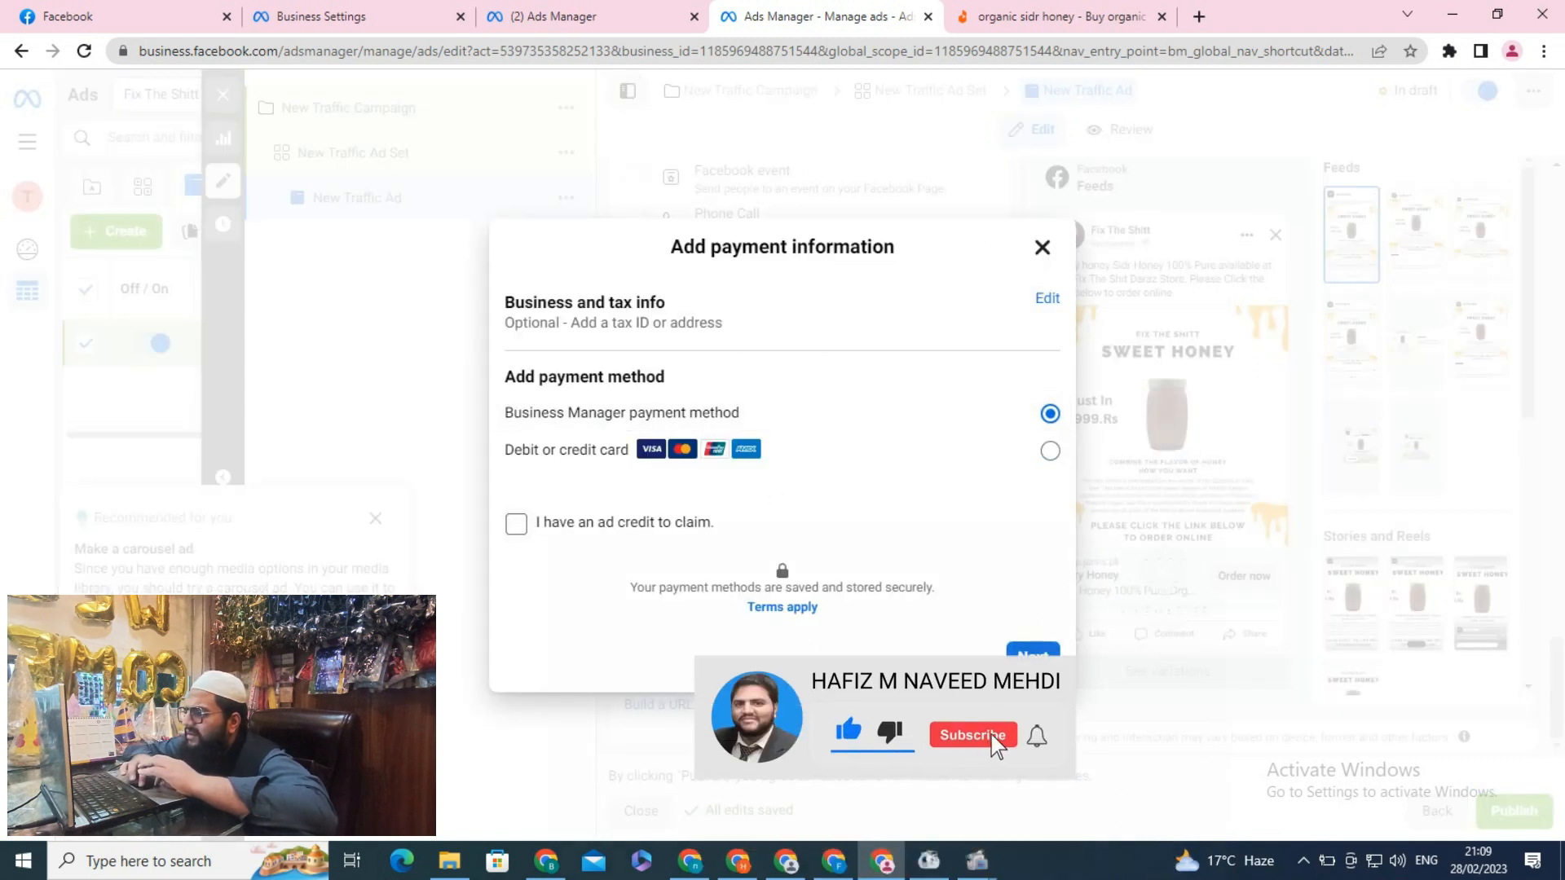
click(1030, 652)
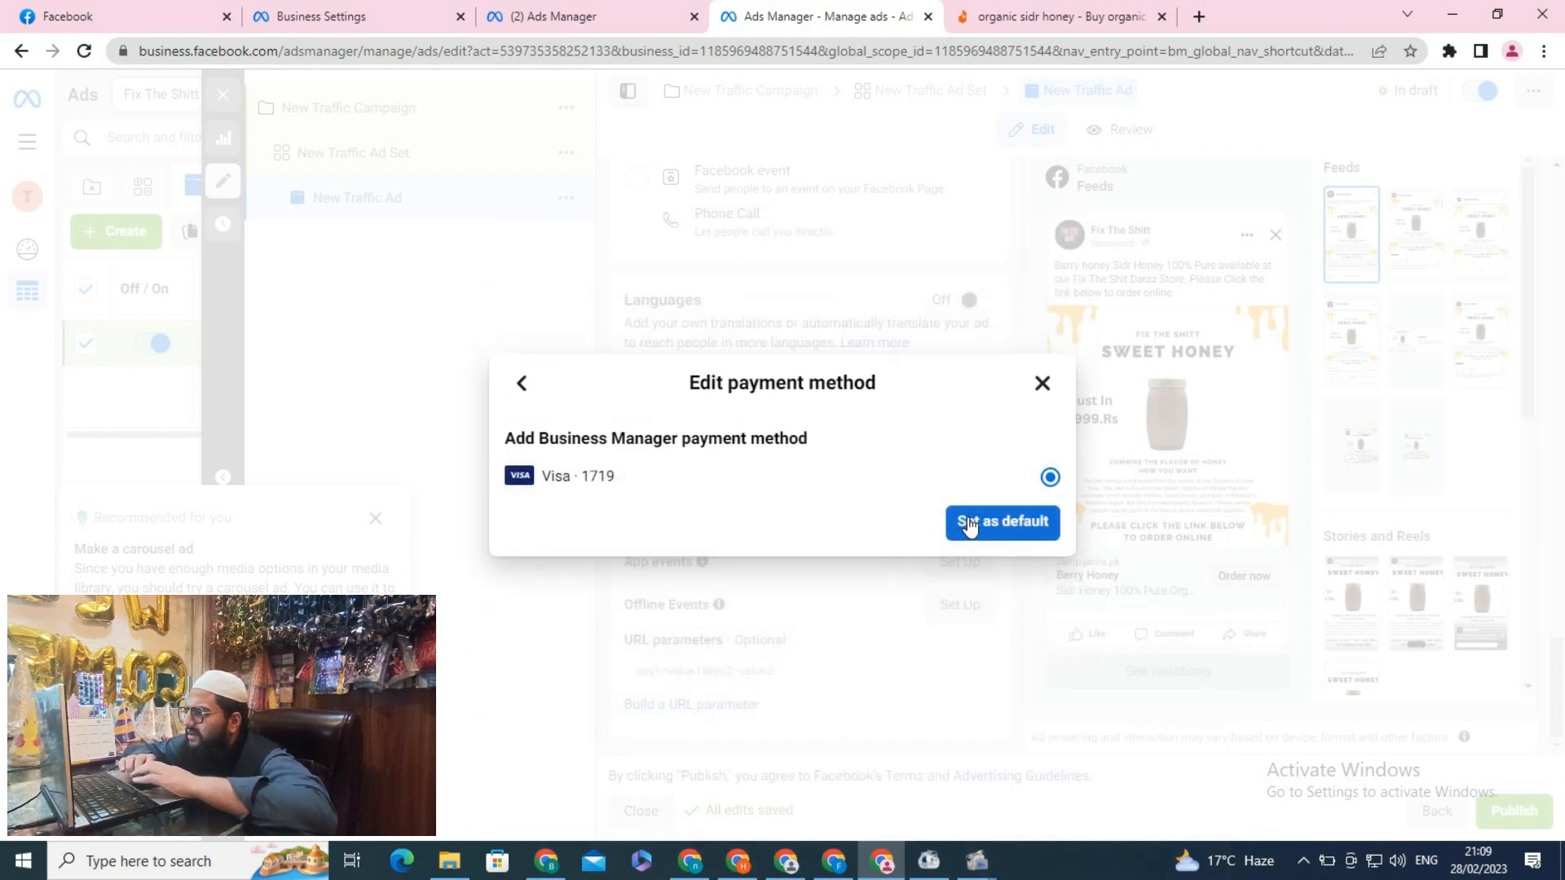
click(988, 526)
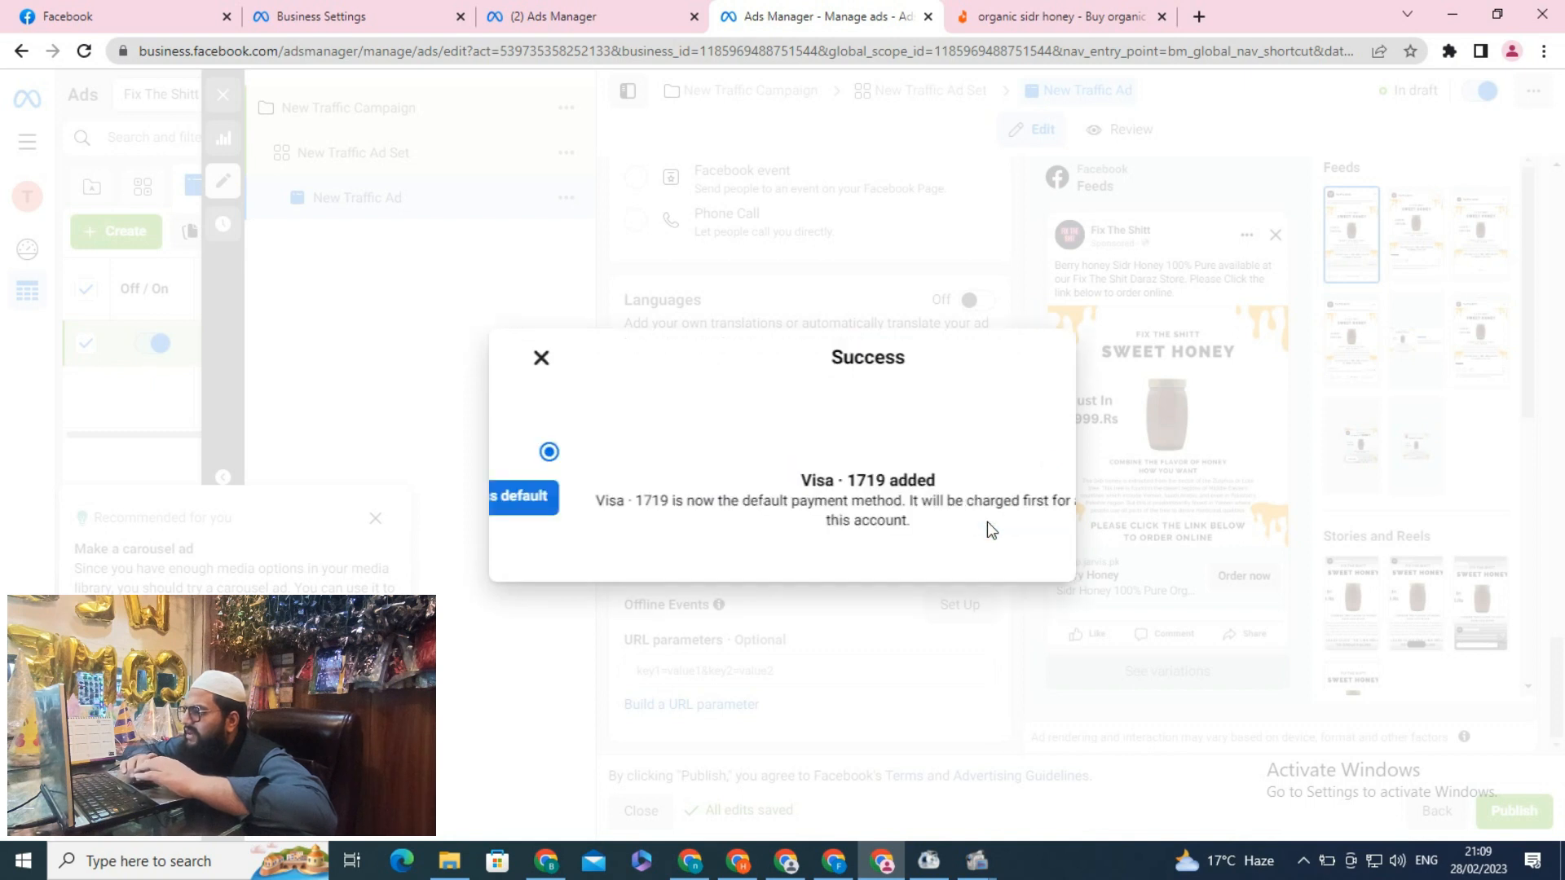
click(1036, 558)
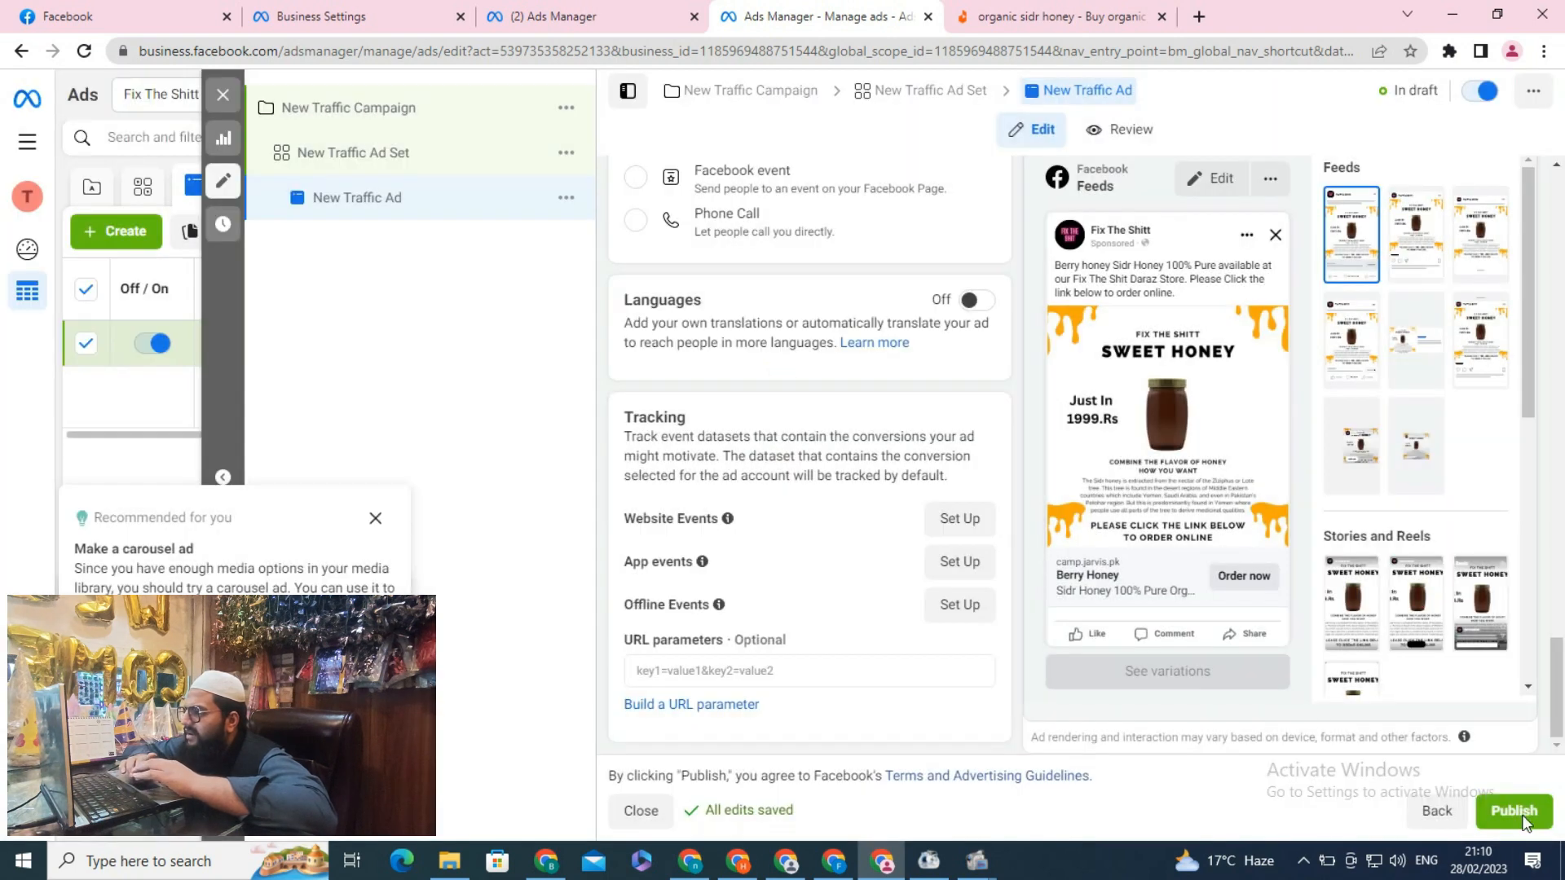
Try publishing the ad again and open the details of the publish error
click(1520, 814)
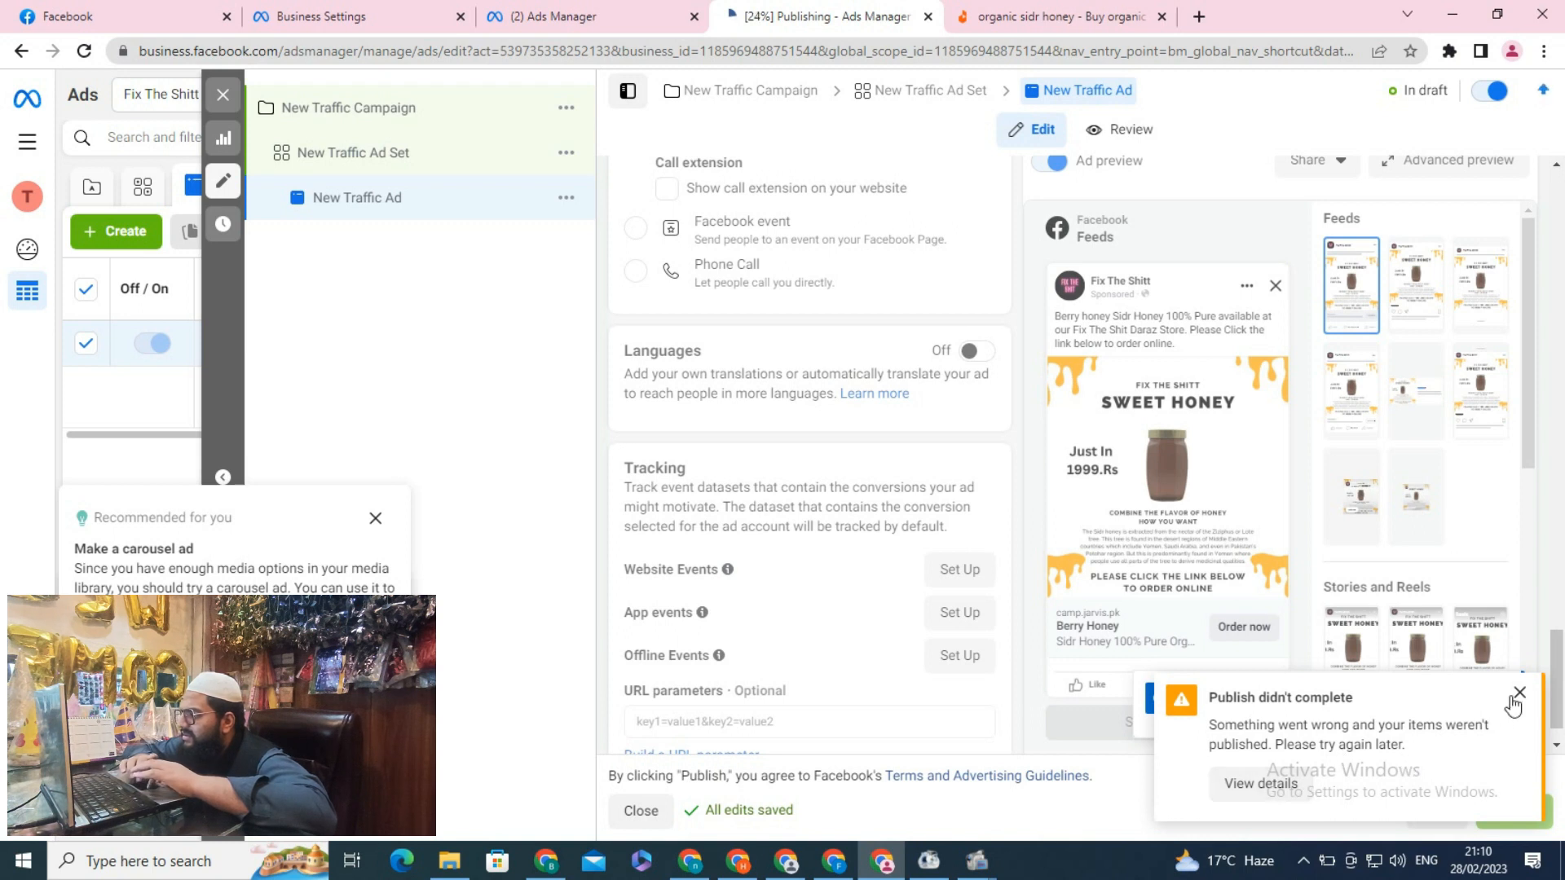
click(1276, 777)
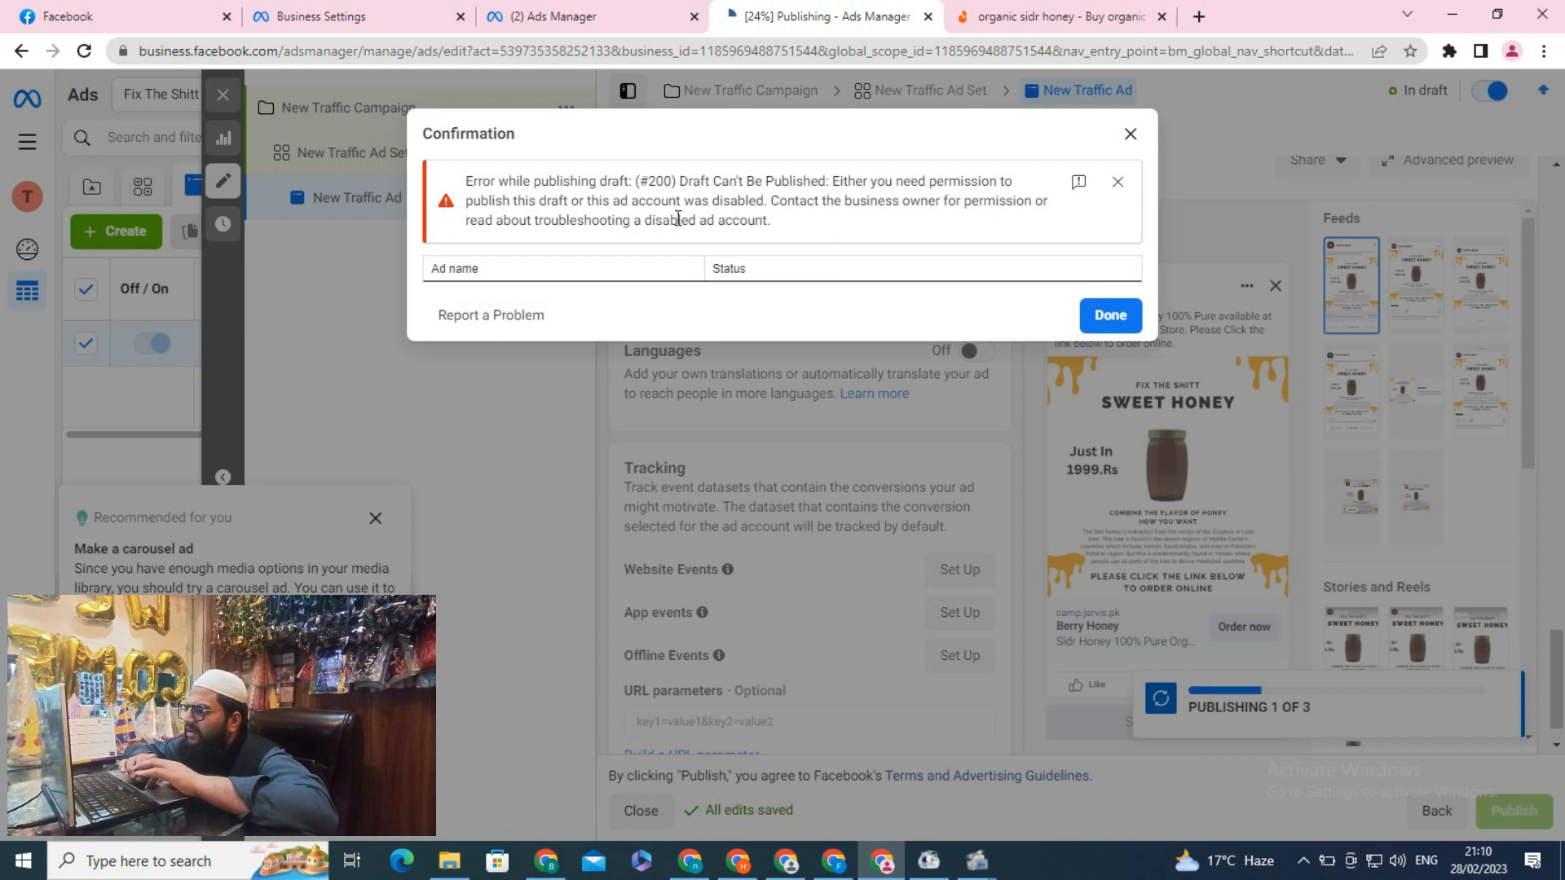
click(1123, 320)
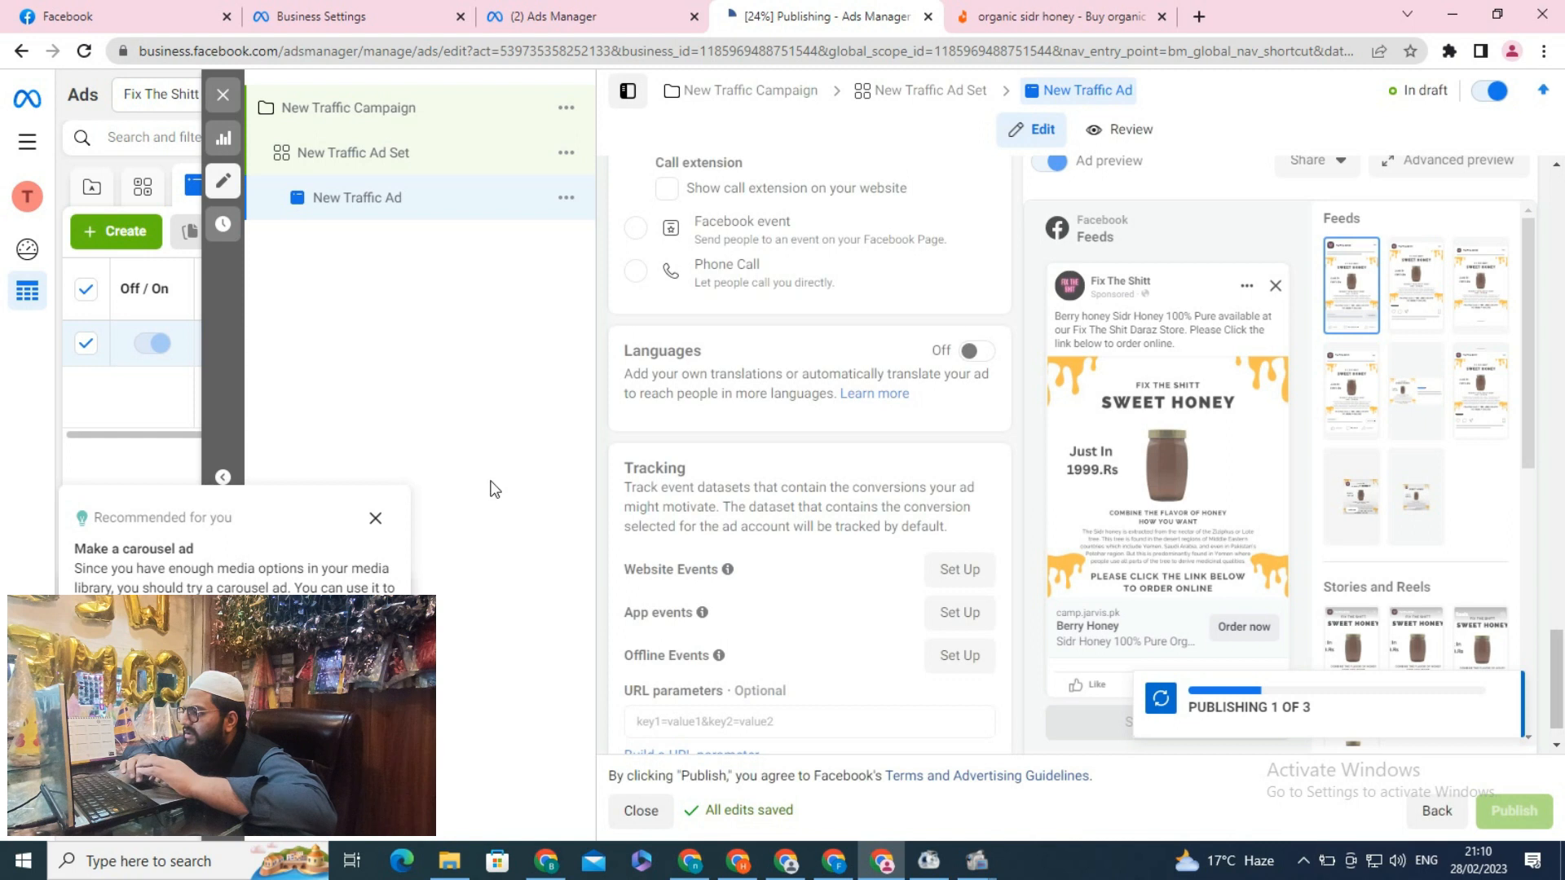
Open the business notifications and view the urgent notice about the ad account
click(27, 732)
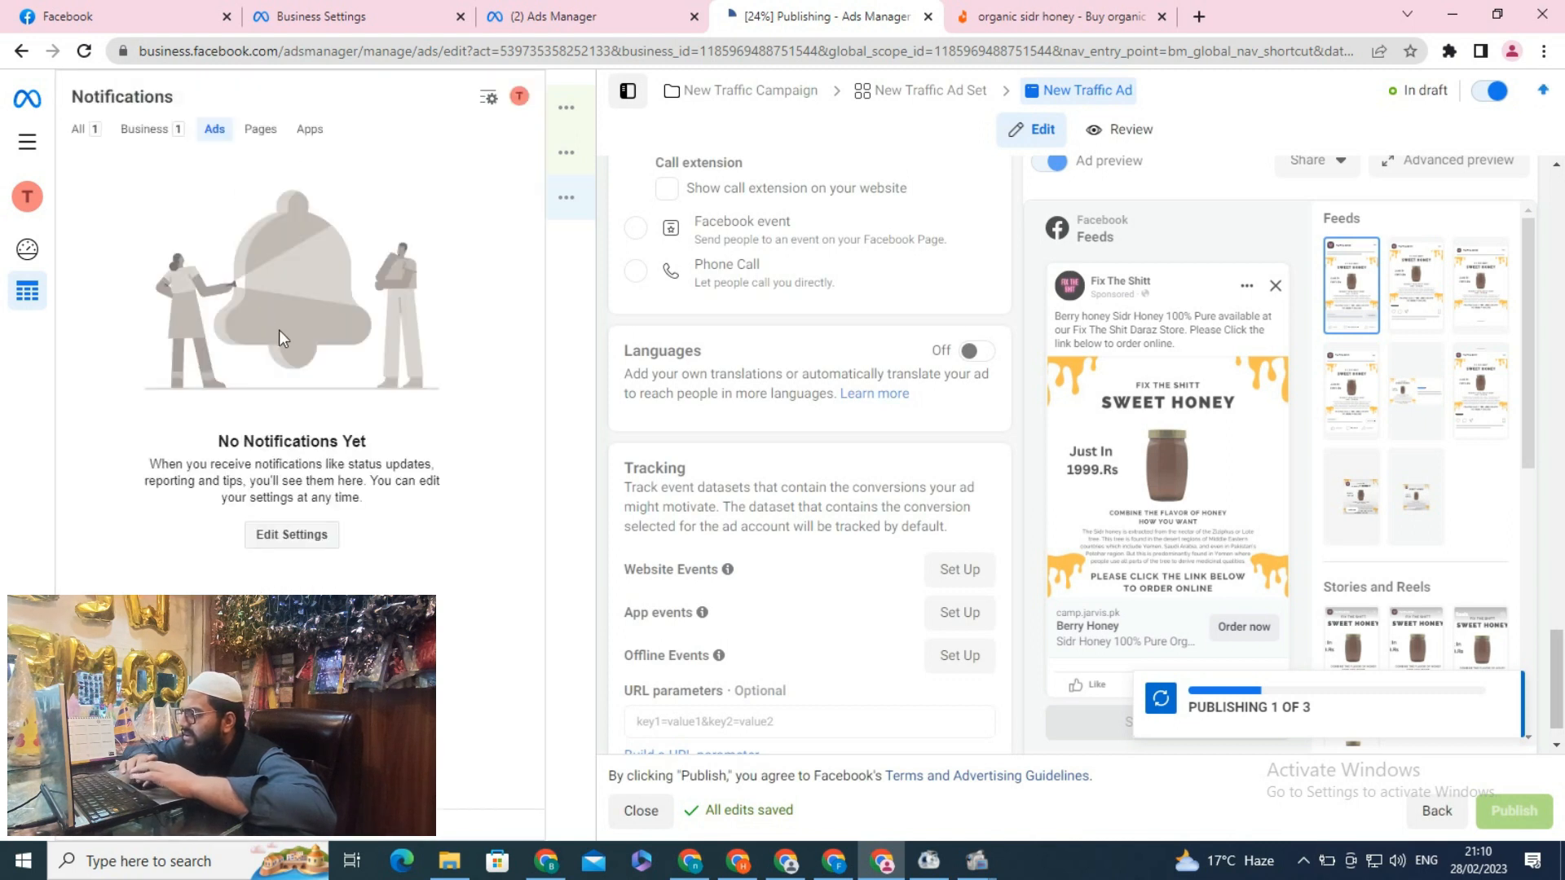
click(151, 130)
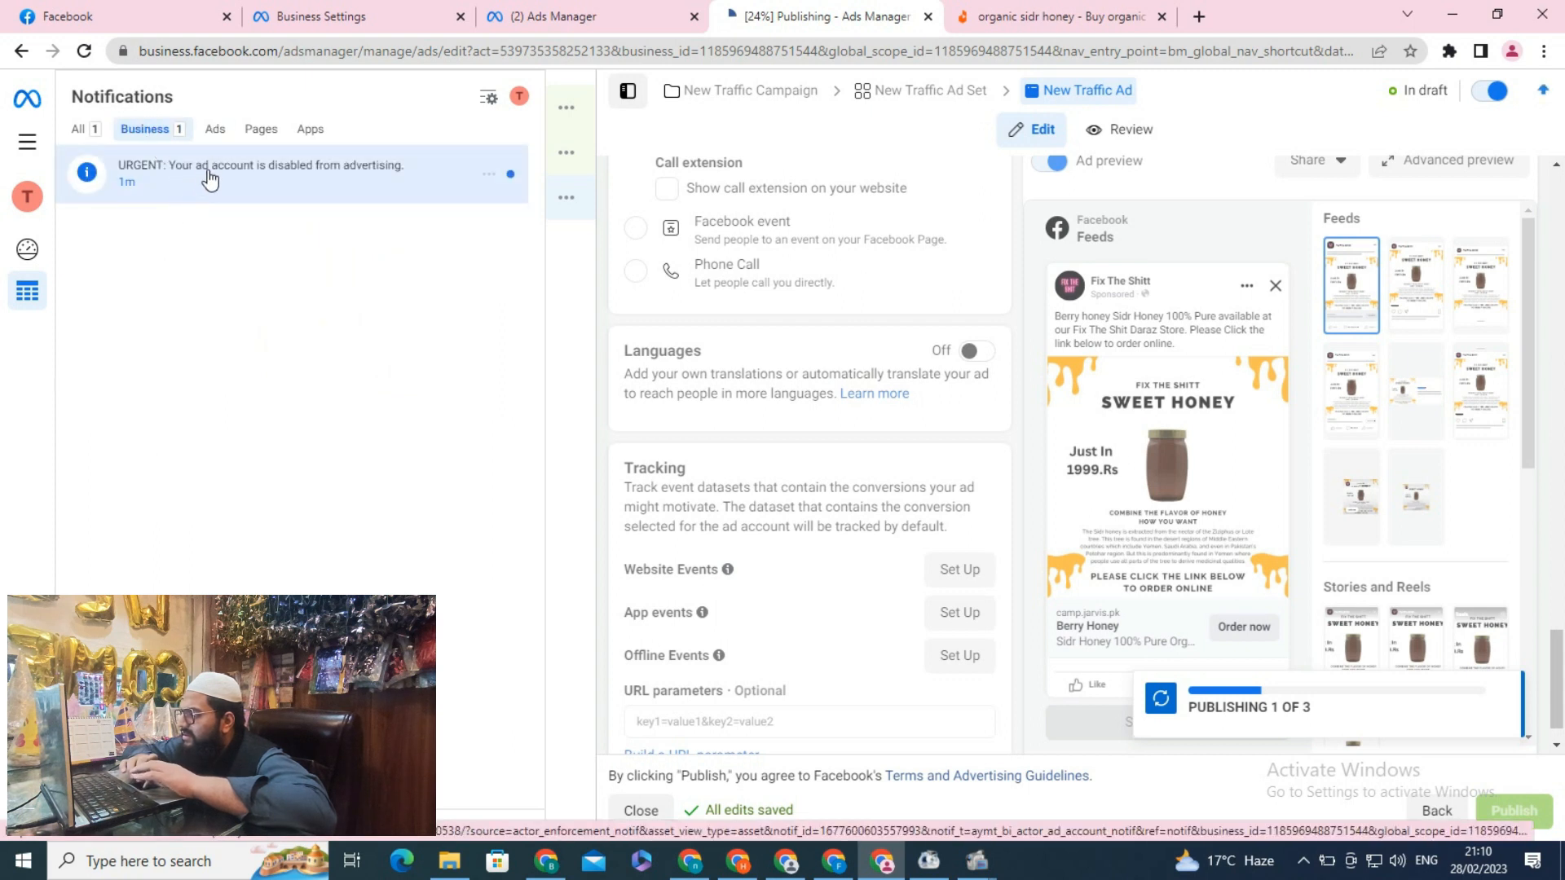
click(213, 177)
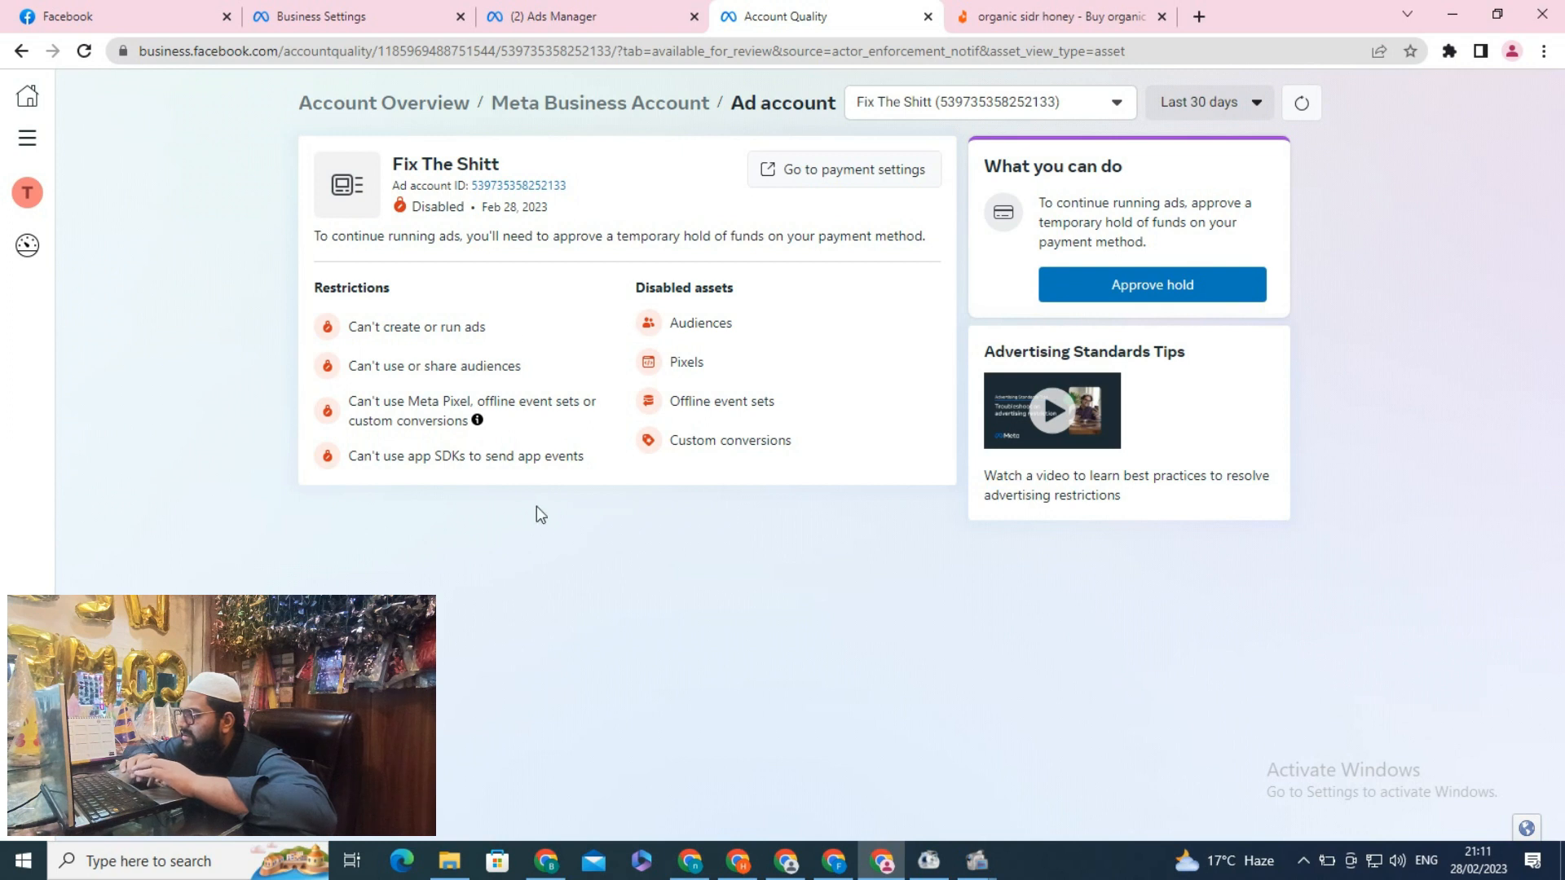
Open the ad account's payment settings and approve the temporary hold of funds to reactivate it
click(805, 173)
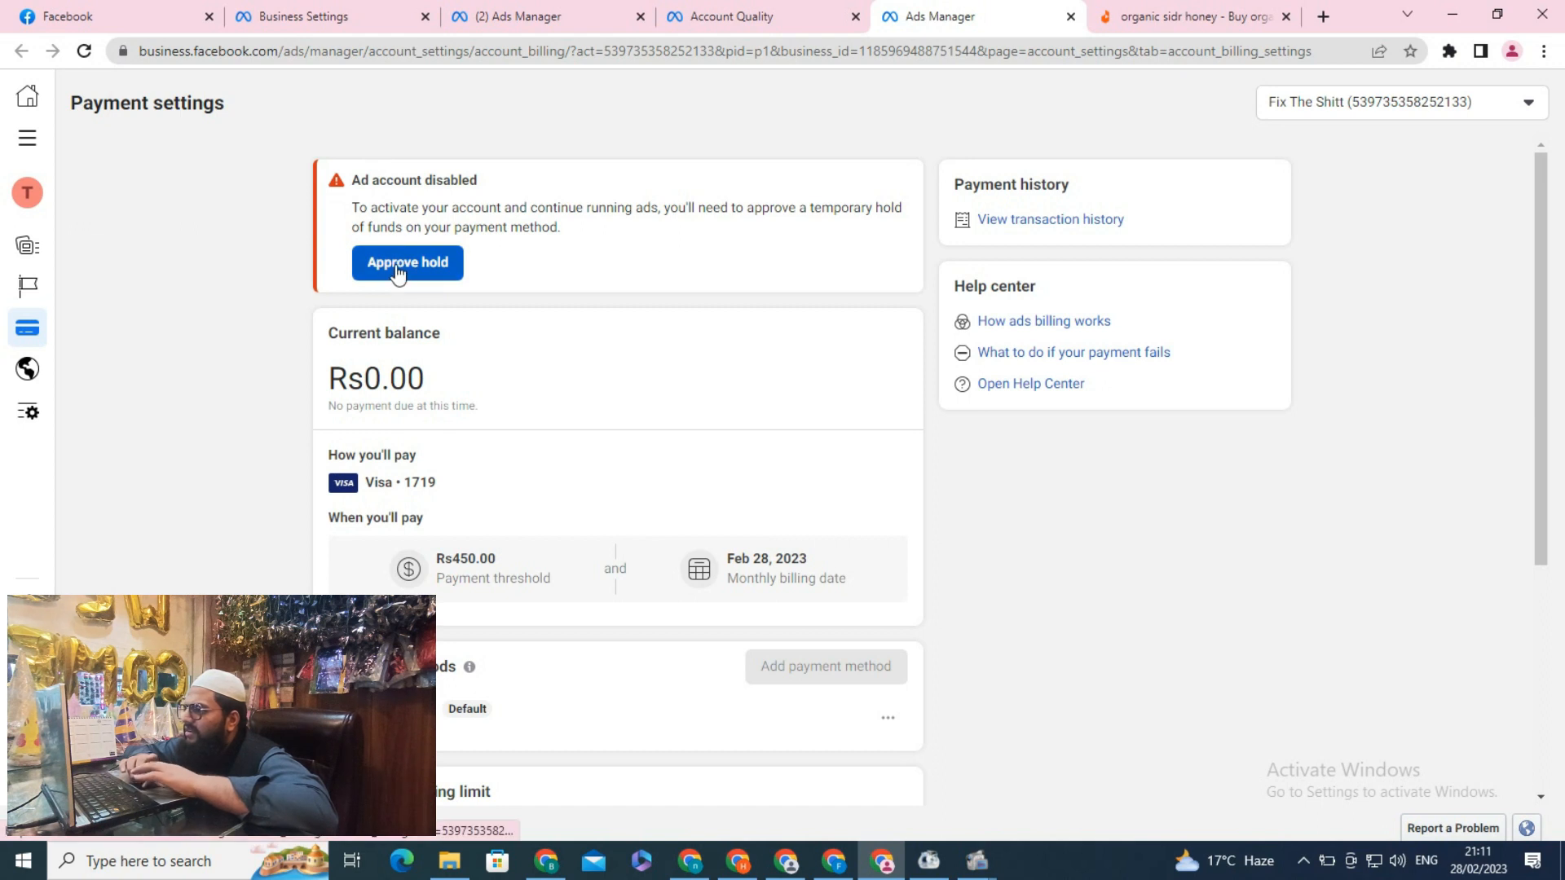
drag(478, 560, 493, 580)
click(615, 565)
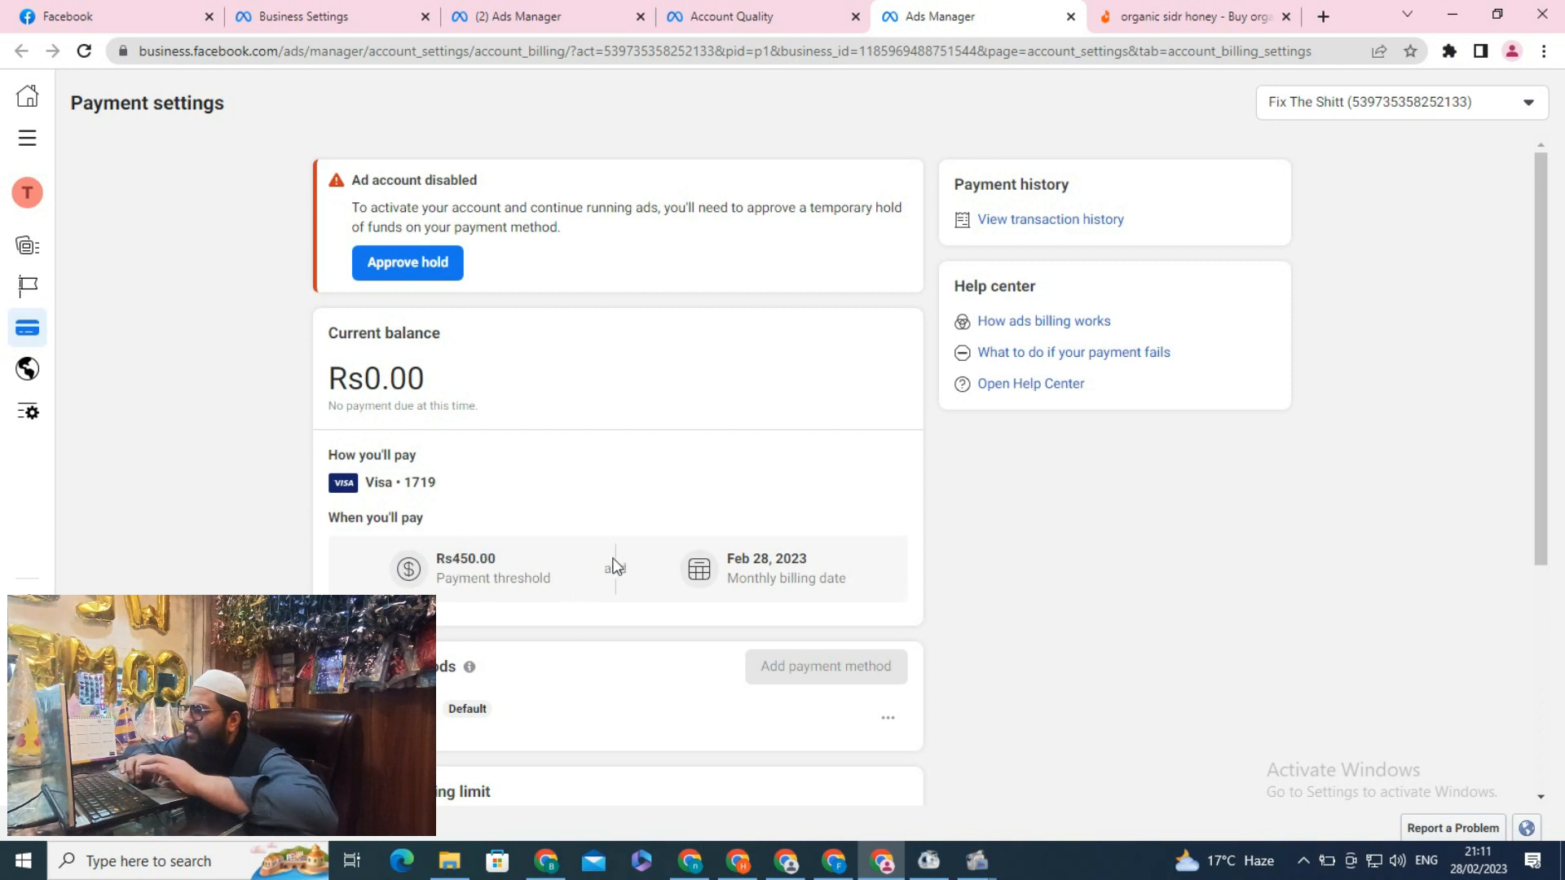
drag(1539, 251, 1540, 161)
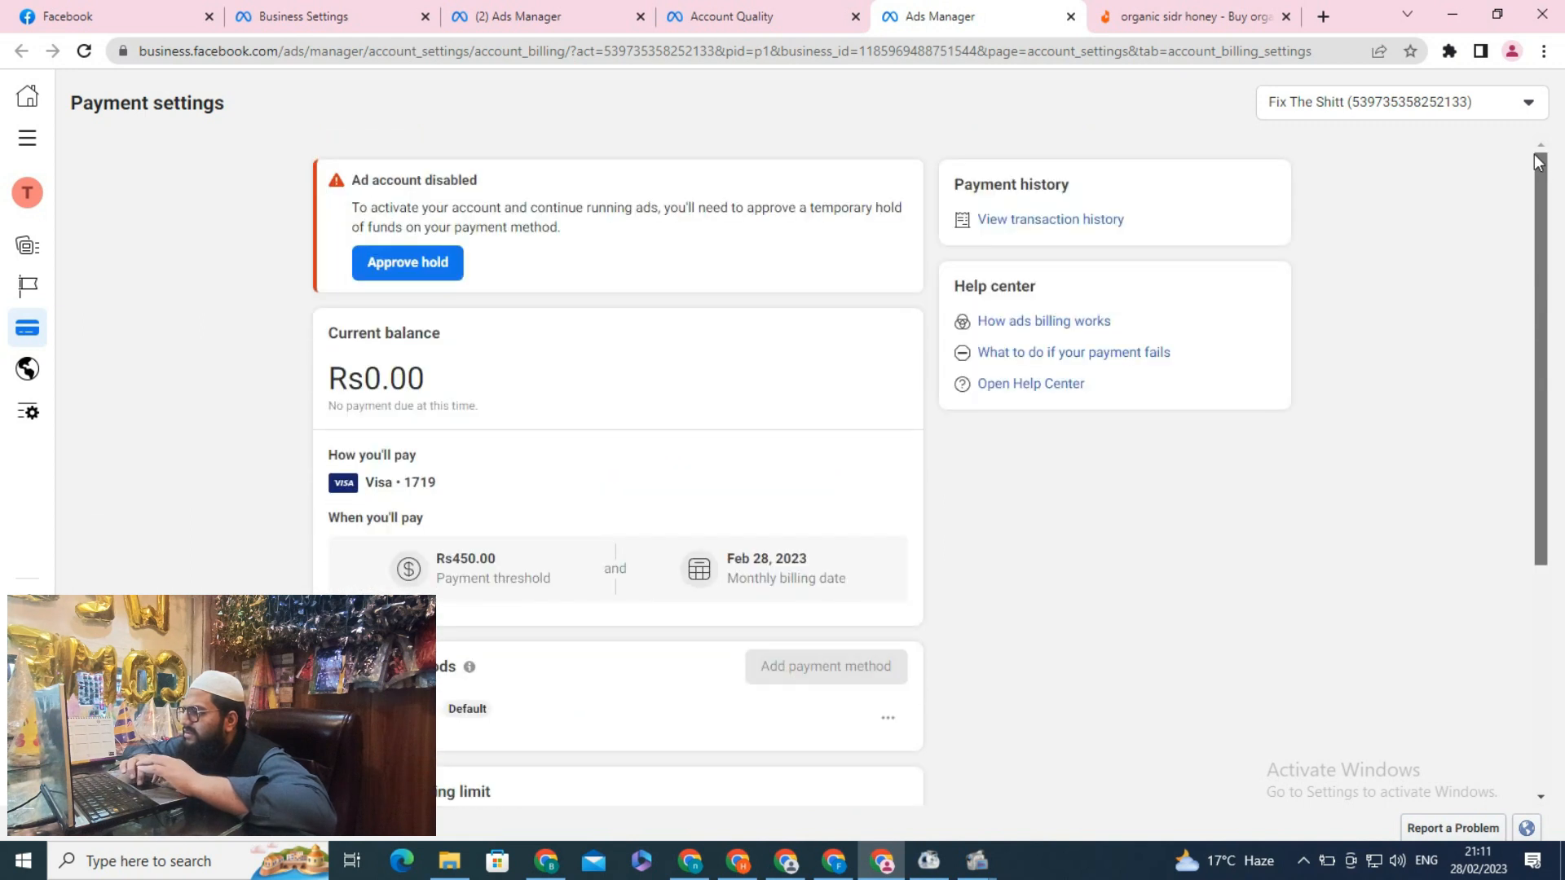
click(429, 287)
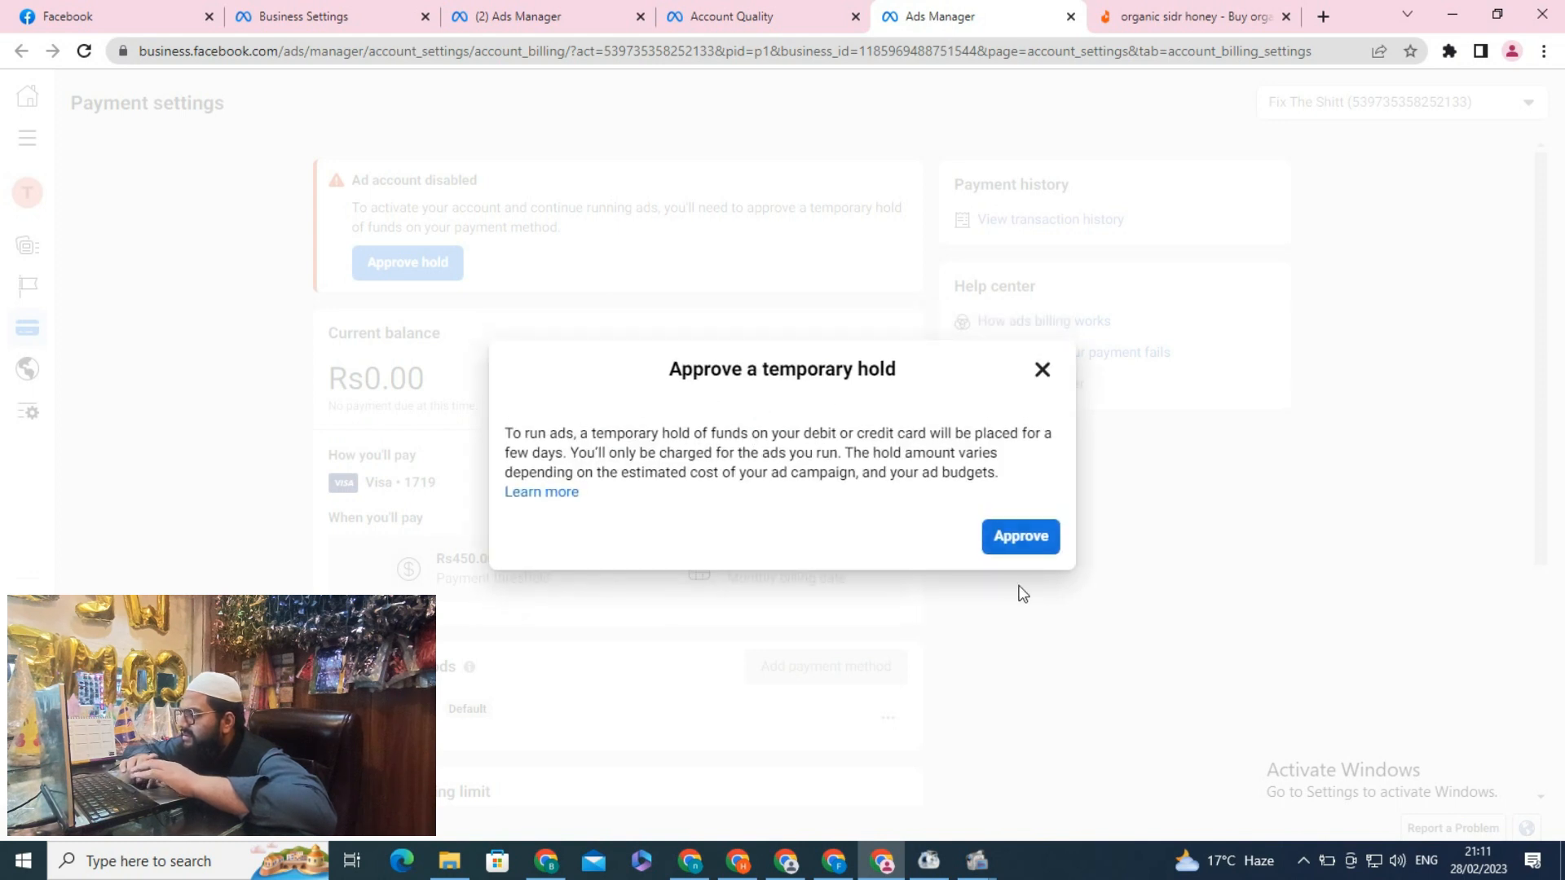
click(1022, 545)
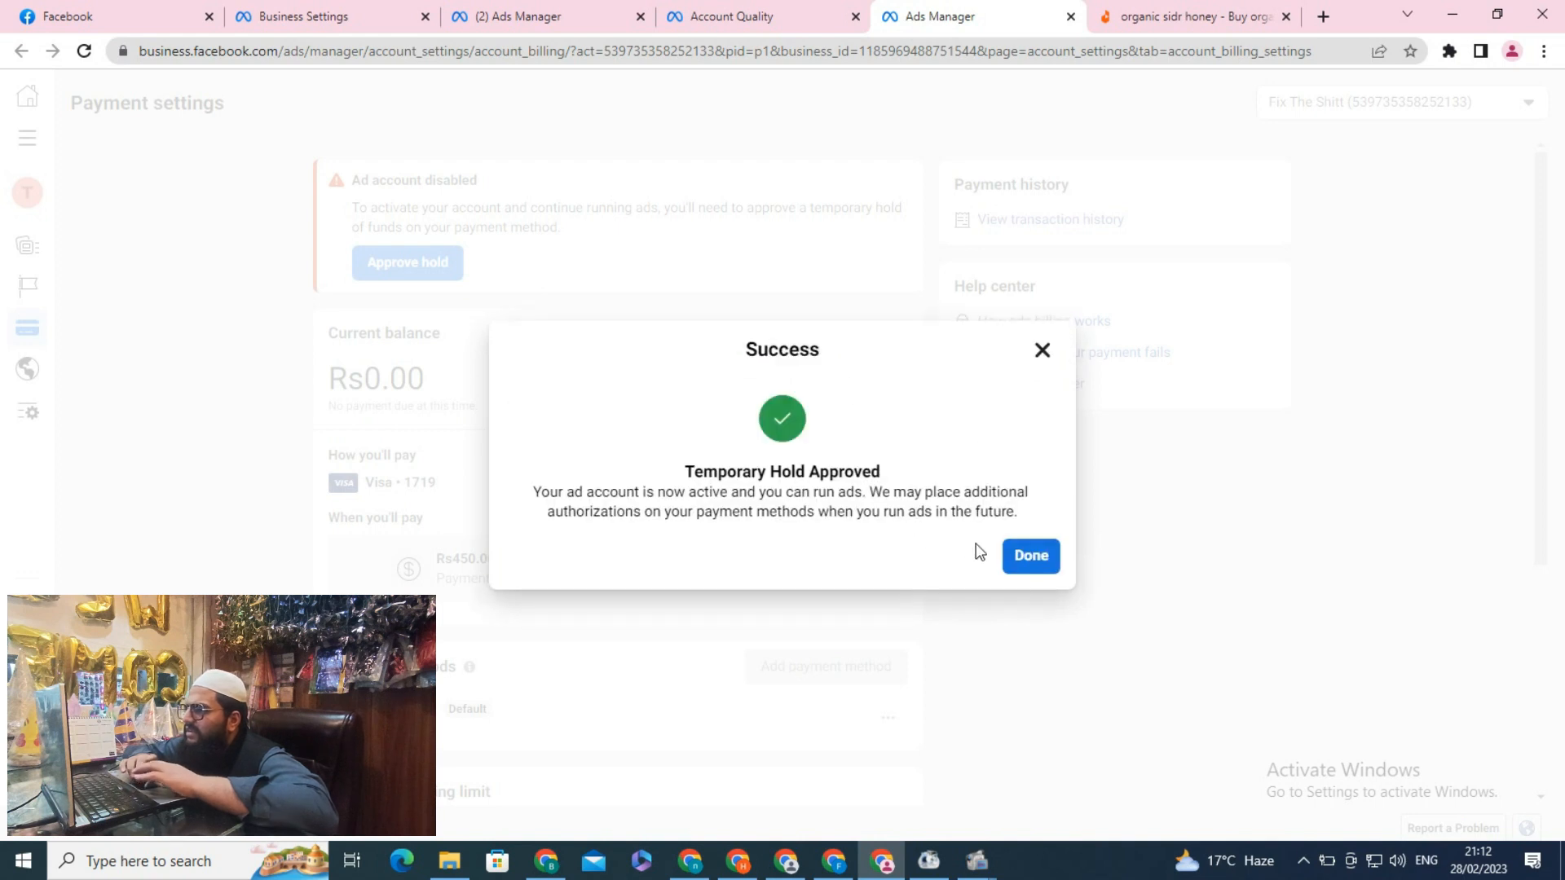
click(1032, 558)
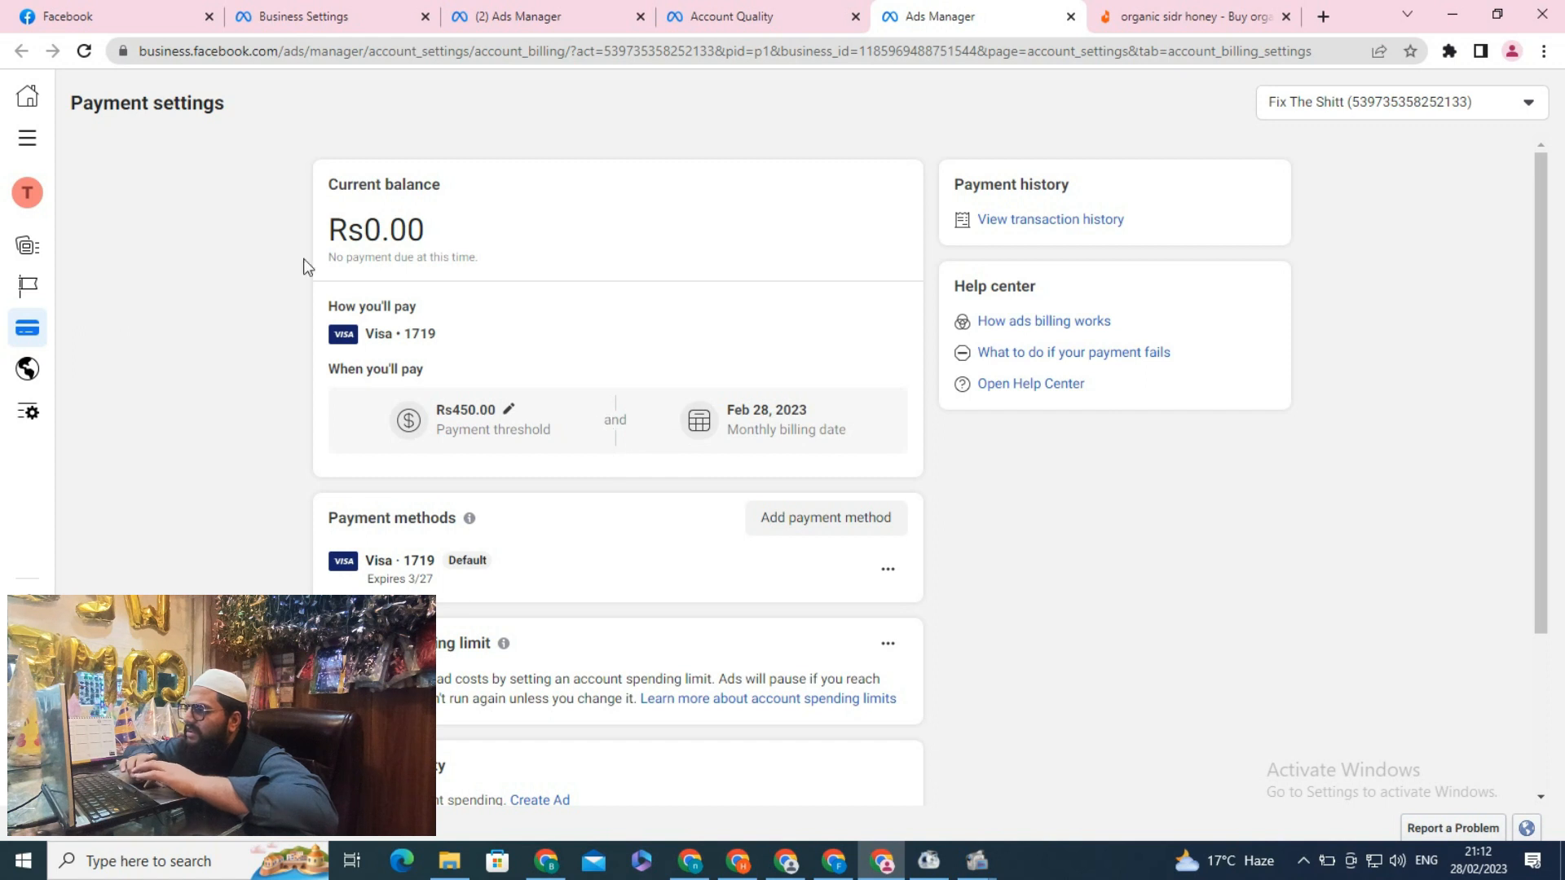
Return to Ads Manager's campaign list through the all-tools menu
click(707, 18)
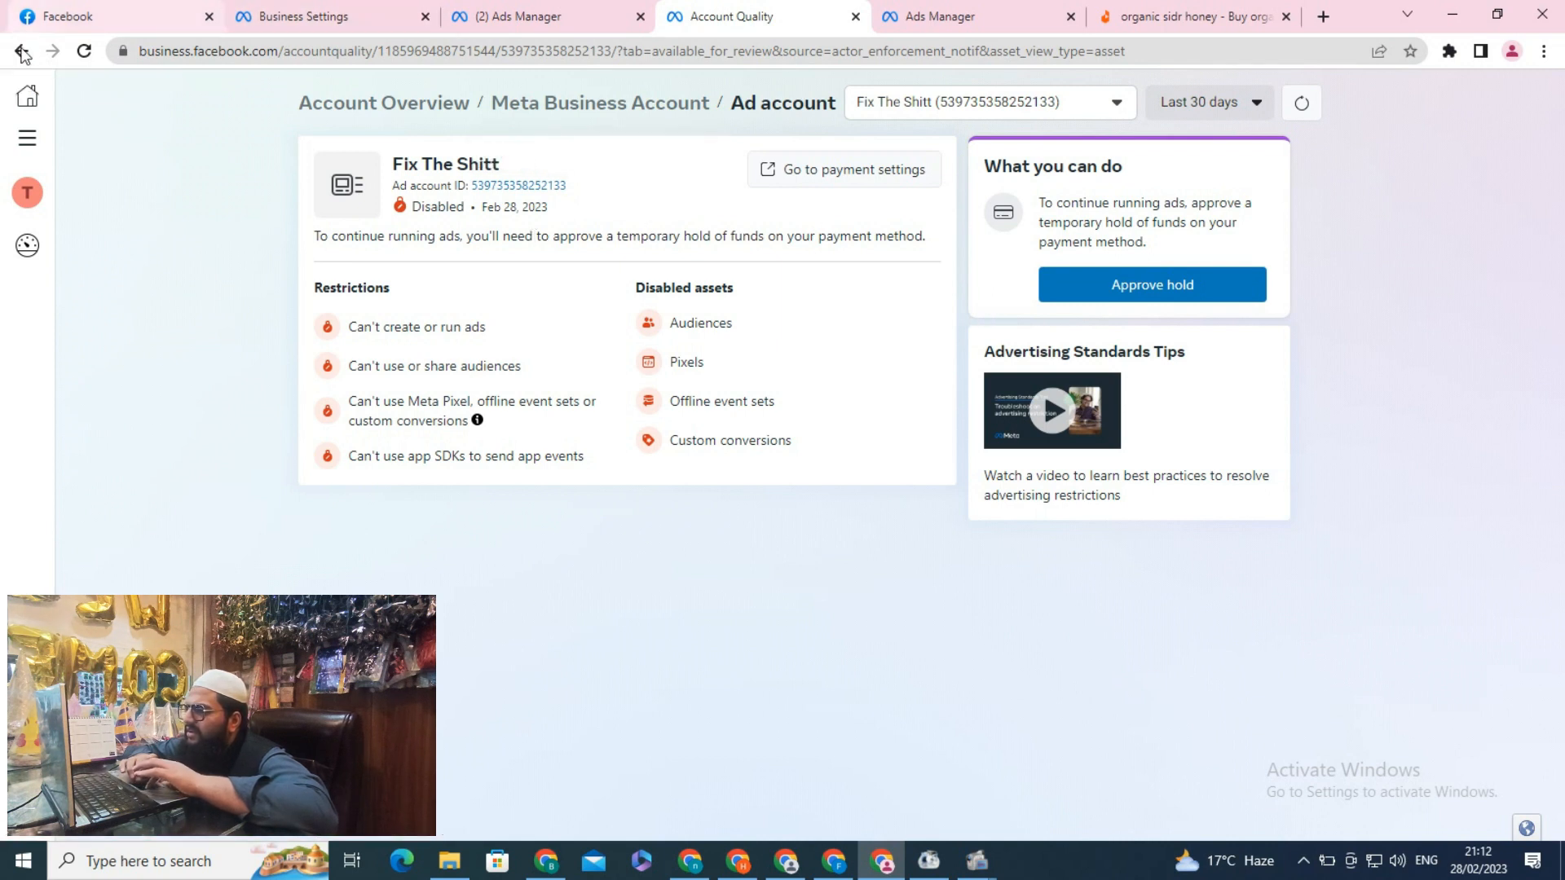
click(27, 139)
click(128, 203)
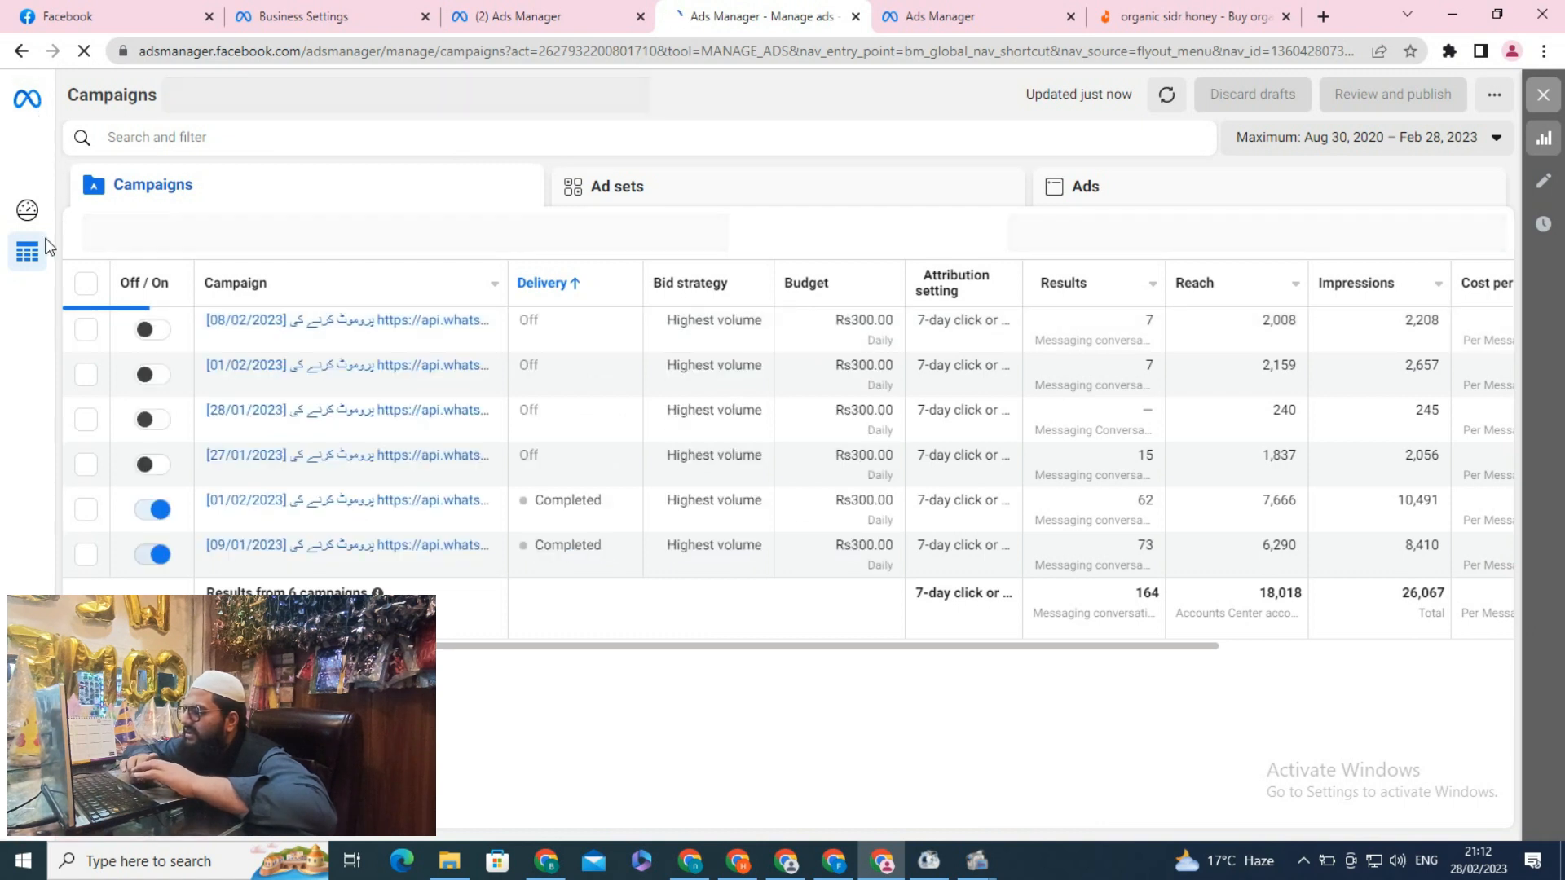
click(973, 19)
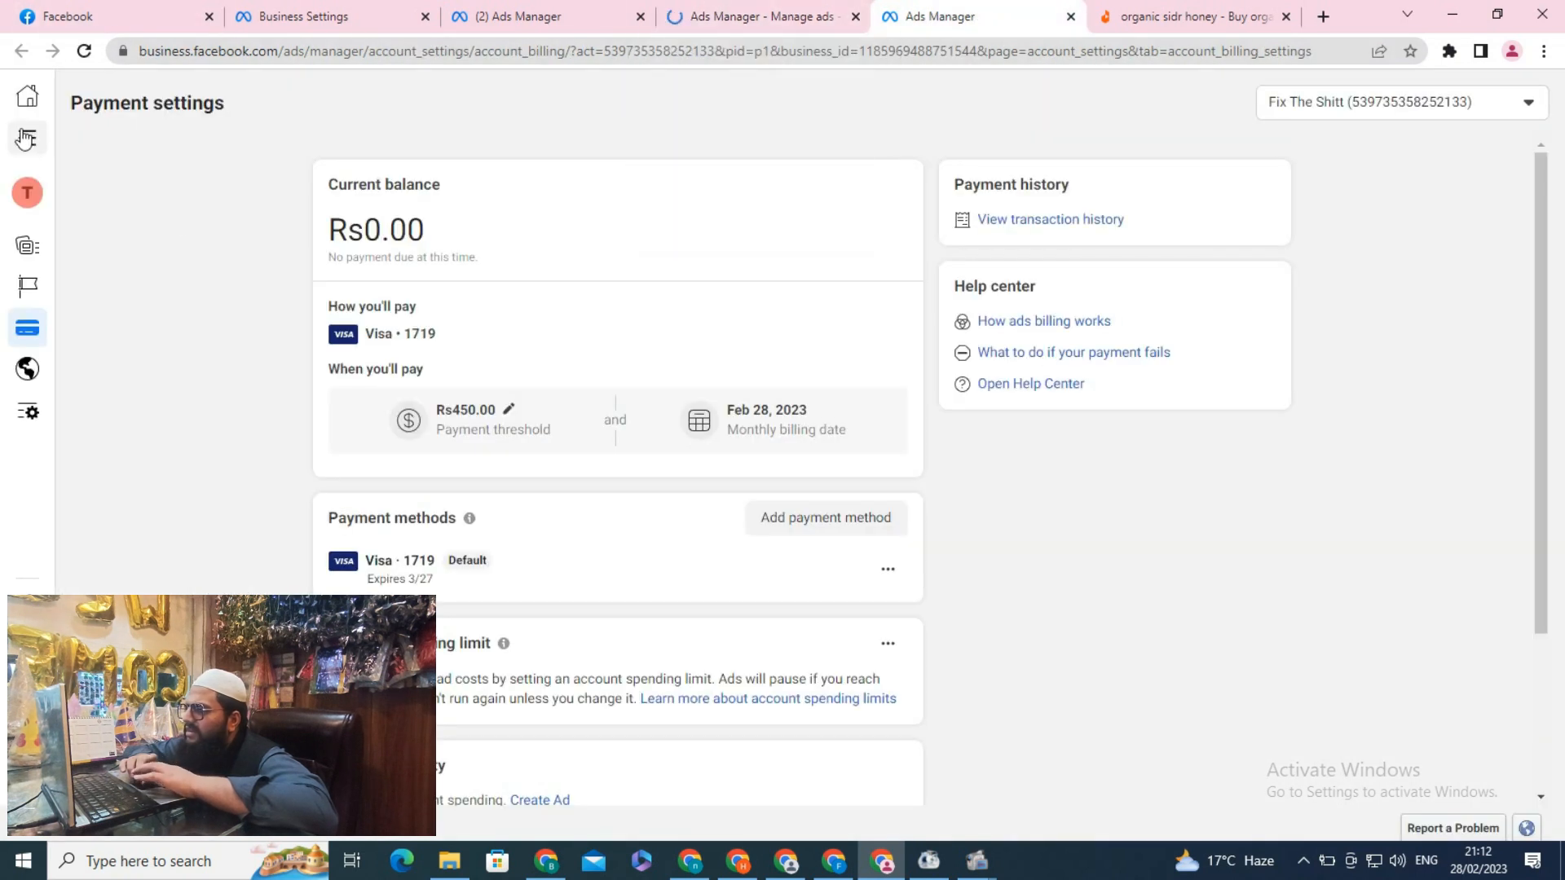
click(25, 139)
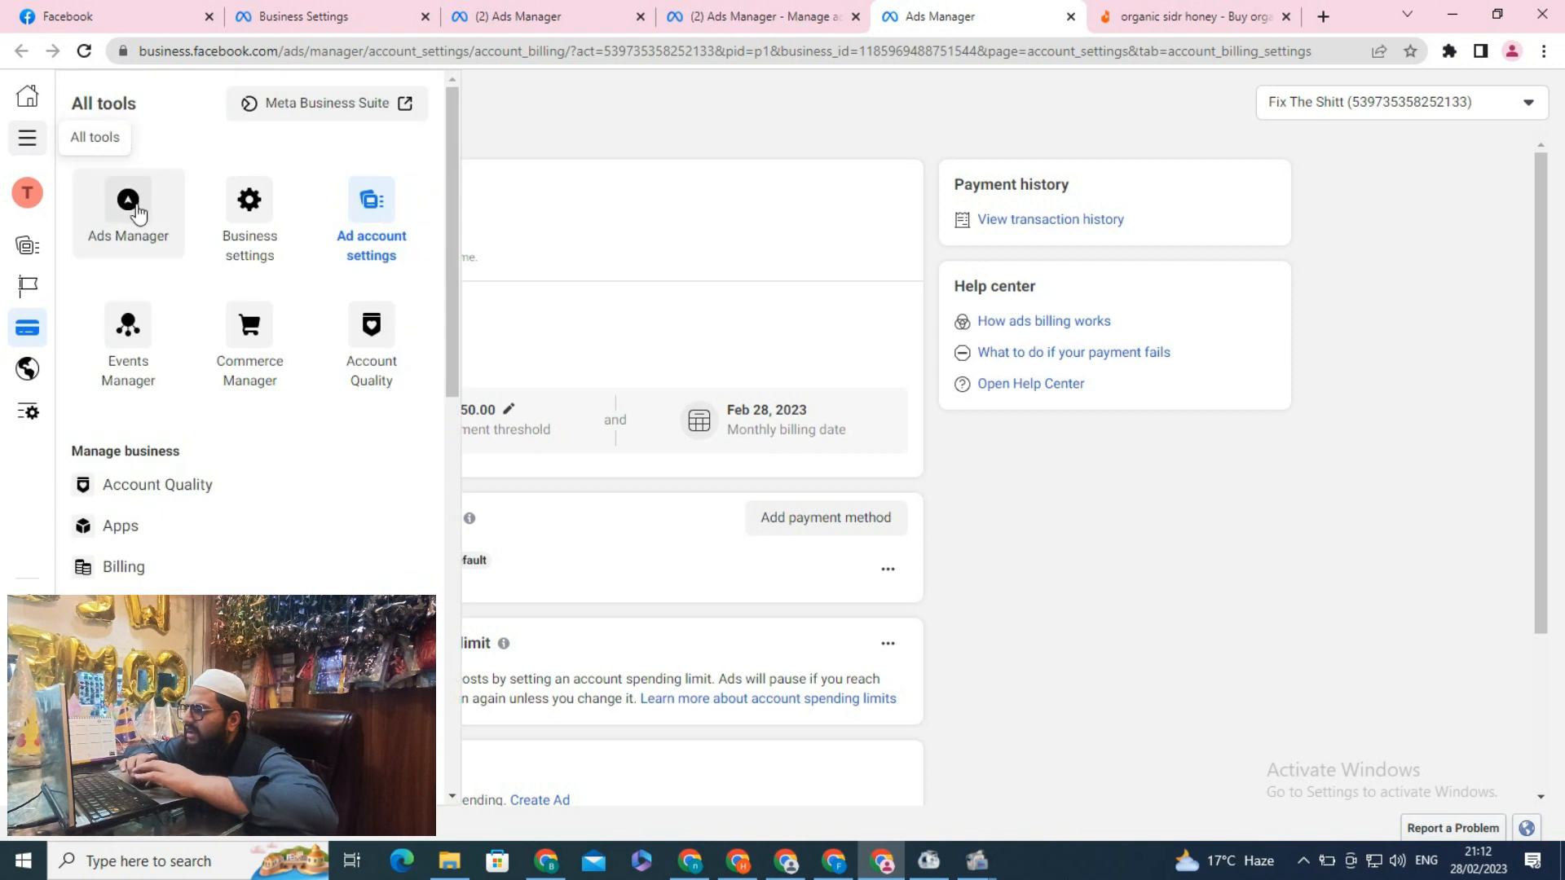
click(135, 208)
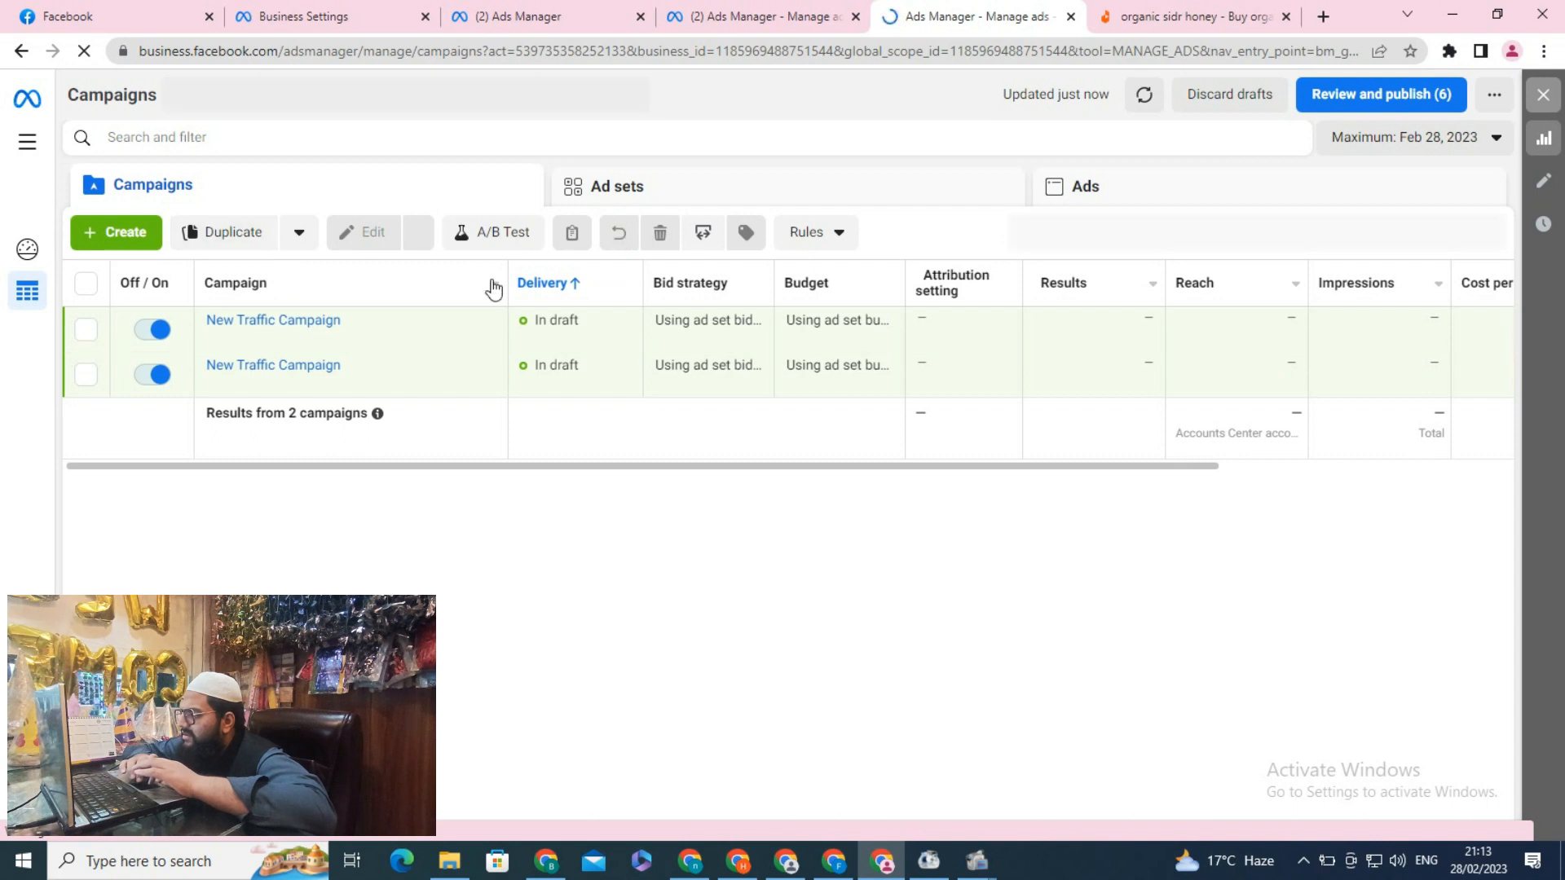
Open the New Traffic Campaign for editing and continue from its ad set to the New Traffic Ad
drag(640, 498, 484, 440)
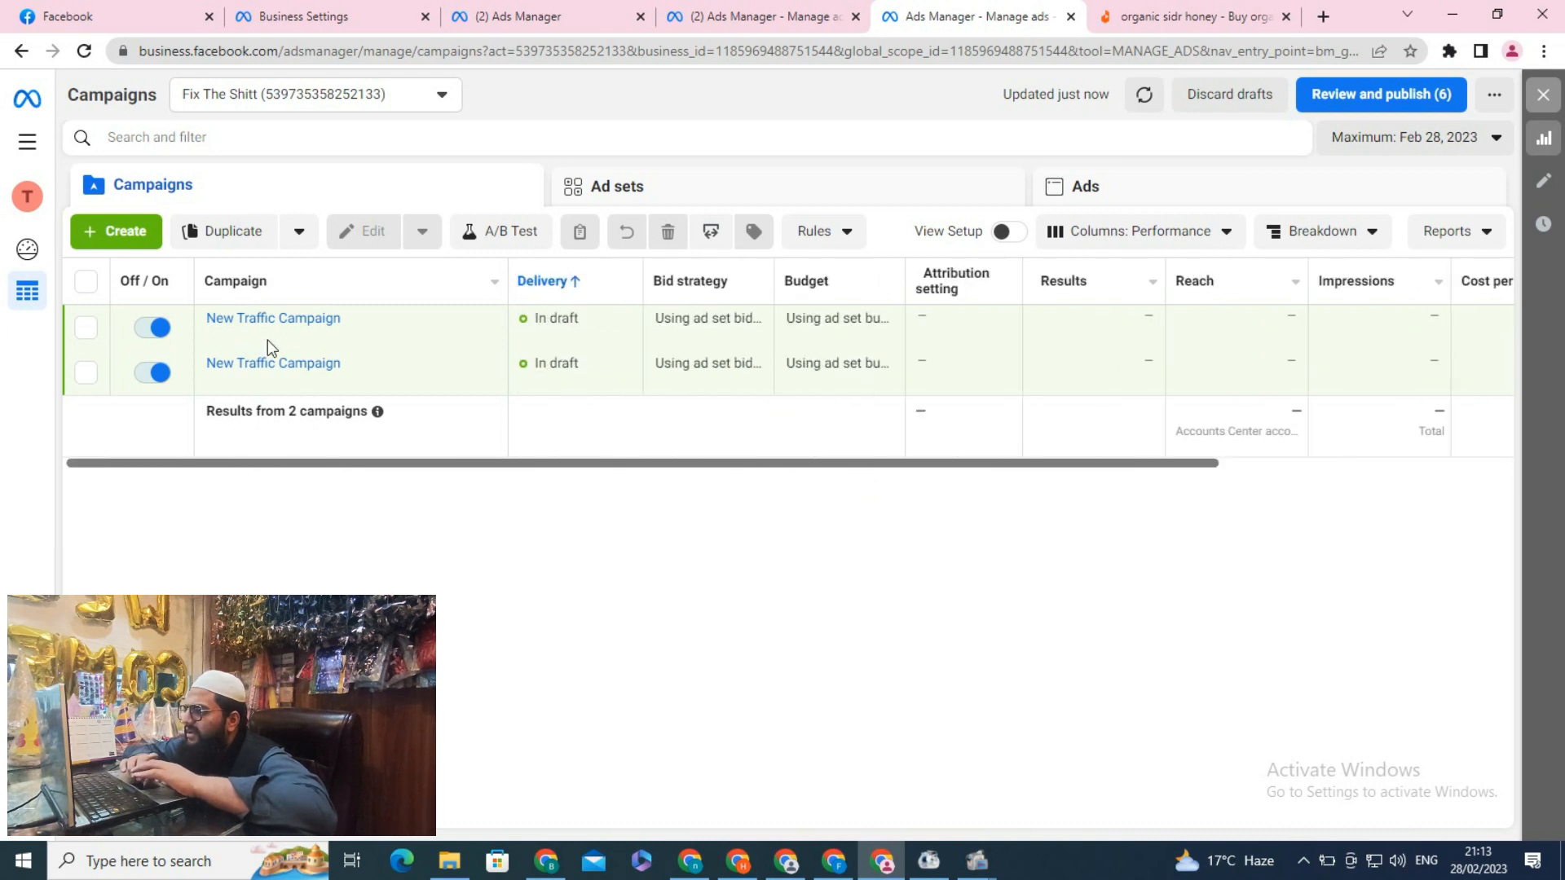
click(267, 318)
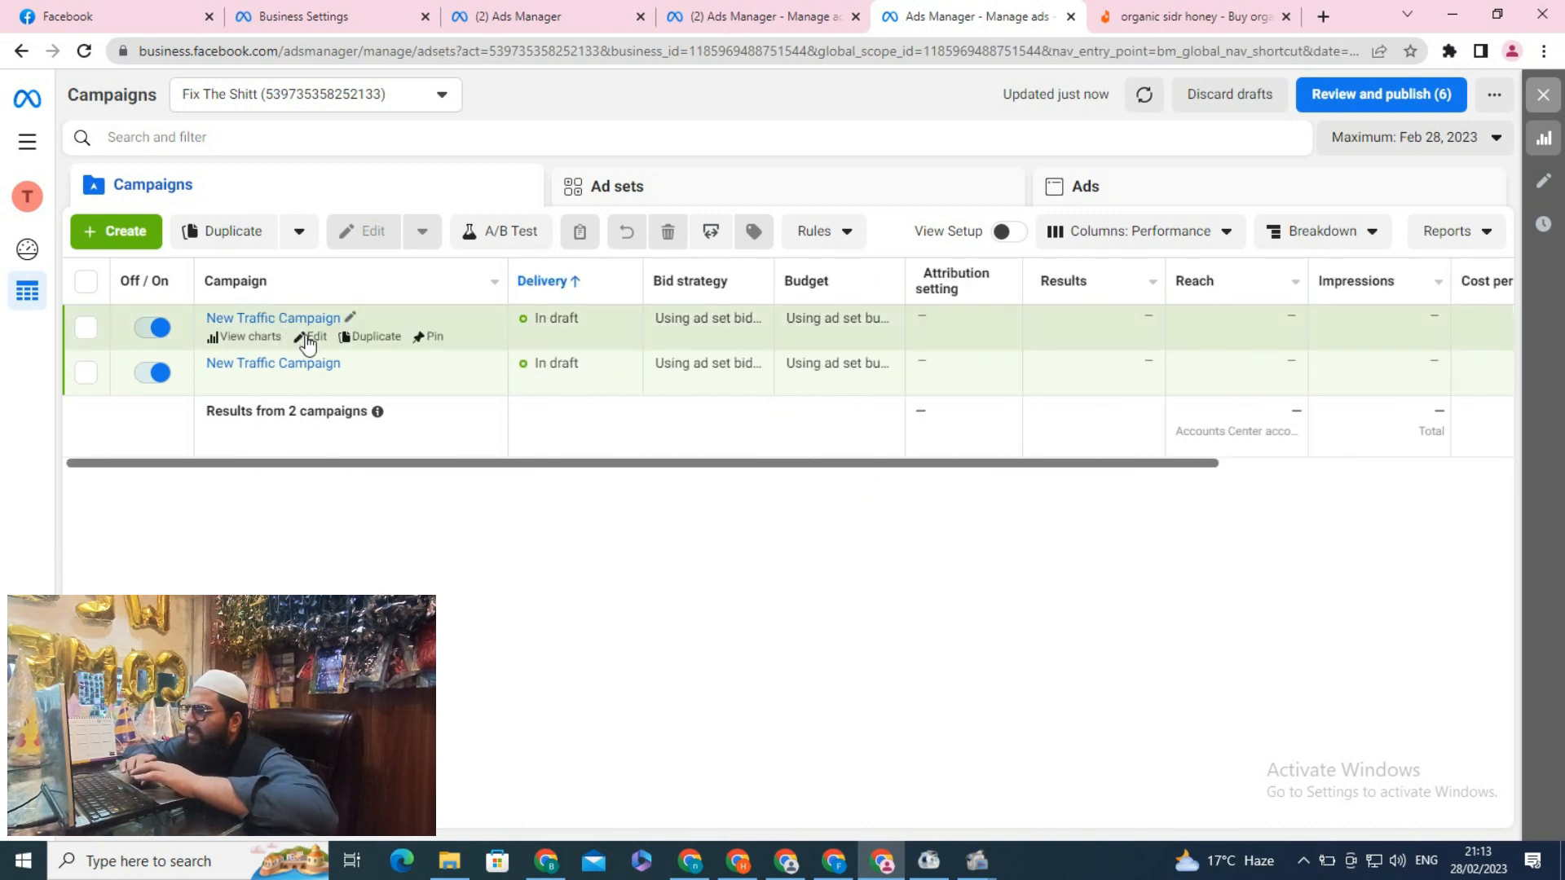
click(307, 339)
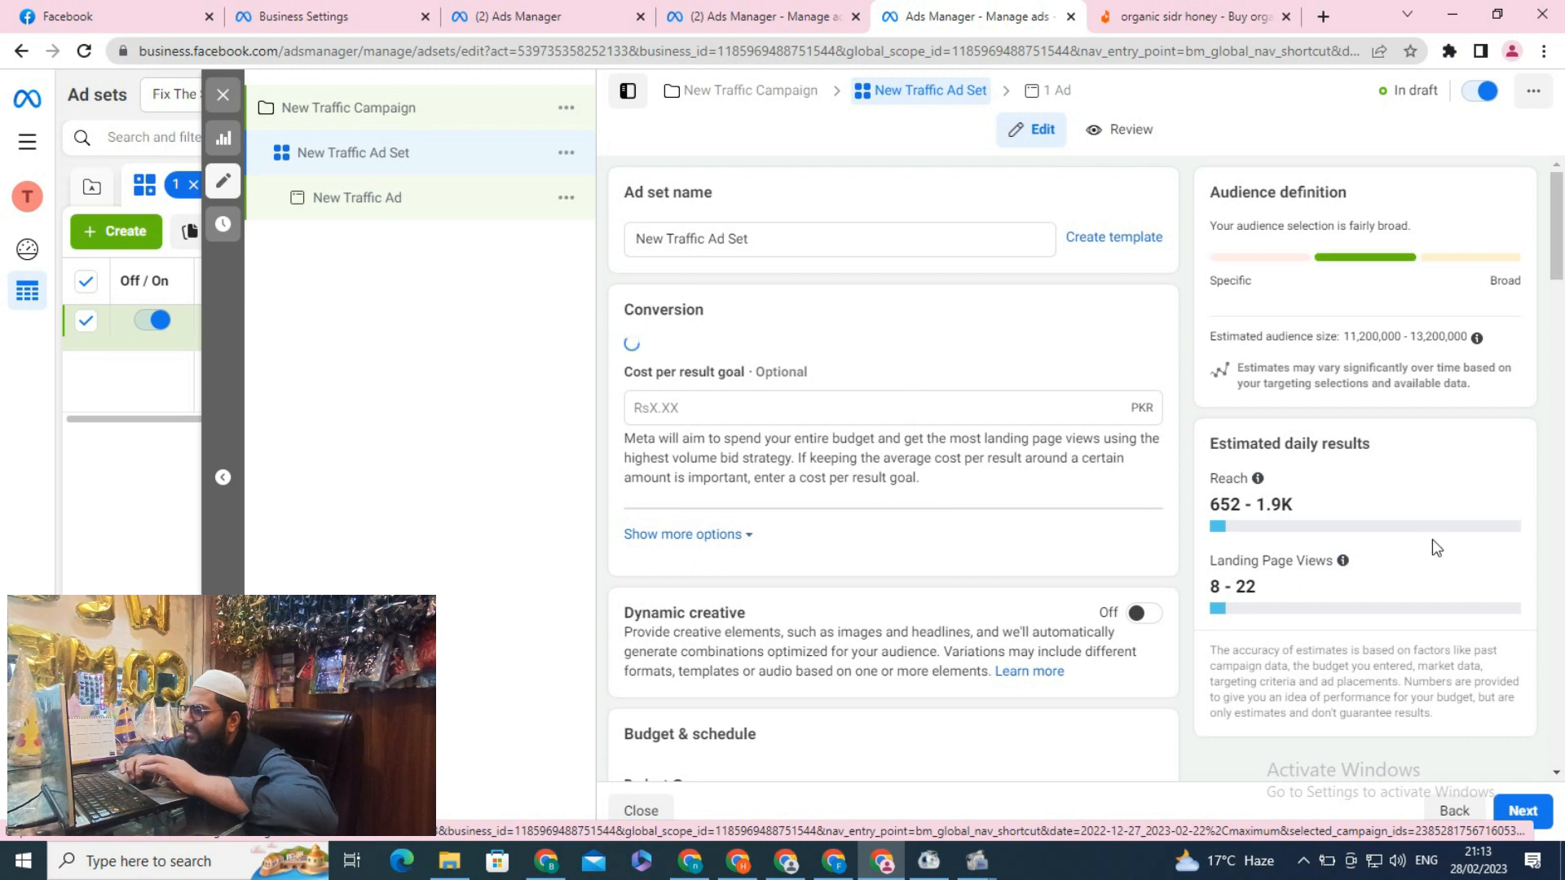
click(1516, 814)
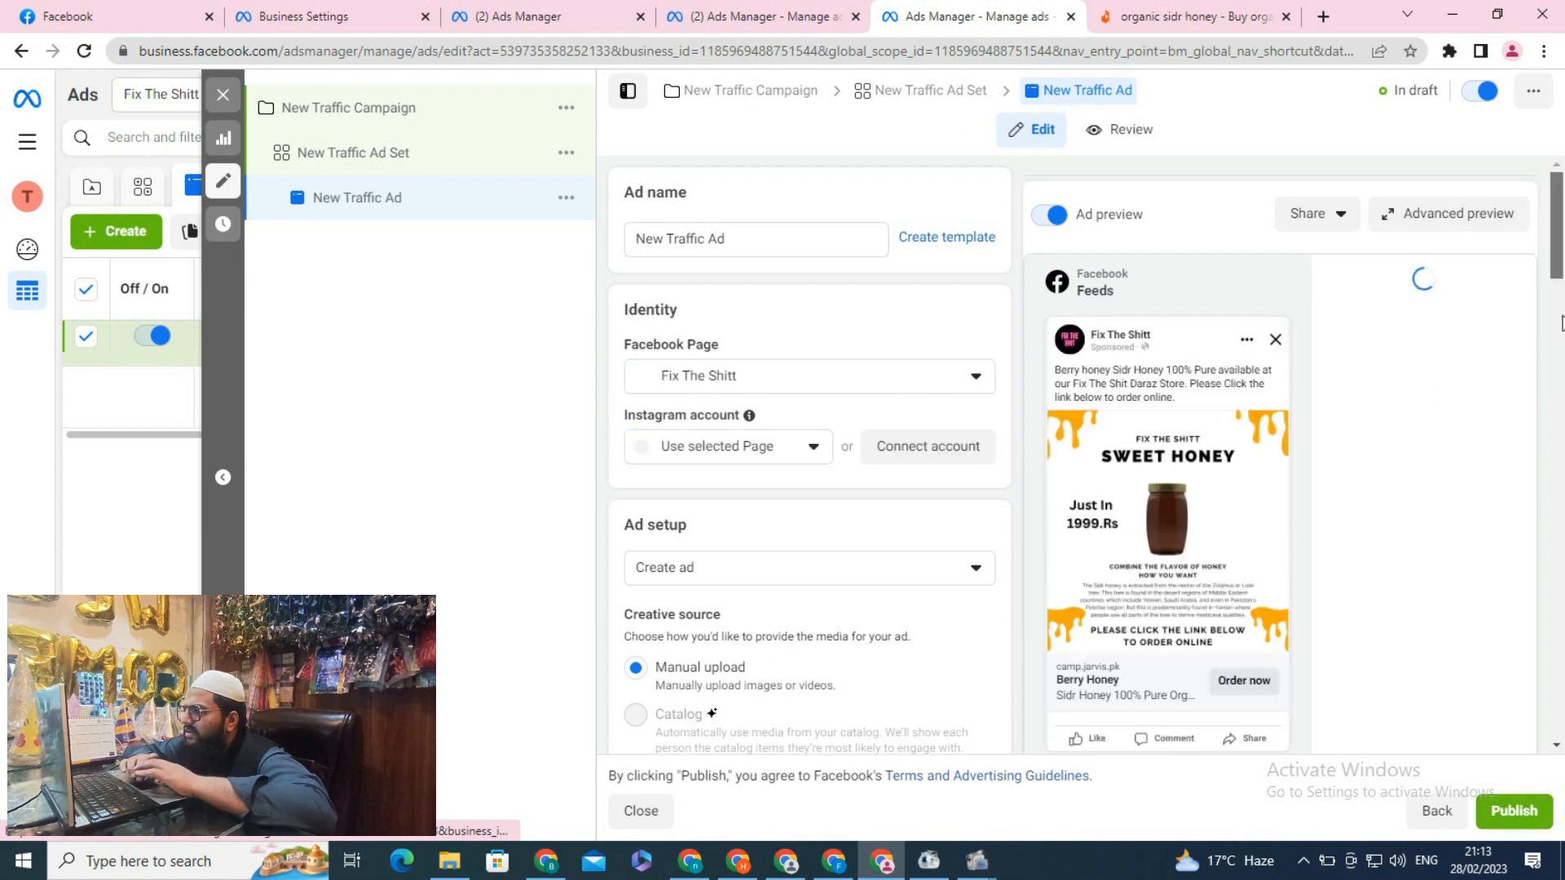
Review the New Traffic Ad settings and publish the ad
scroll(1561, 320, down, 3)
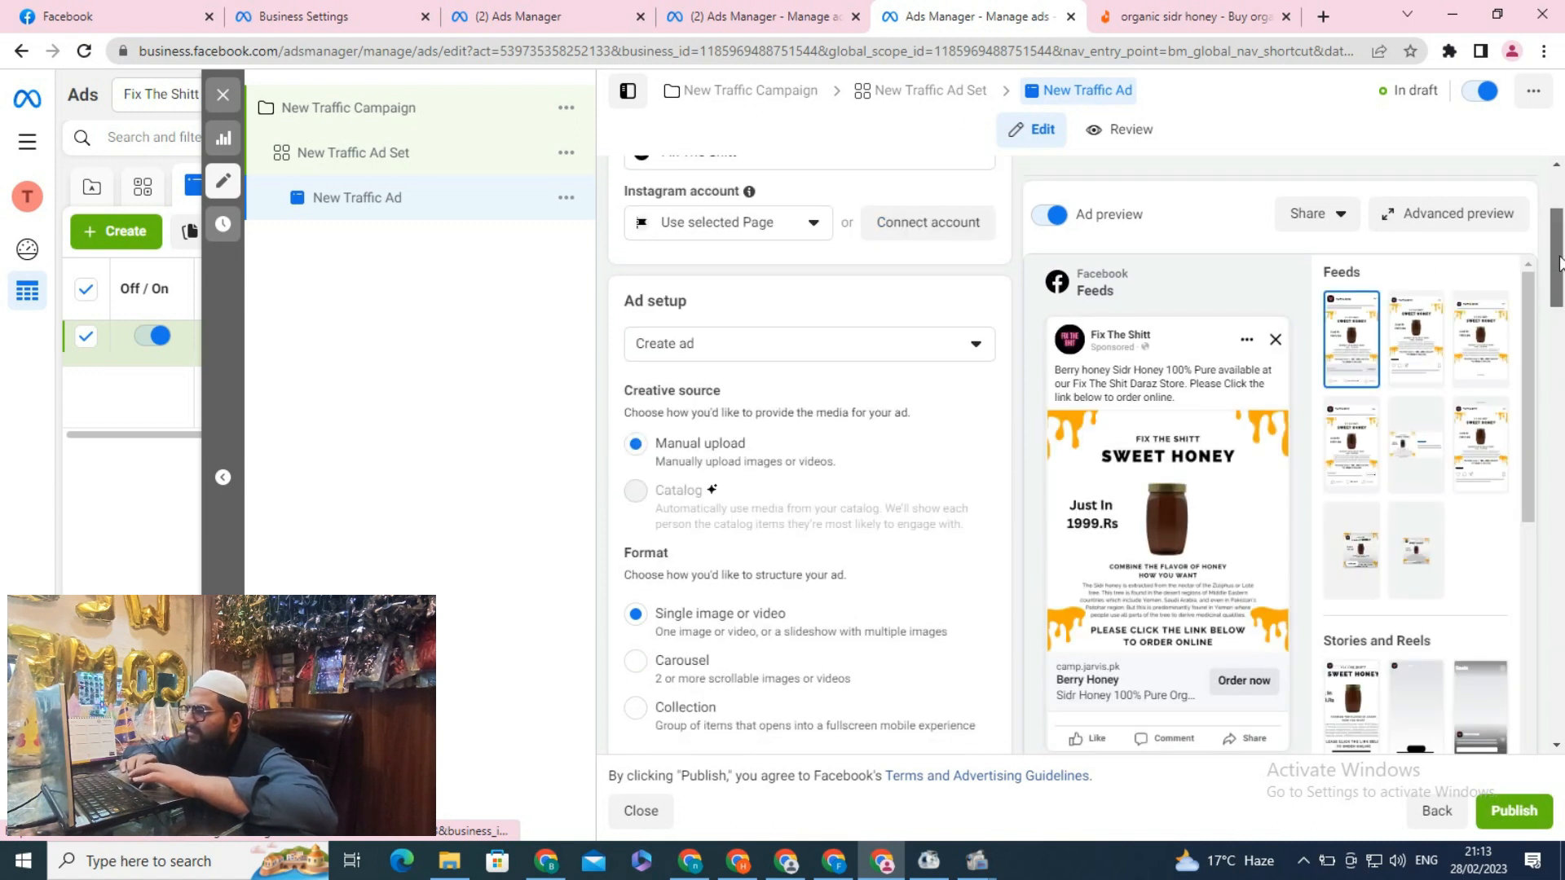
scroll(1561, 320, down, 5)
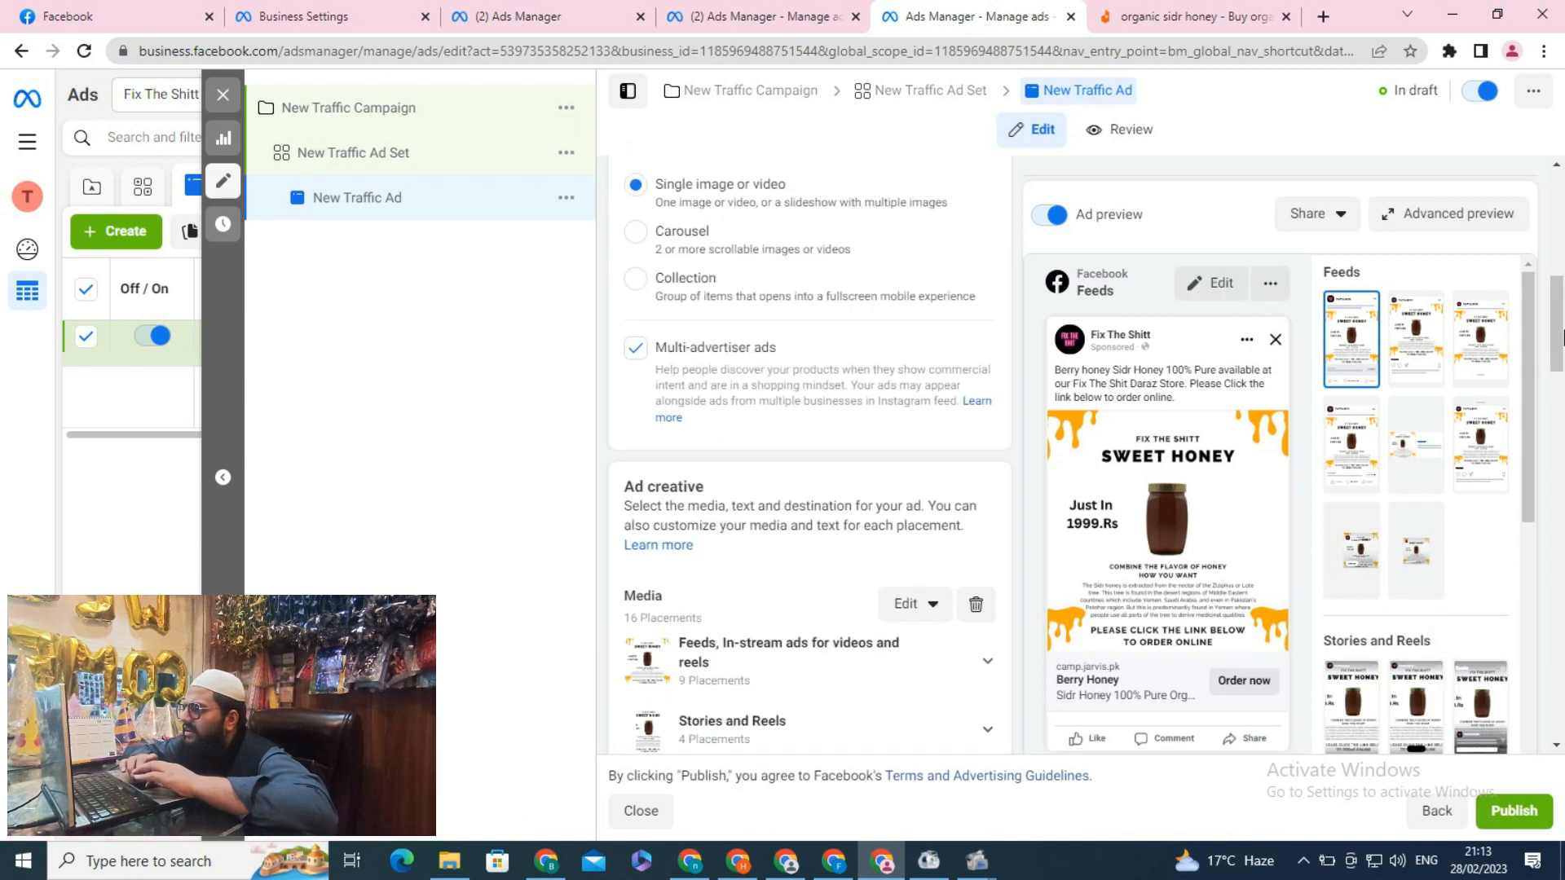
drag(1561, 338, 1561, 613)
click(1512, 812)
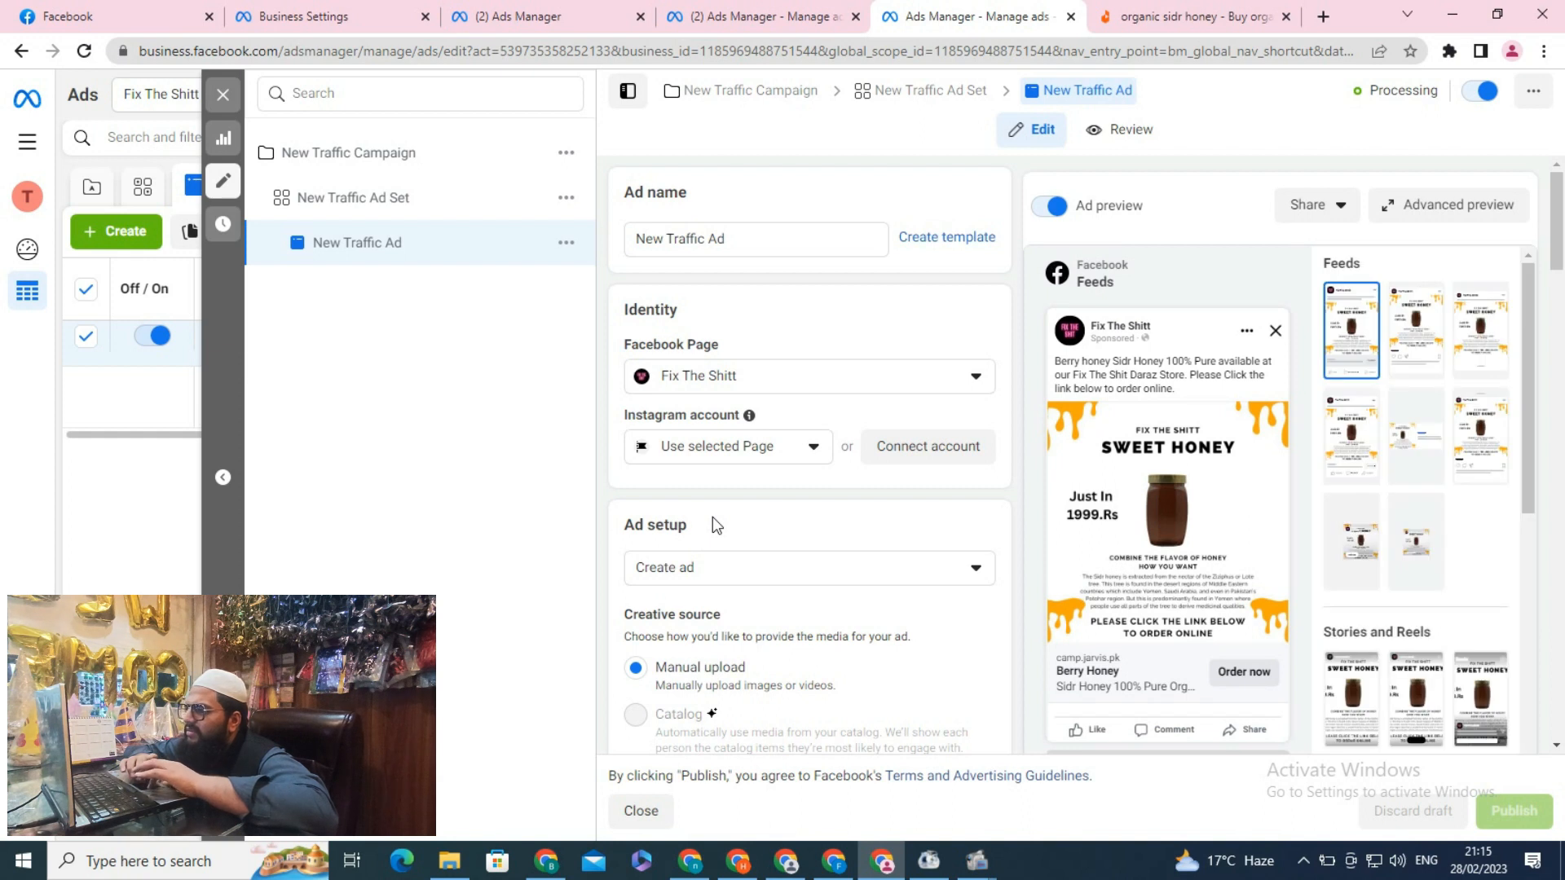
Close the editor and check the published ad's delivery status in the ads list
scroll(1558, 295, down, 5)
drag(1563, 295, 1563, 243)
scroll(1562, 329, down, 1)
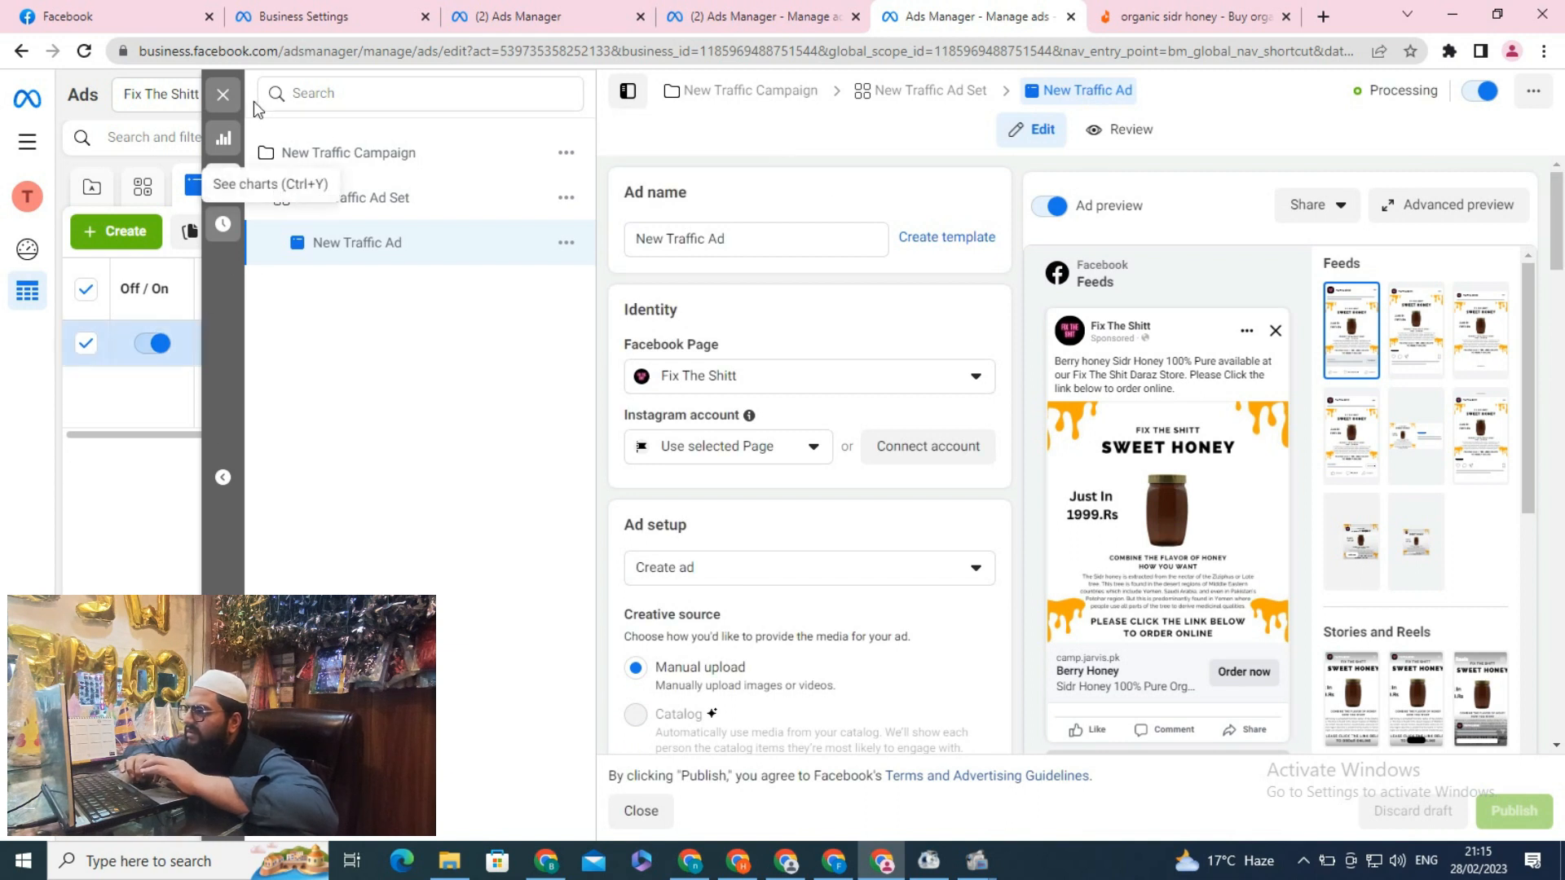
click(221, 95)
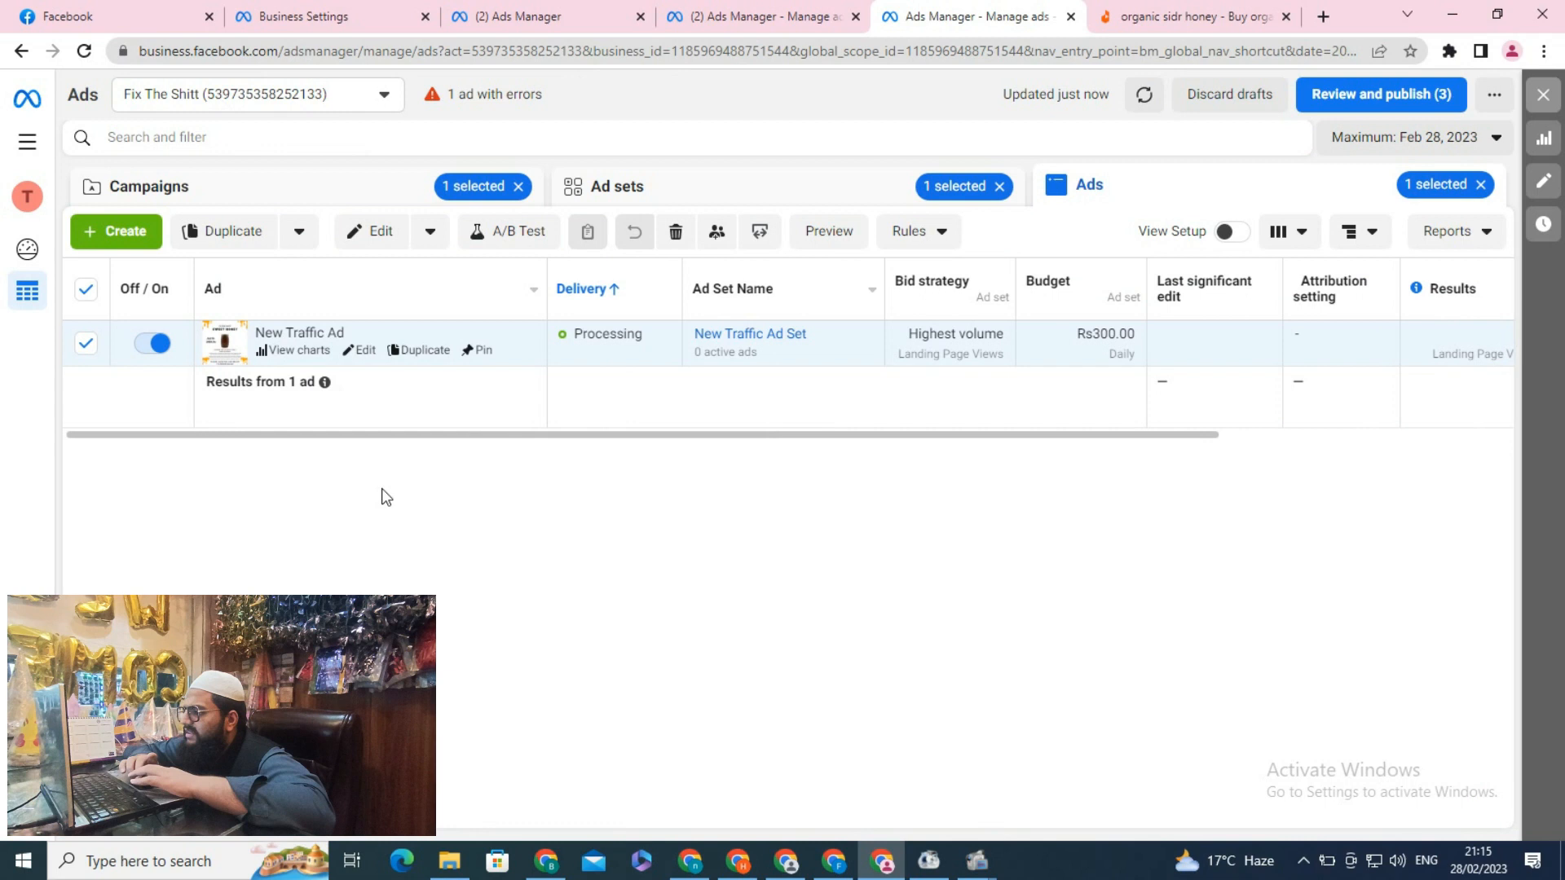
mouse_move(597, 344)
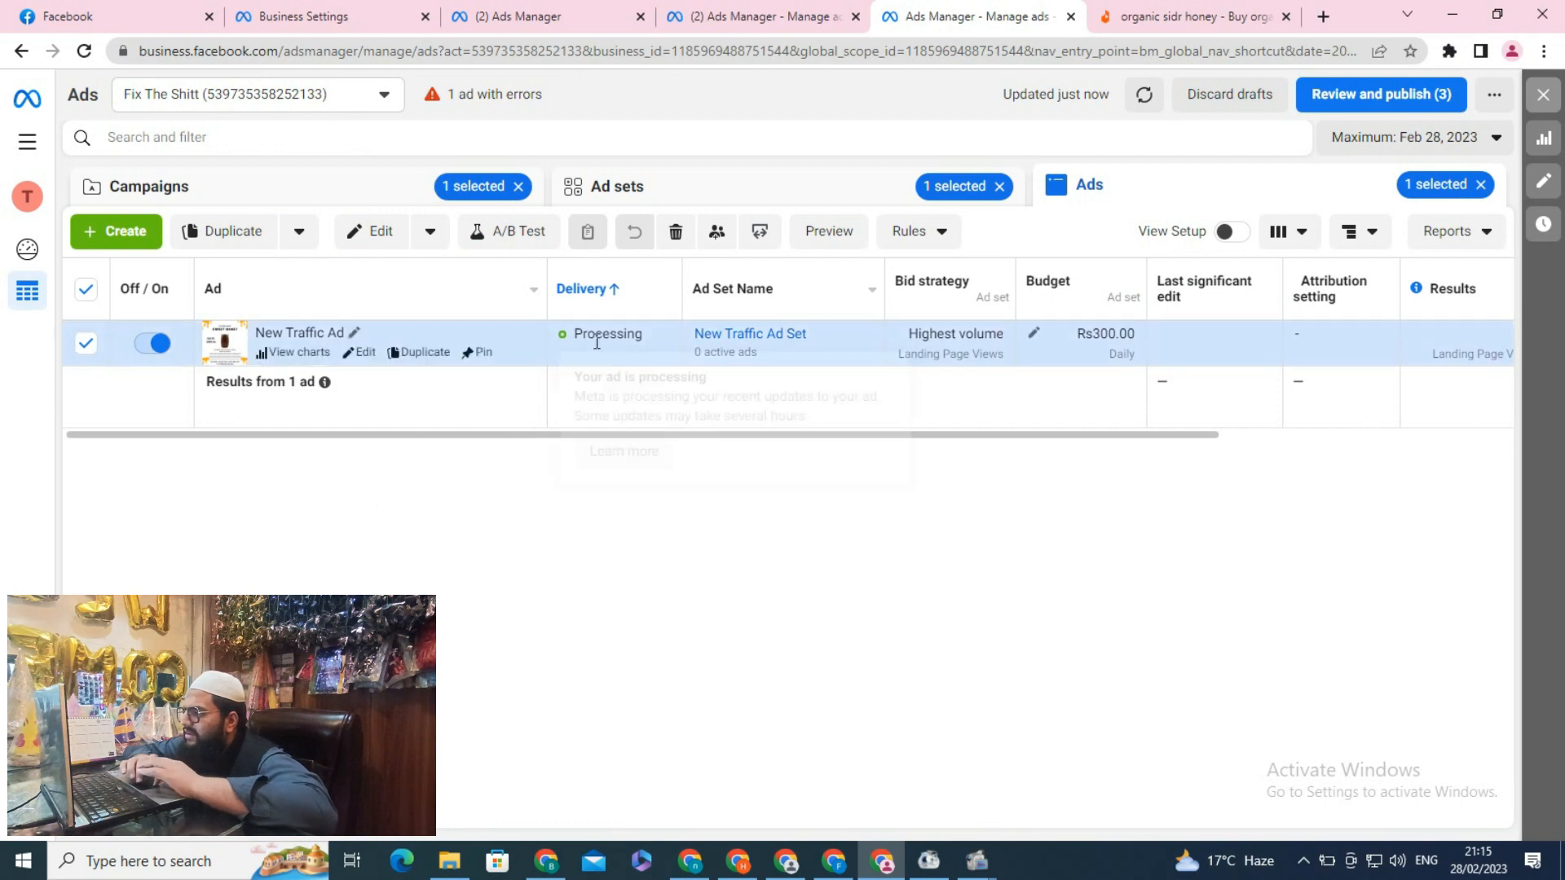